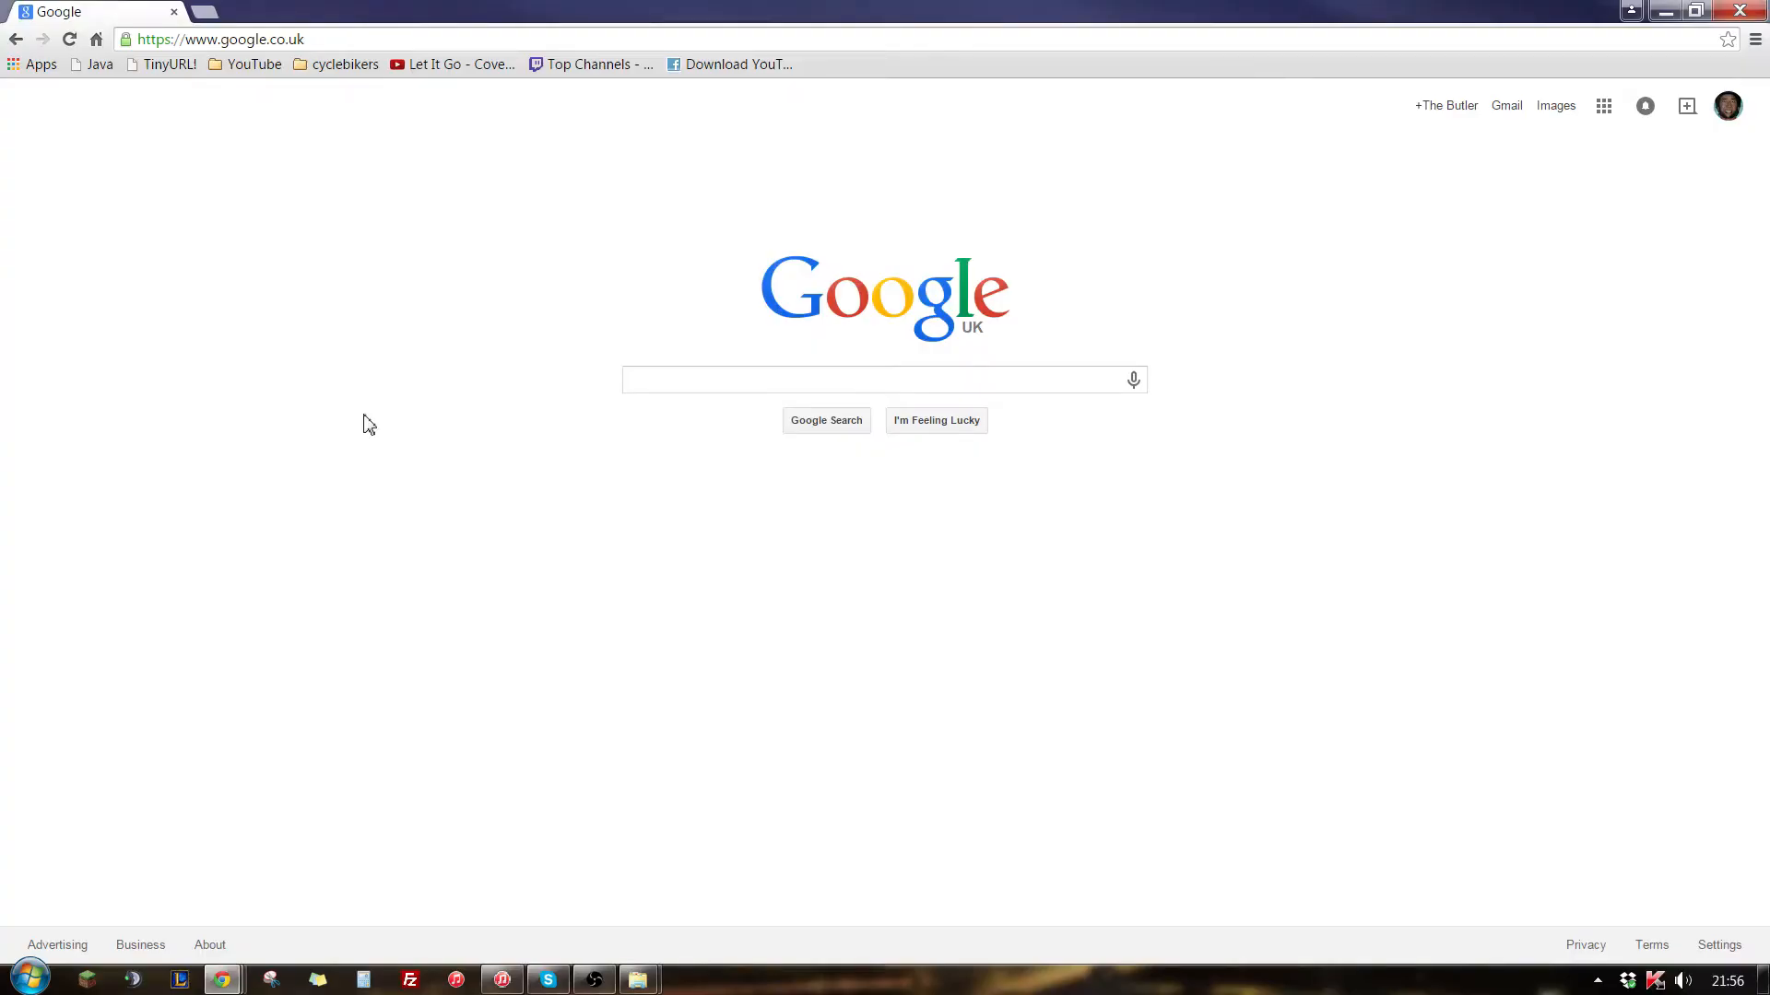
left_click(368, 44)
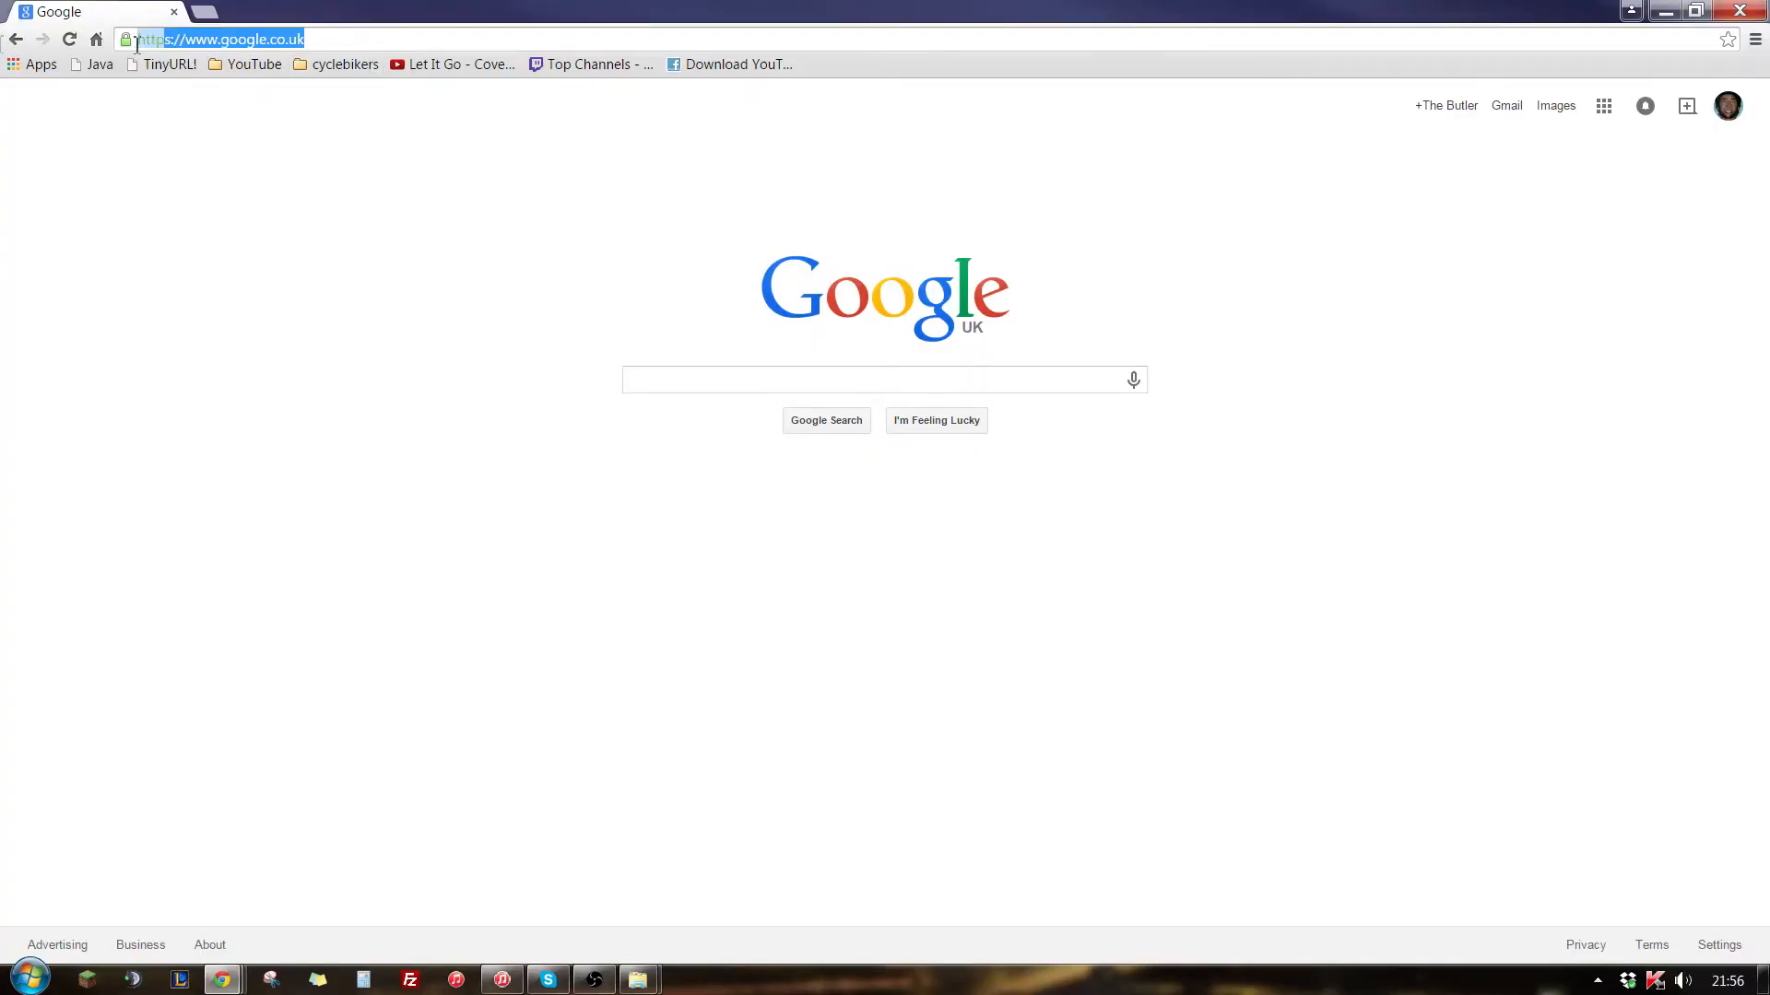
type("www.")
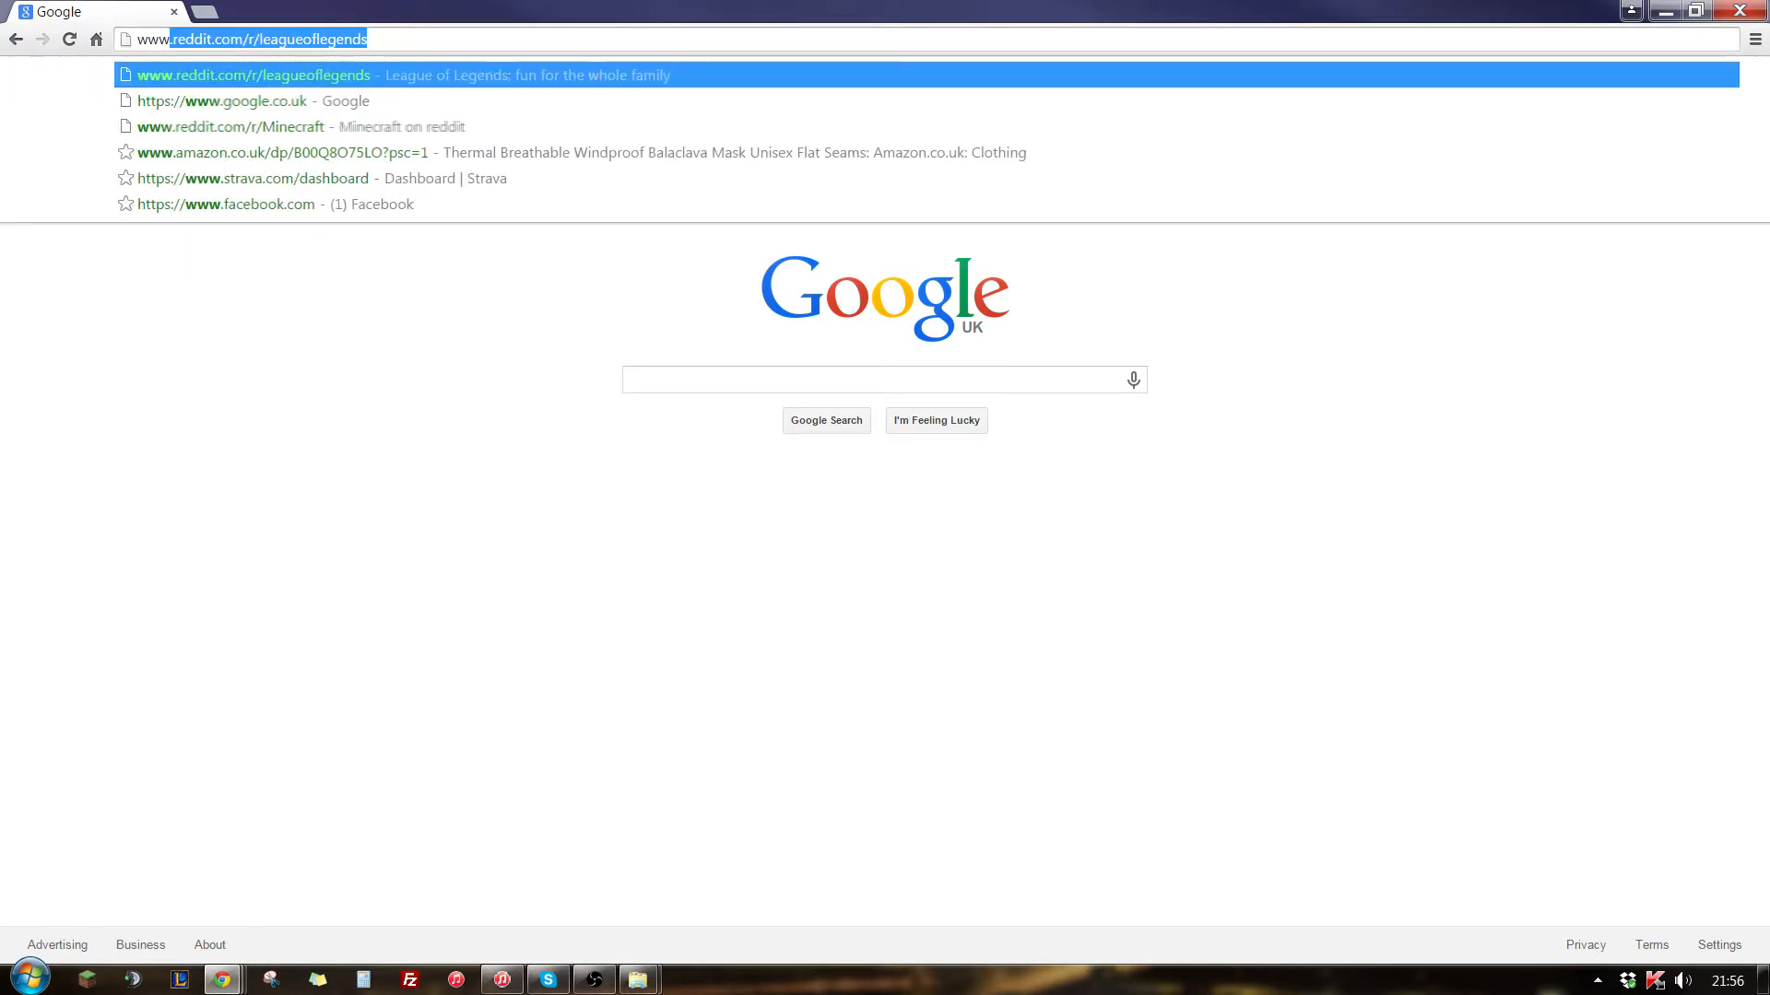
type("bukkit.or")
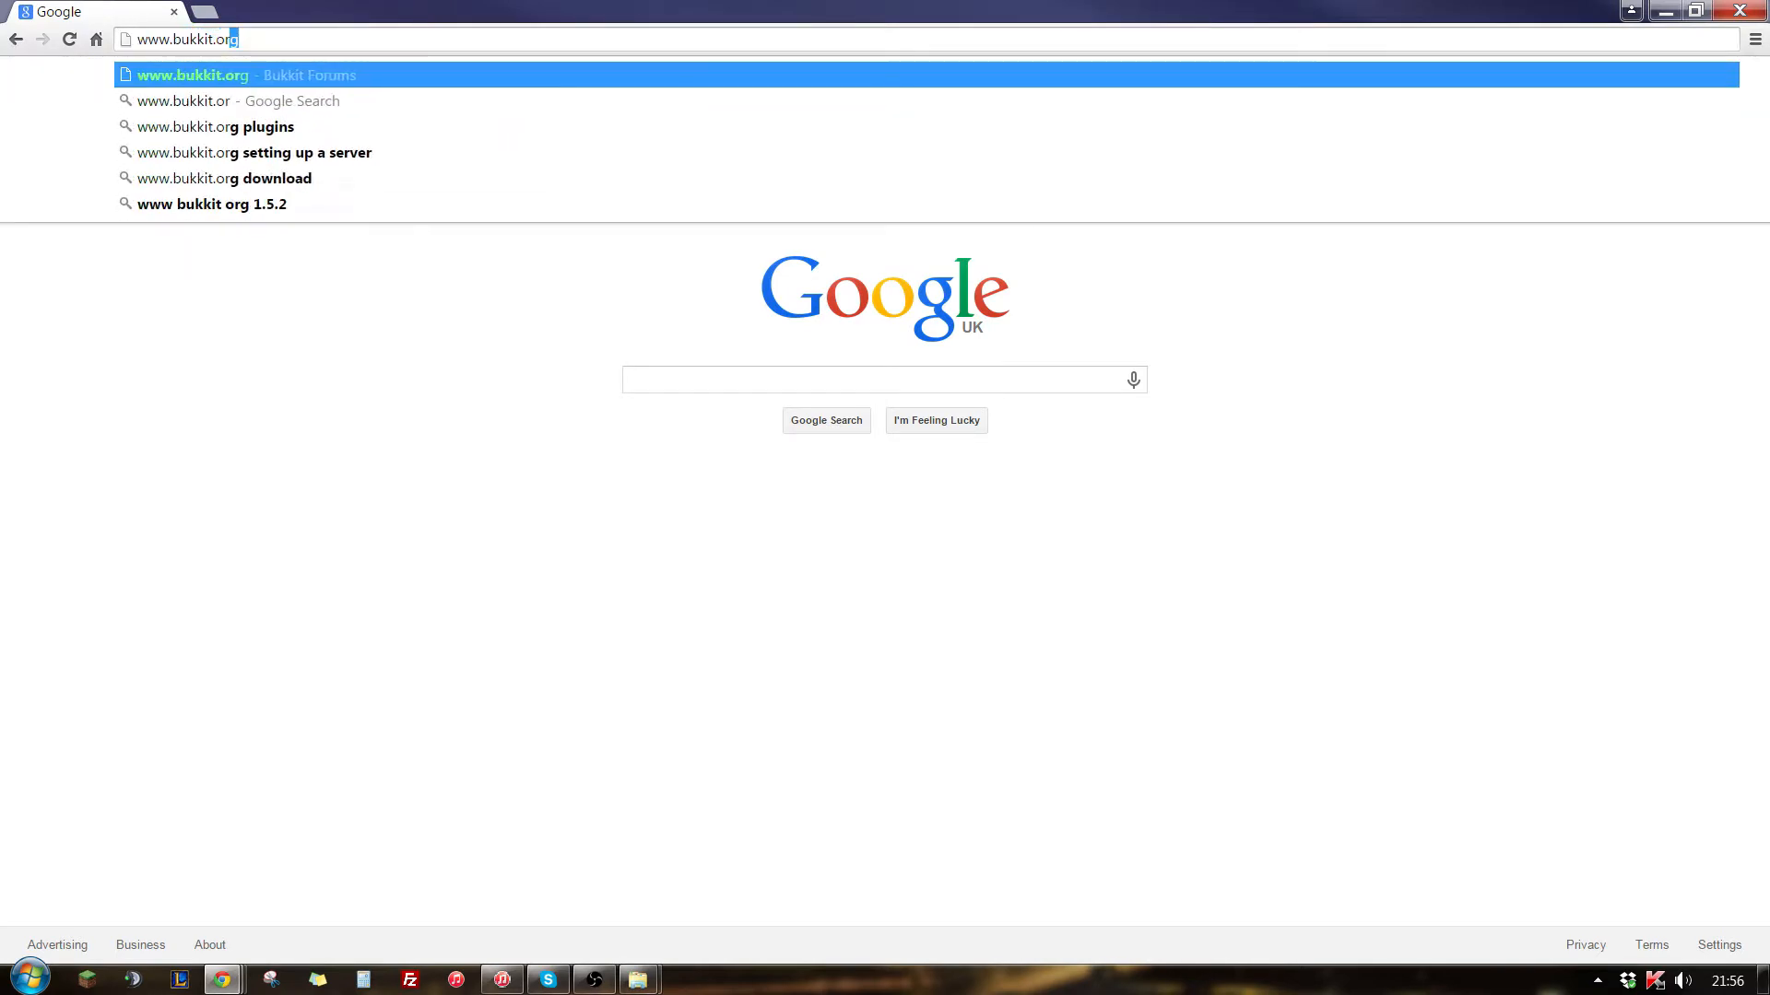
key("Return")
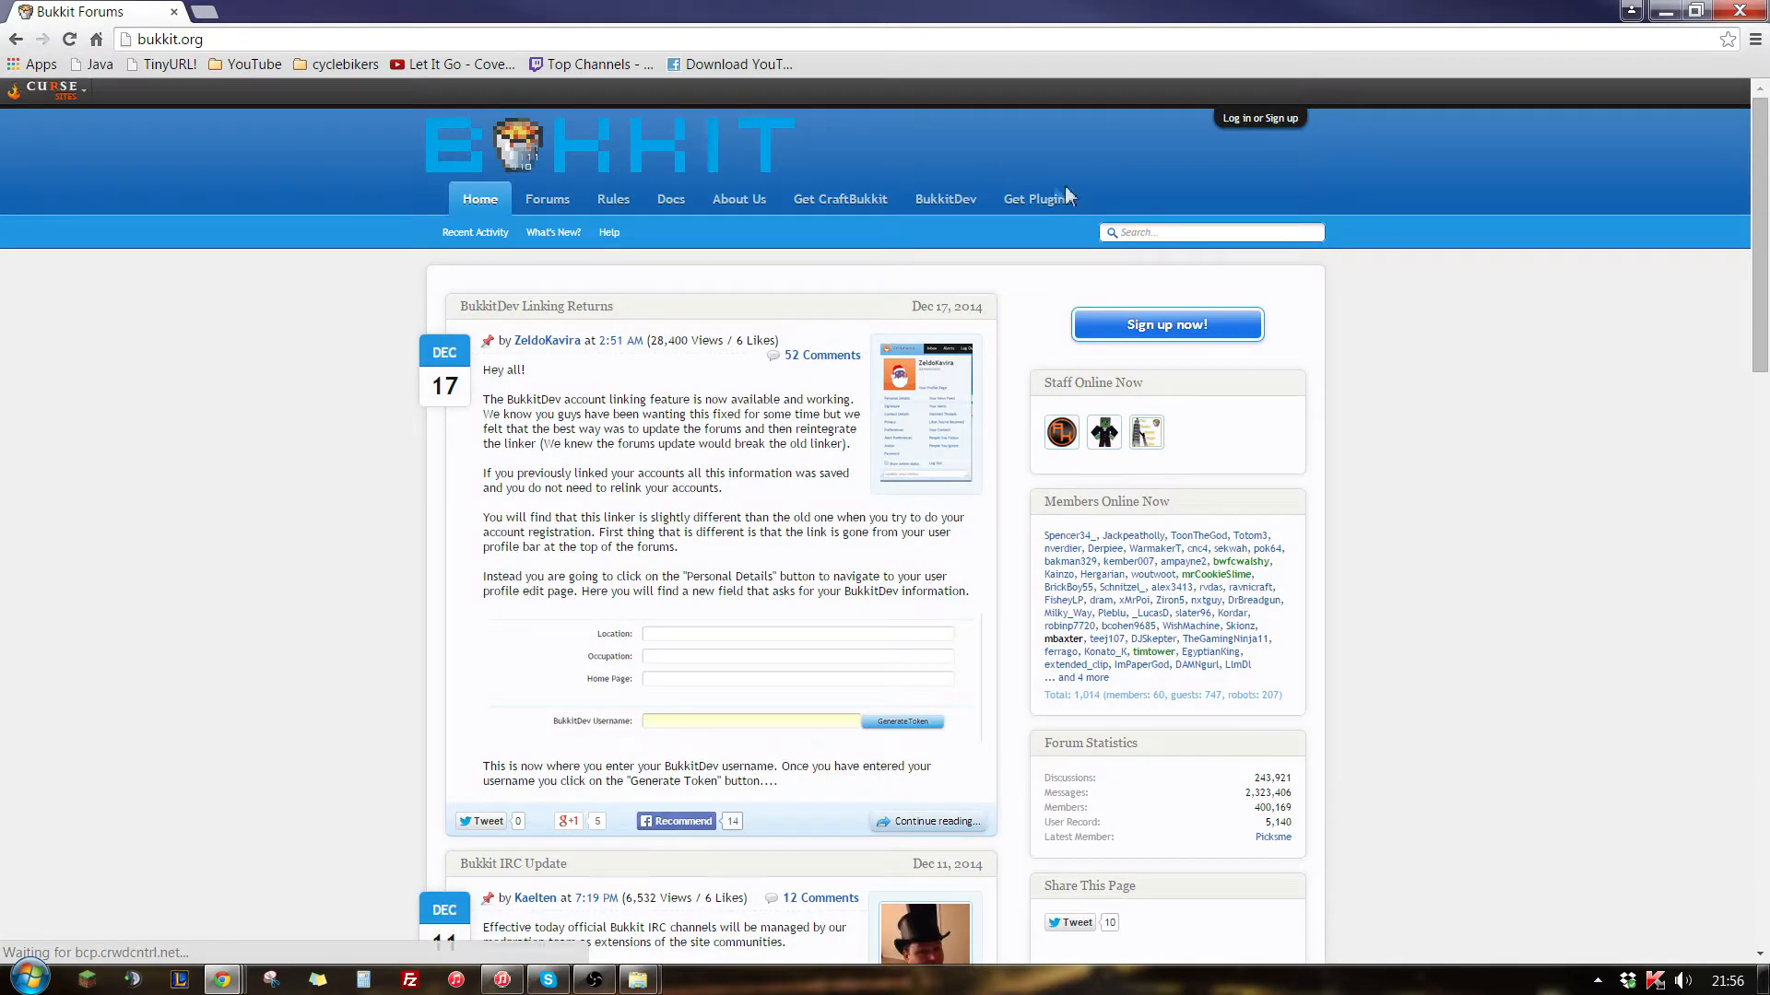
left_click(1045, 201)
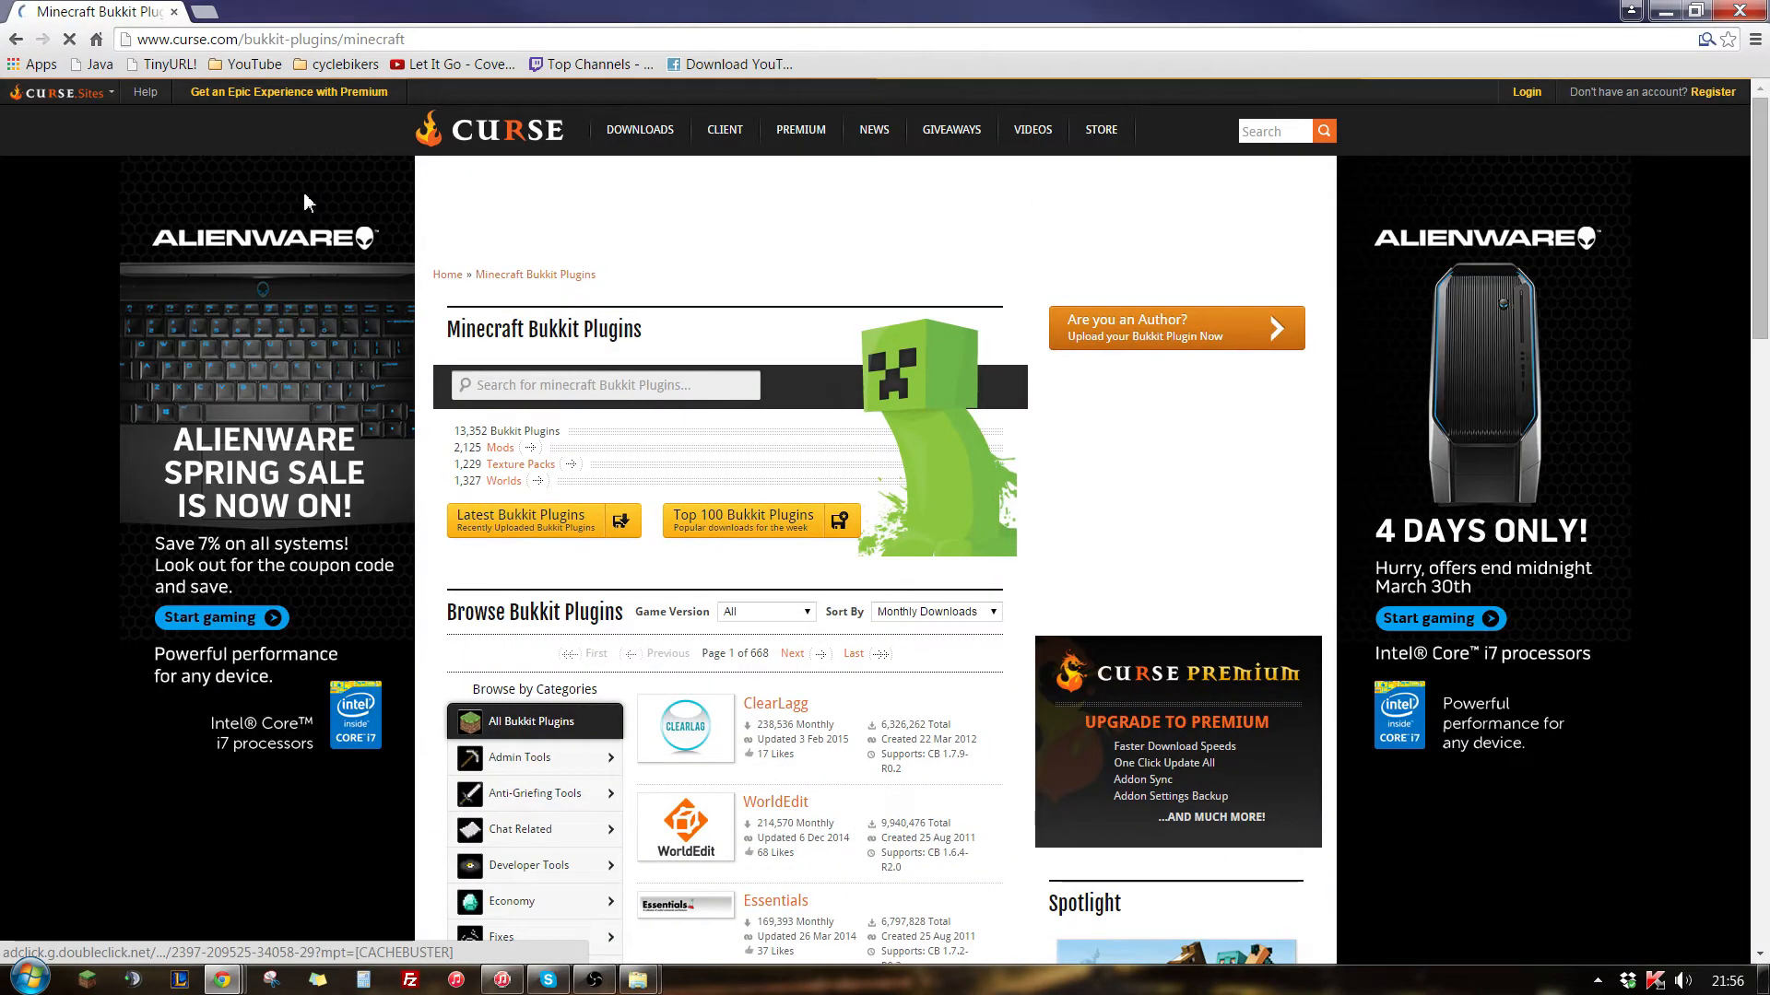
- Open the WorldEdit, Essentials, PermissionsEx and WorldGuard plugin pages from the listing in separate background tabs
scroll(480, 622, "down", 3)
scroll(480, 622, "down", 3)
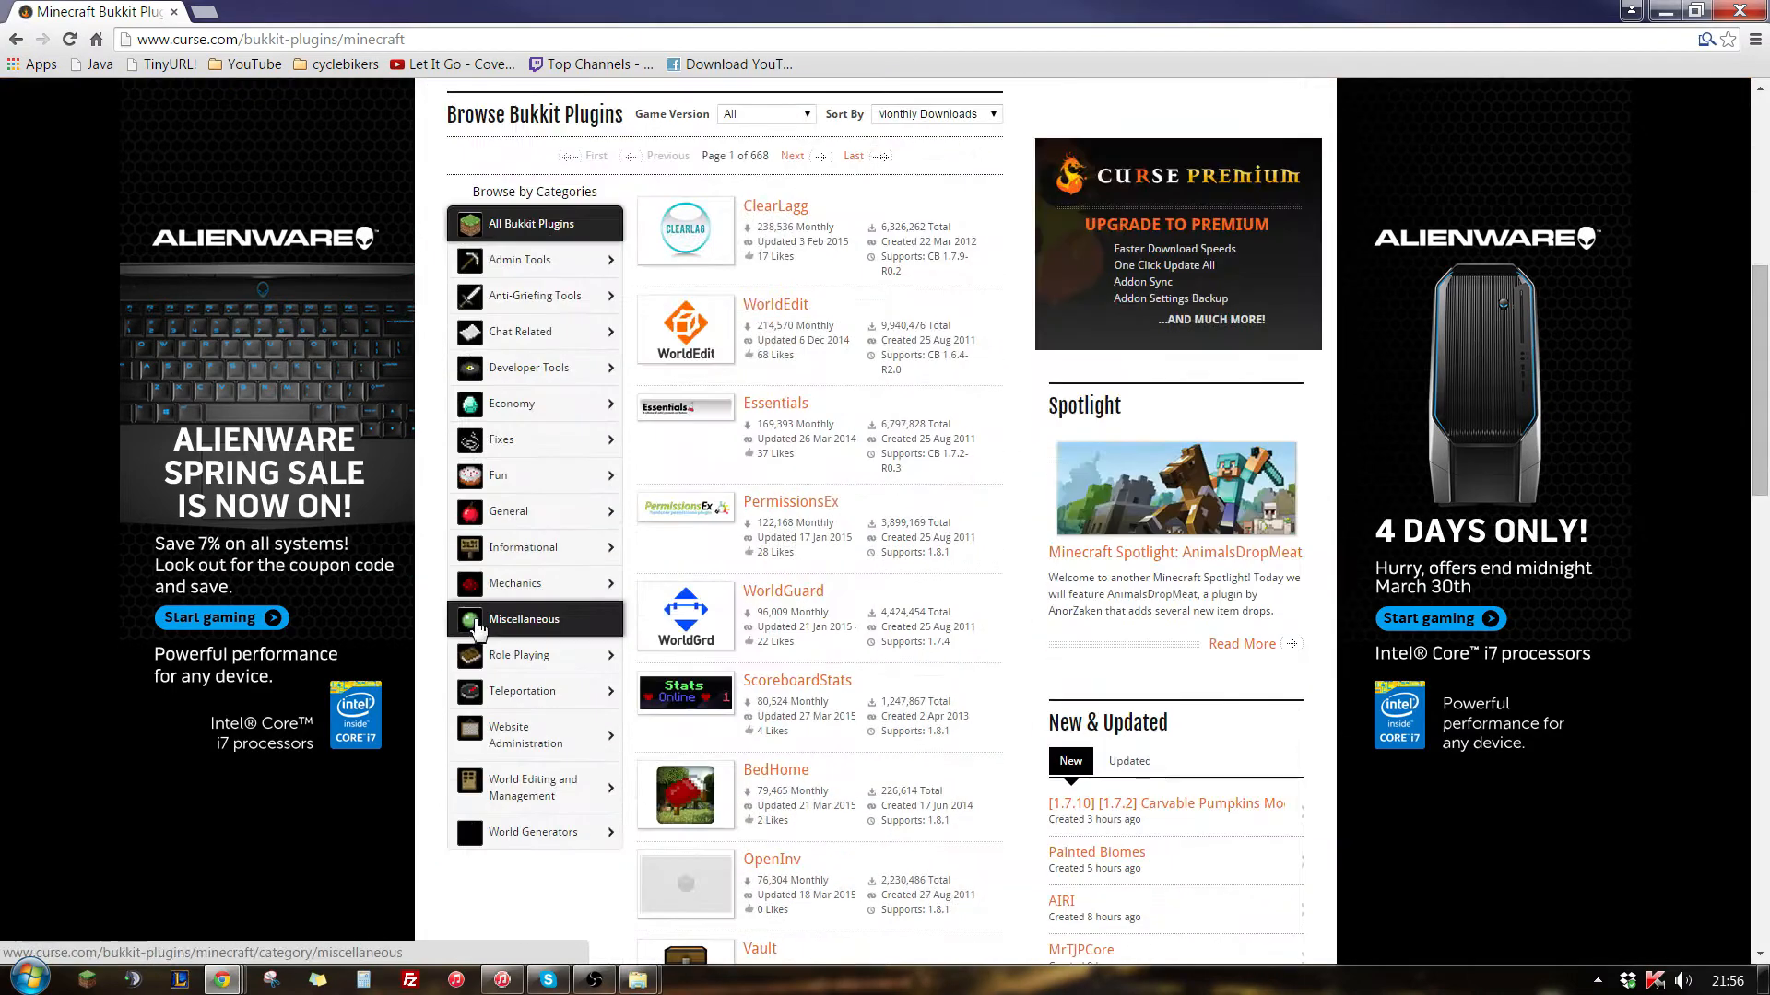
middle_click(769, 309)
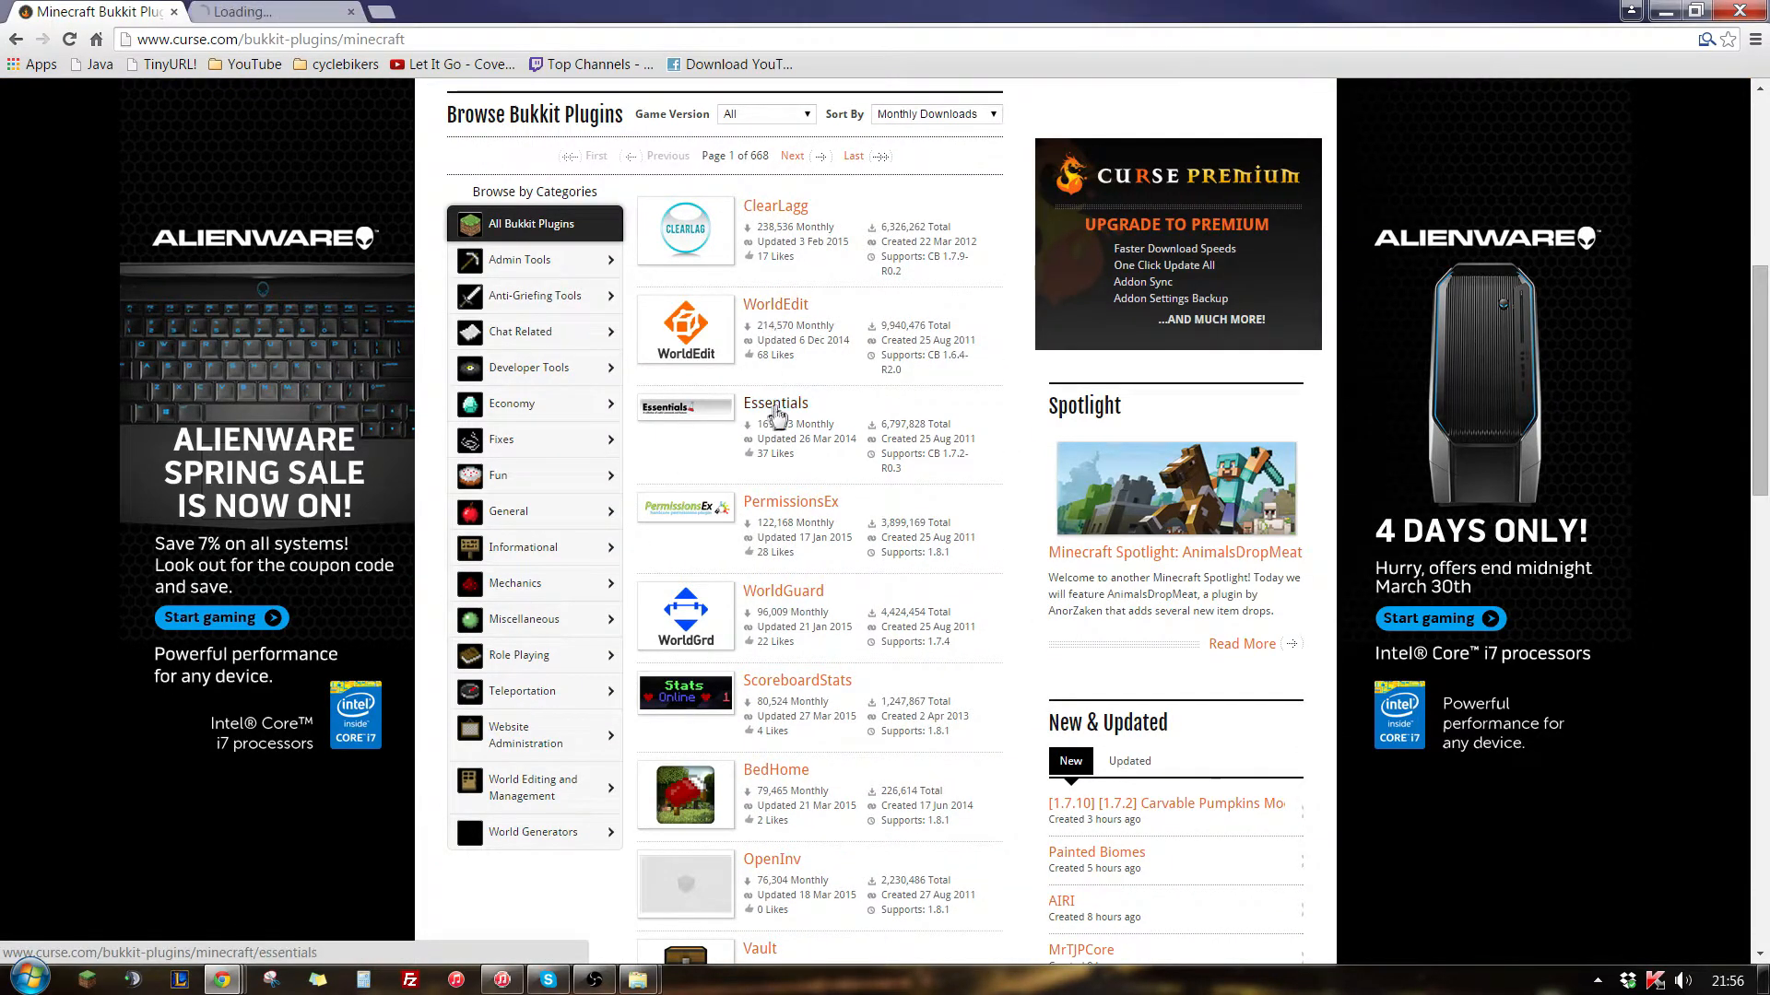
middle_click(775, 405)
middle_click(786, 504)
middle_click(781, 596)
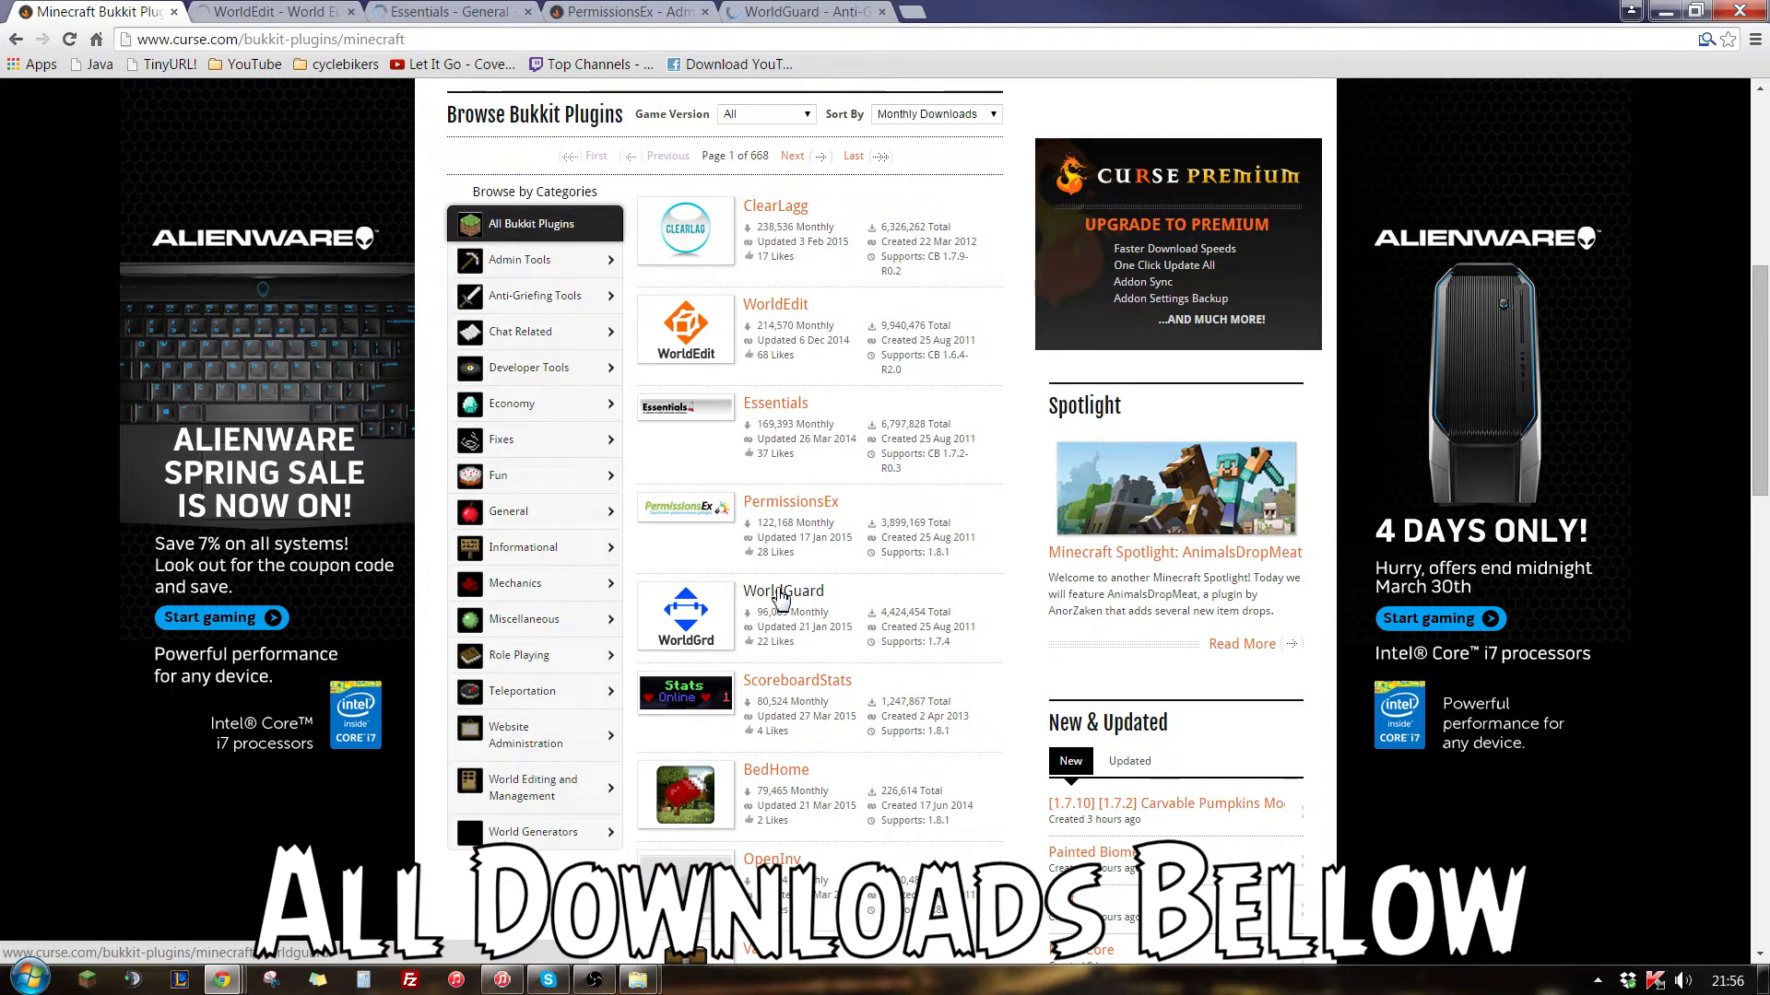
- Download WorldEdit from its plugin page and keep the flagged jar file
left_click(297, 13)
scroll(645, 679, "down", 2)
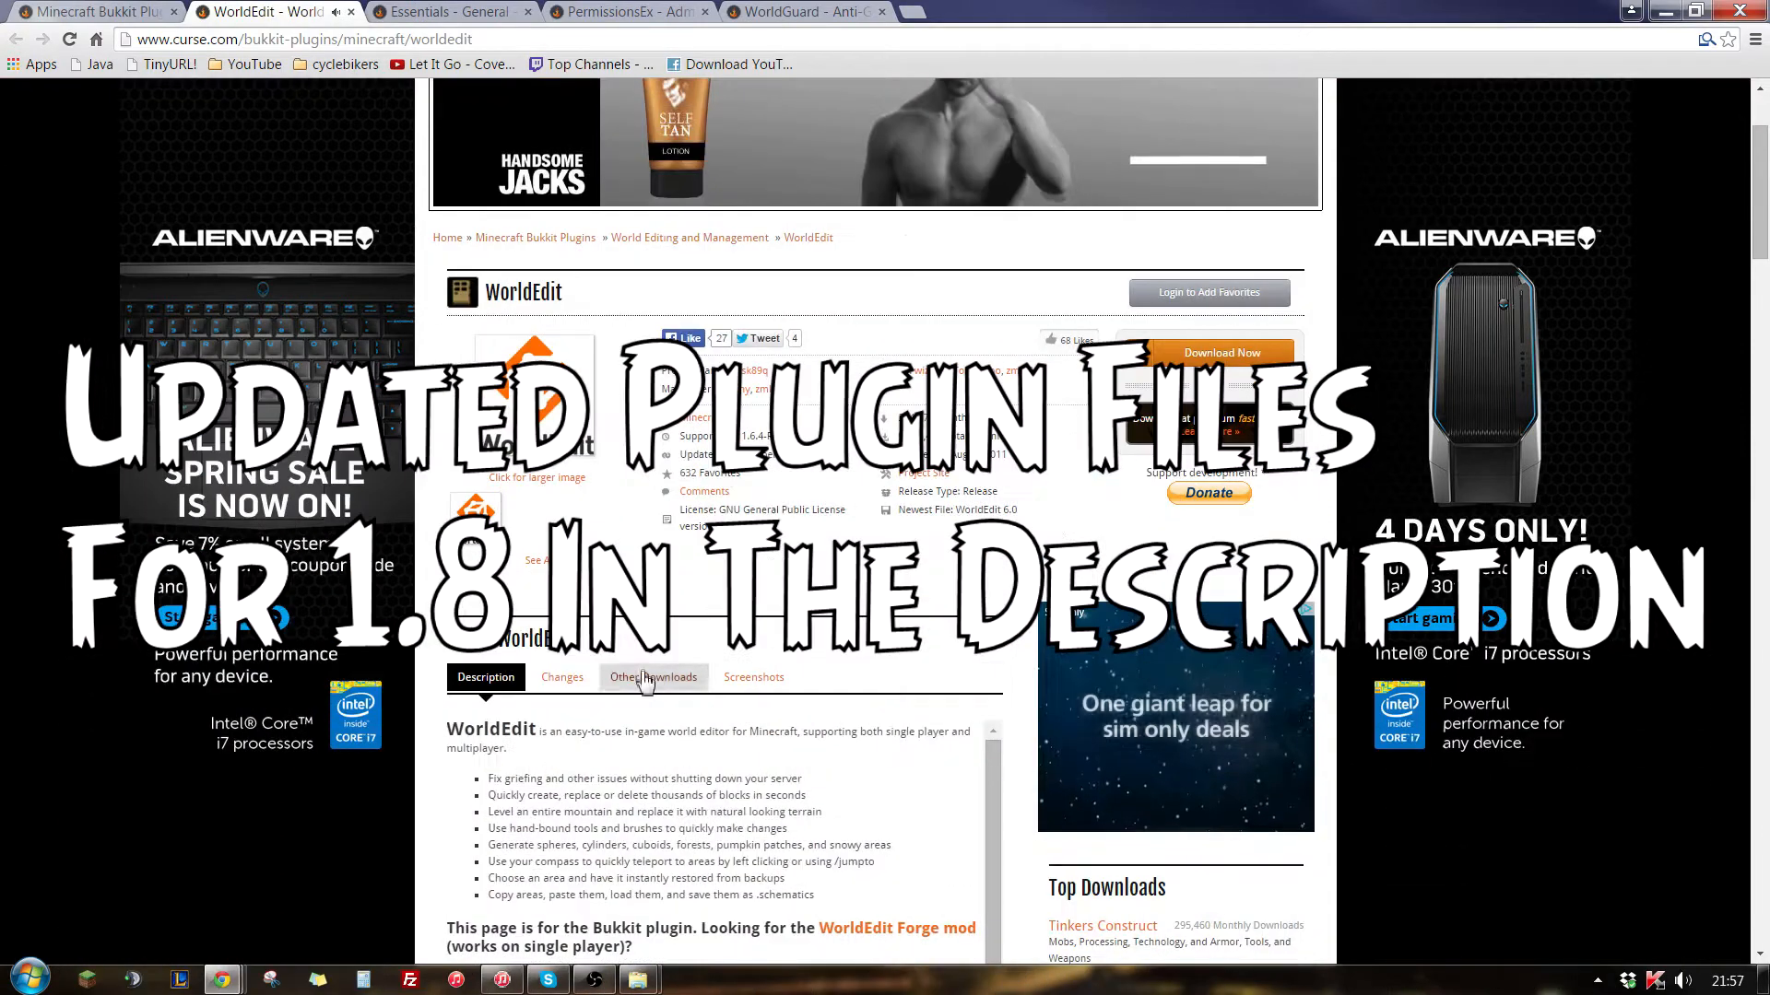
scroll(445, 495, "down", 5)
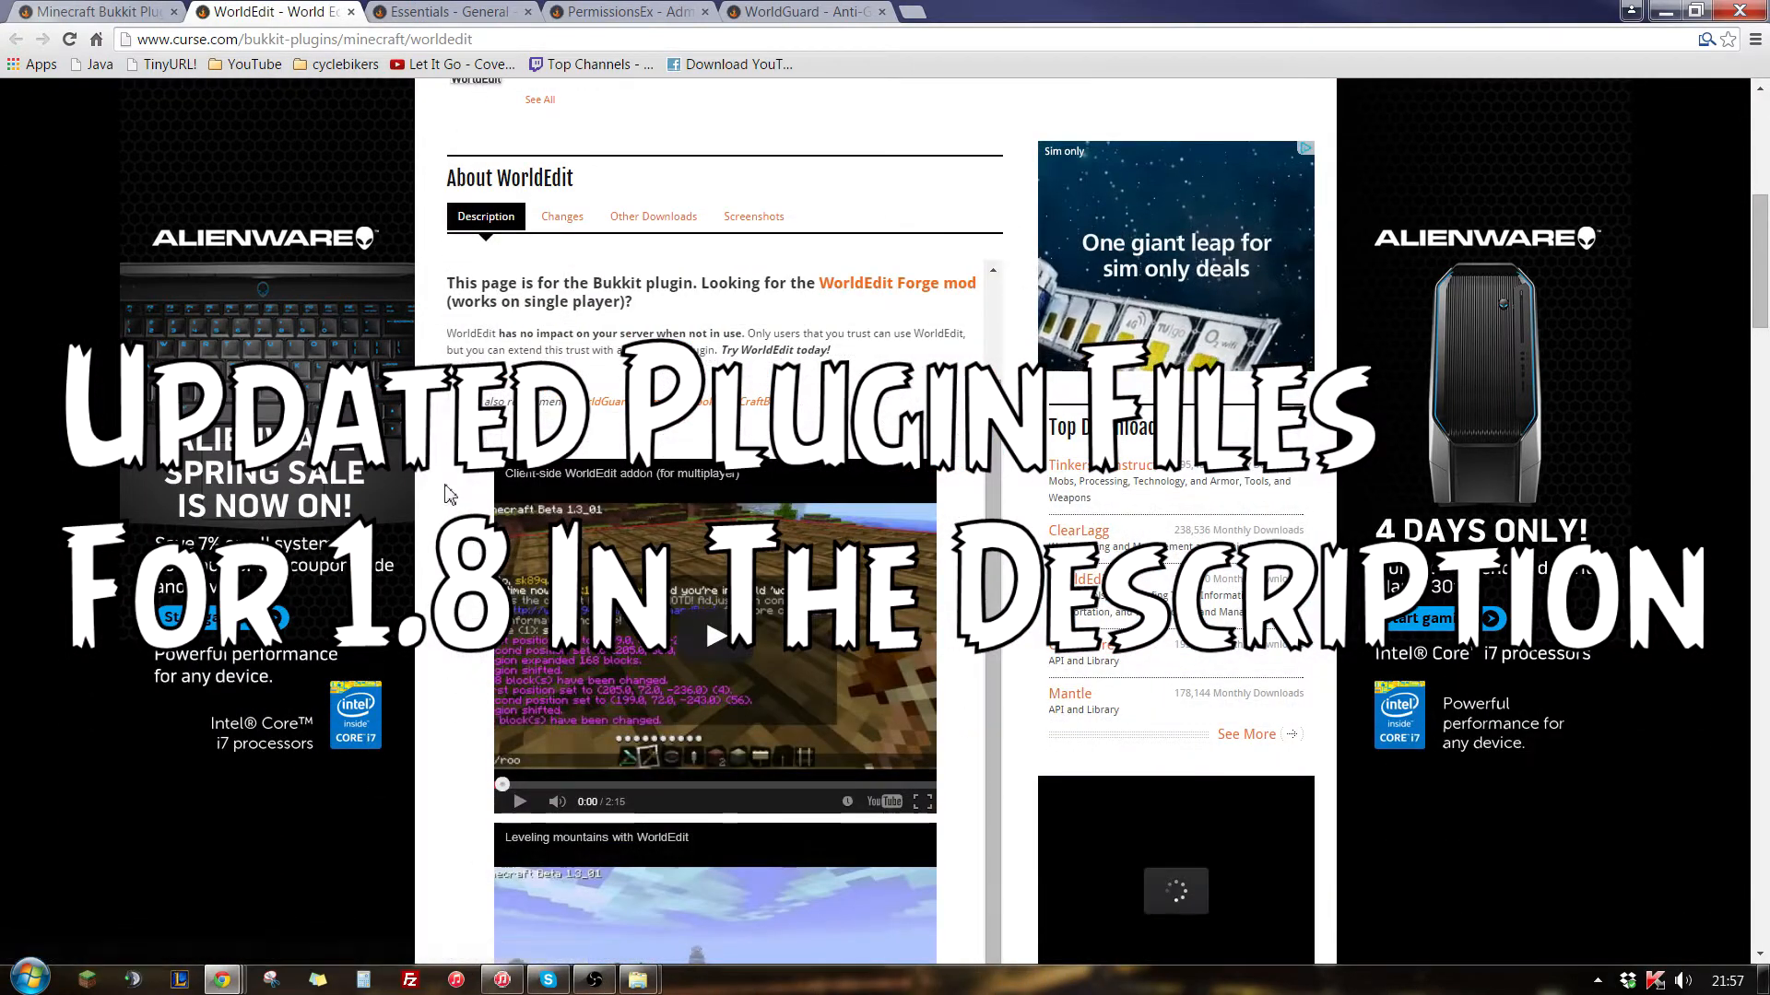
scroll(448, 495, "up", 4)
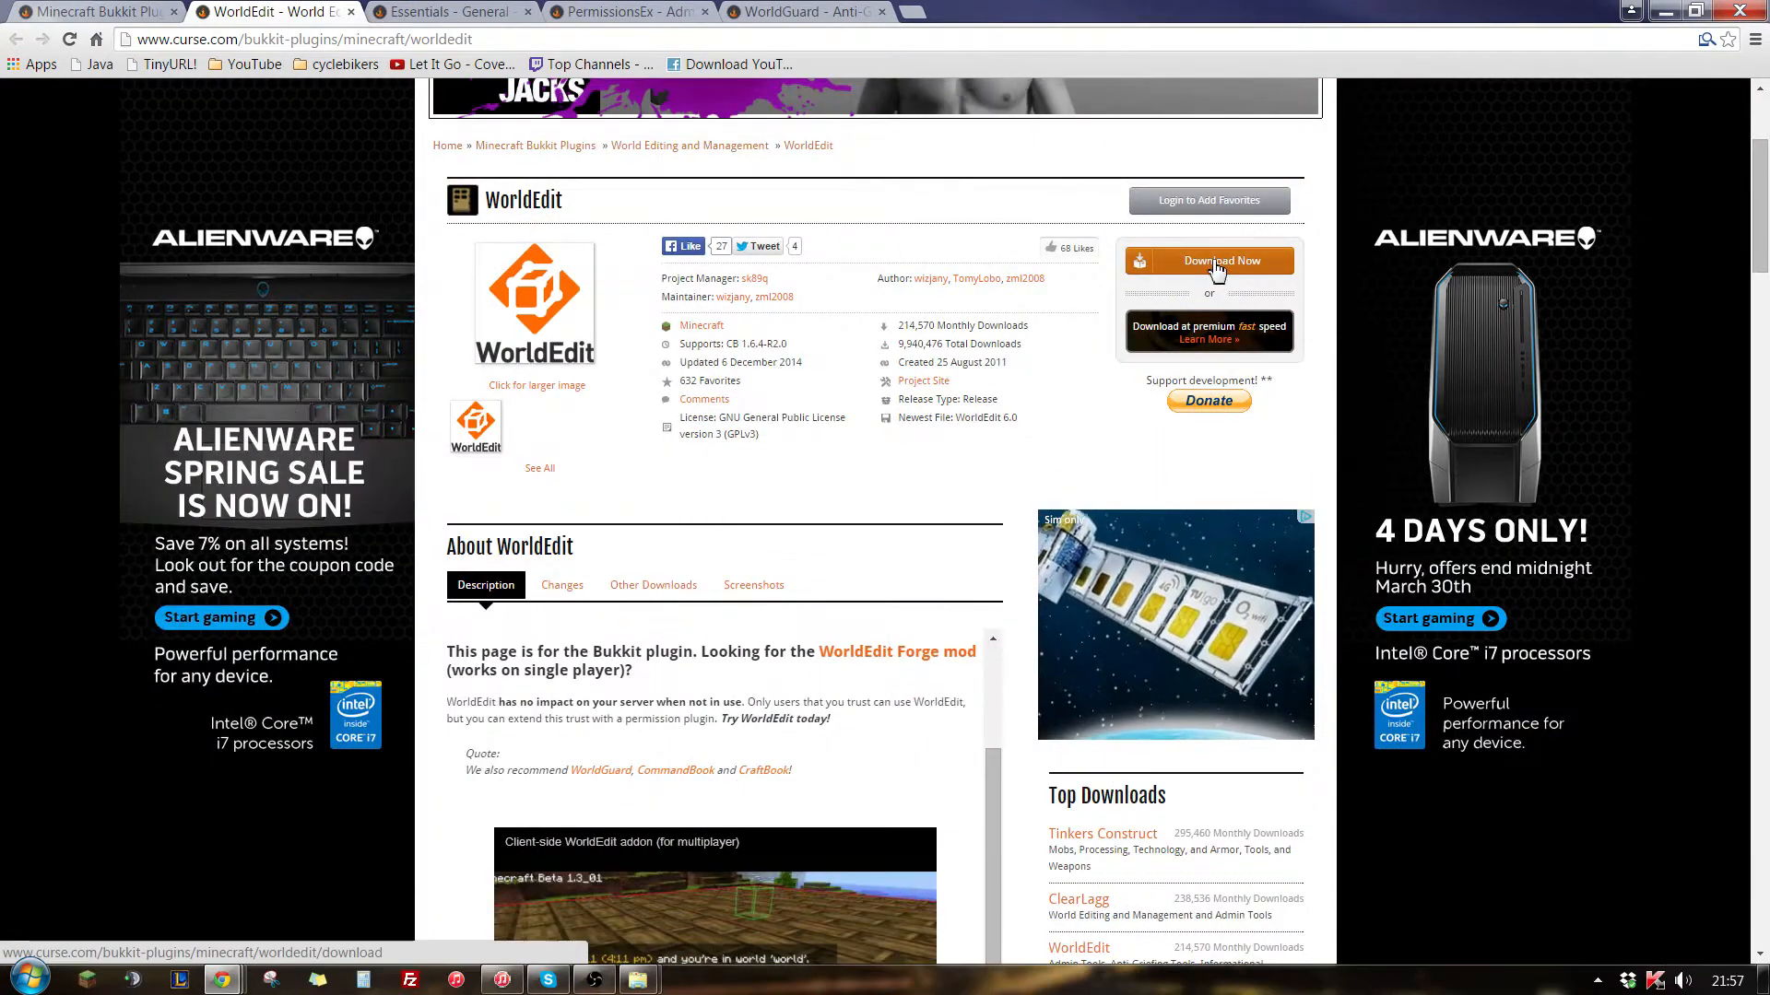
left_click(1217, 262)
scroll(1019, 388, "up", 3)
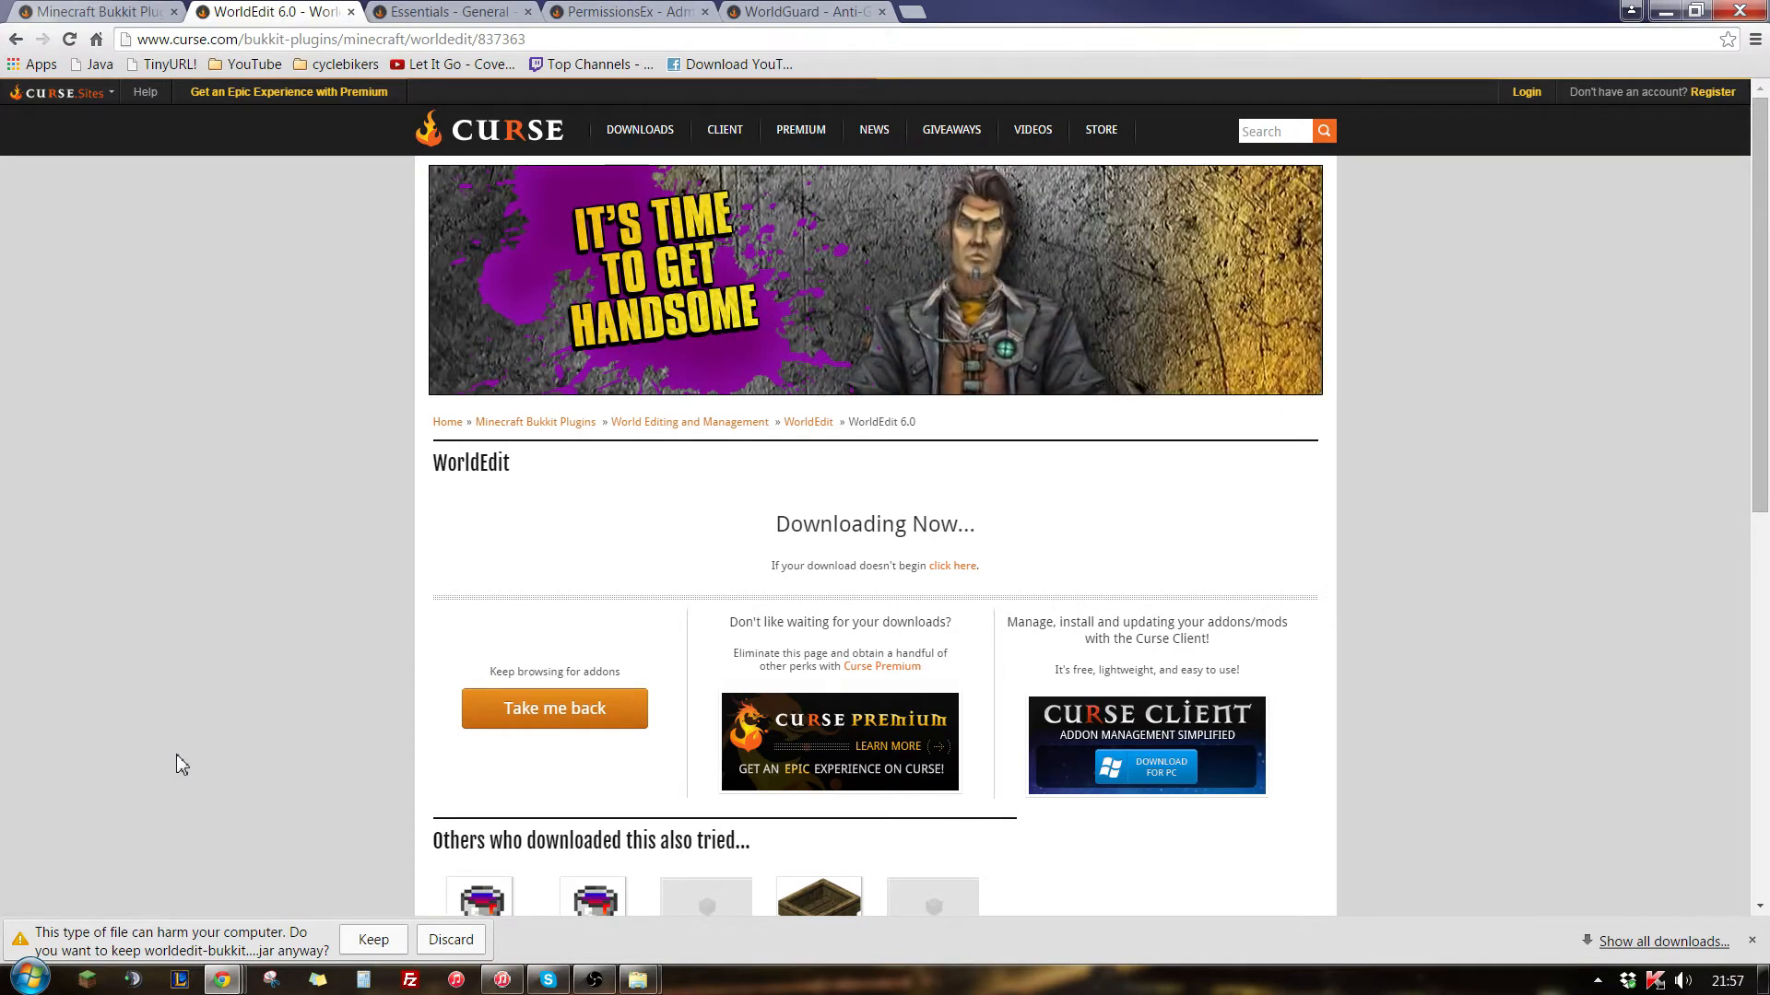
left_click(373, 941)
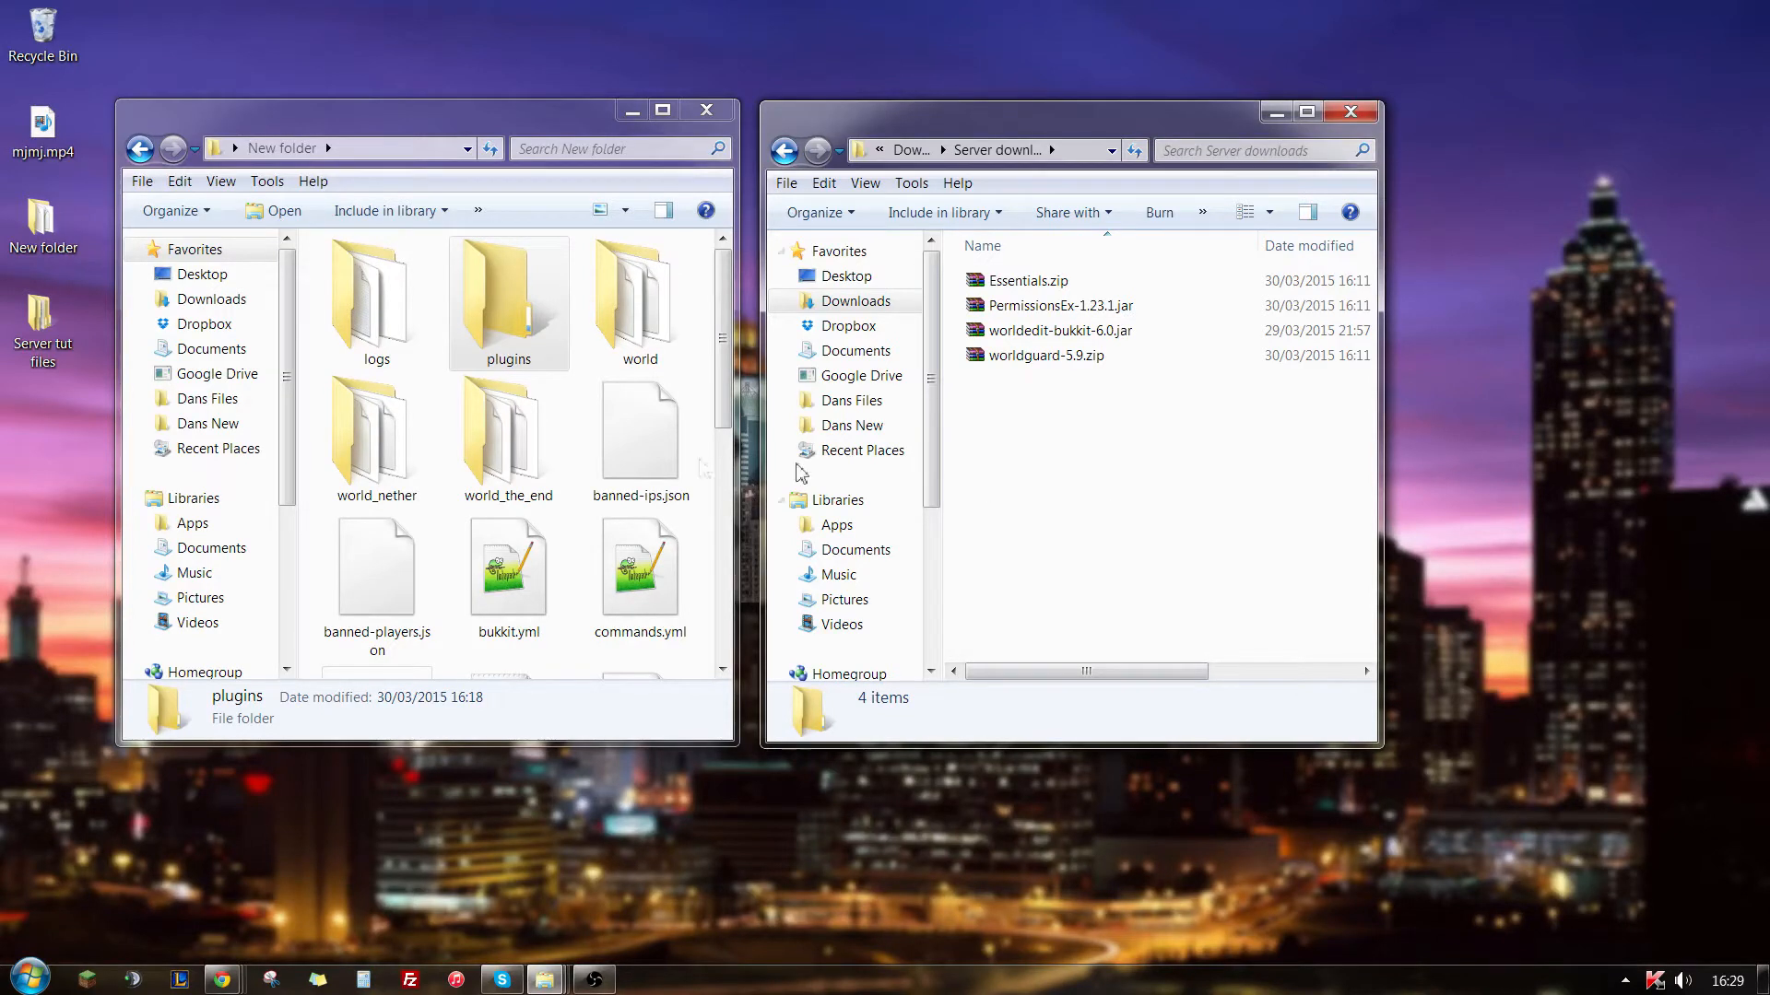
- In File Explorer, move the four downloaded plugin files from the Server downloads folder into the server's plugins folder
left_click(537, 359)
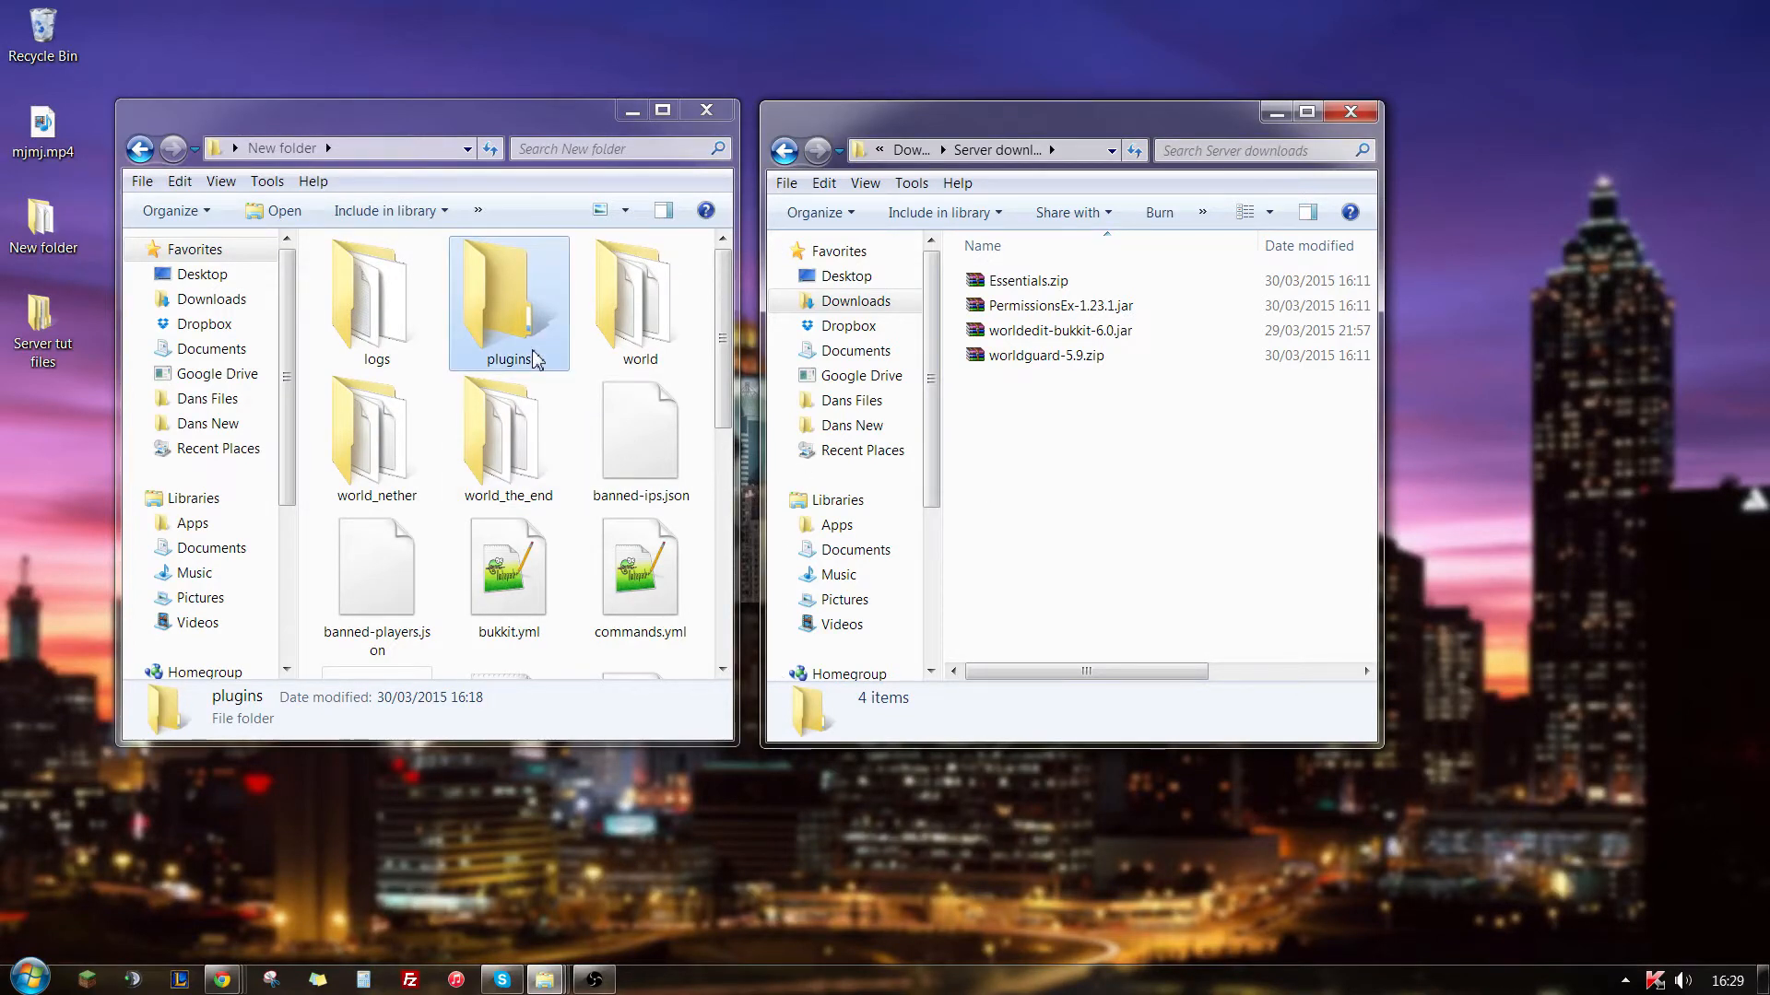
double_click(536, 360)
left_click_drag(1069, 437, 1021, 289)
left_click_drag(1025, 282, 407, 424)
left_click(447, 482)
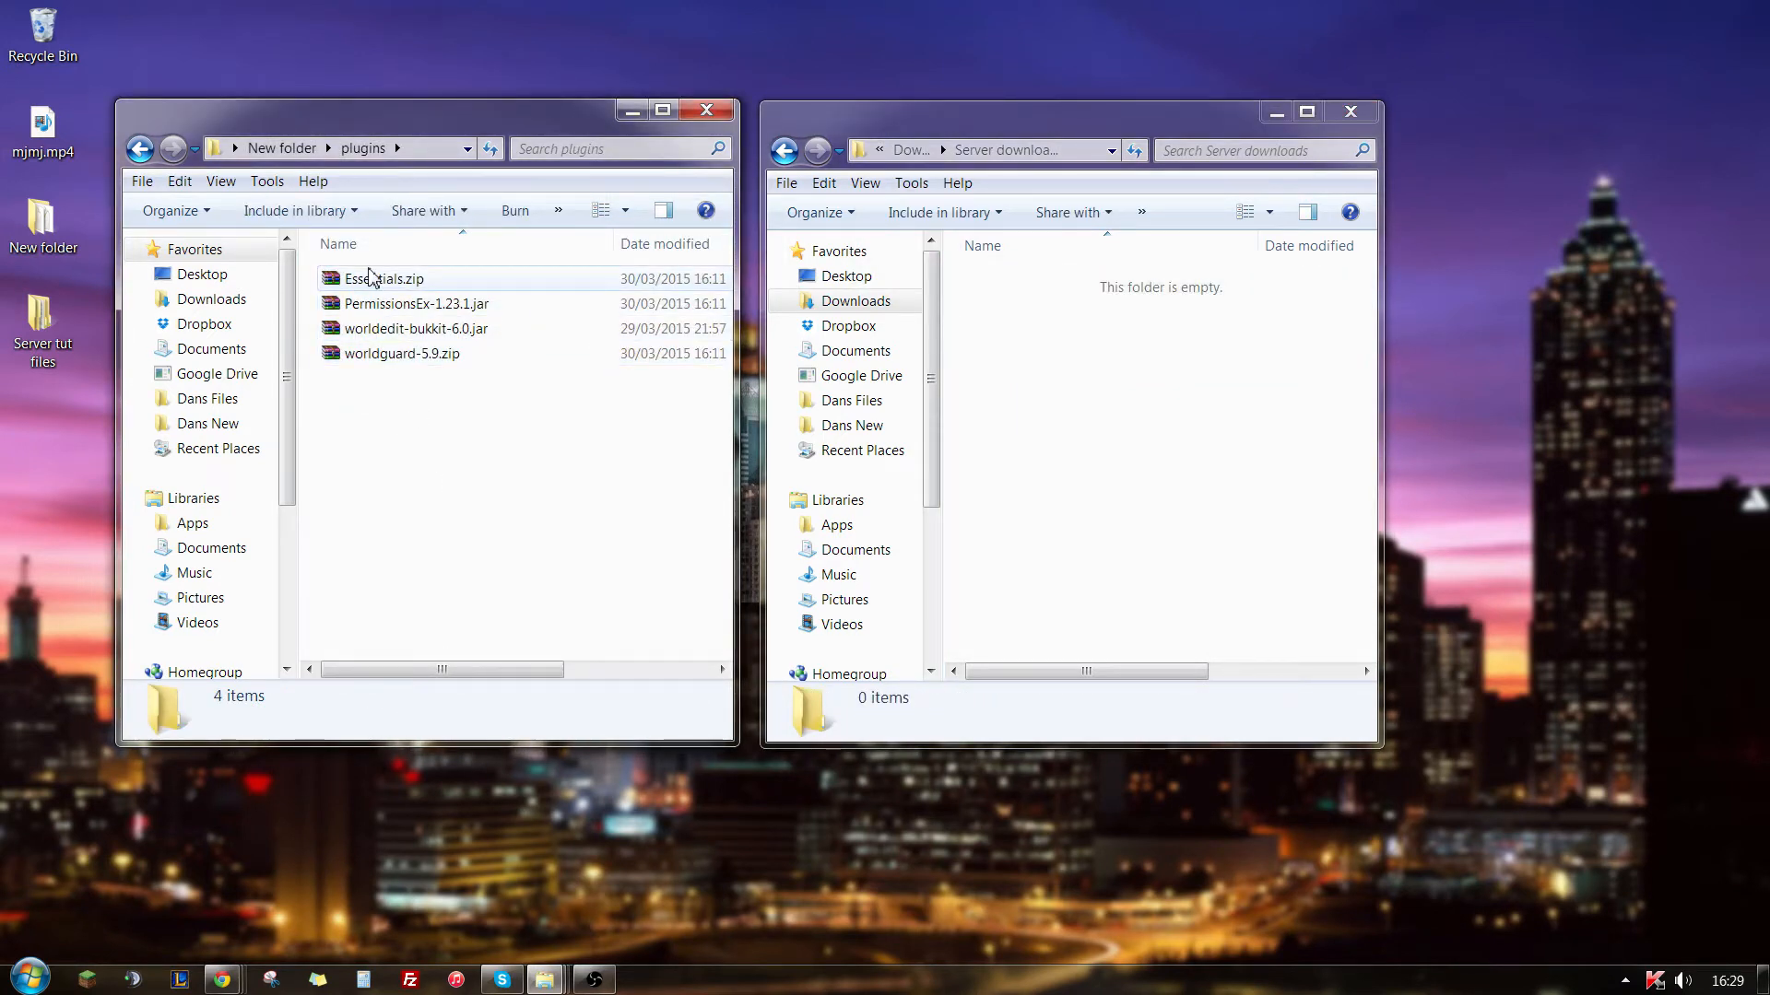
- Extract all five Essentials jar files from Essentials.zip into the plugins folder and close the archive
double_click(378, 279)
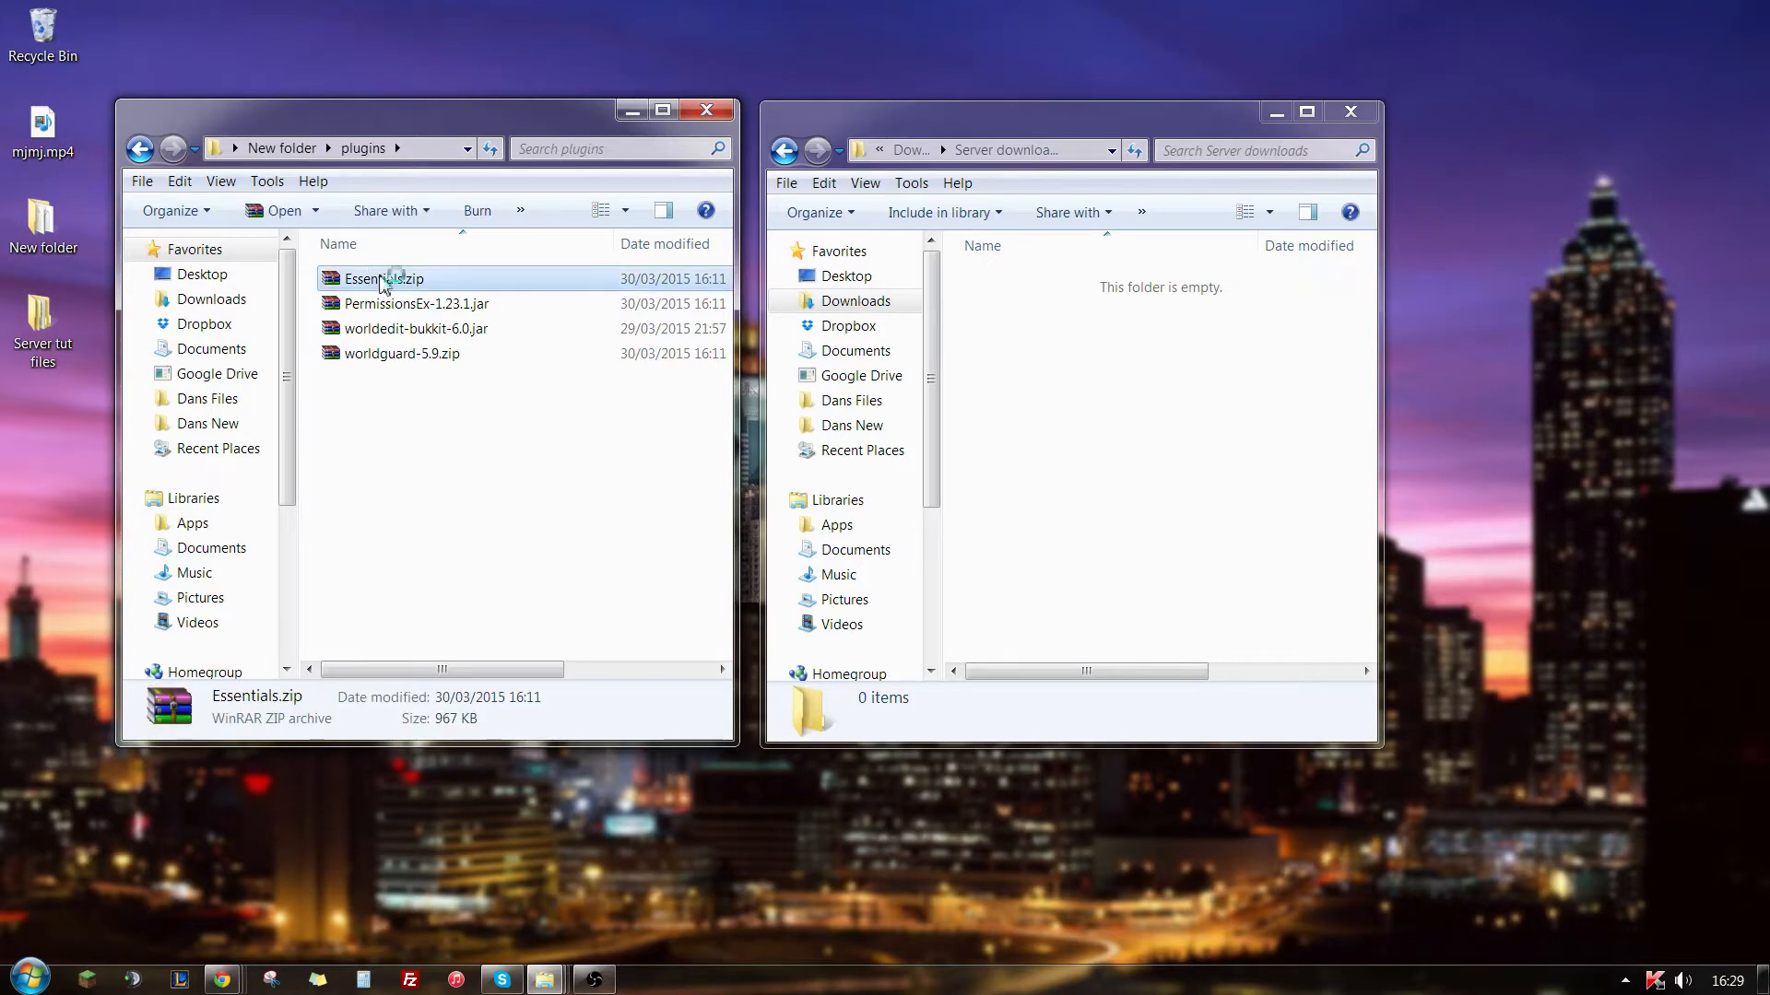
left_click_drag(0, 225, 1352, 216)
left_click(1455, 474)
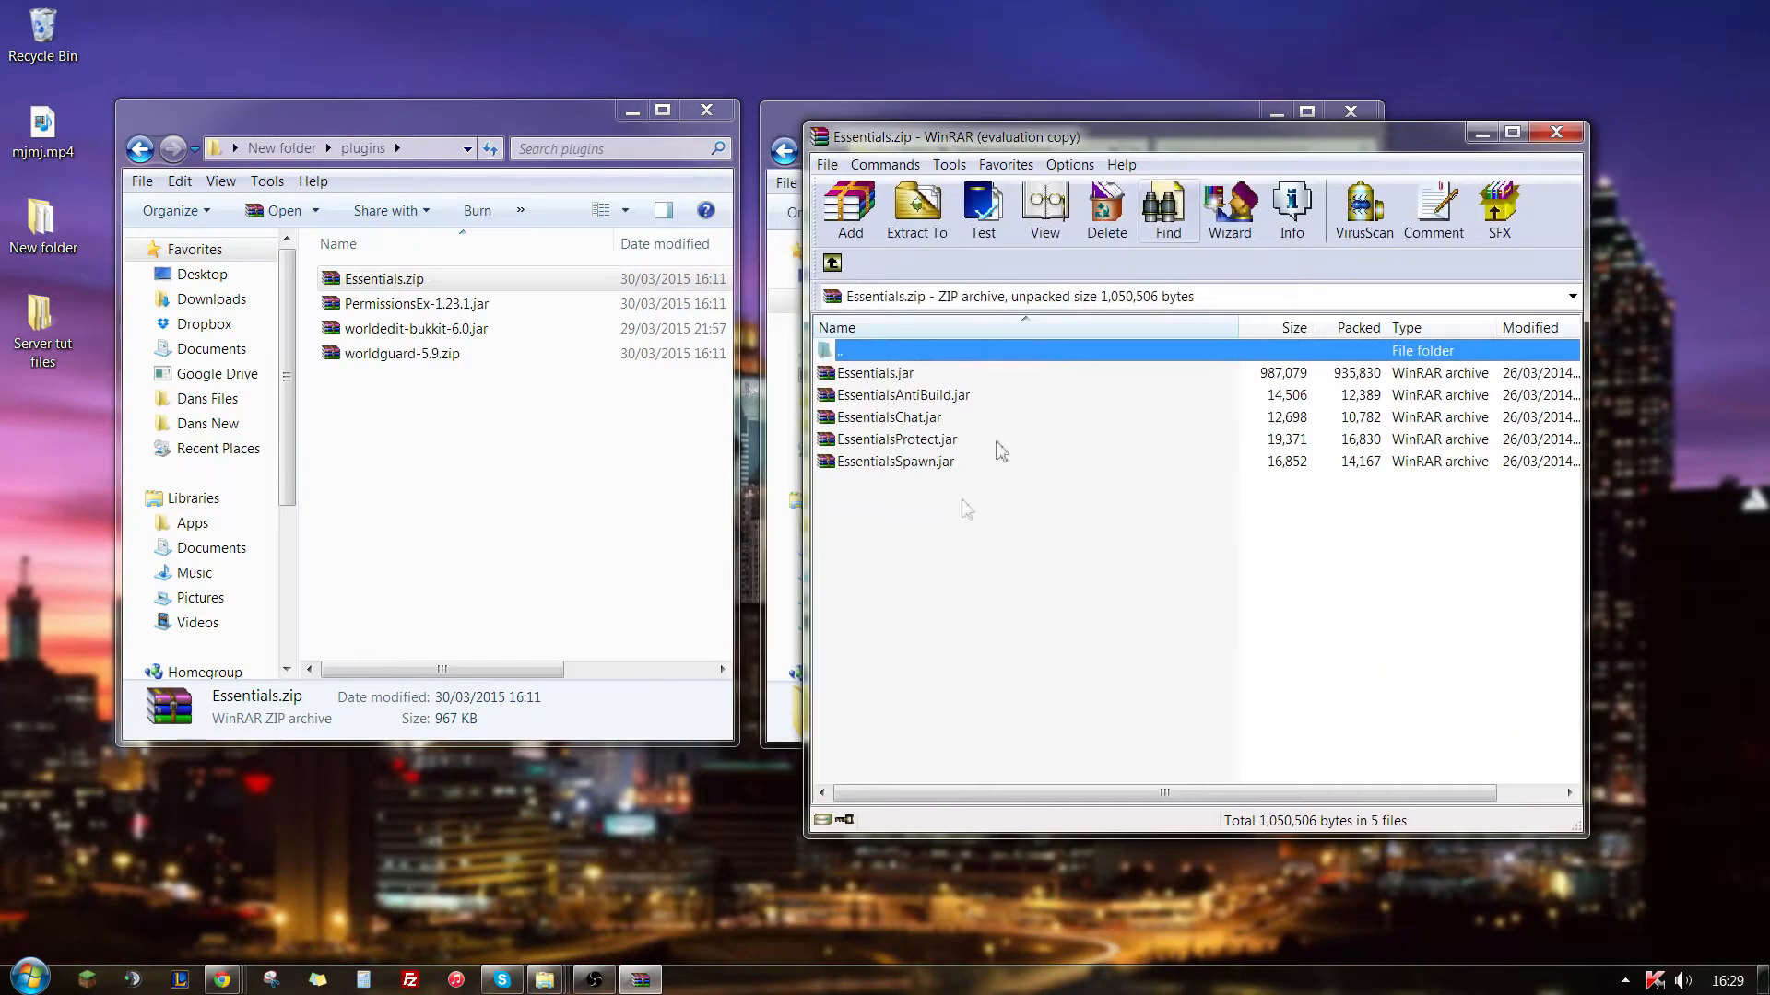
left_click_drag(884, 493, 882, 381)
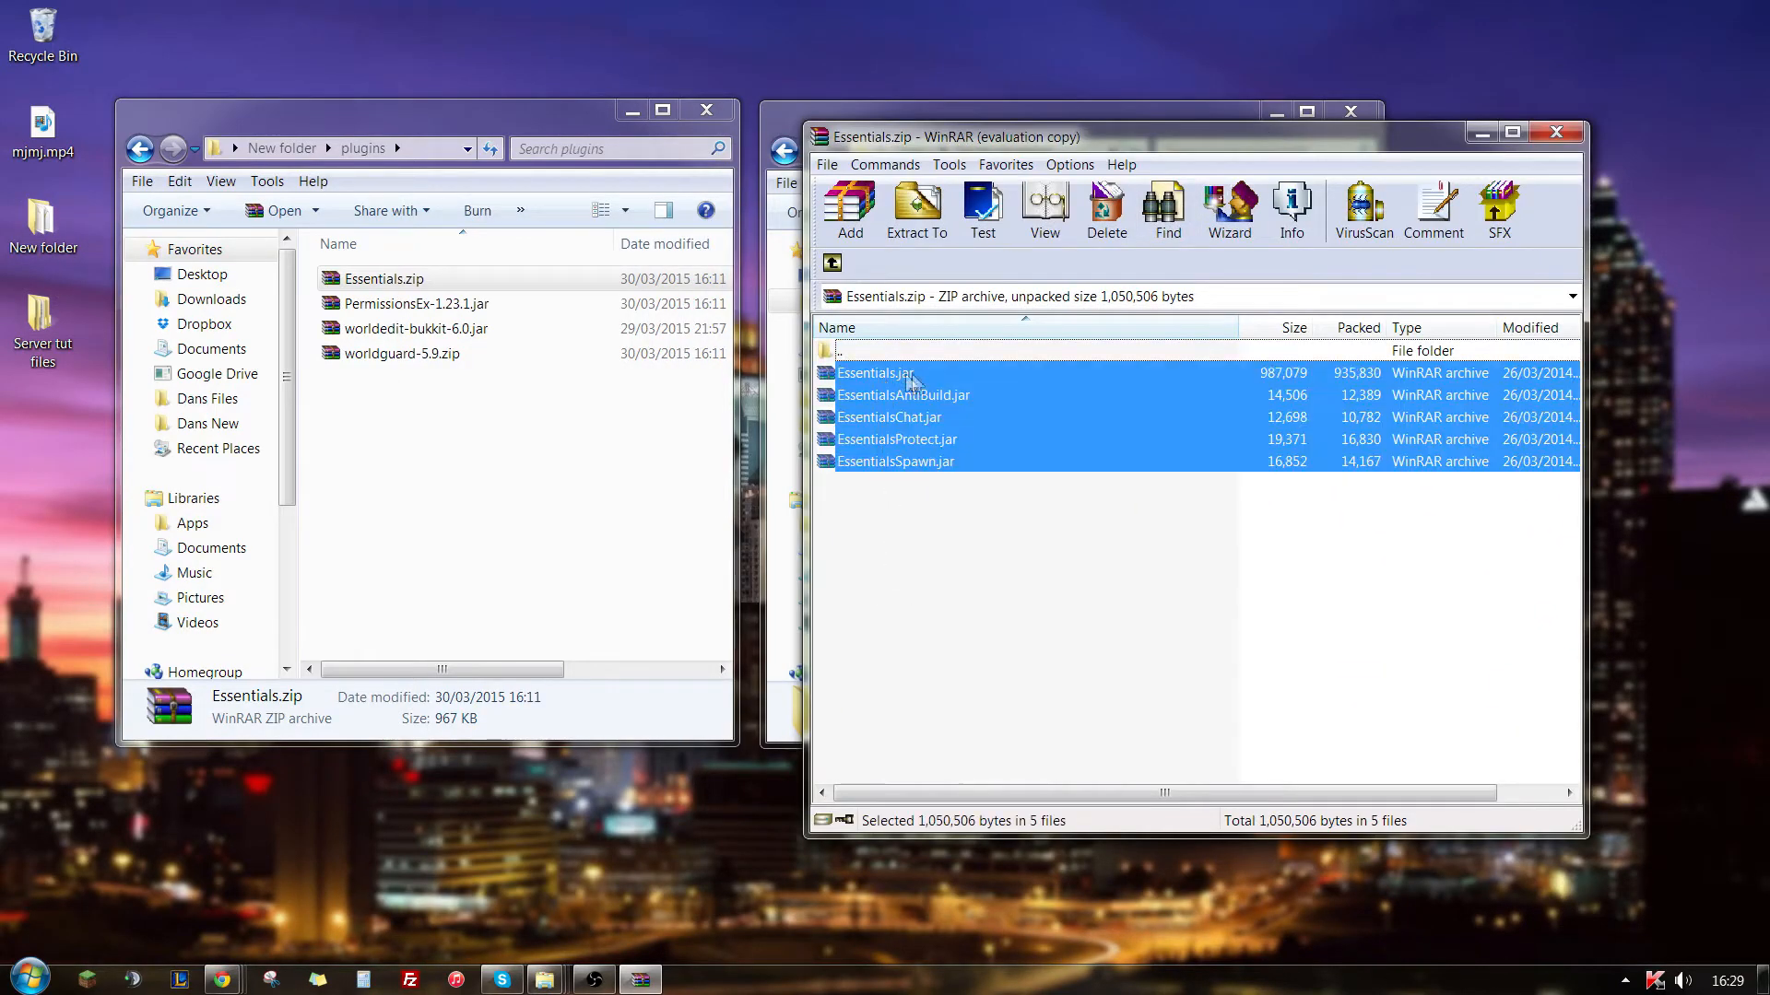
left_click_drag(908, 377, 502, 537)
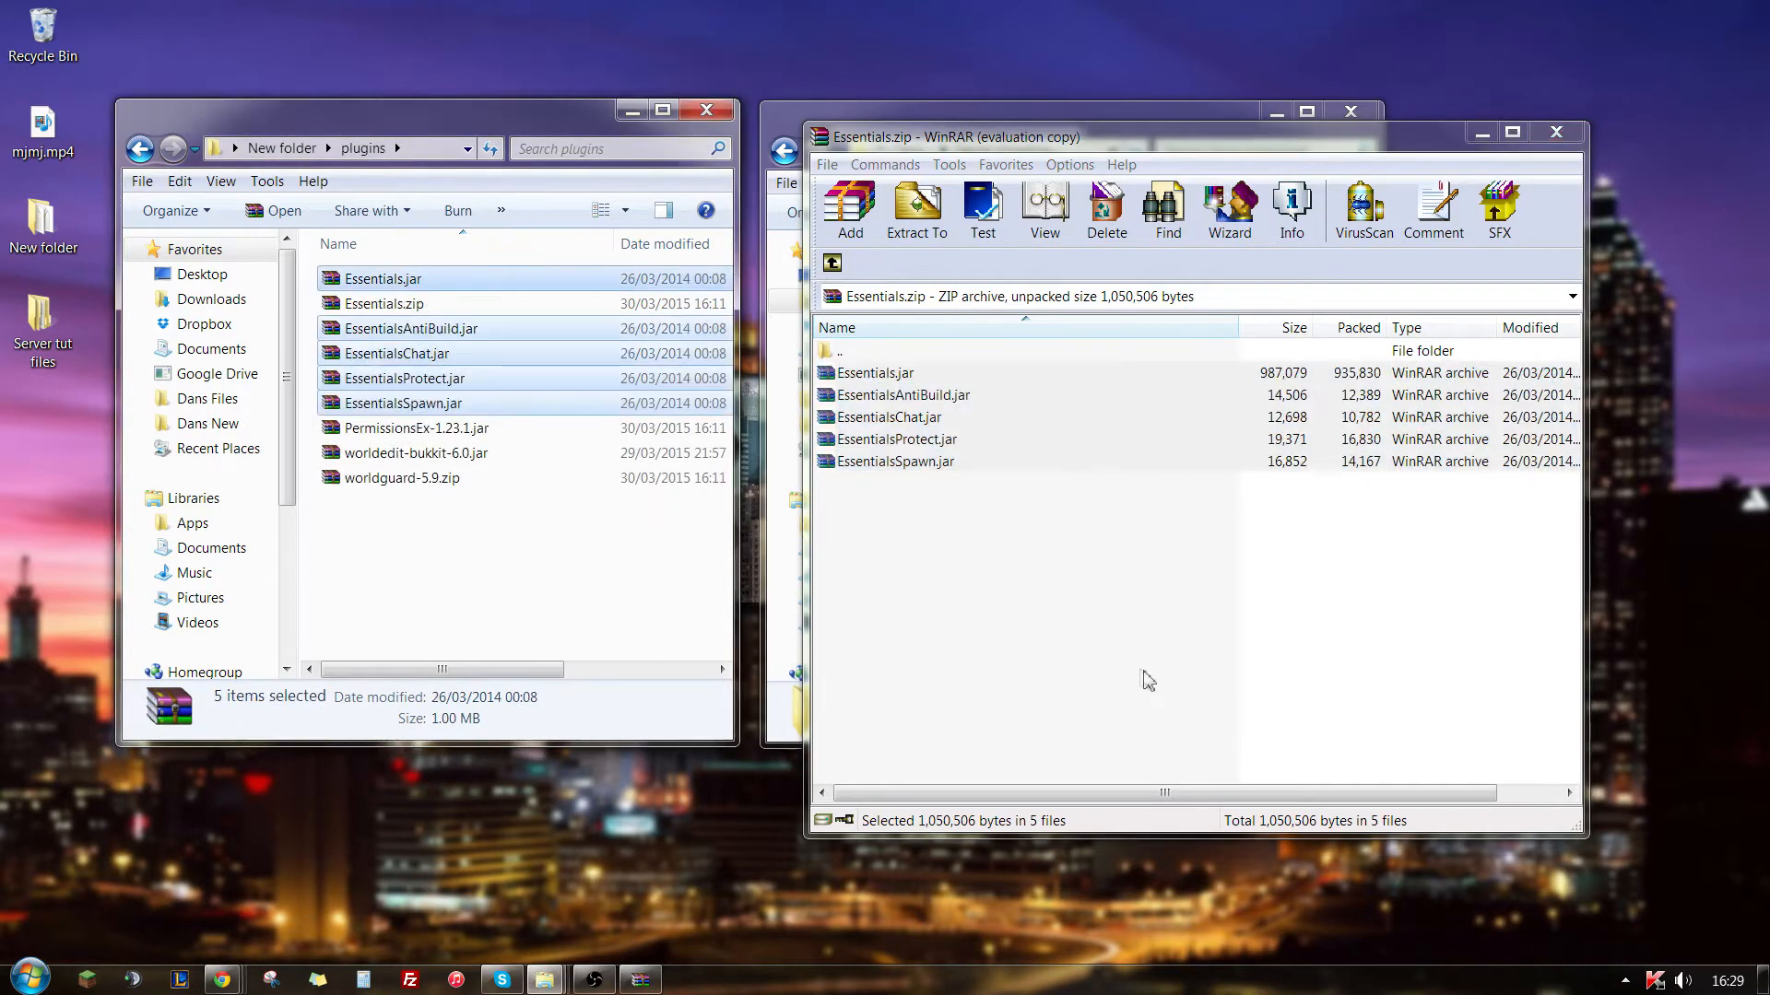
left_click(1556, 132)
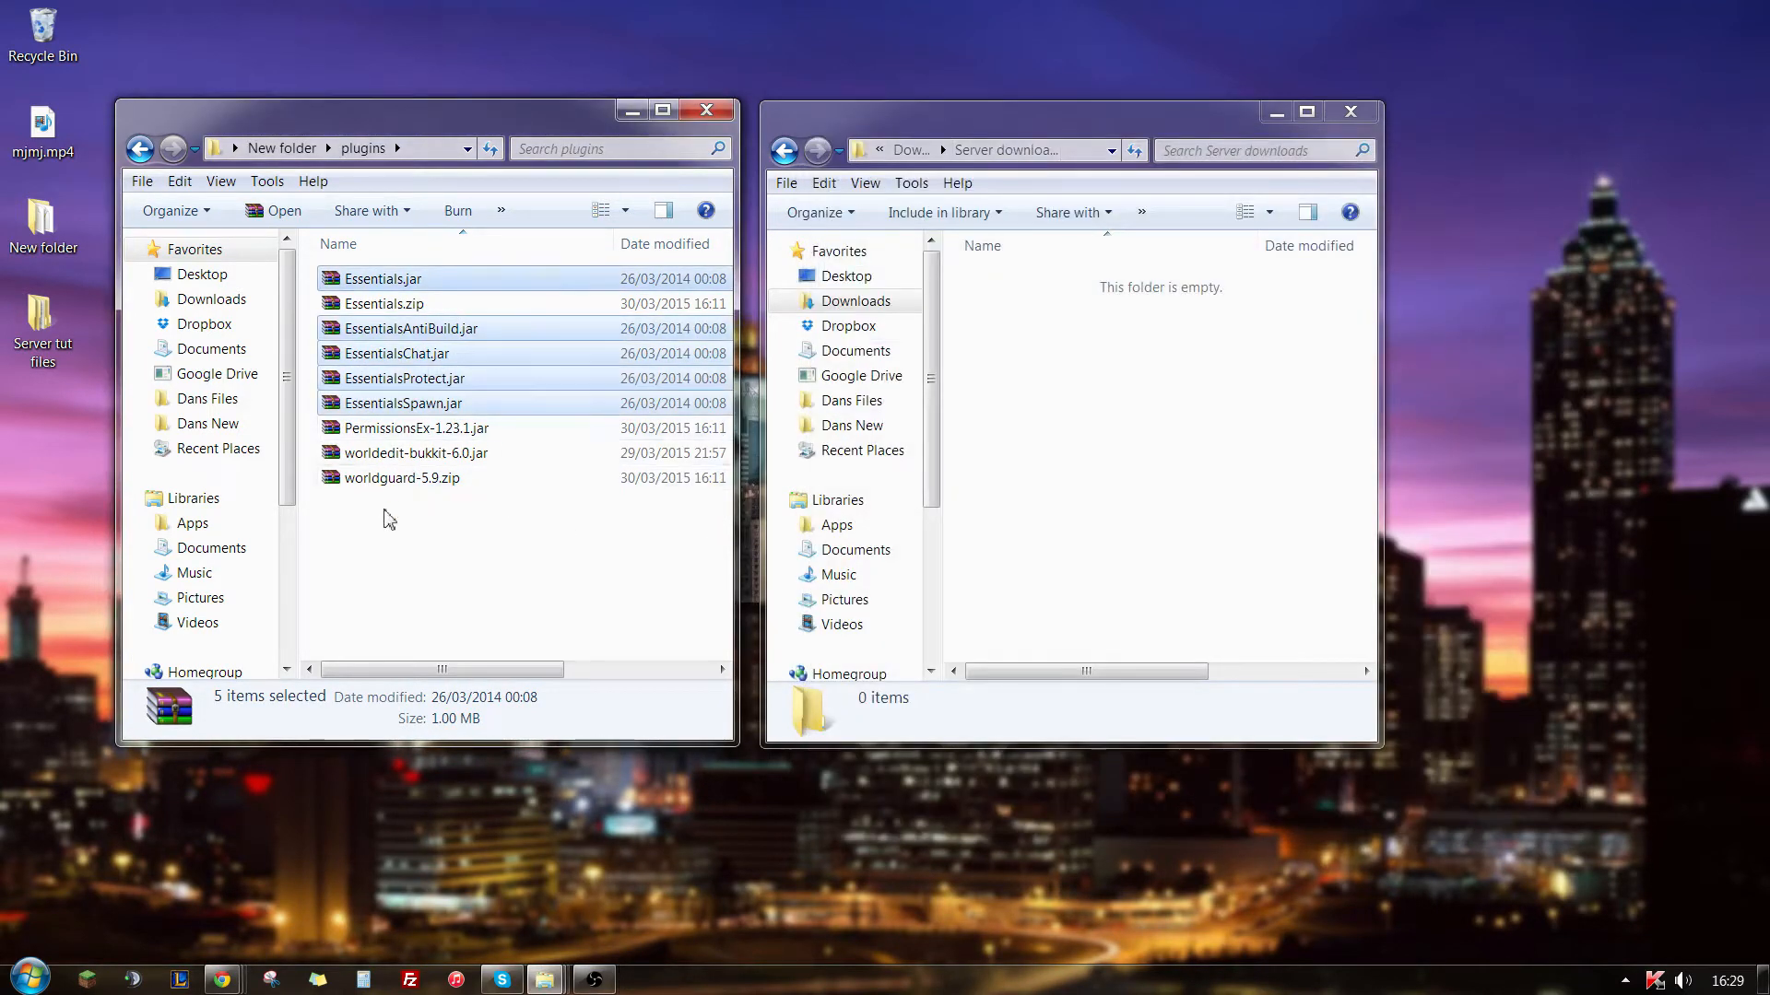
- Extract WorldGuard.jar and the contrib folder from worldguard-5.9.zip into the plugins folder and close the archive
double_click(396, 478)
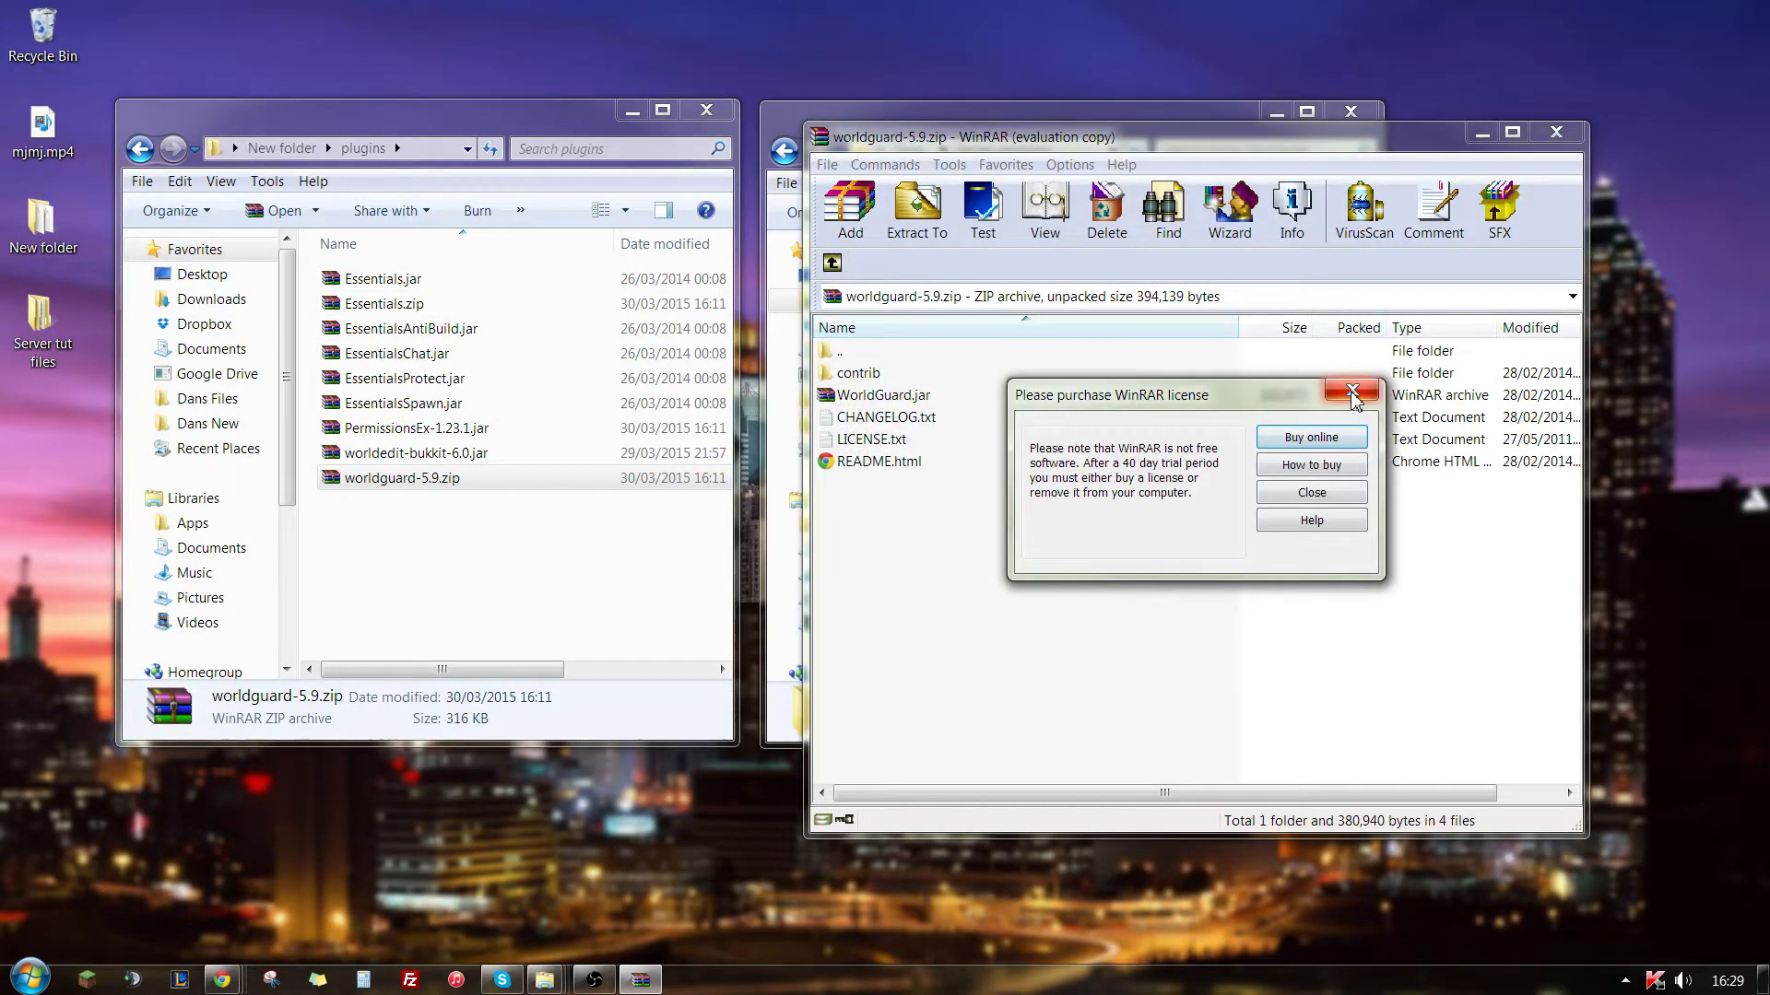
left_click(1352, 394)
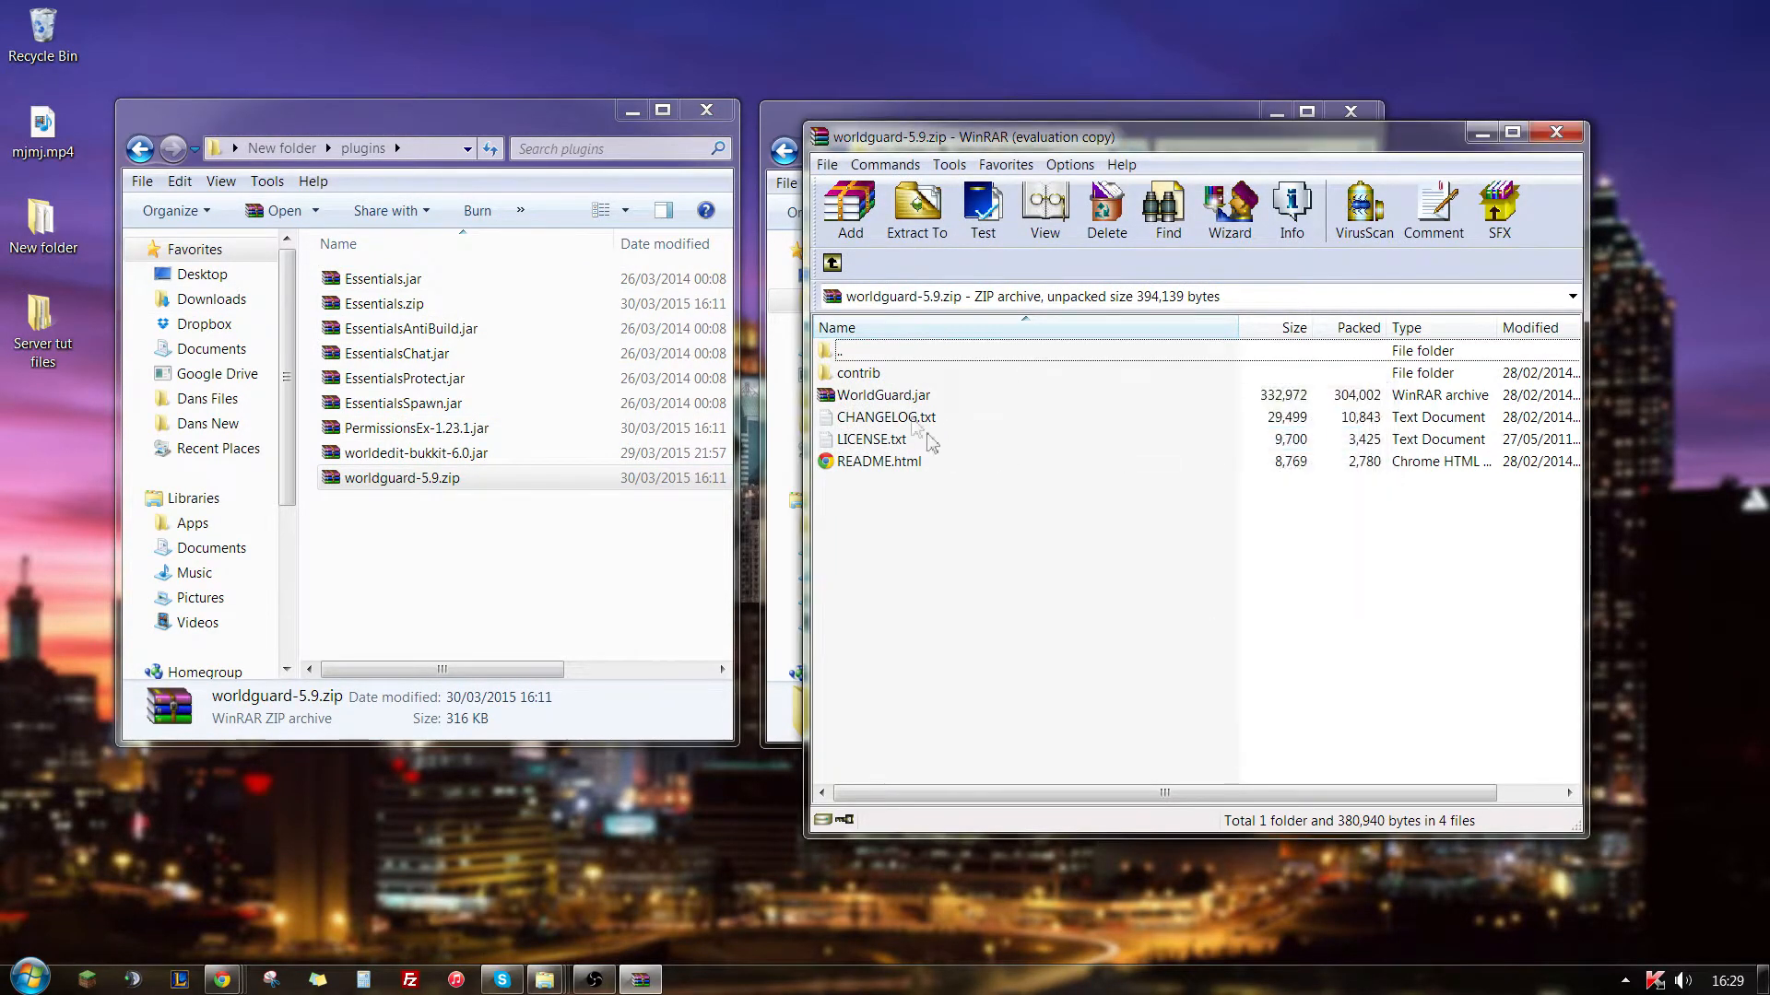
left_click(899, 398)
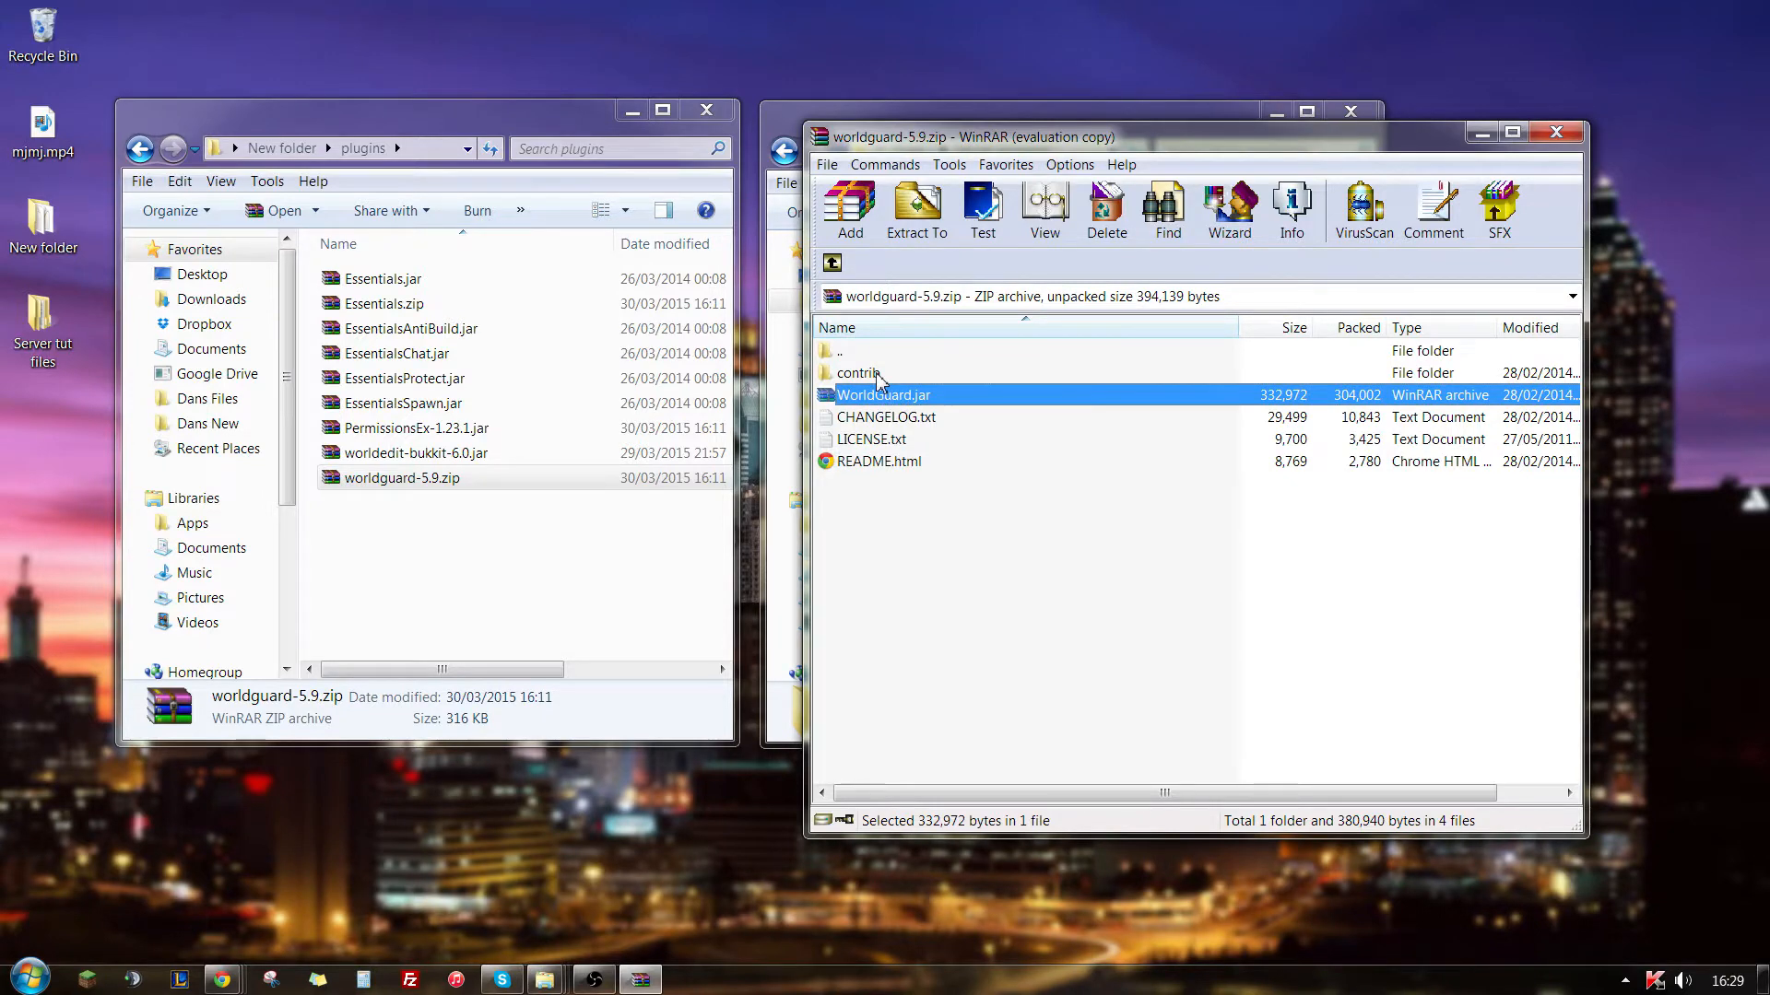
left_click(880, 381, "ctrl")
left_click_drag(954, 383, 502, 593)
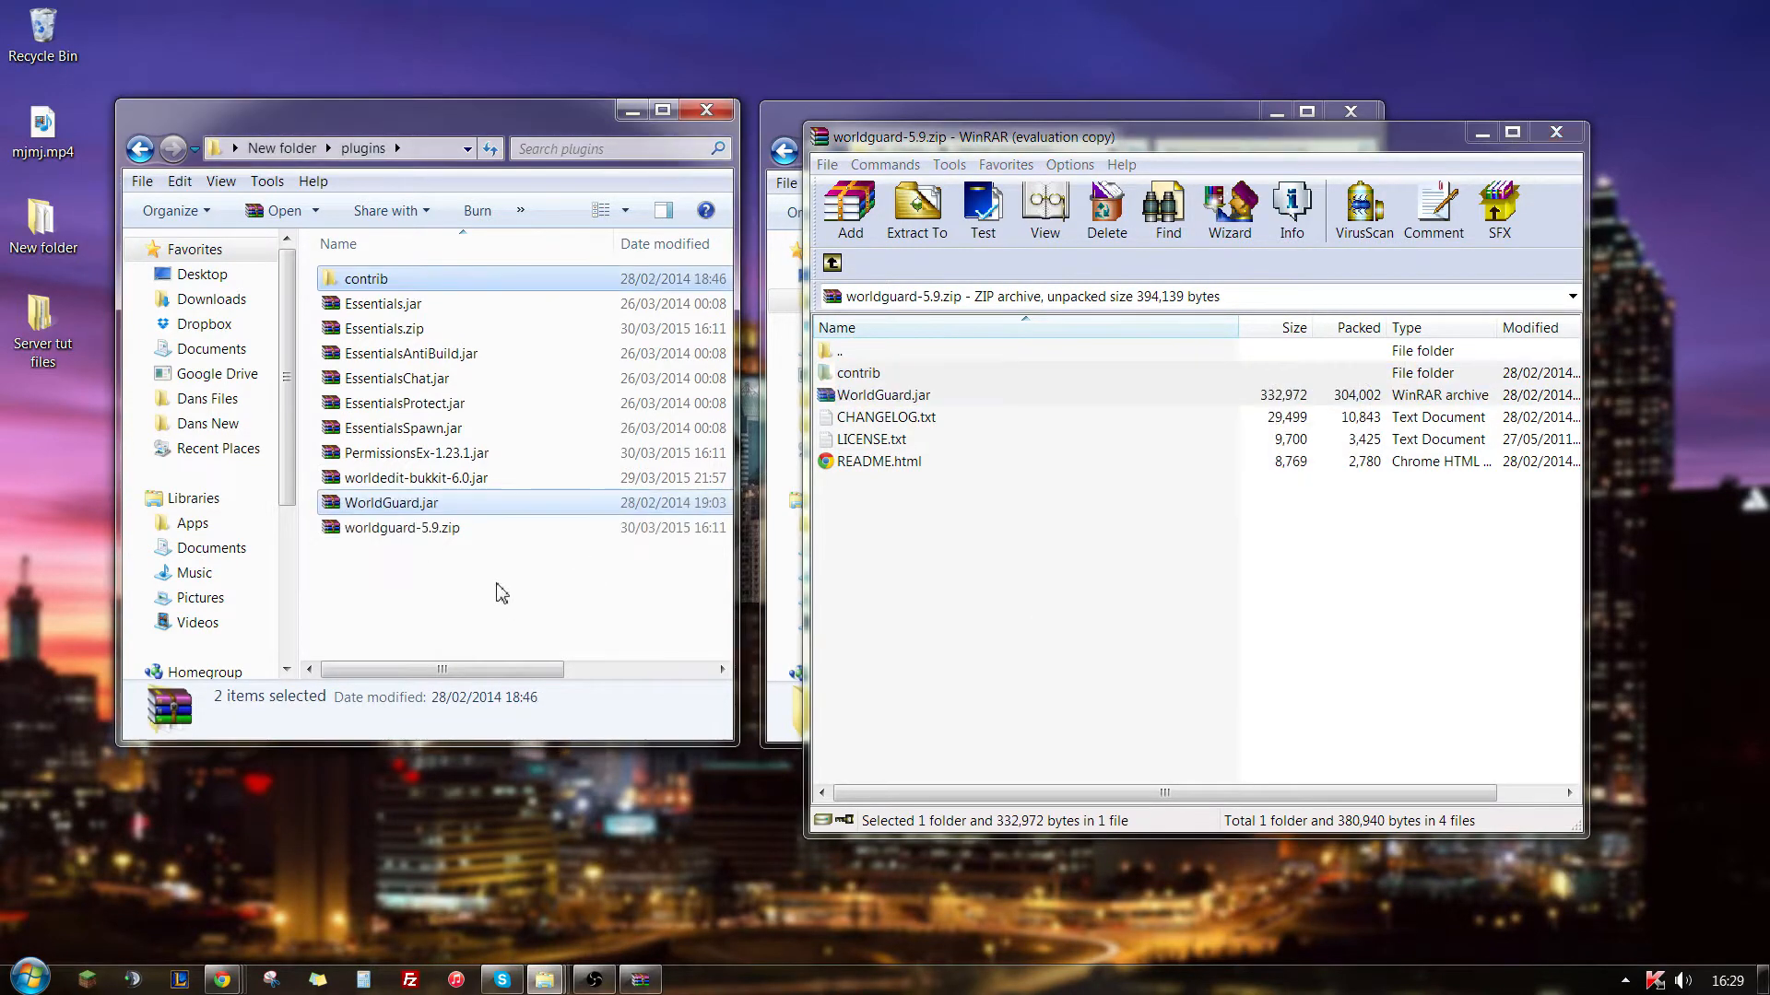
left_click(1555, 132)
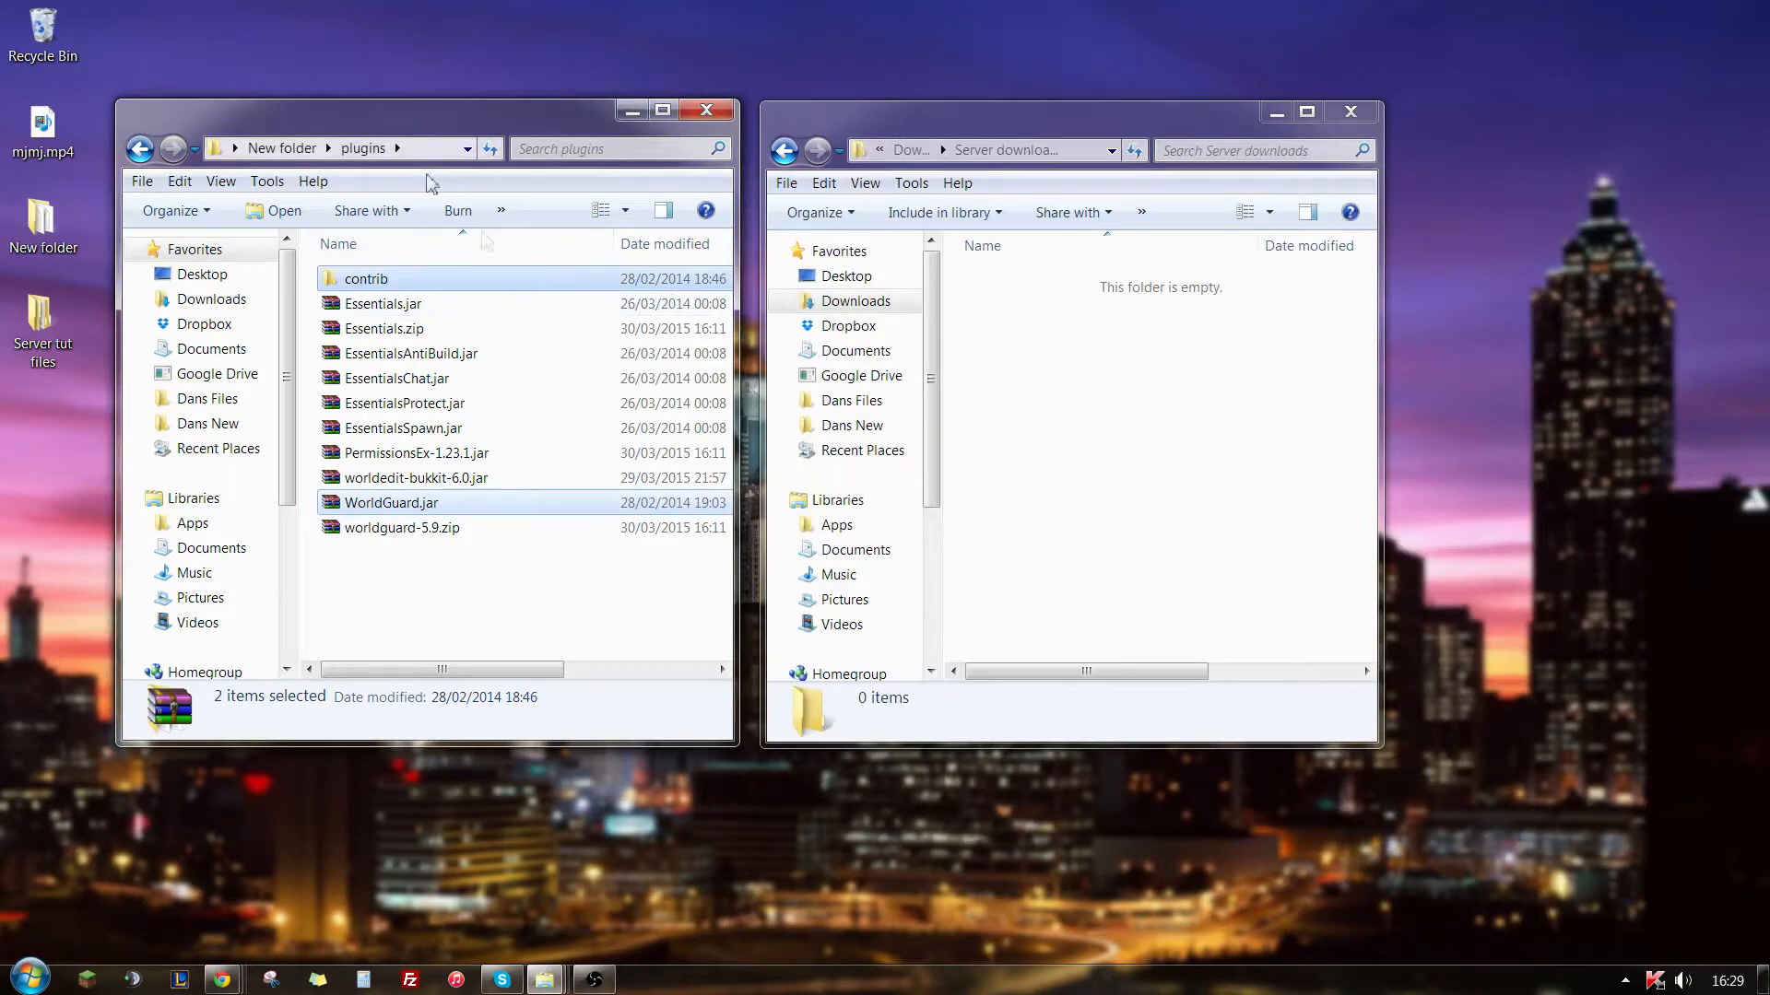
- Run Start.bat from the main server folder to load the plugins, and shut the server down with the stop command
left_click(282, 147)
scroll(670, 452, "down", 5)
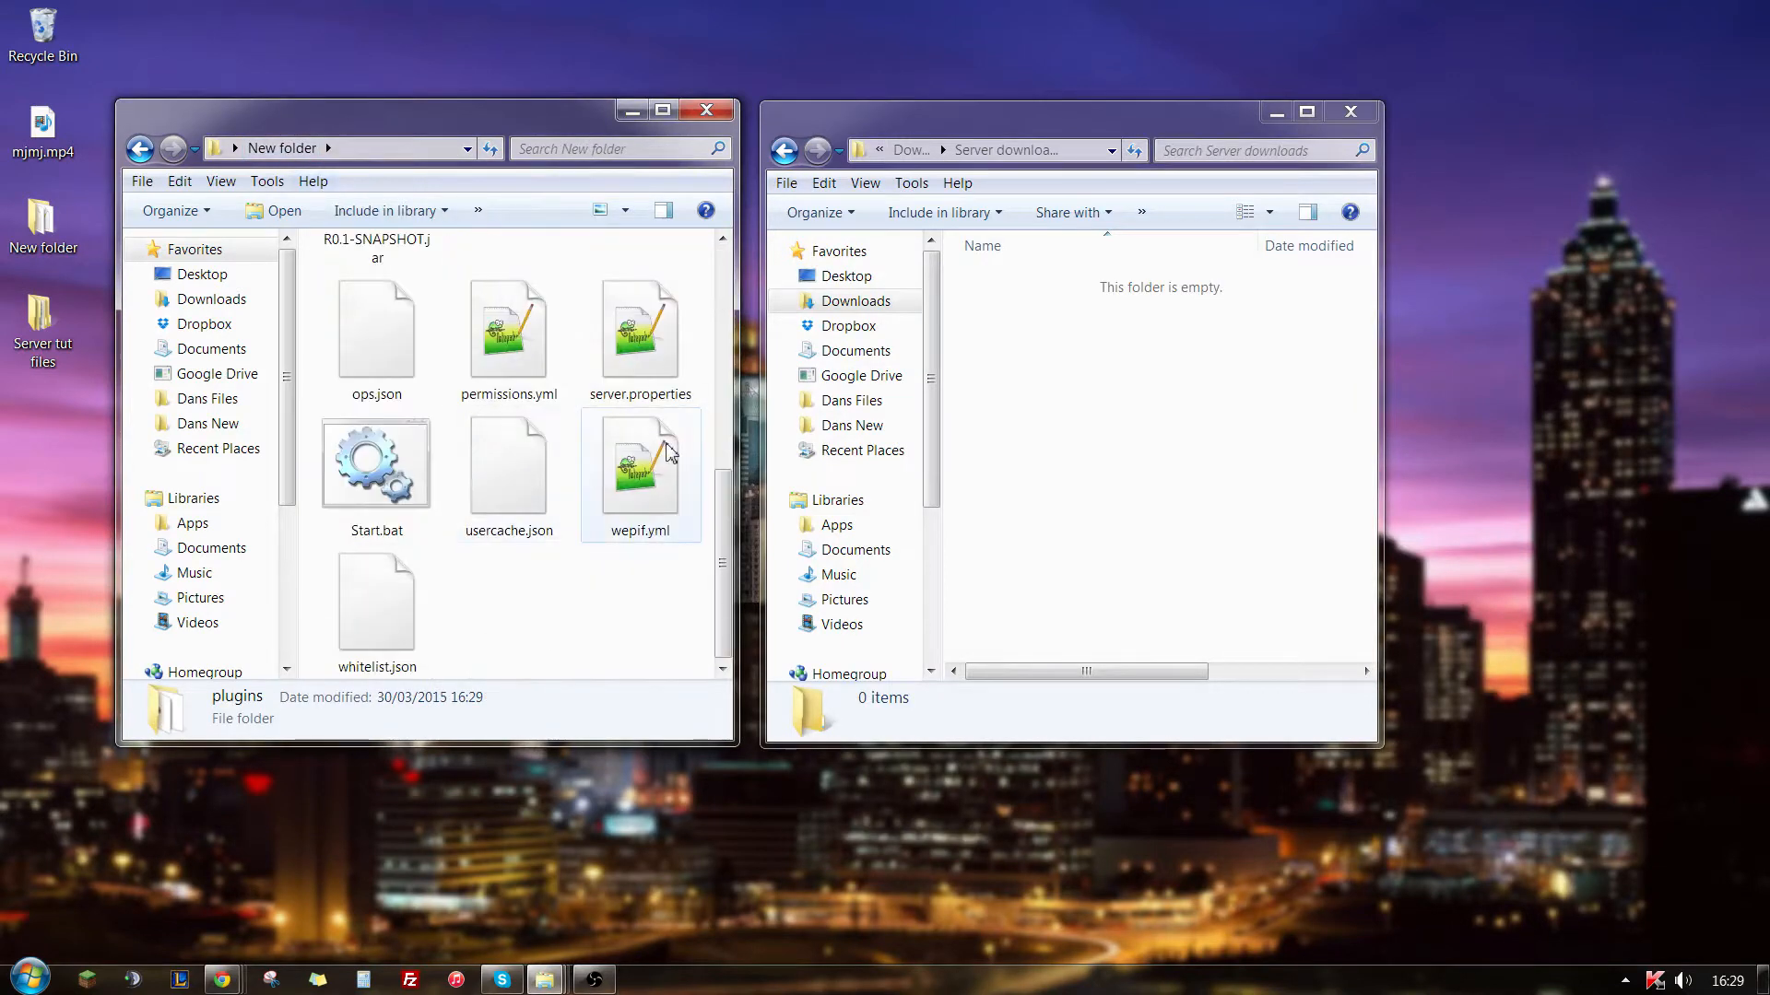
double_click(395, 467)
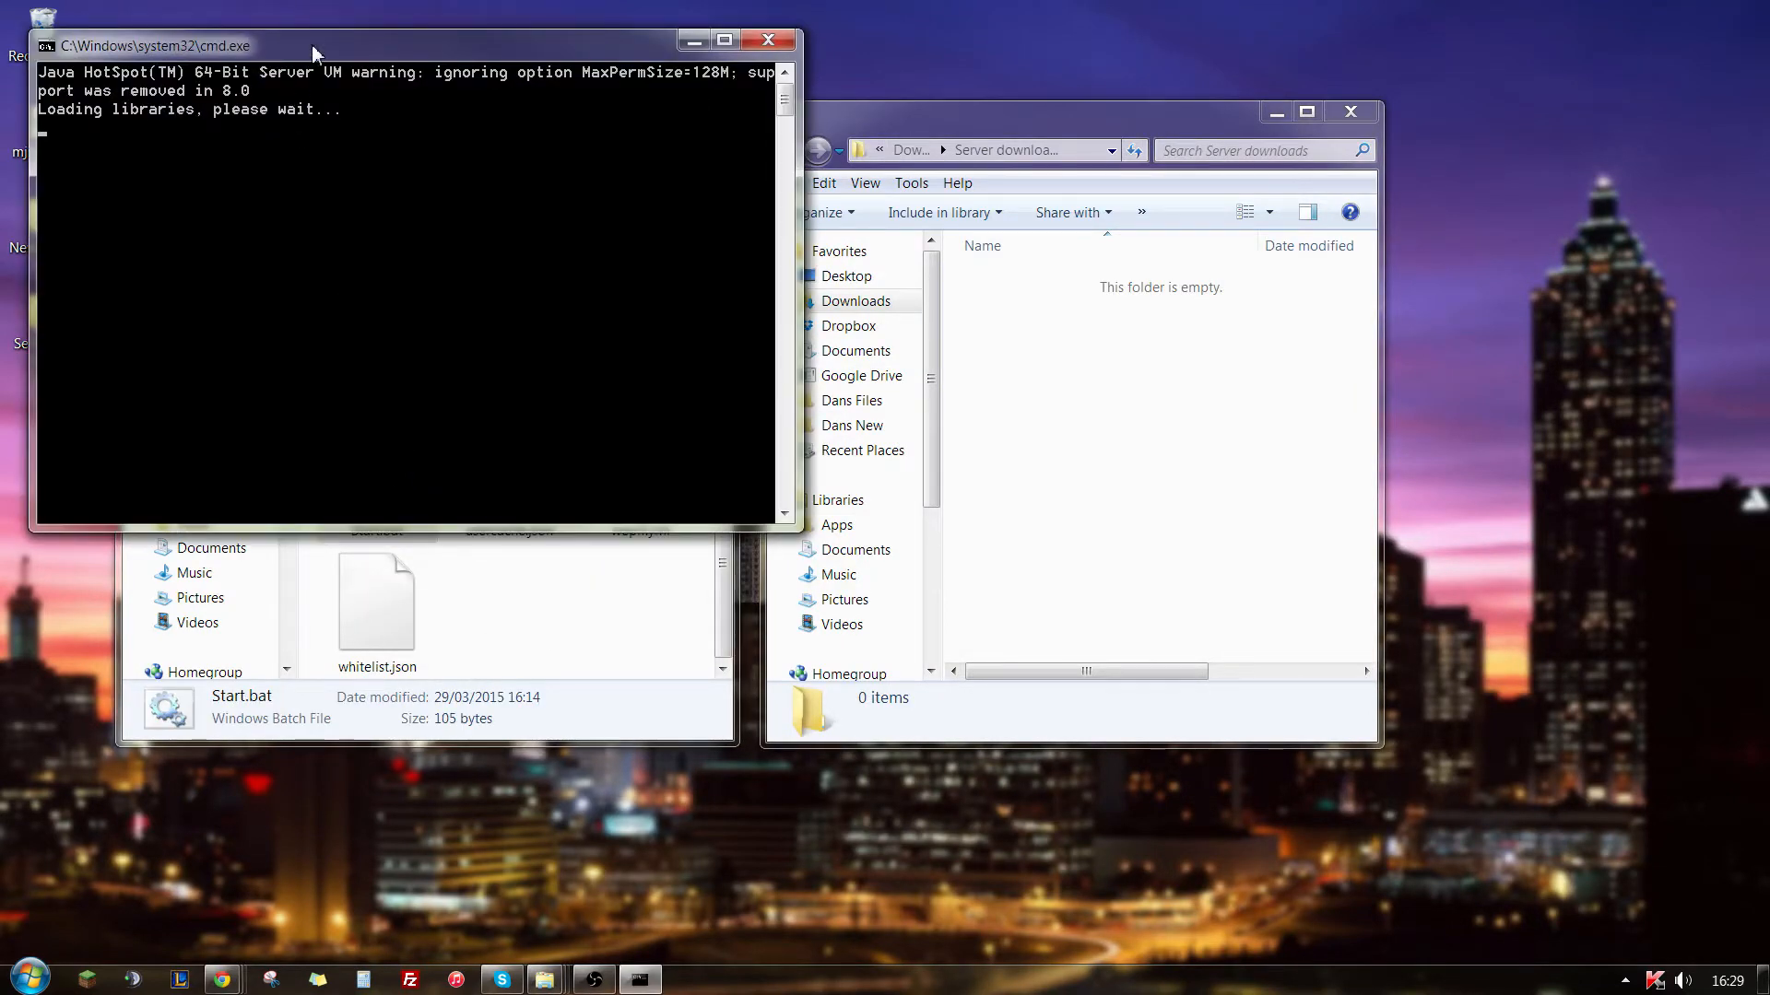
left_click_drag(313, 52, 945, 137)
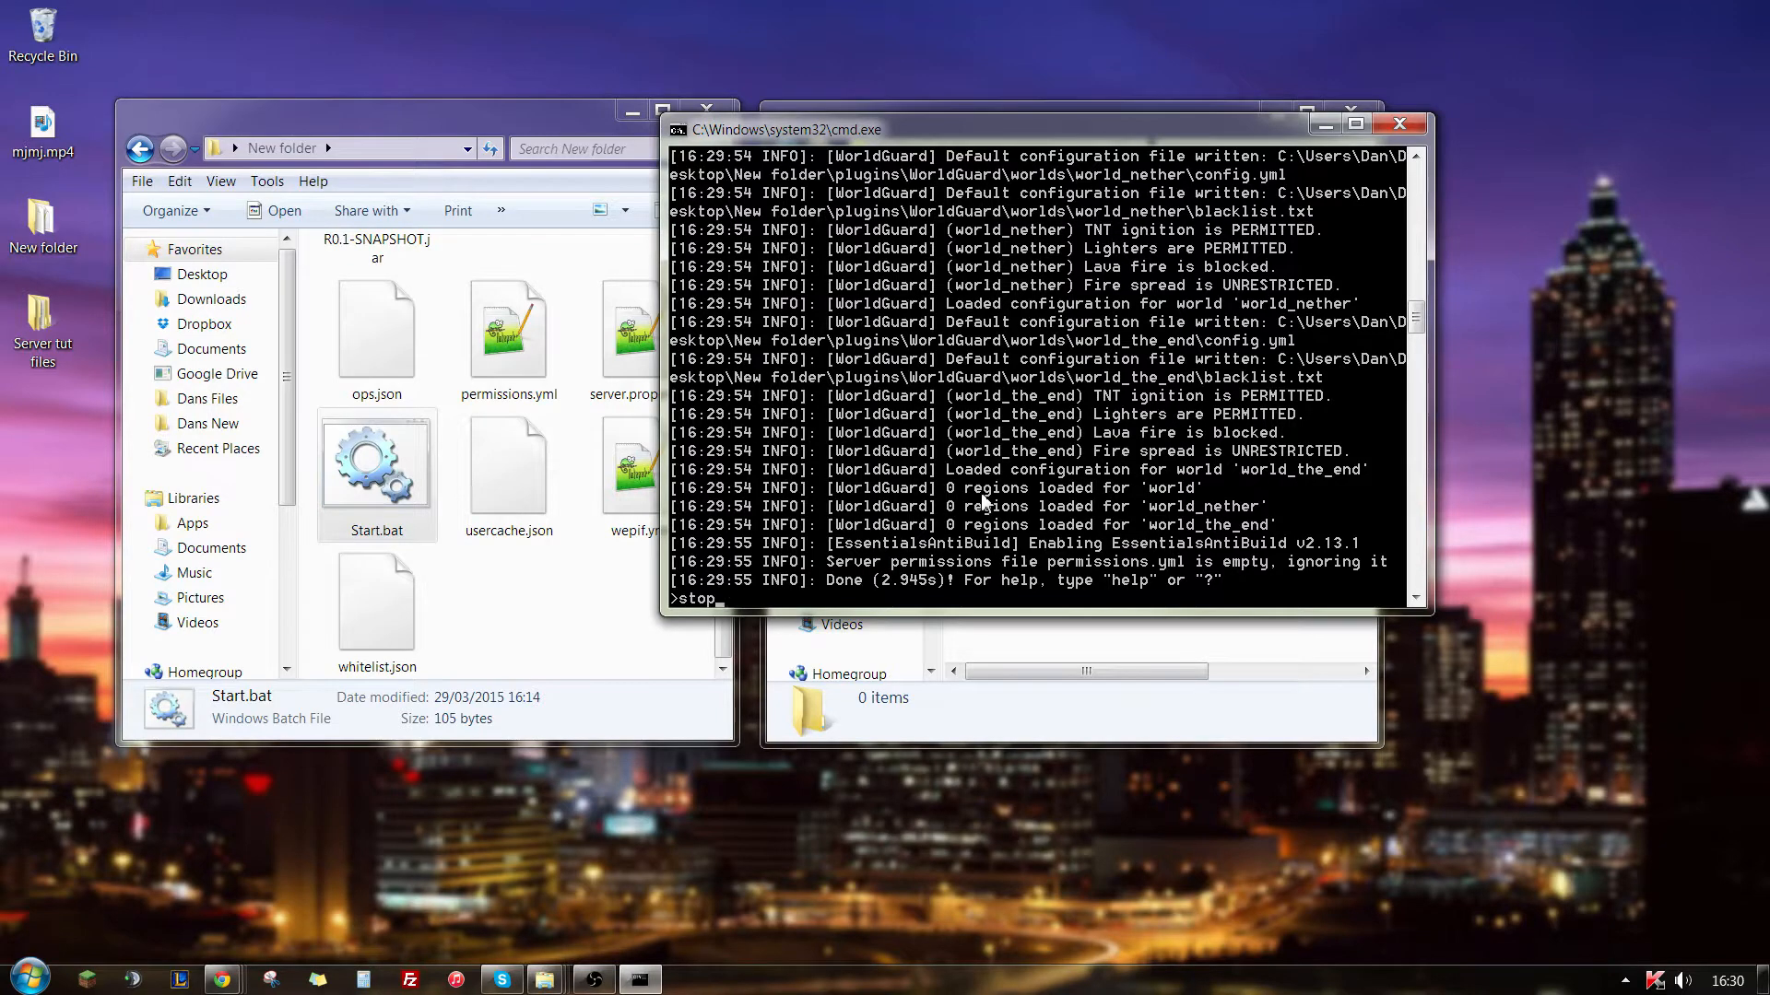
key("Return")
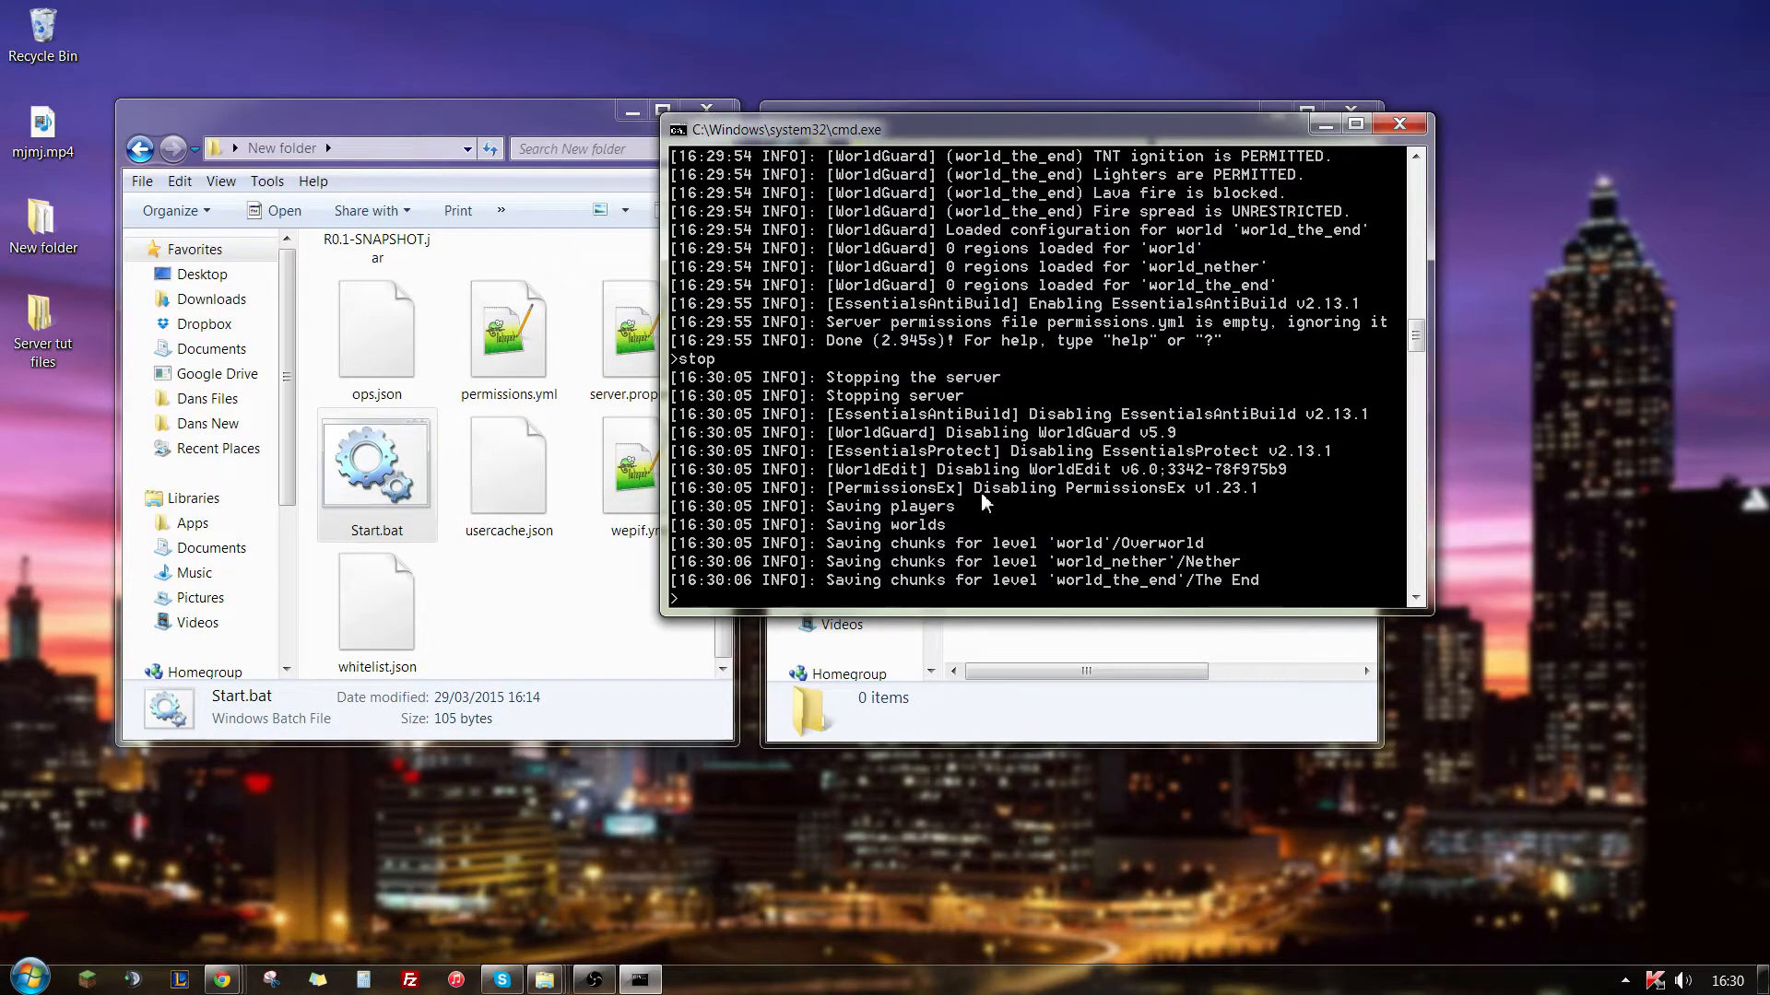
key("Return")
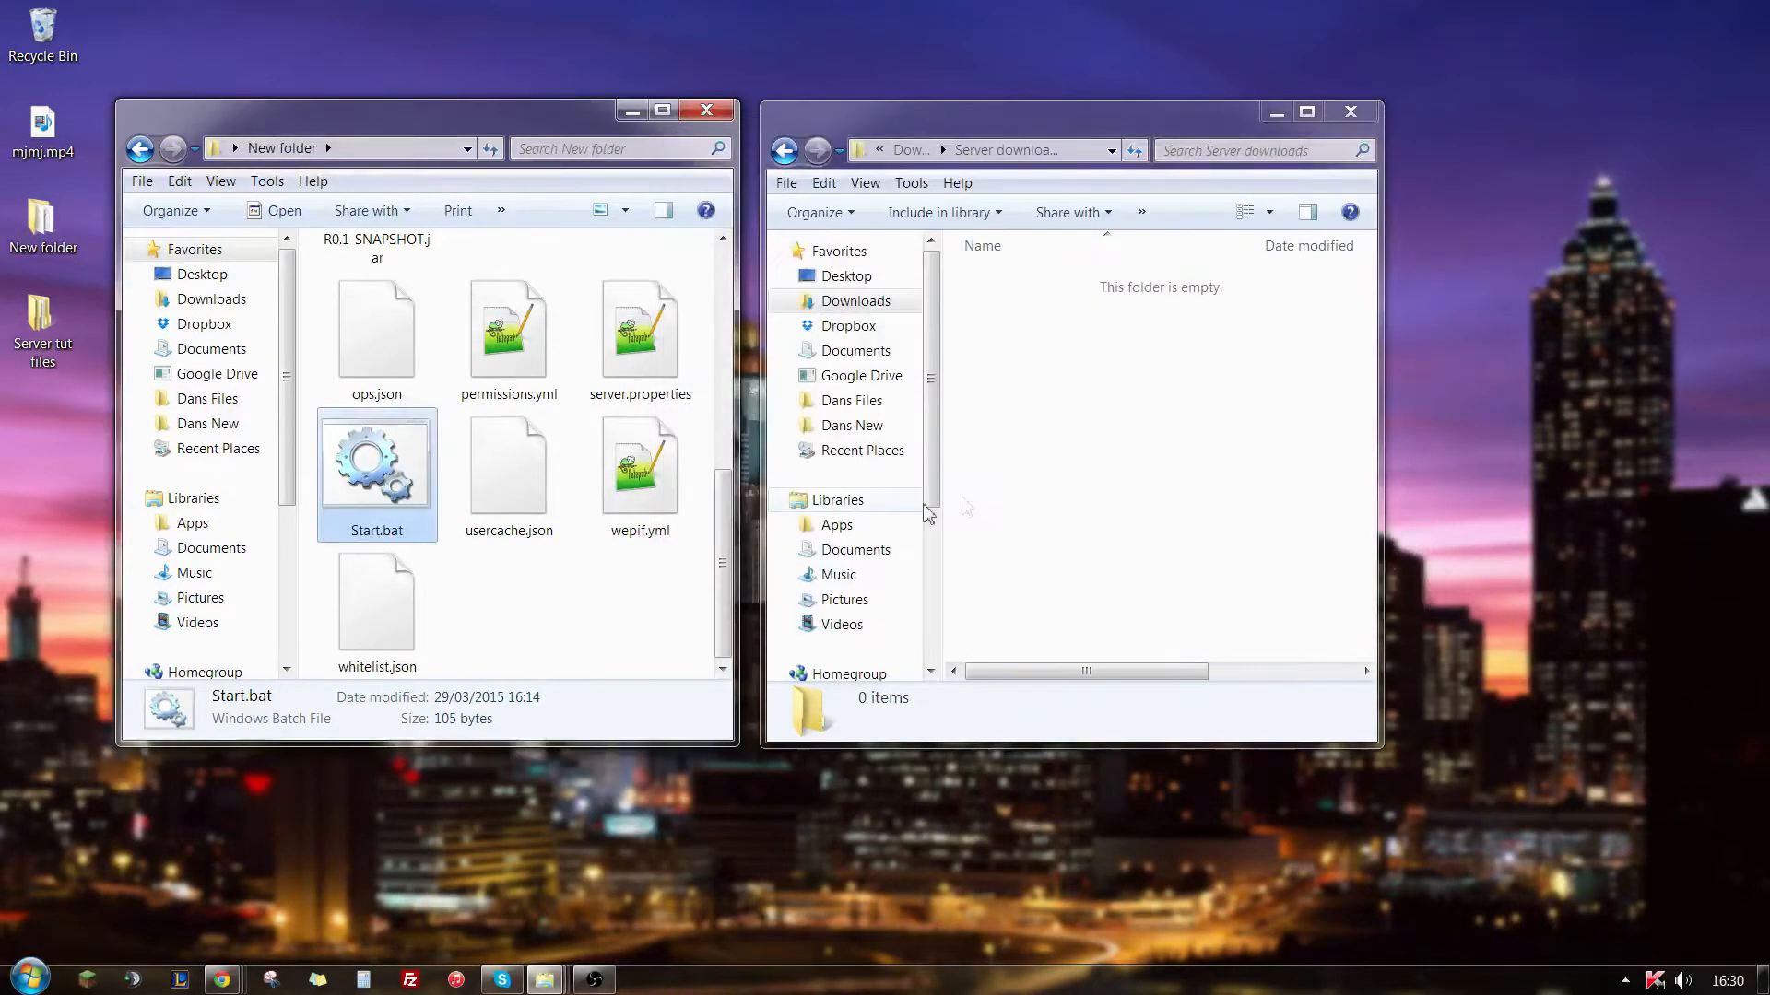
- Open the plugins folder inside the main server folder
left_click(573, 609)
scroll(577, 611, "up", 5)
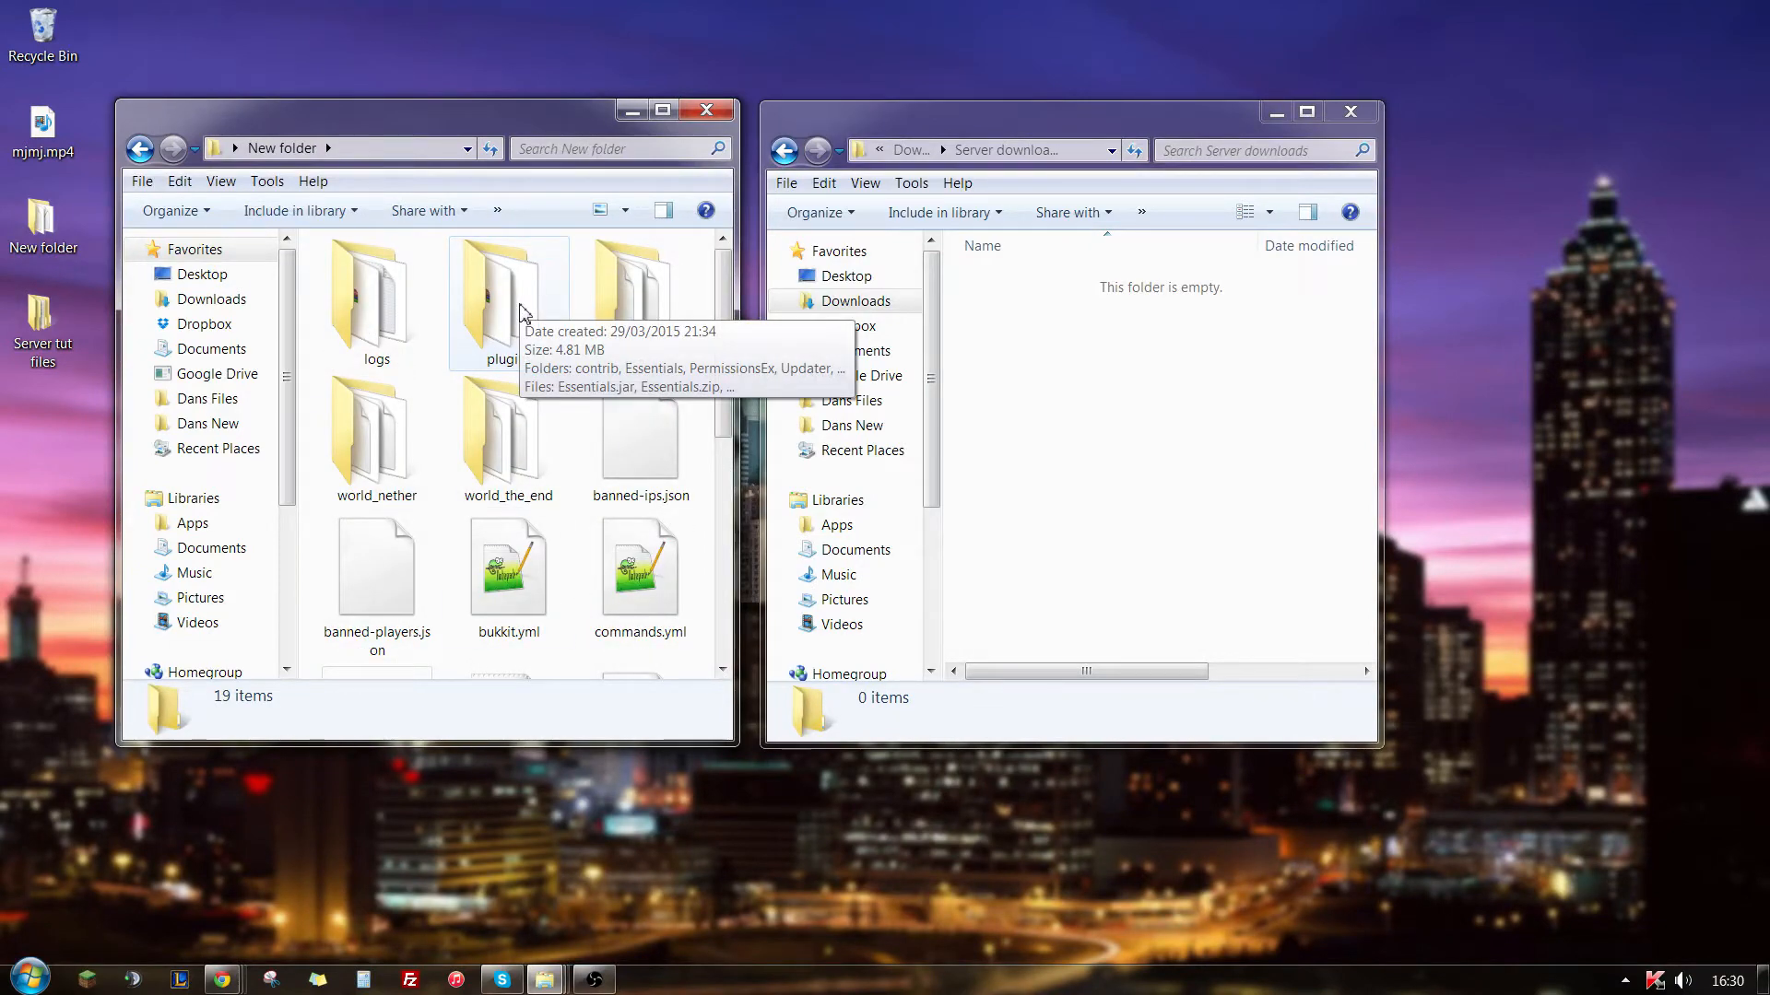
double_click(522, 310)
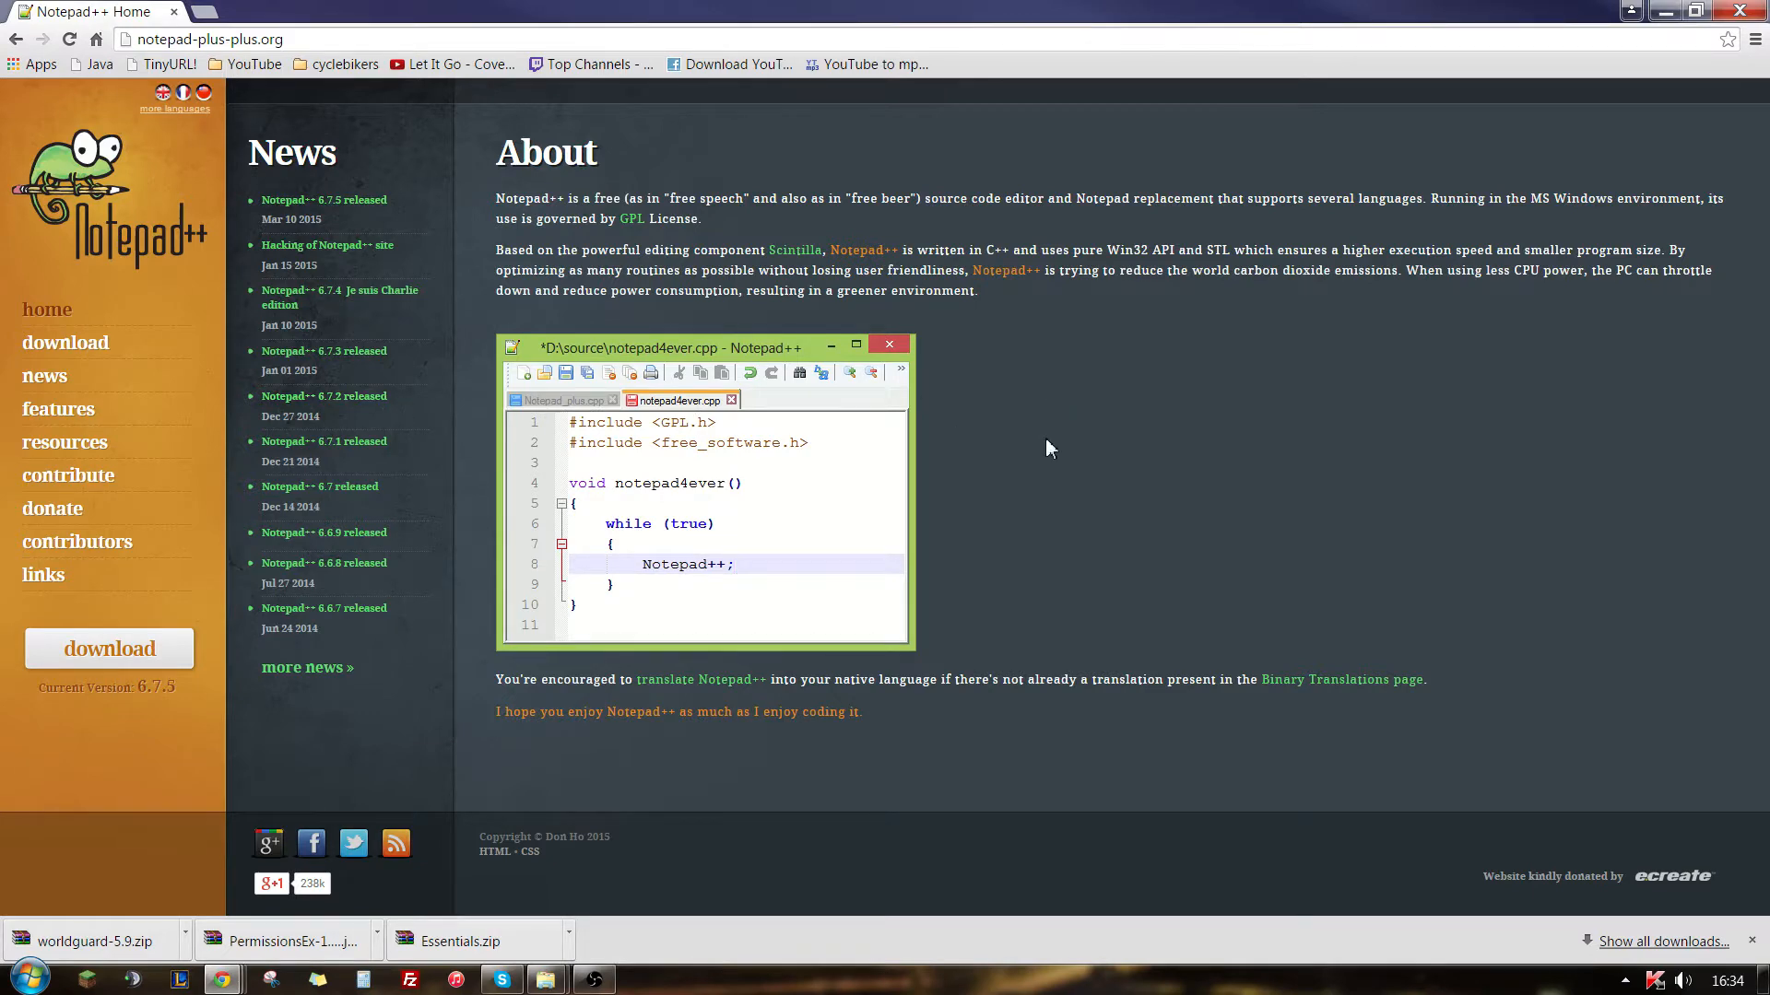
- Open the download page on the Notepad++ website in the browser
left_click(90, 344)
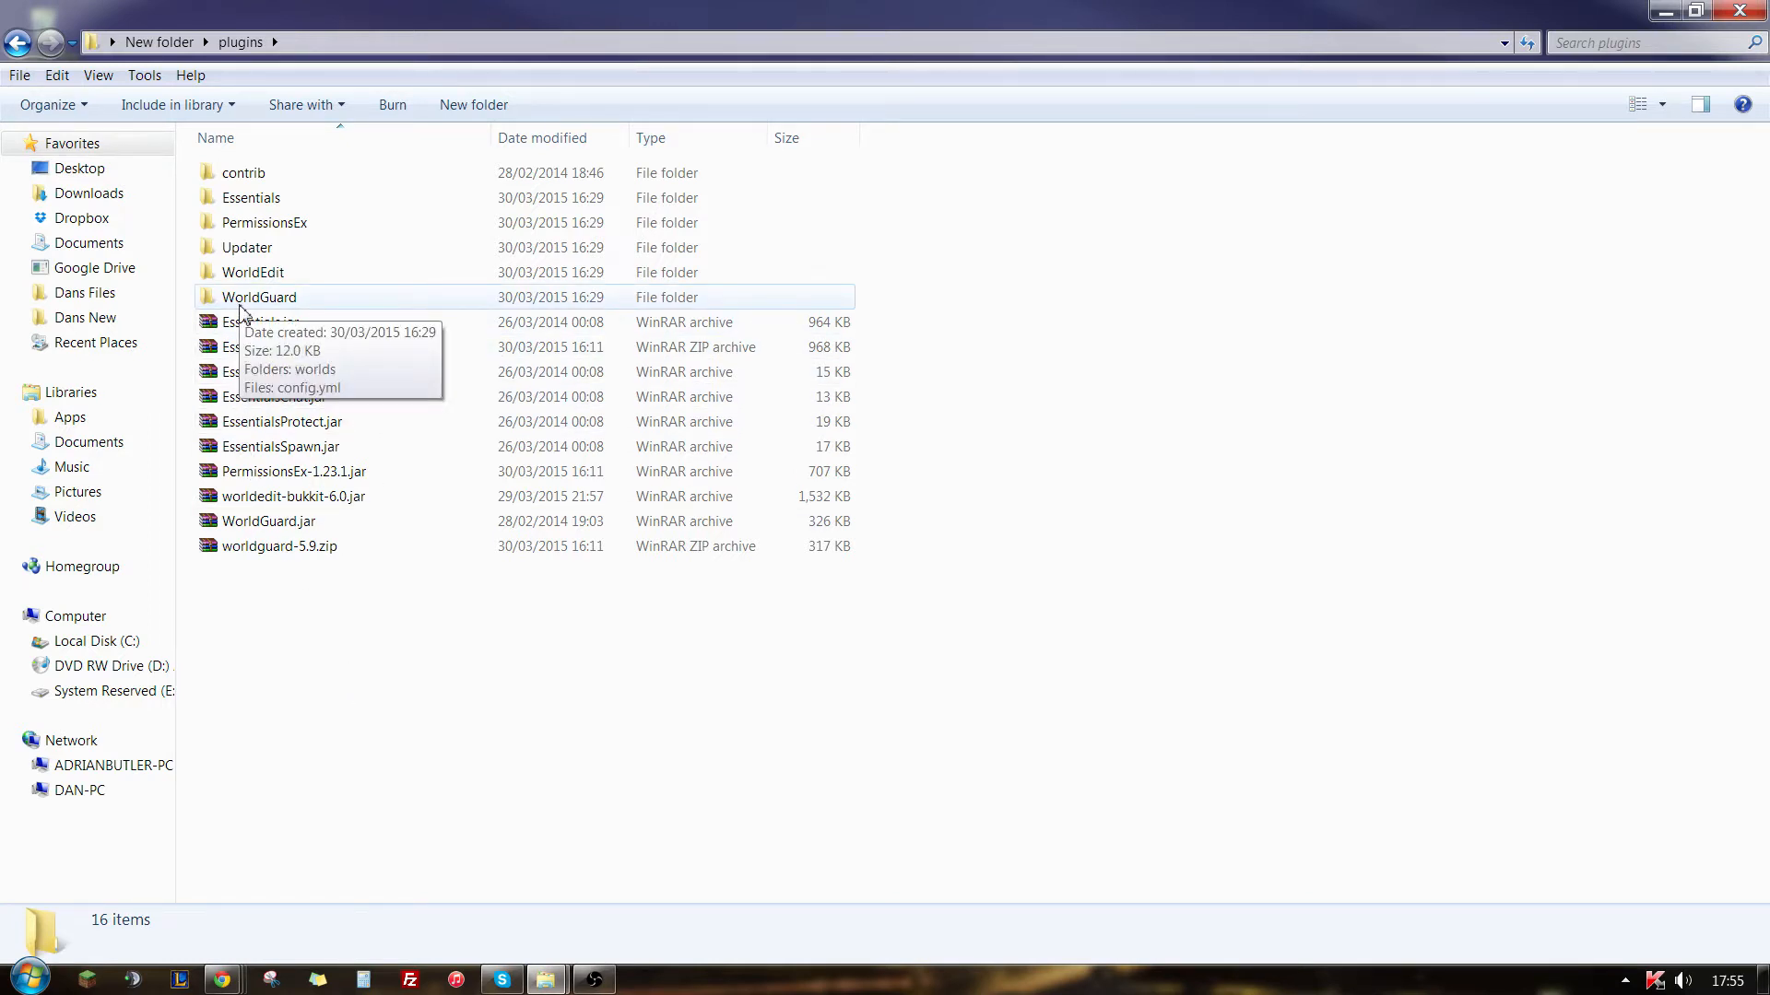
- Open config.yml from the WorldGuard/worlds/world folder in Notepad++ to view the world configuration, and close the editor
double_click(242, 301)
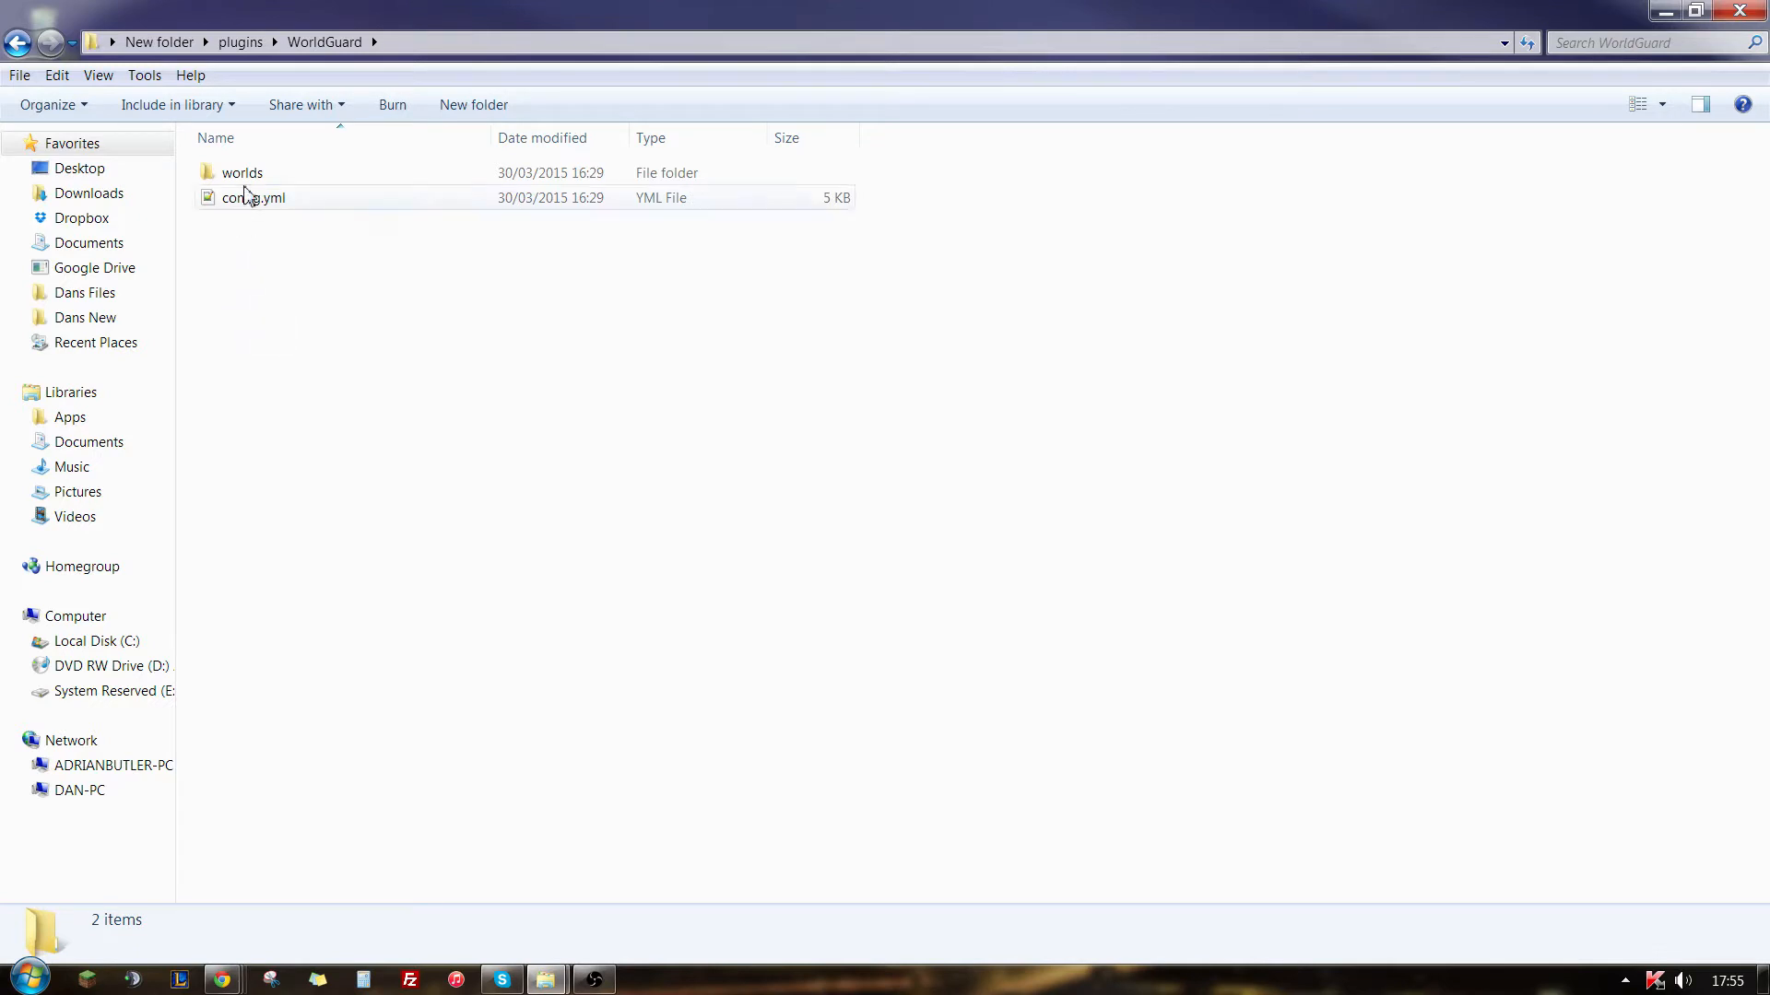
double_click(245, 179)
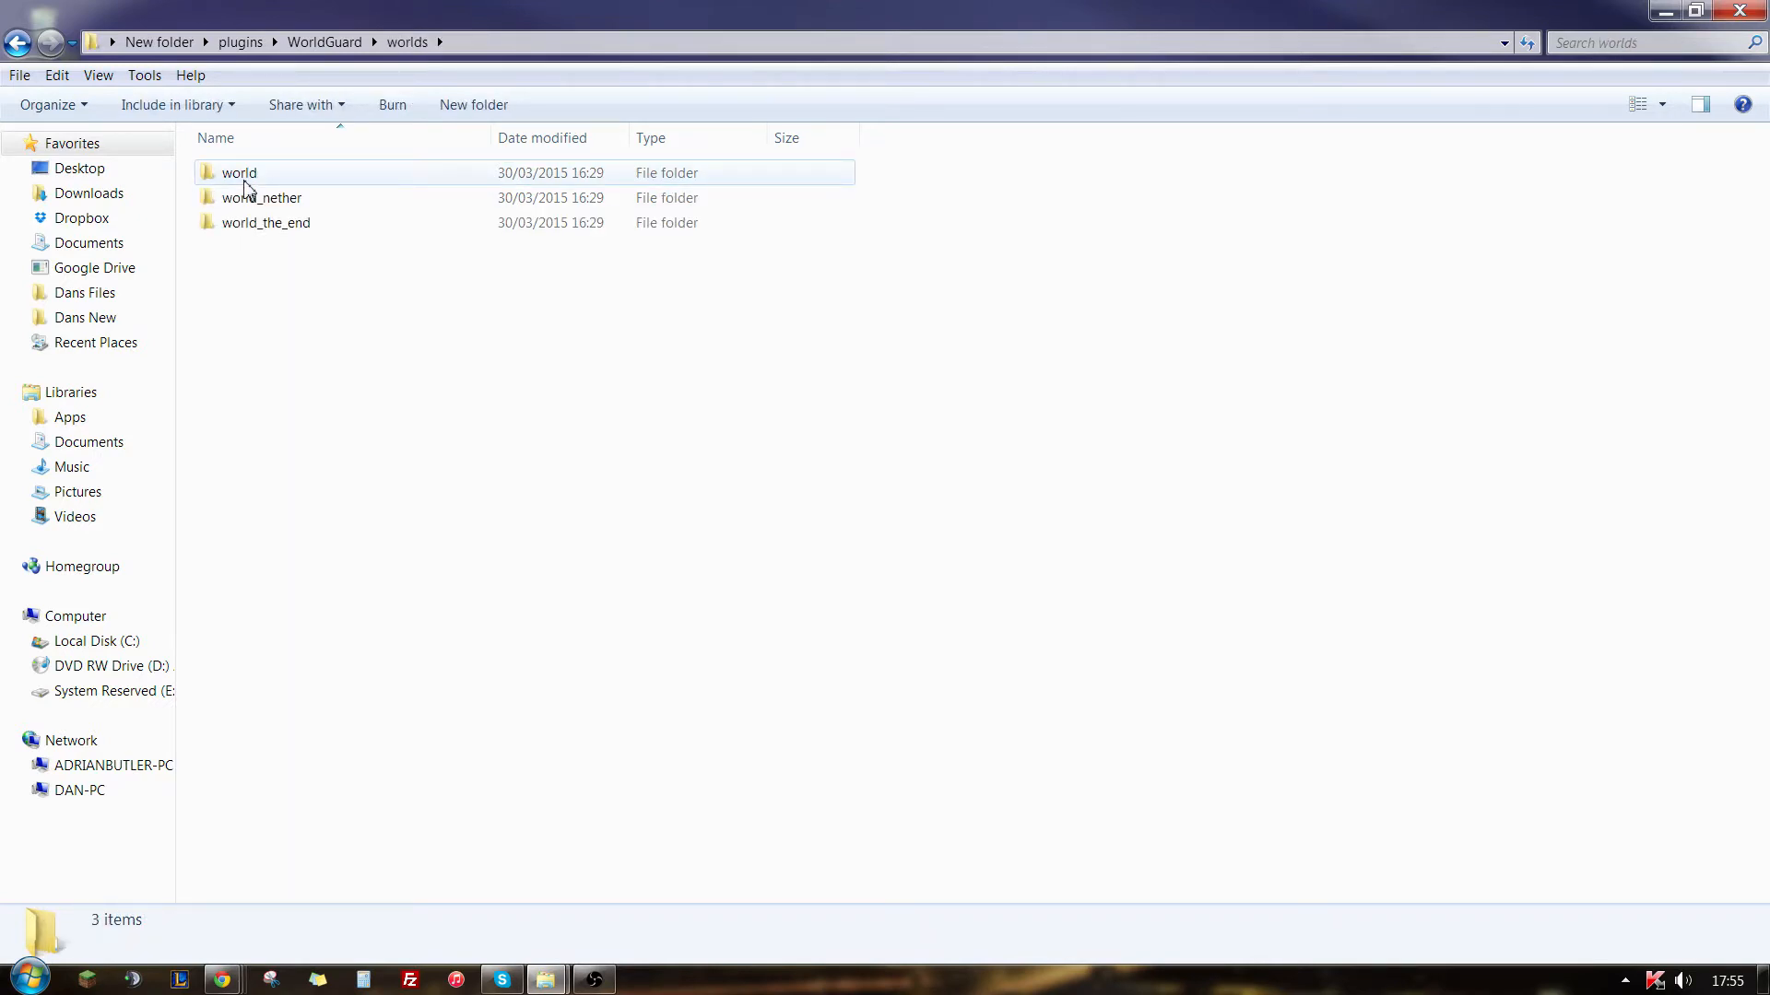
double_click(245, 184)
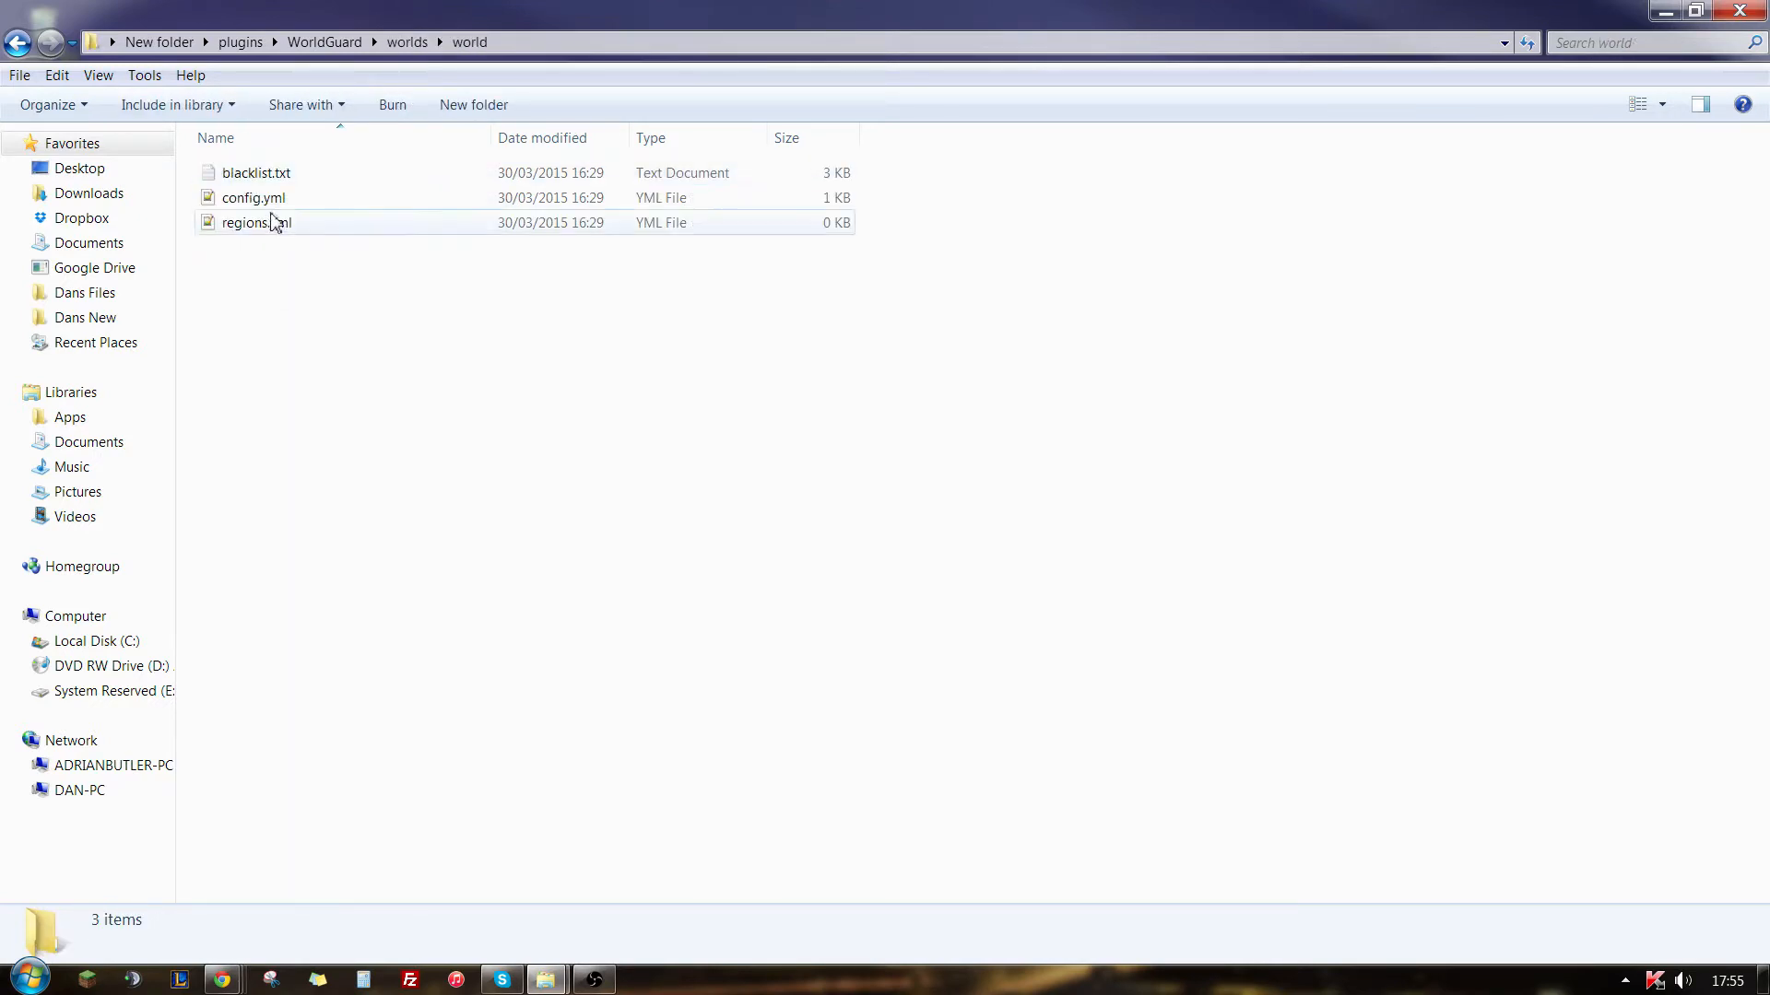
double_click(273, 198)
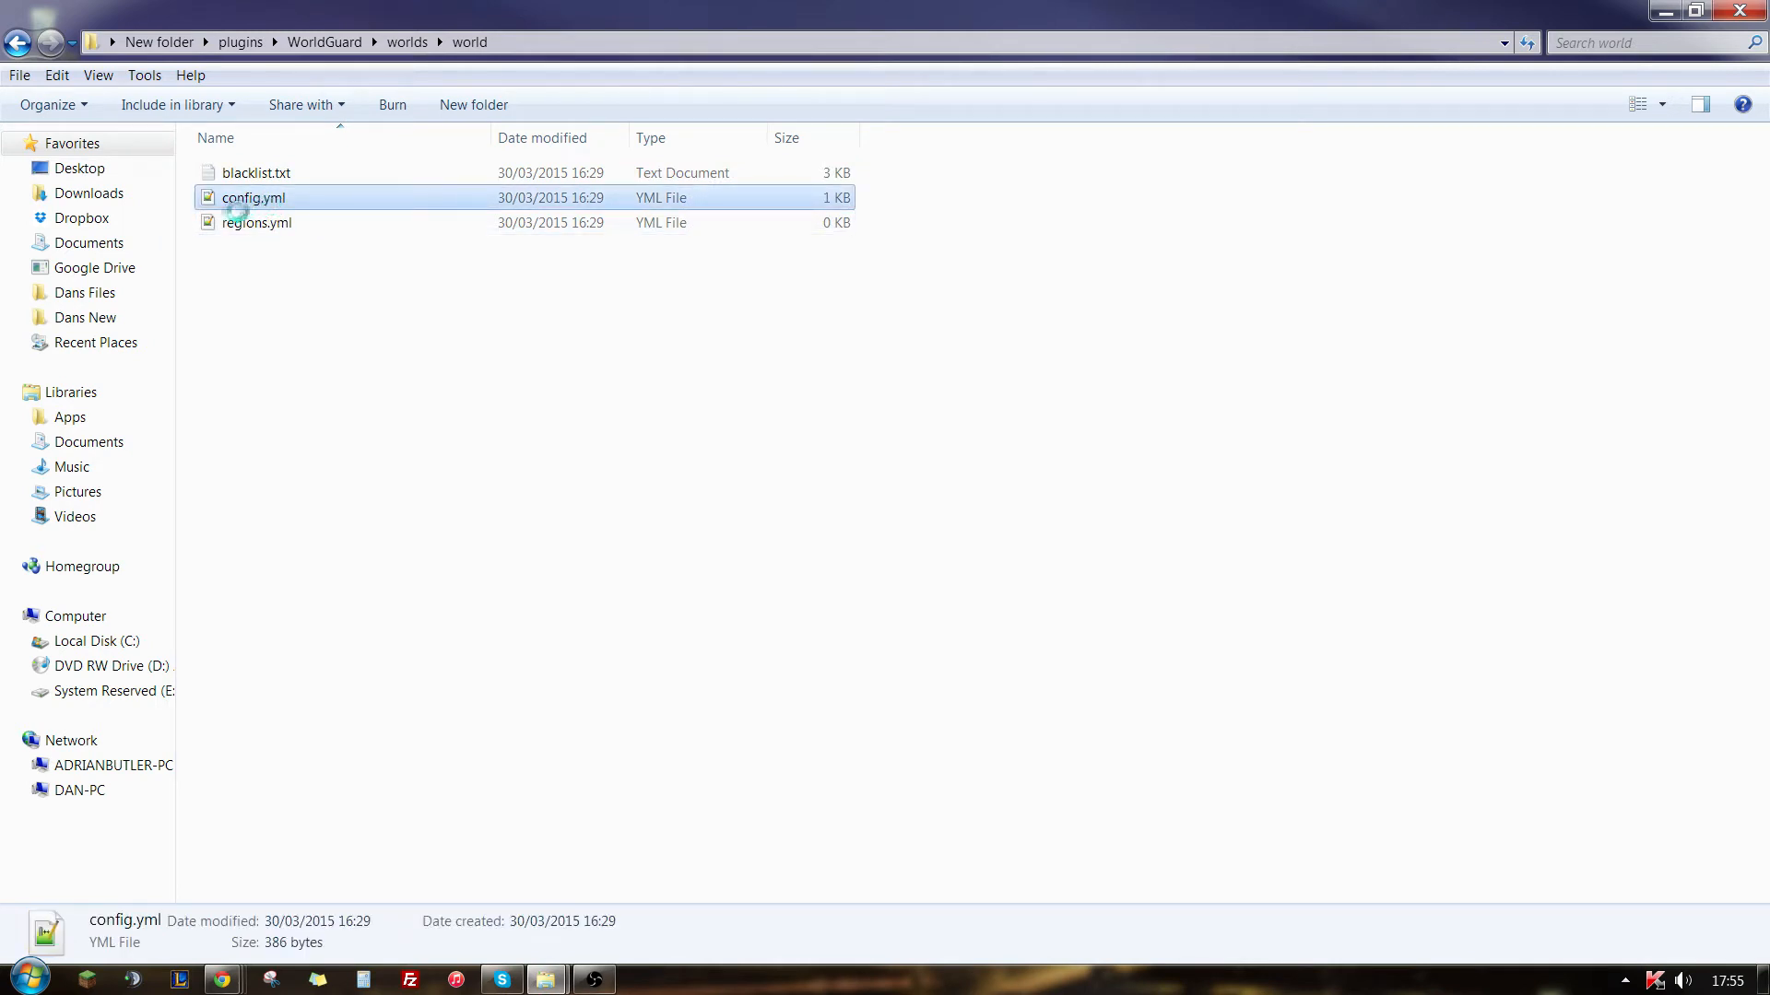
right_click(268, 199)
left_click(318, 259)
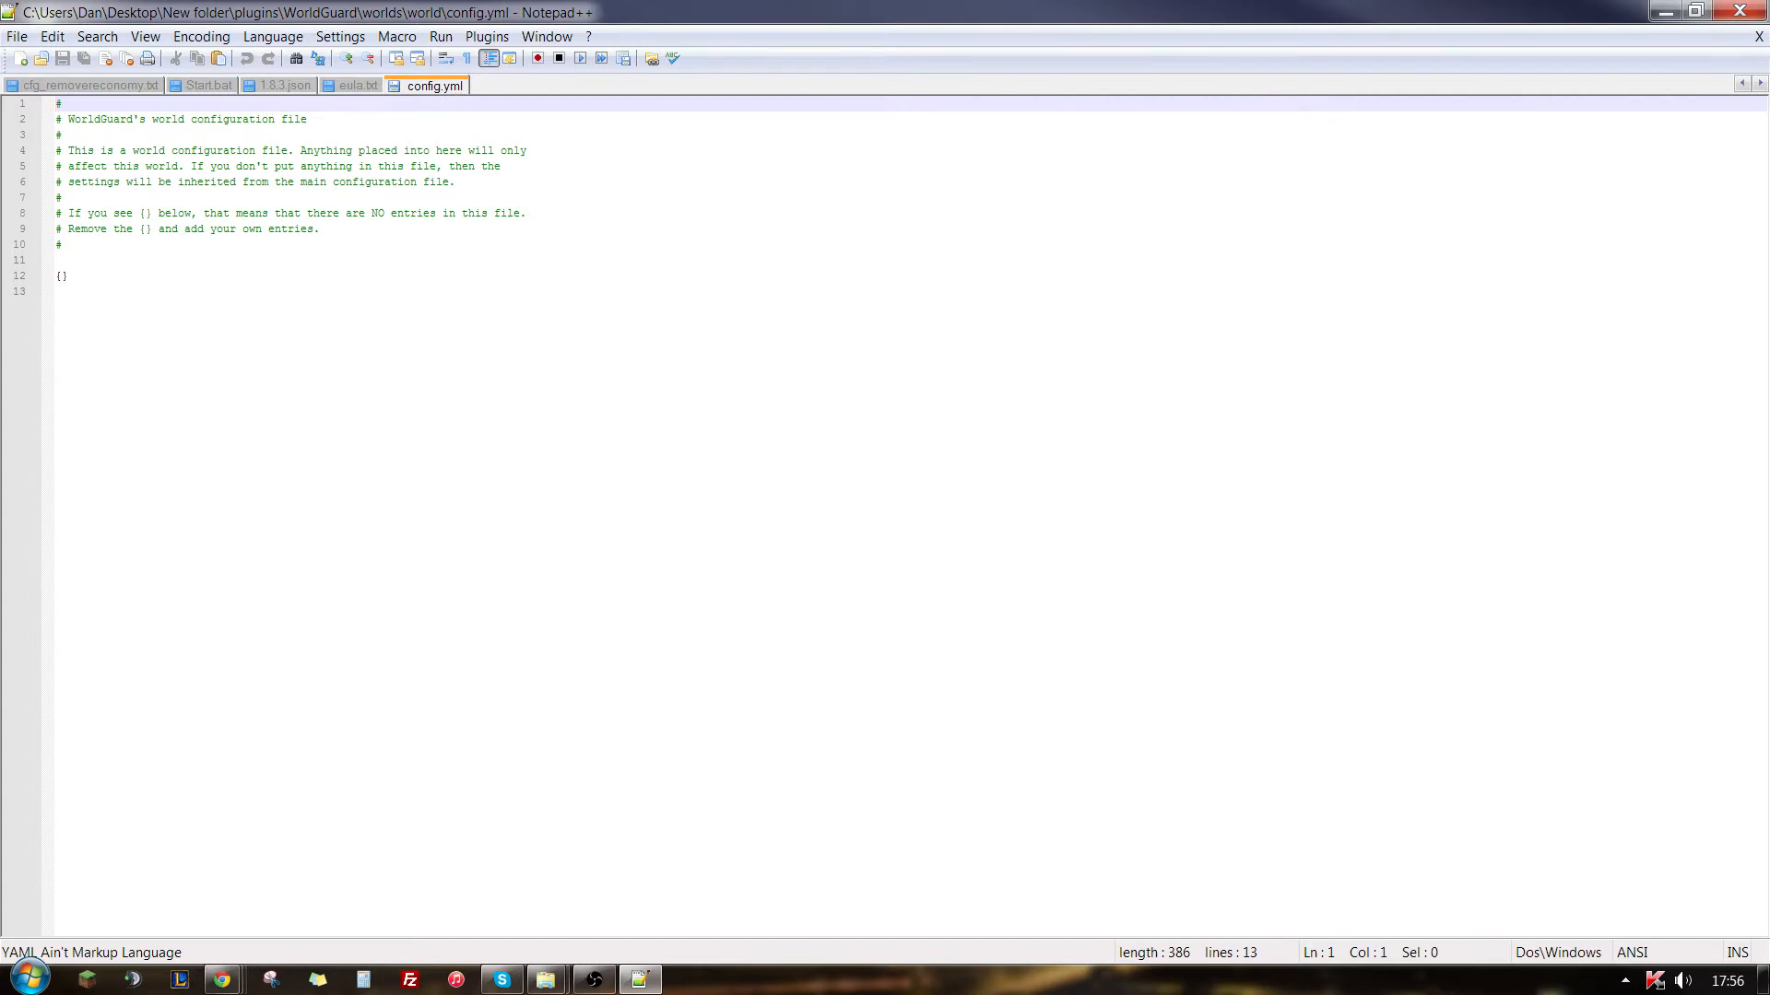
left_click(1739, 11)
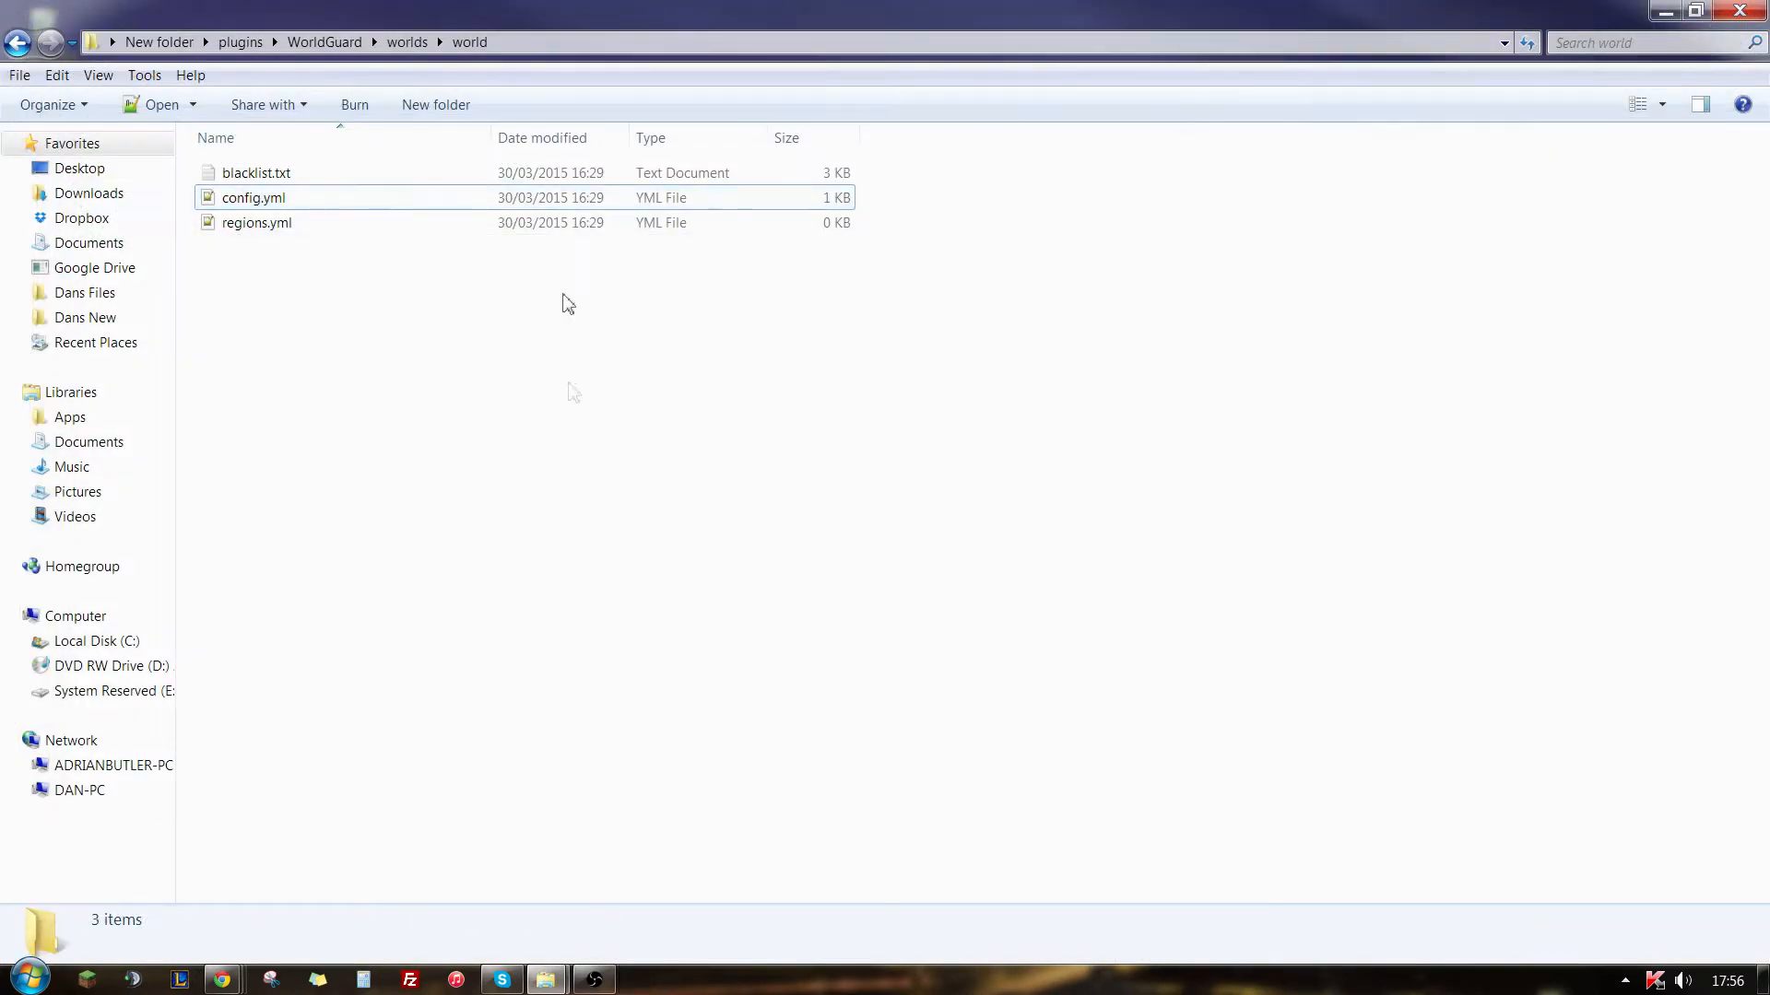
- Go back to the WorldGuard folder and open its main config.yml in Notepad++
left_click(408, 42)
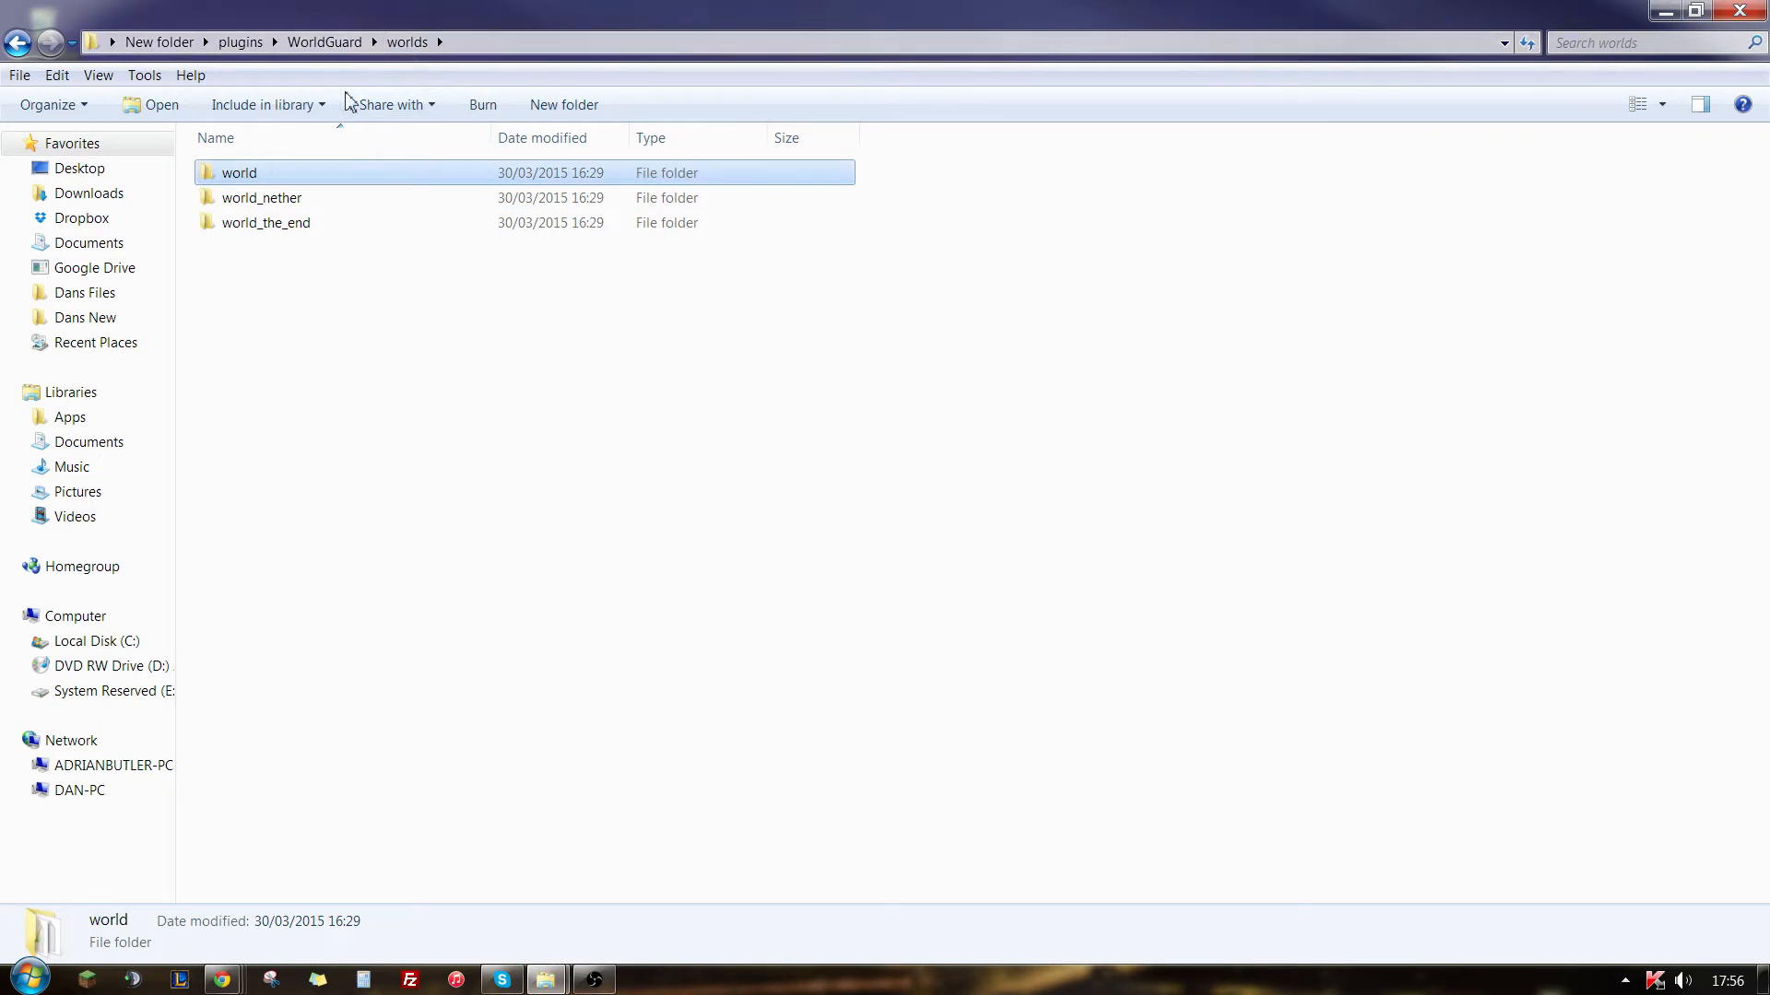
left_click(327, 42)
left_click(268, 203)
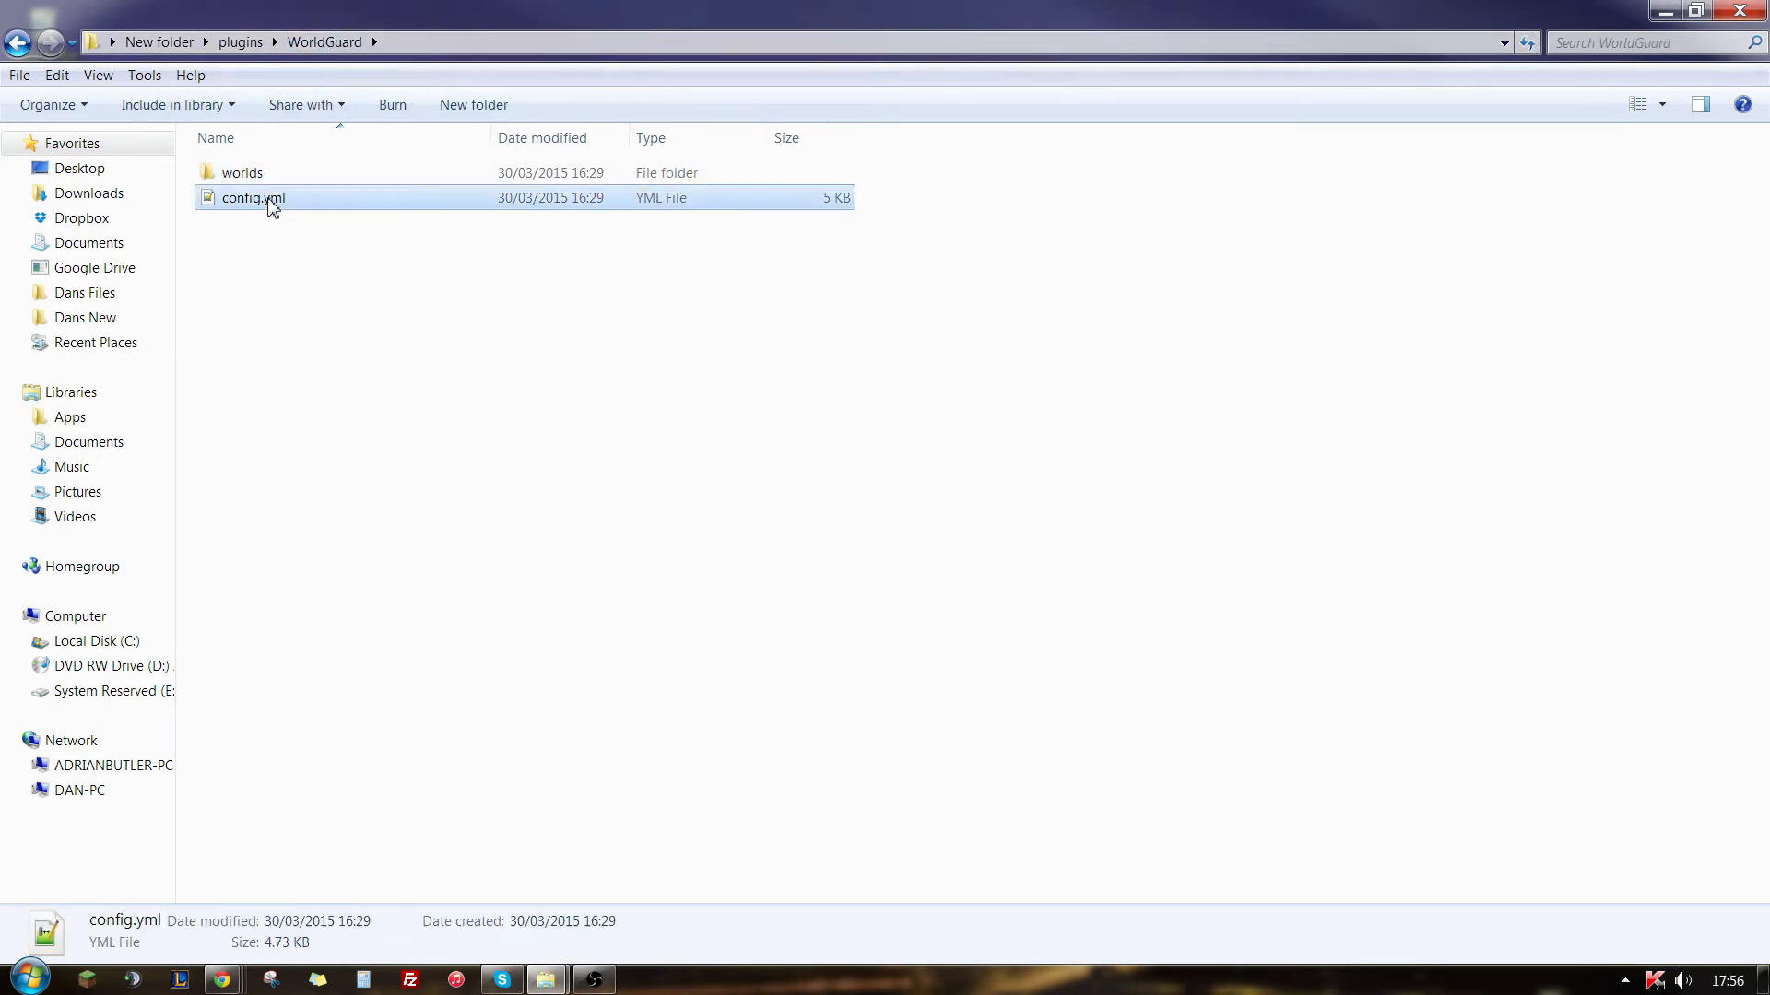
right_click(273, 204)
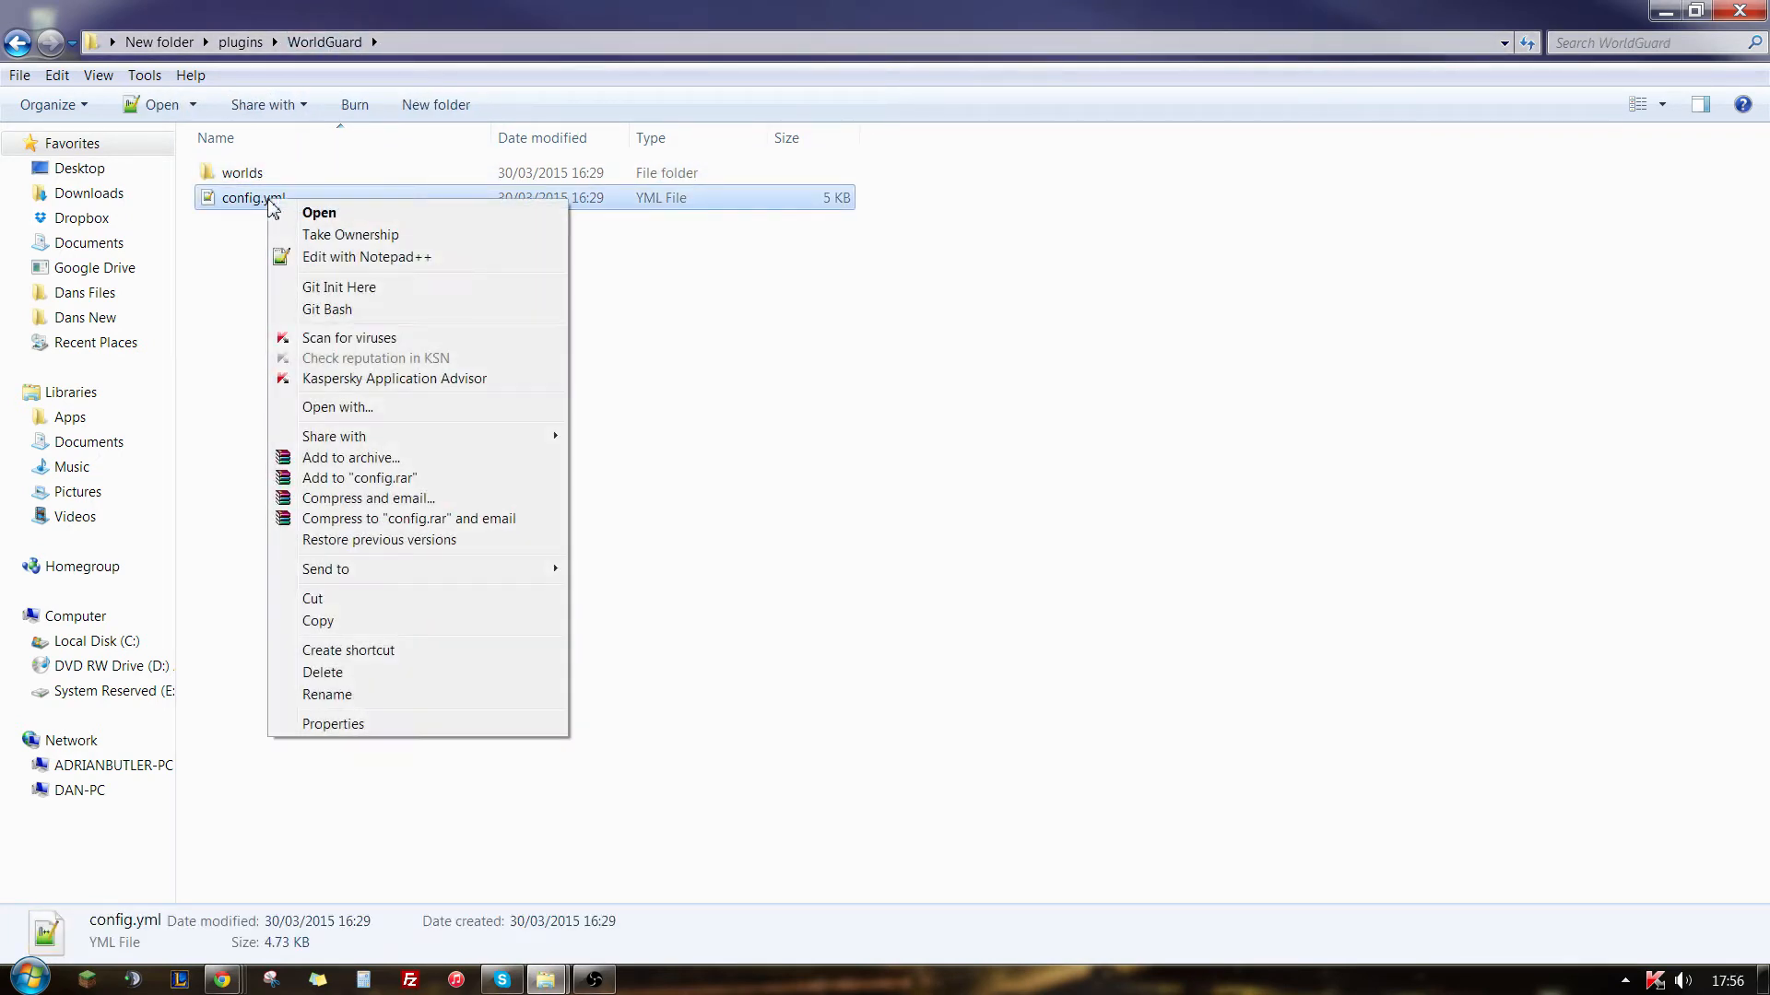
left_click(319, 258)
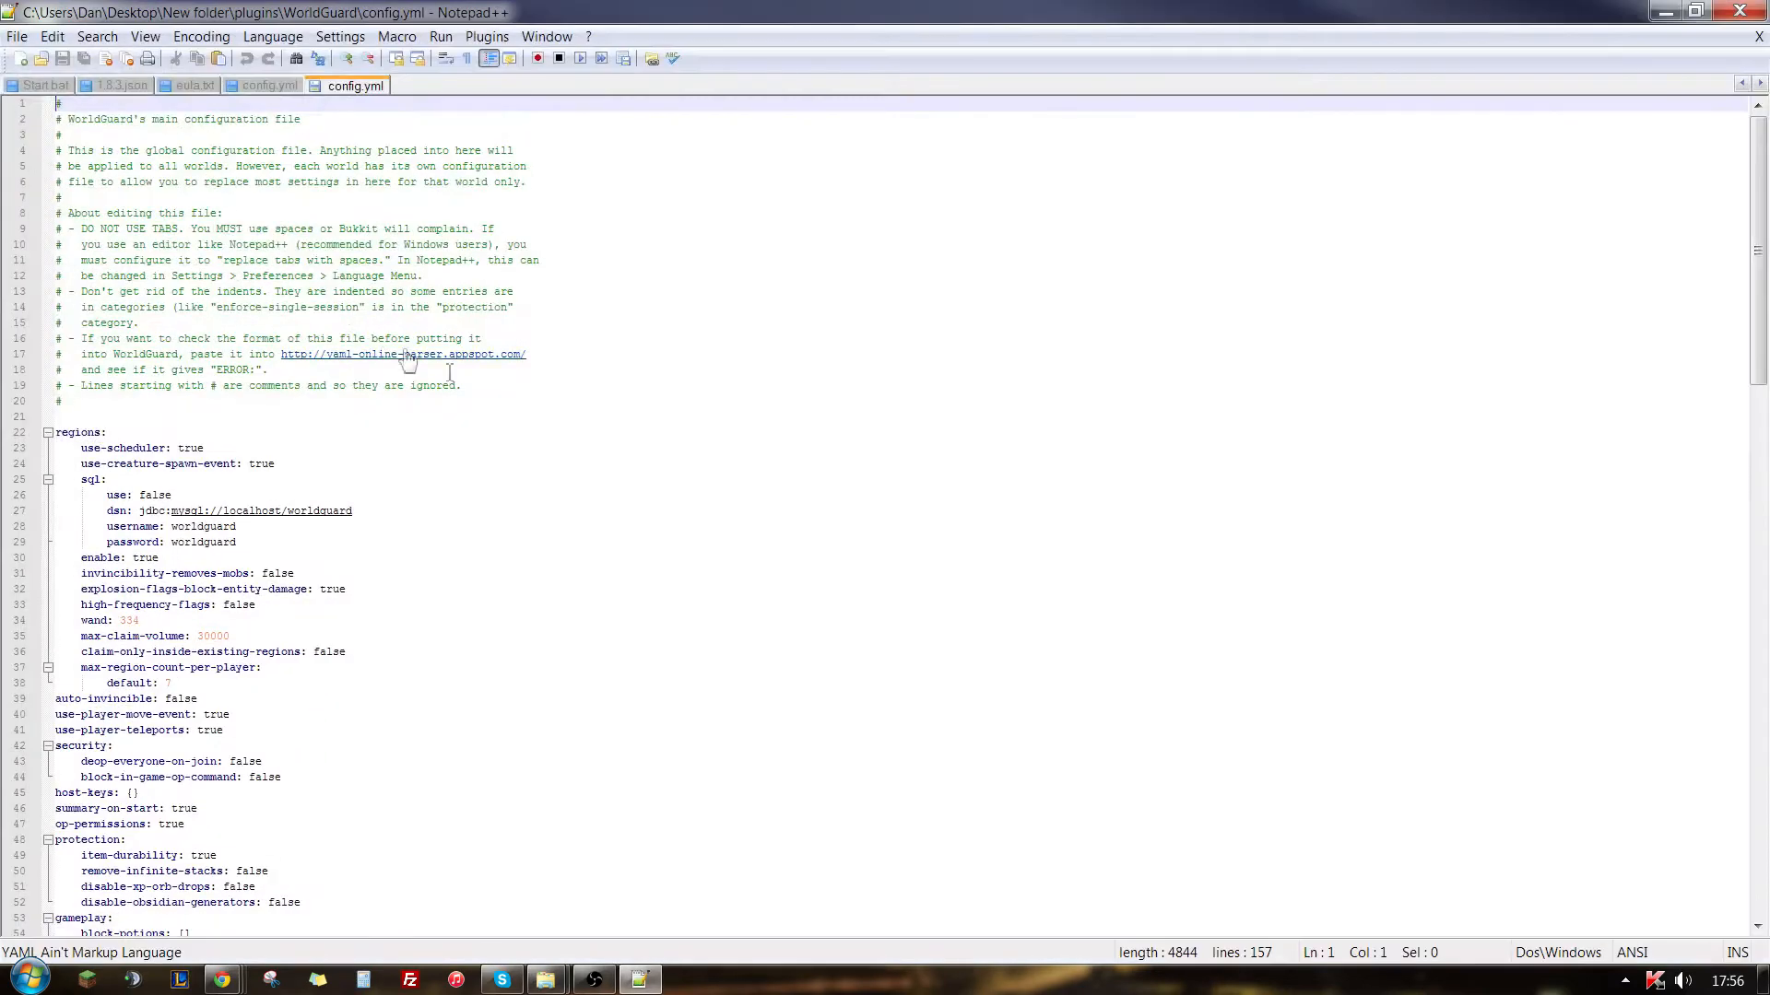
left_click(457, 401)
scroll(443, 502, "down", 1)
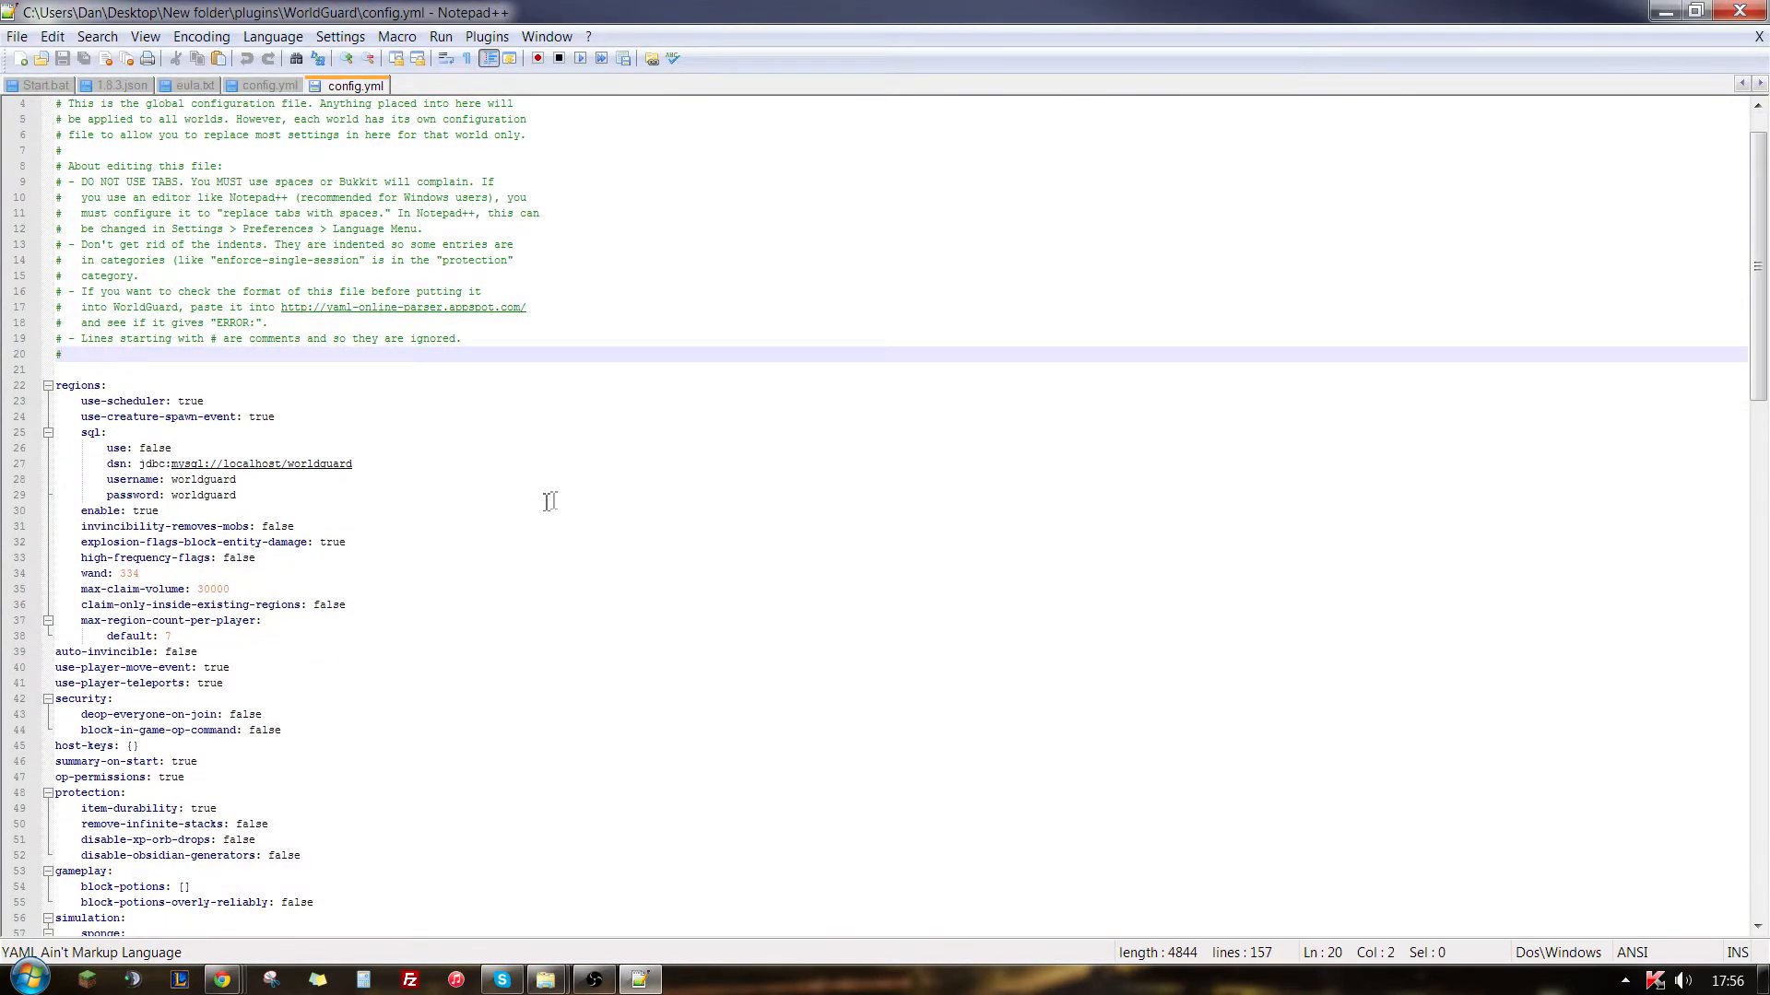
left_click(500, 497)
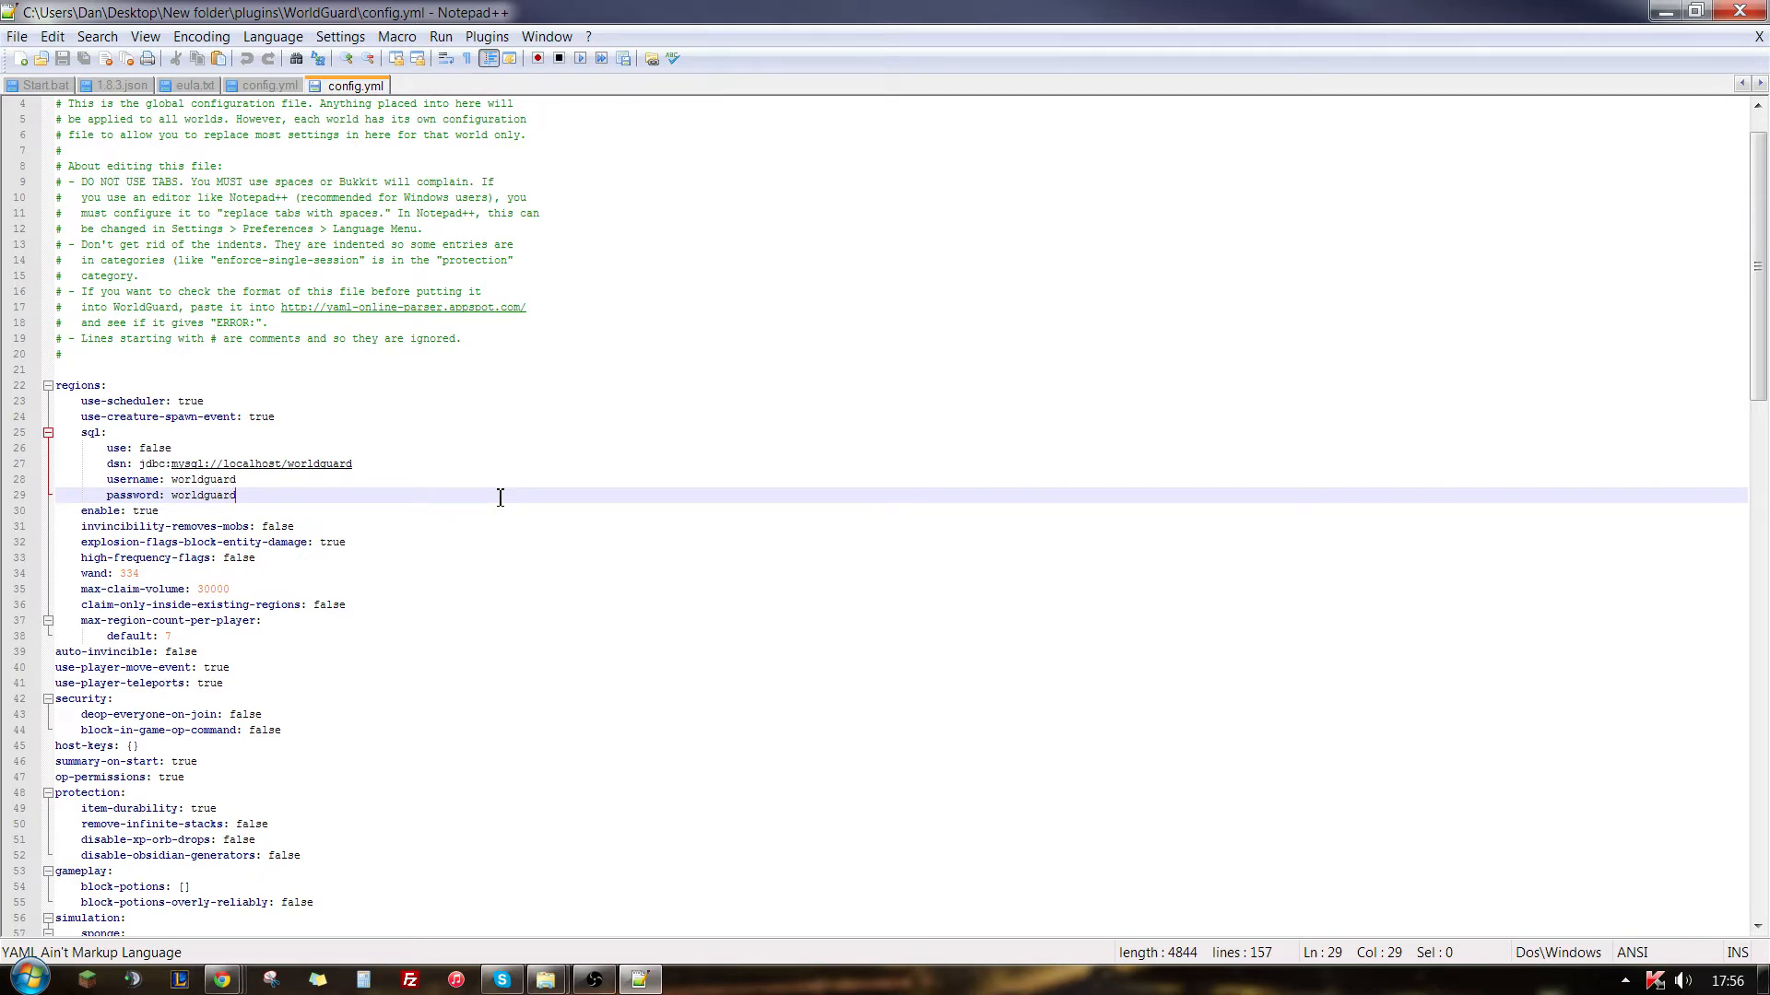
- Find the first occurrence of "creeper" in the WorldGuard config file and close the search dialog
key("ctrl+f")
type("creeper")
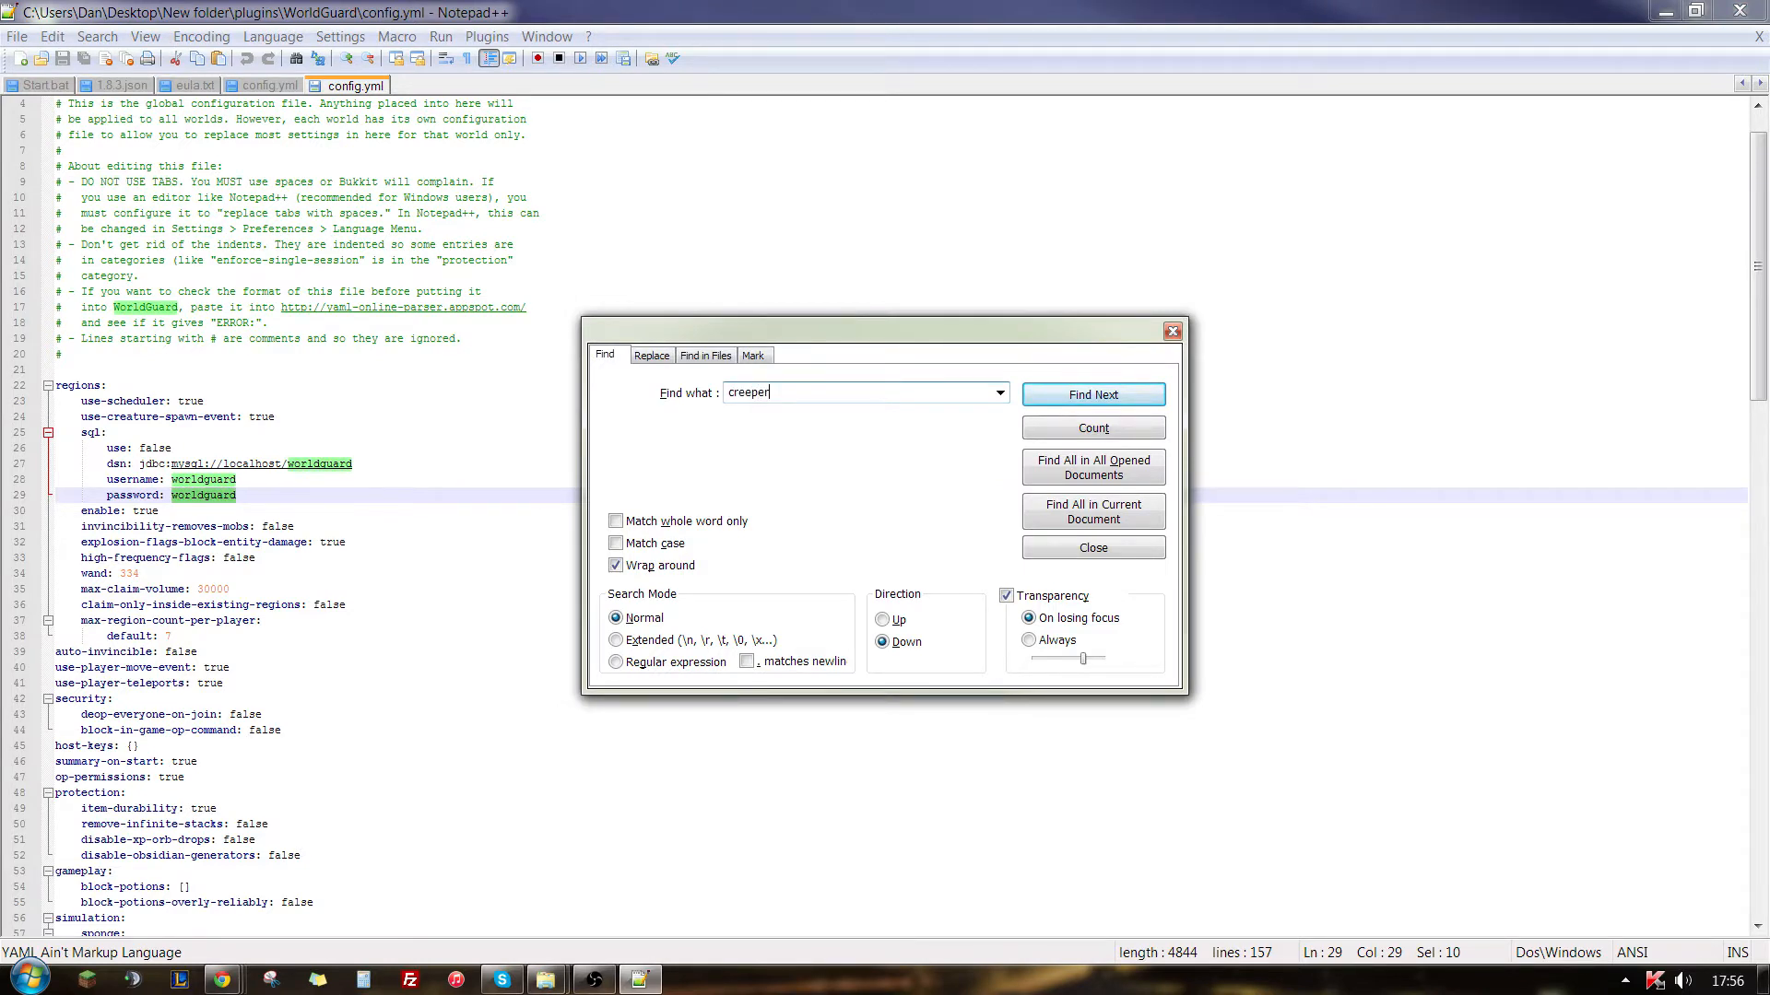
left_click(1086, 398)
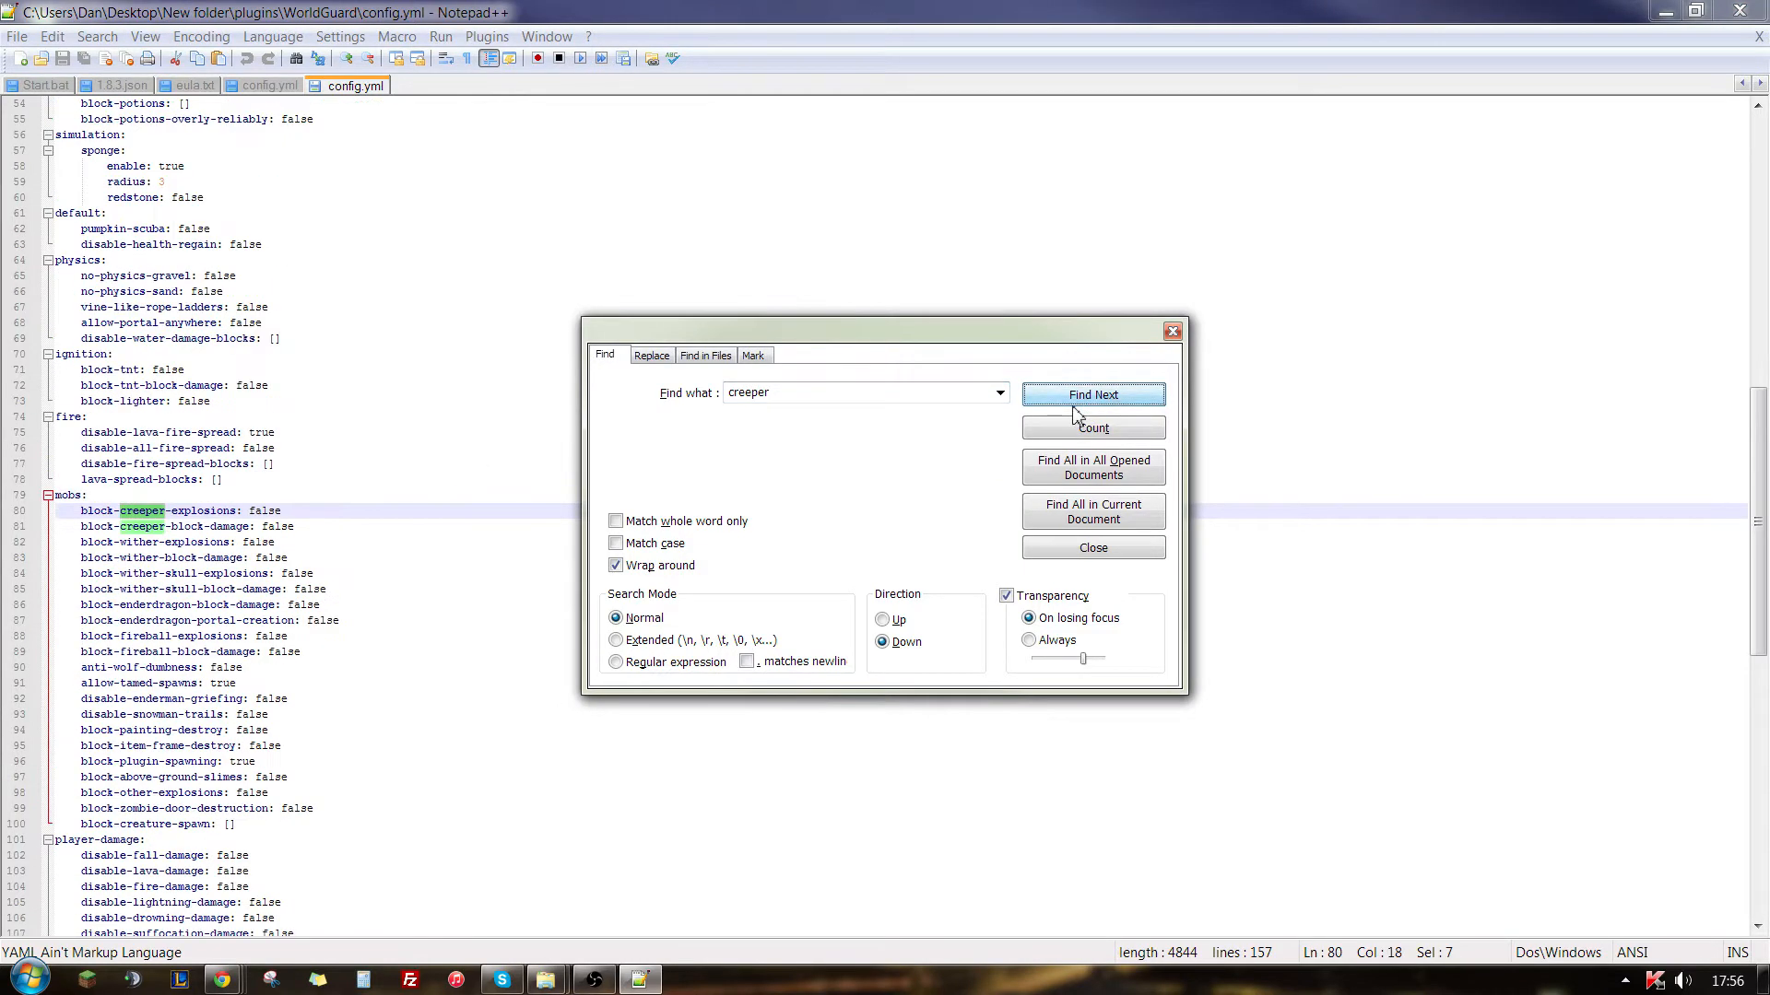
left_click(1173, 331)
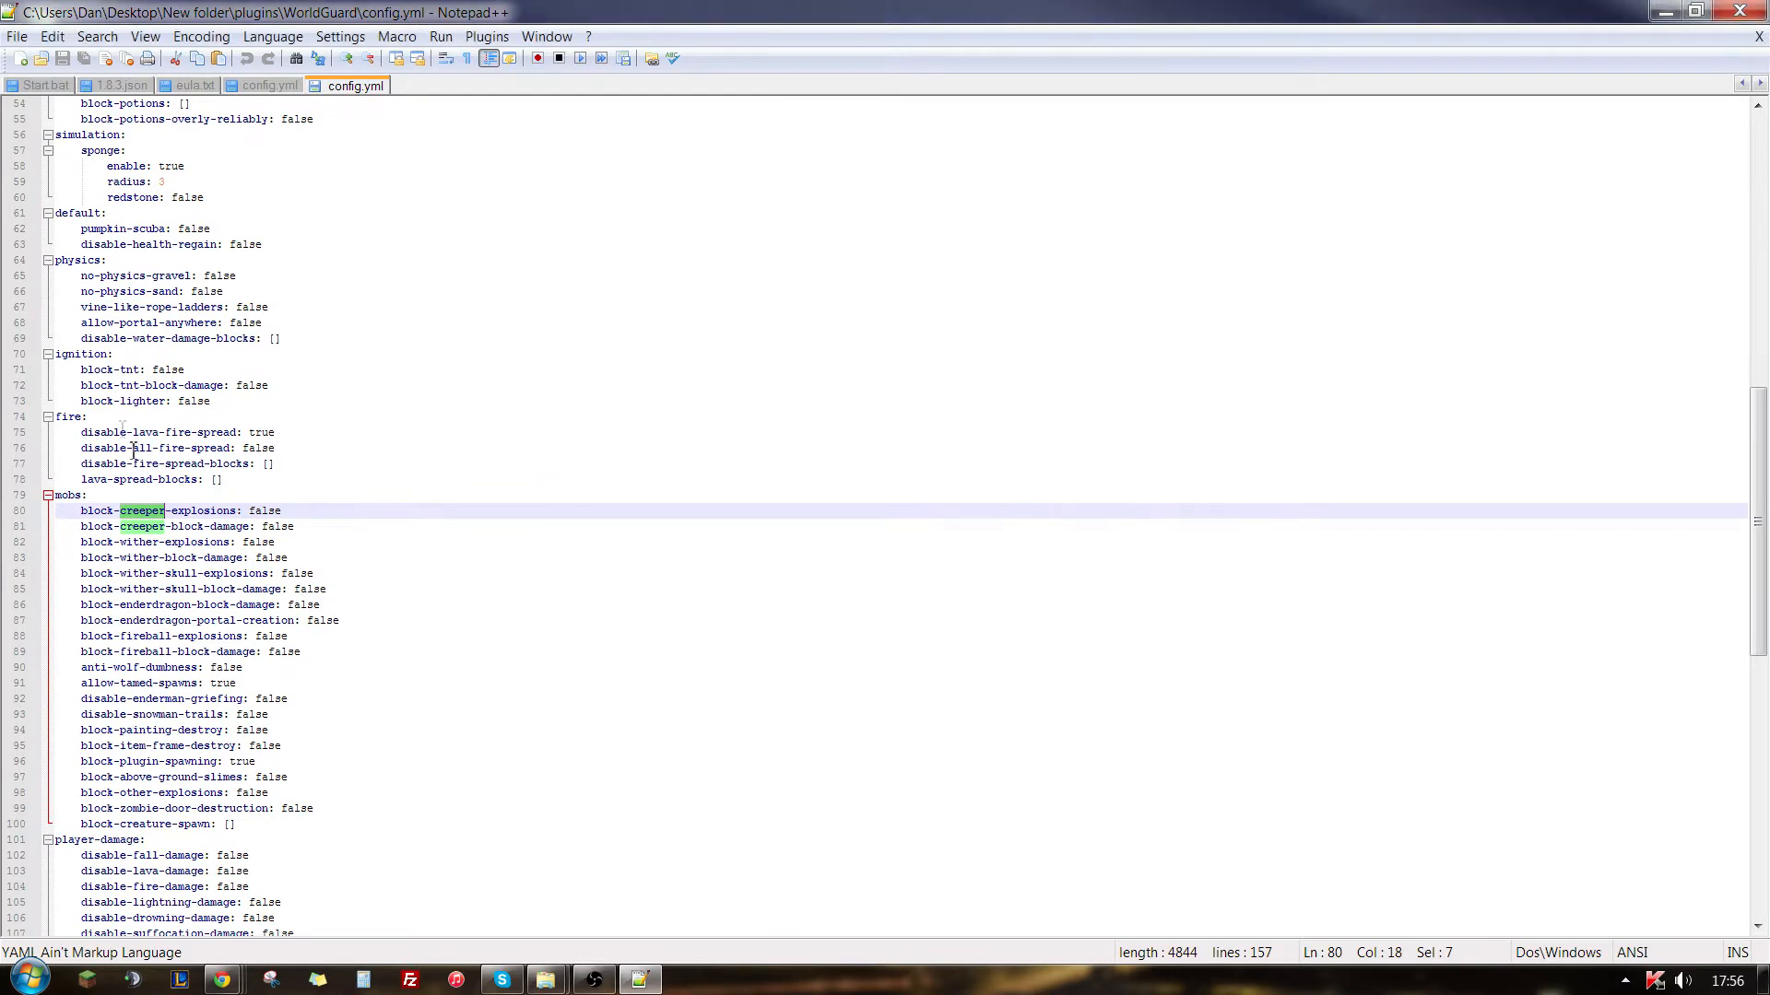
- Set both block-creeper-explosions and block-creeper-block-damage to true in the mobs section
left_click(300, 516)
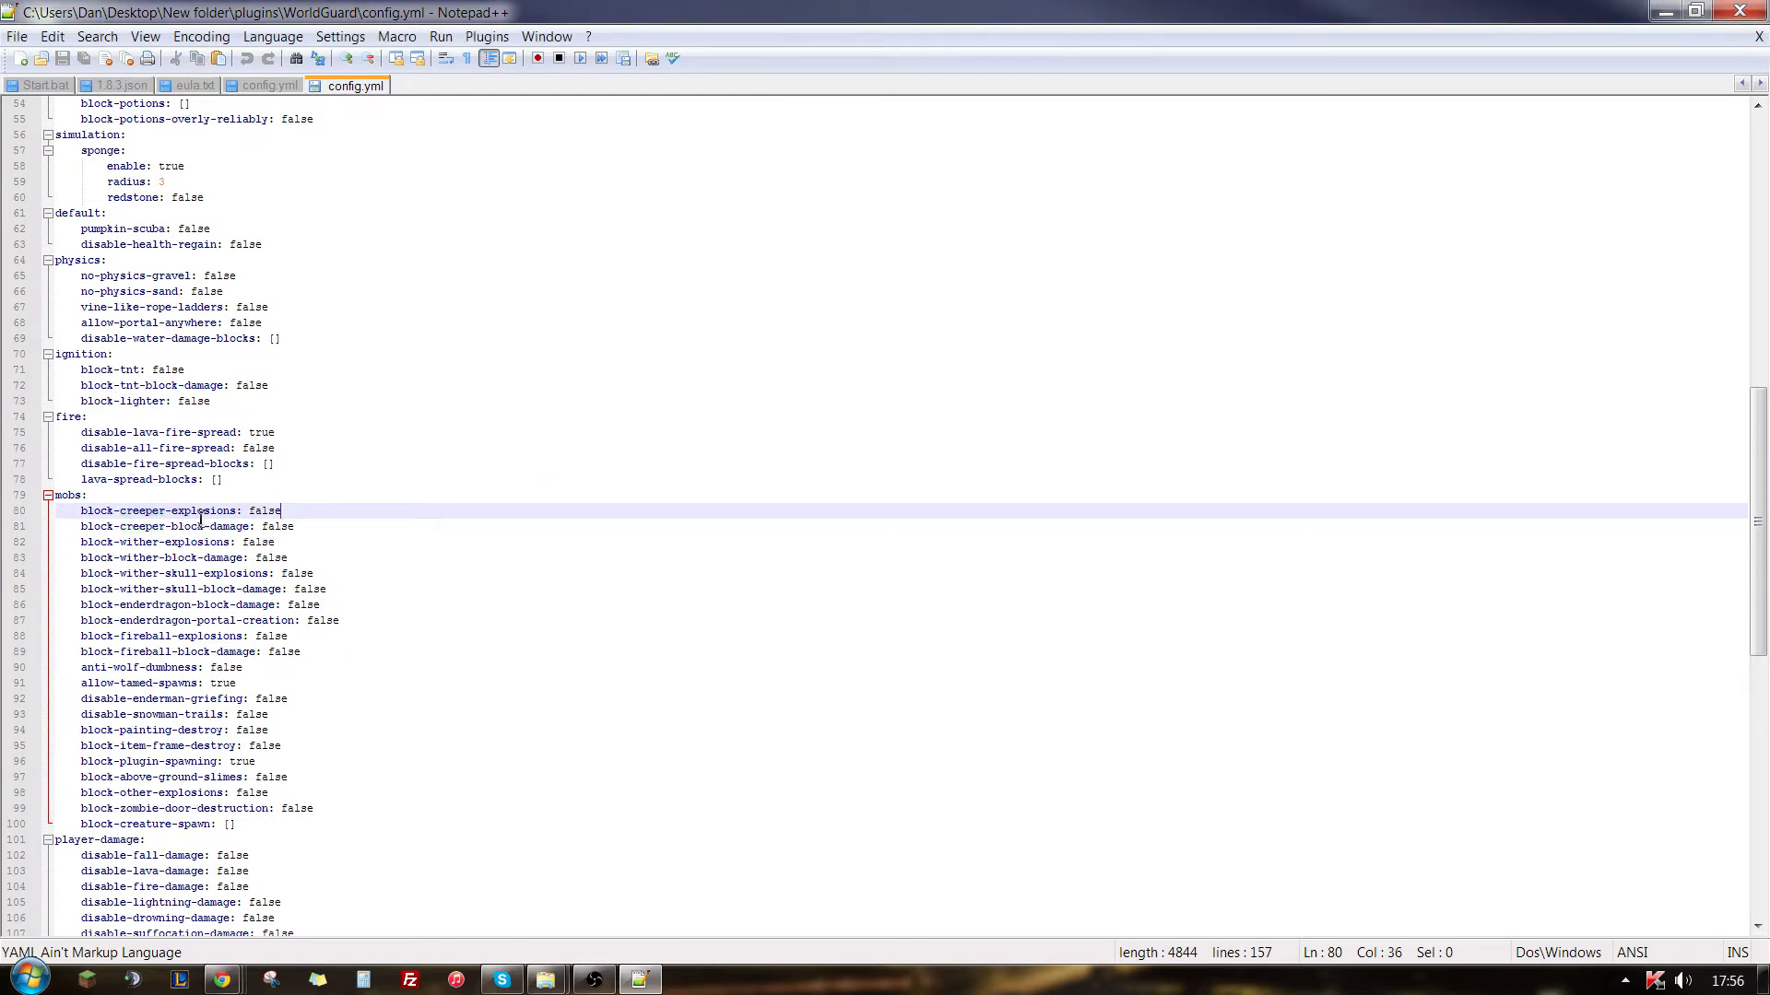
left_click(120, 513)
left_click_drag(282, 513, 252, 512)
key("BackSpace")
type("true")
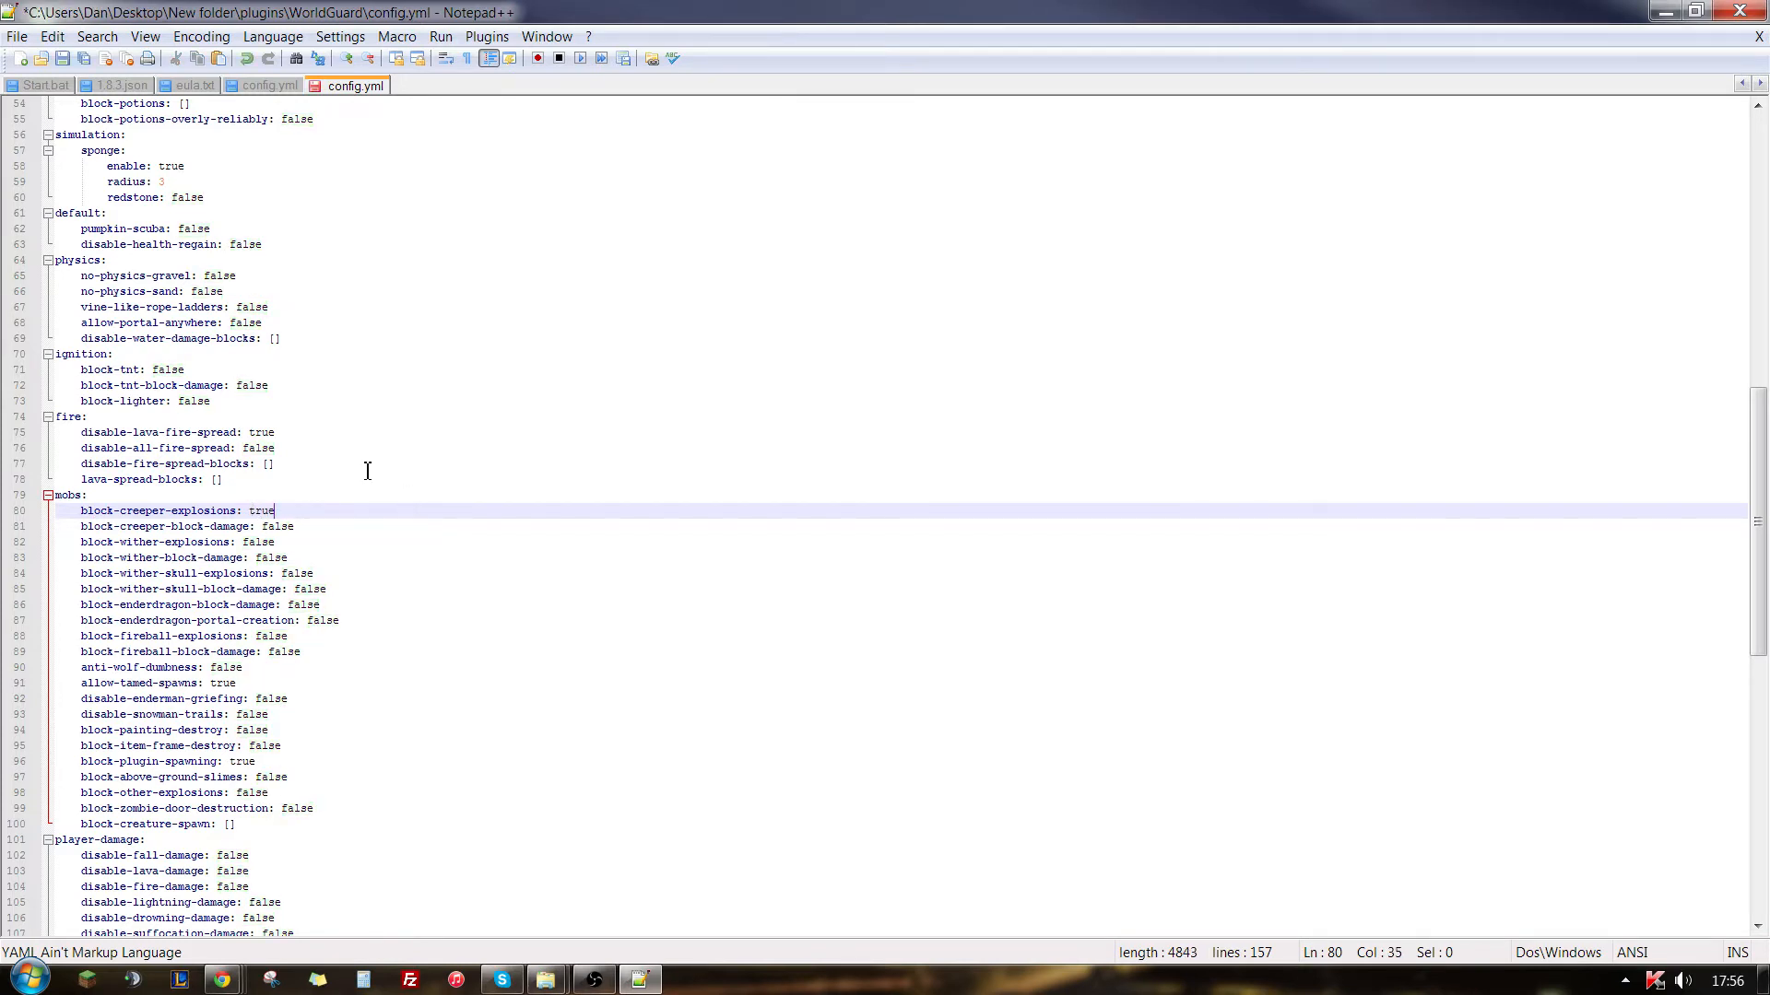
left_click(290, 484)
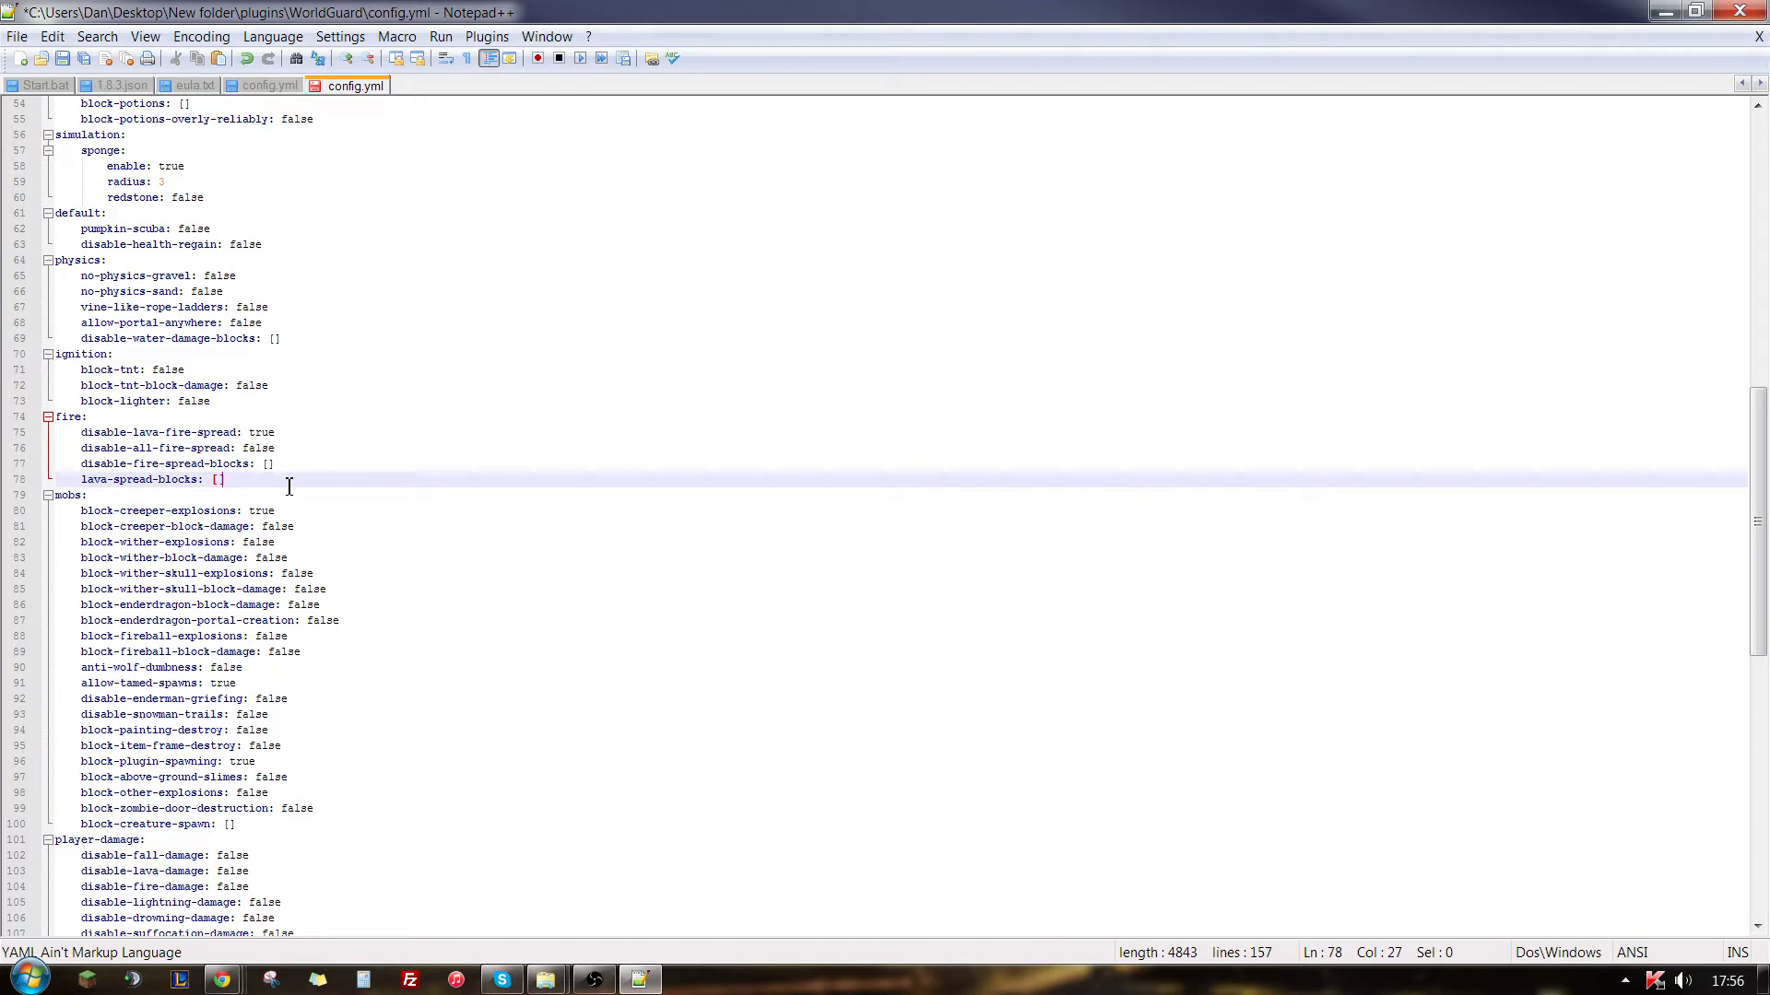
left_click_drag(294, 526, 262, 527)
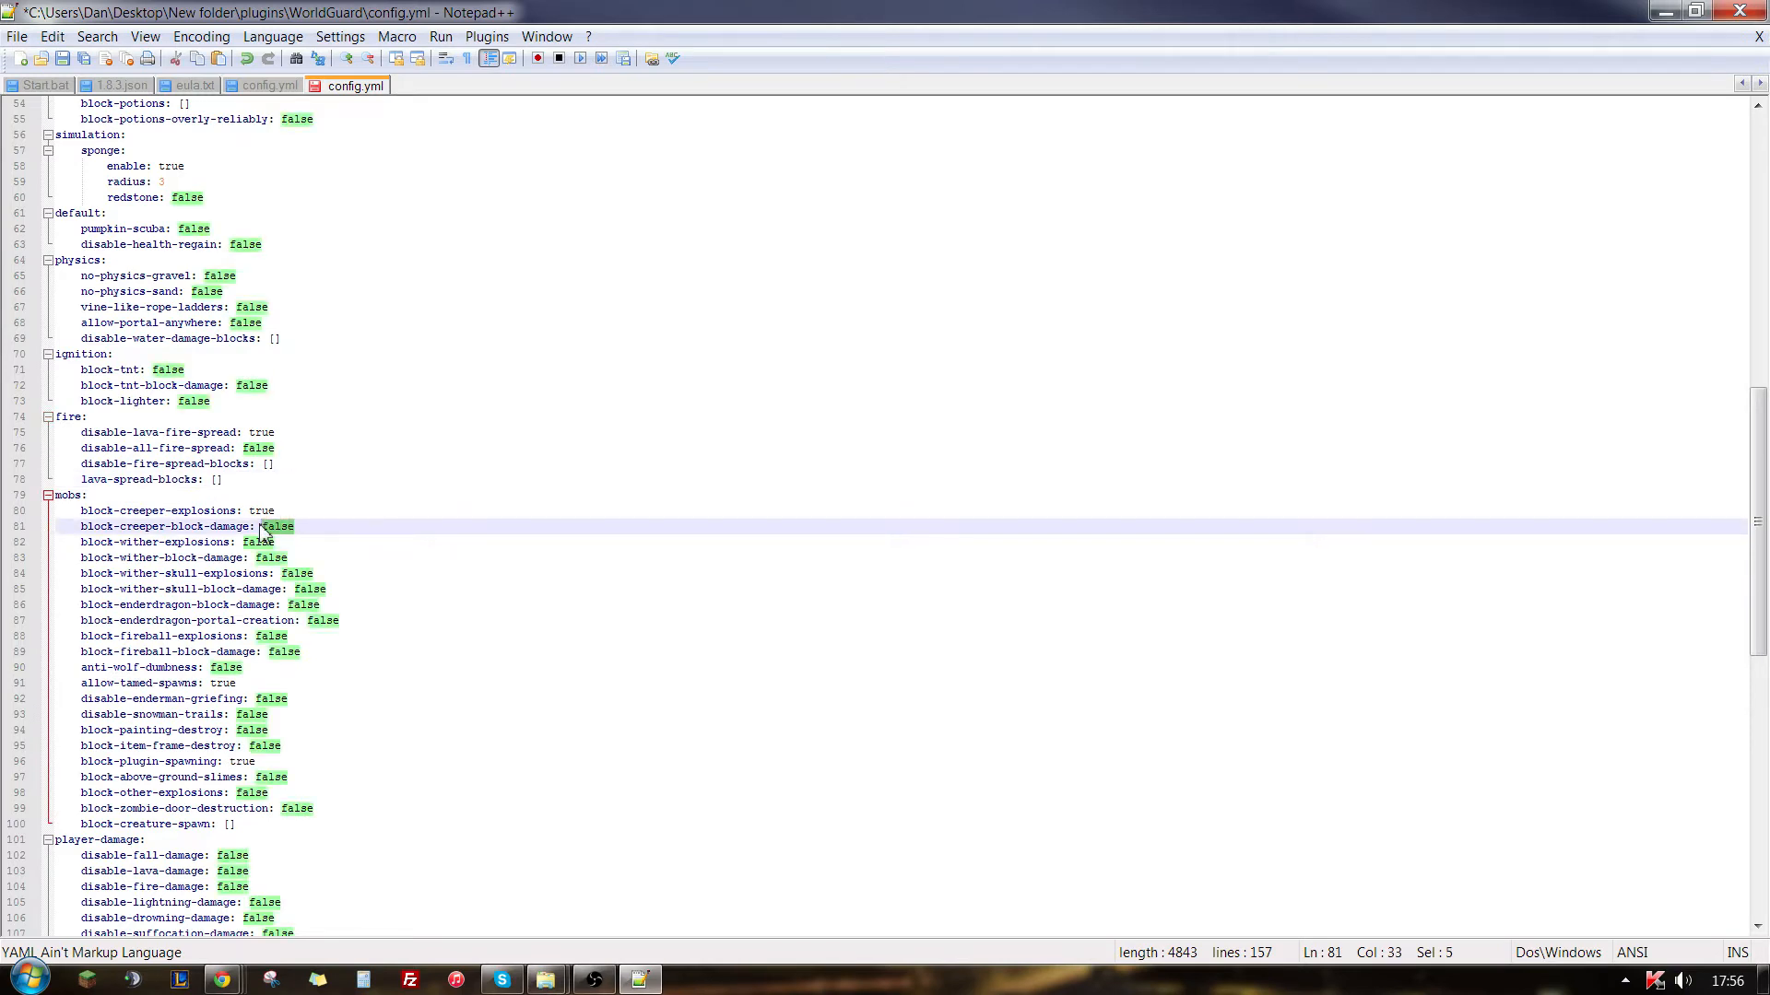
type("true")
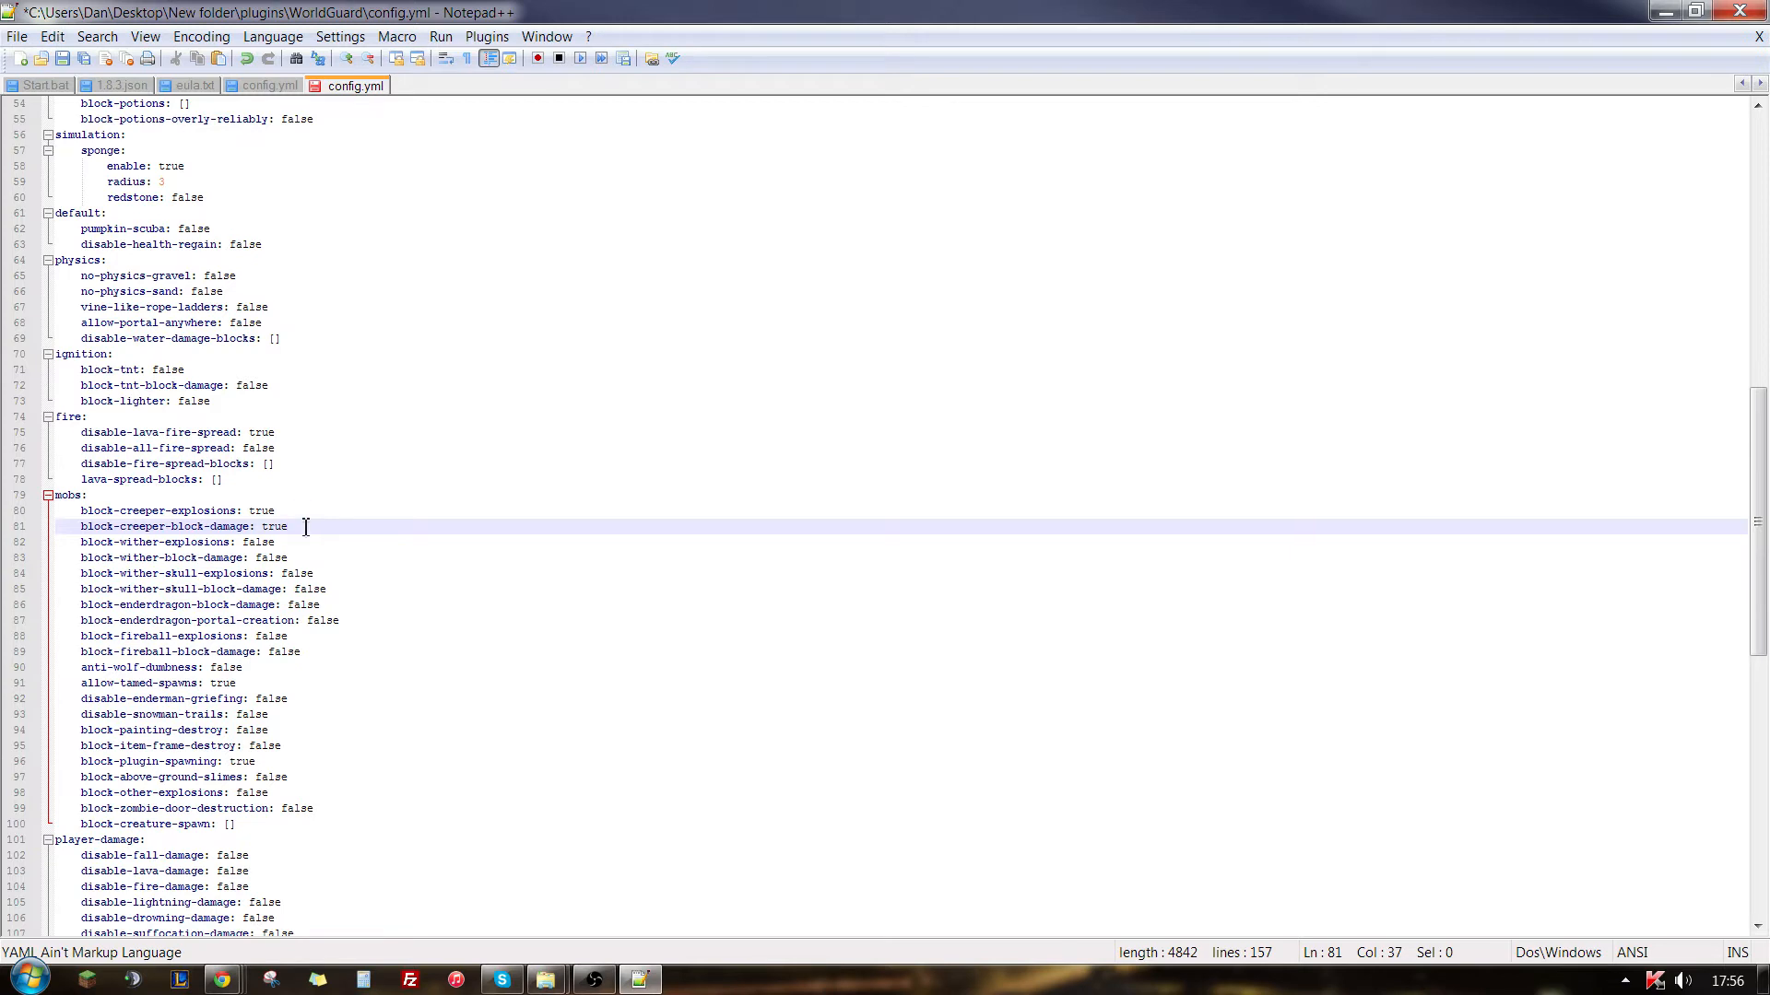
- Look through the remaining WorldGuard settings, save config.yml and close the editor
left_click(325, 548)
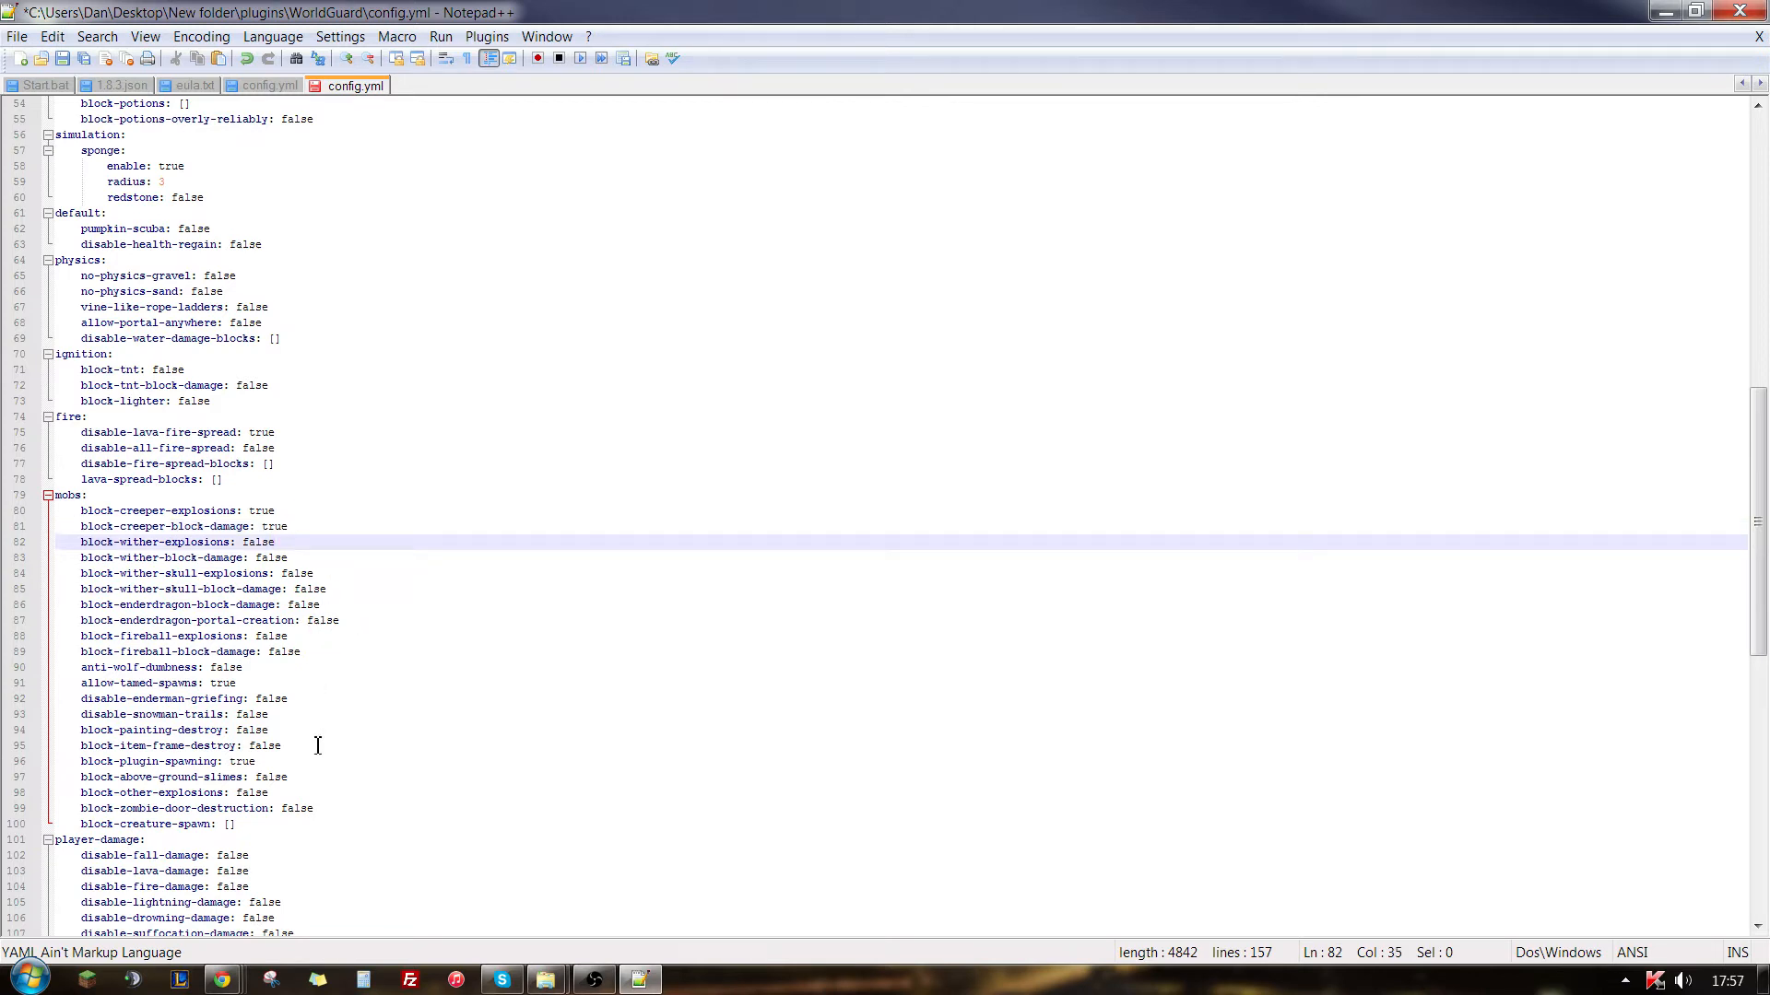
scroll(318, 744, "down", 5)
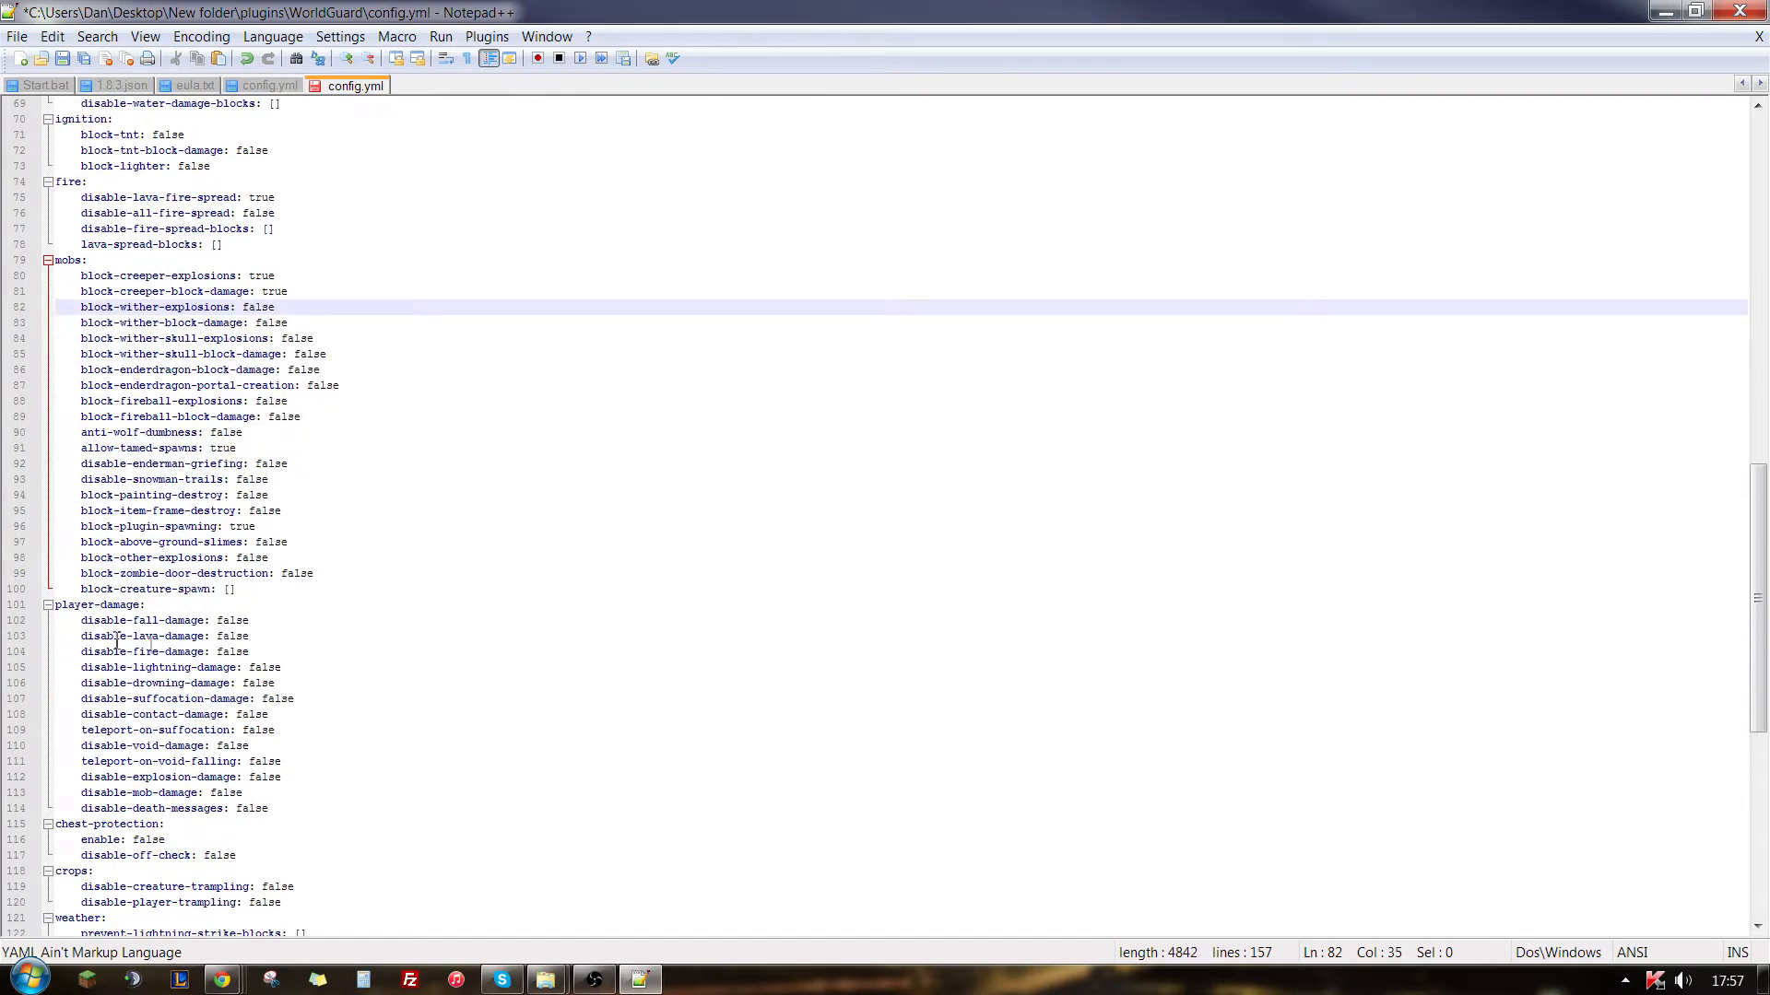
scroll(352, 671, "down", 12)
scroll(285, 683, "up", 20)
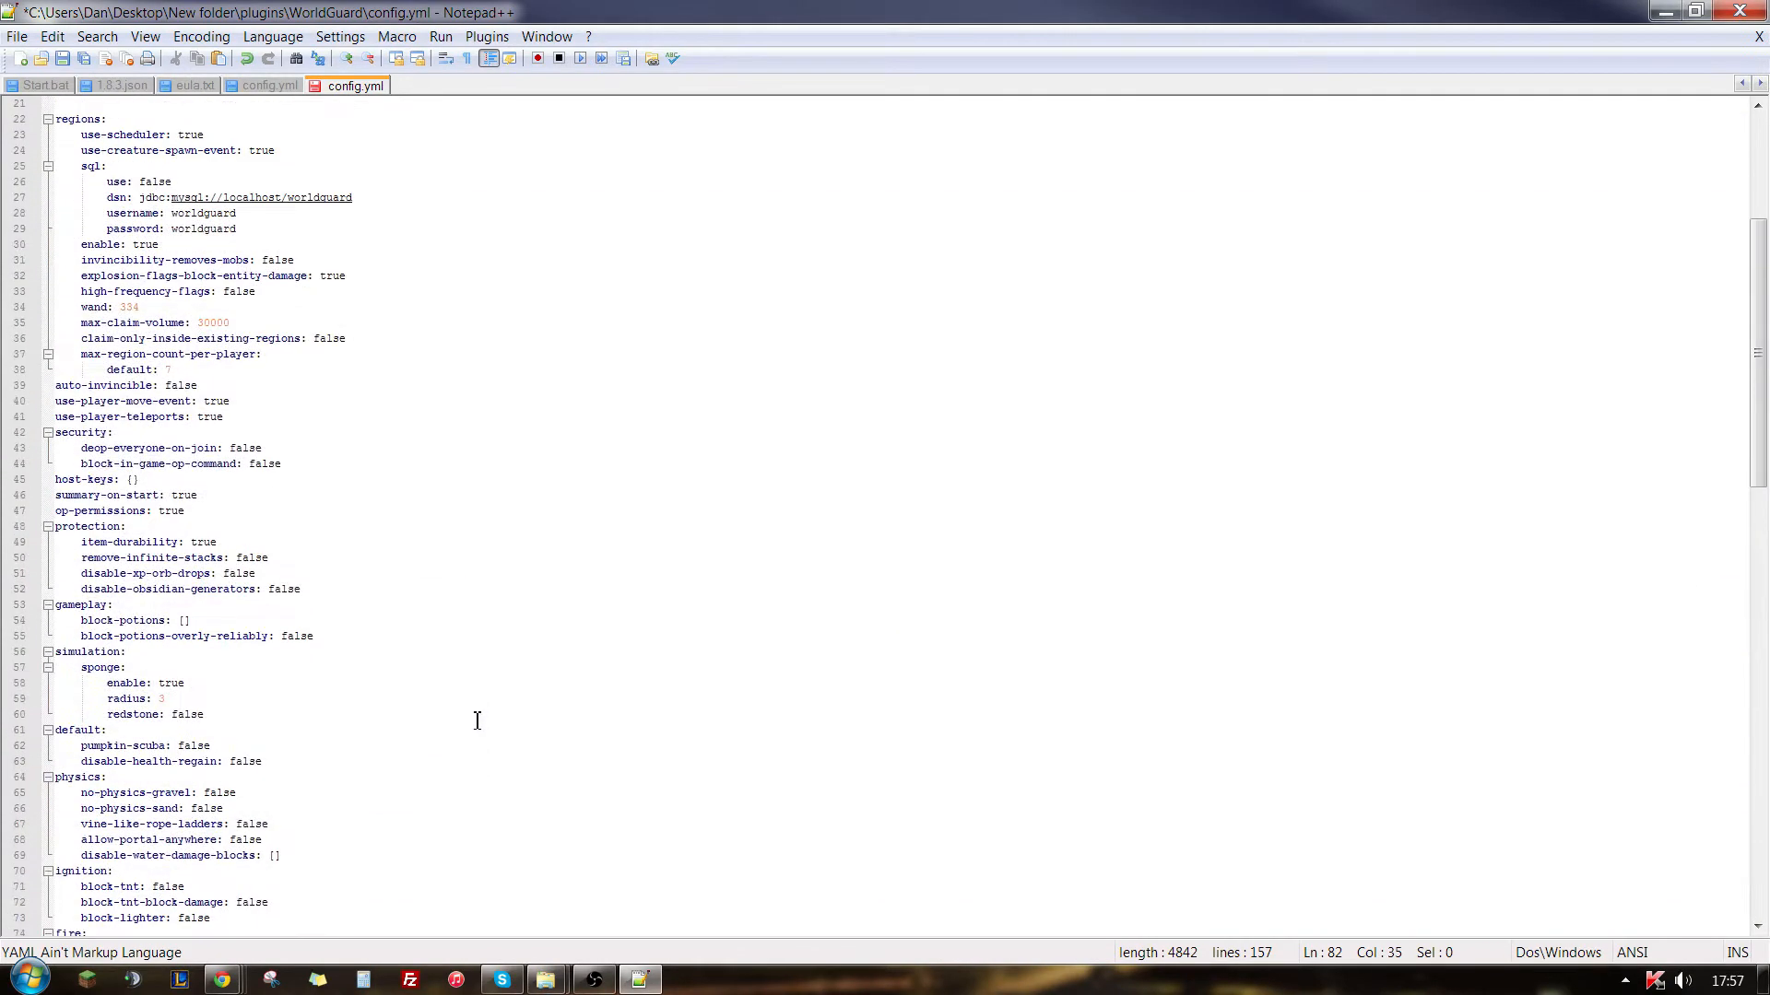
key("ctrl+s")
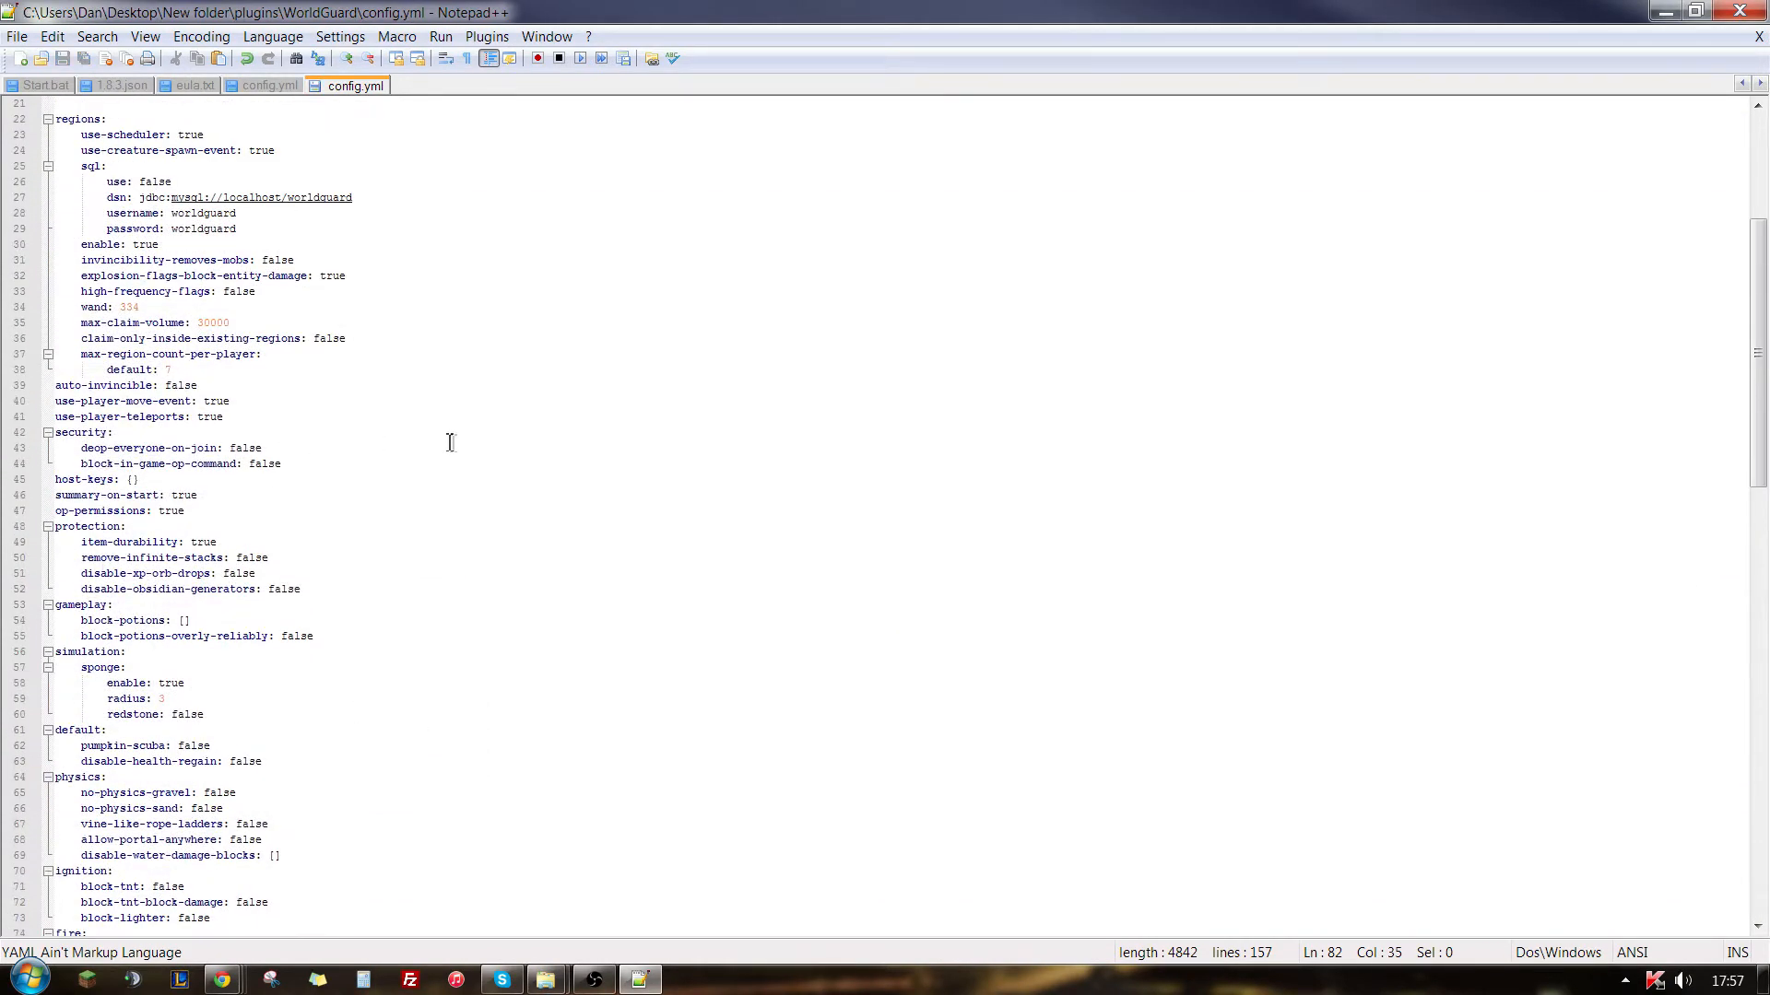
left_click(1739, 10)
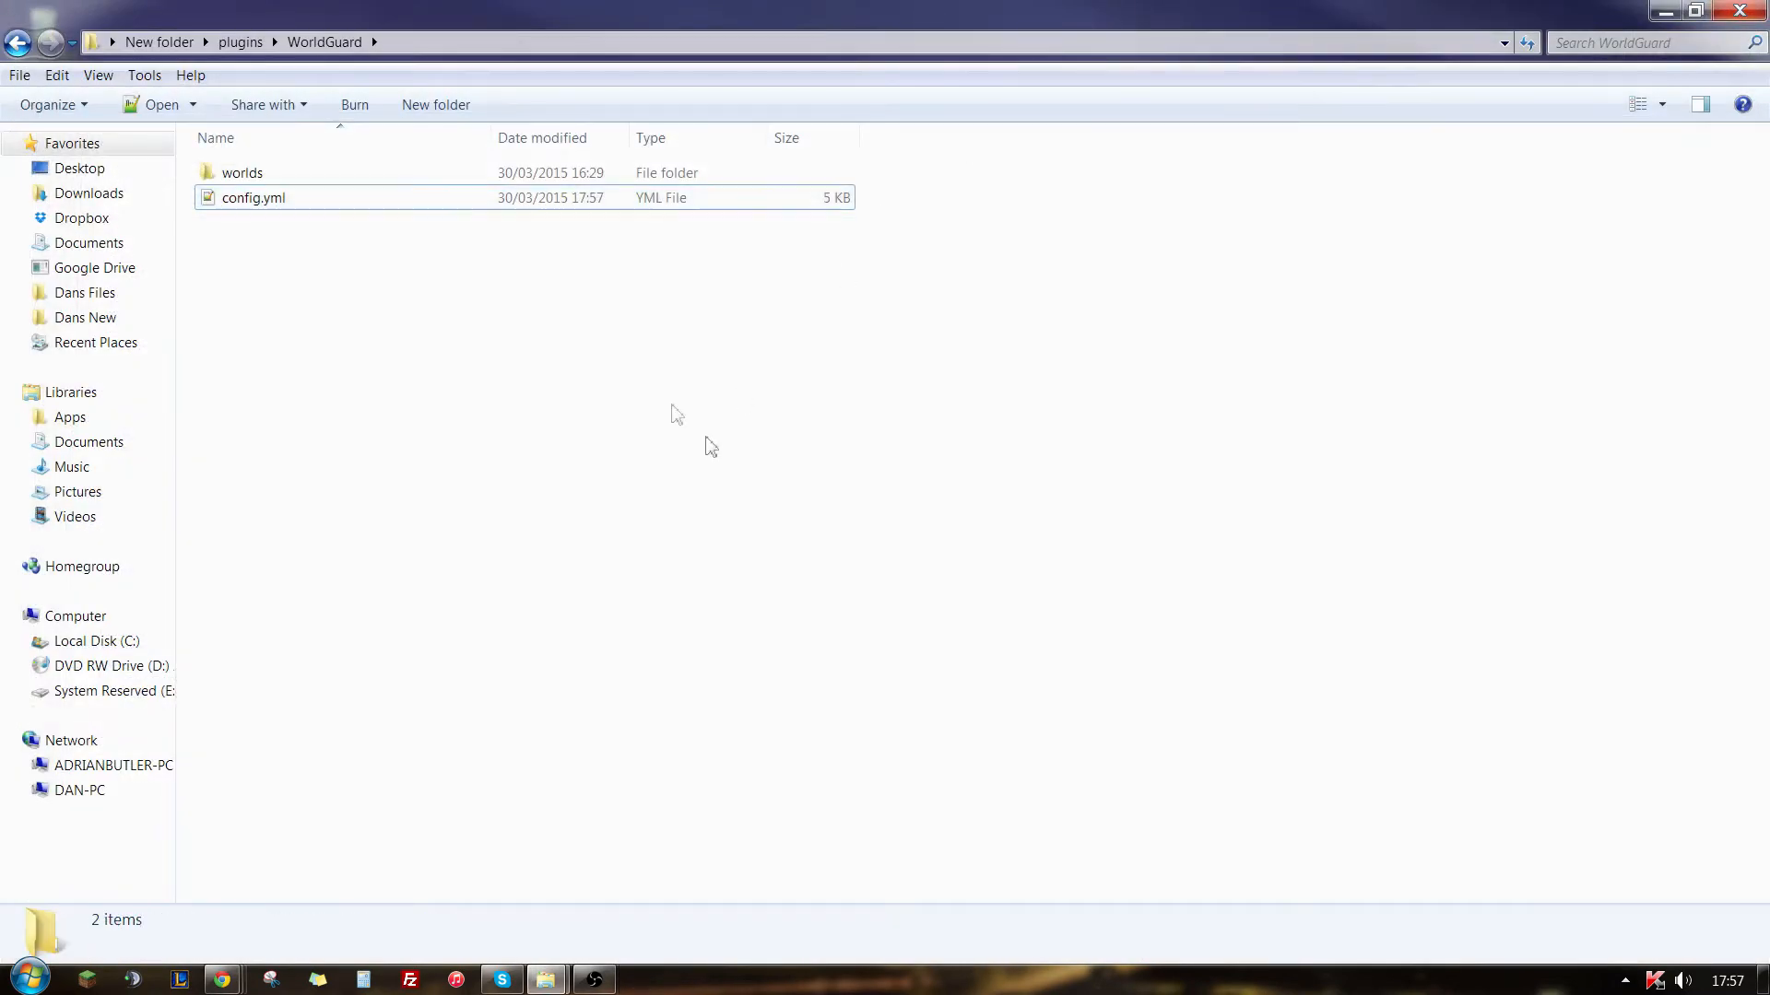
- Go to the Essentials folder inside plugins and open its config.yml in Notepad++
left_click(240, 42)
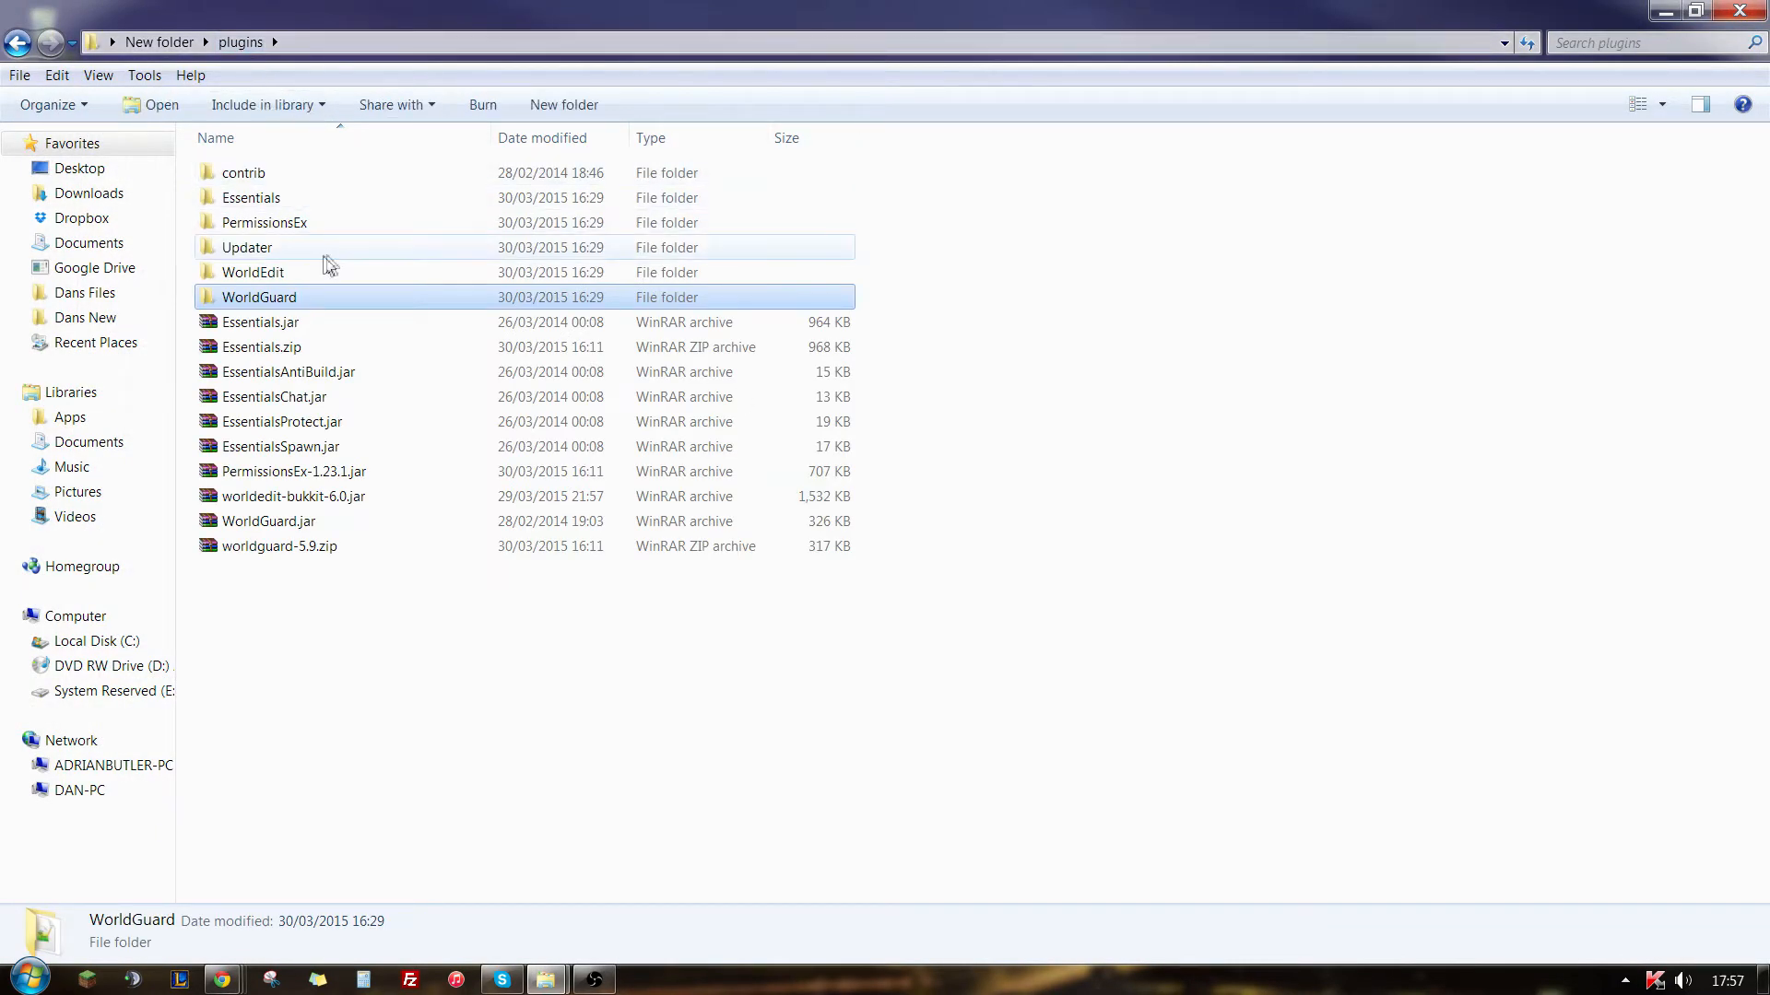
double_click(275, 198)
left_click(231, 203)
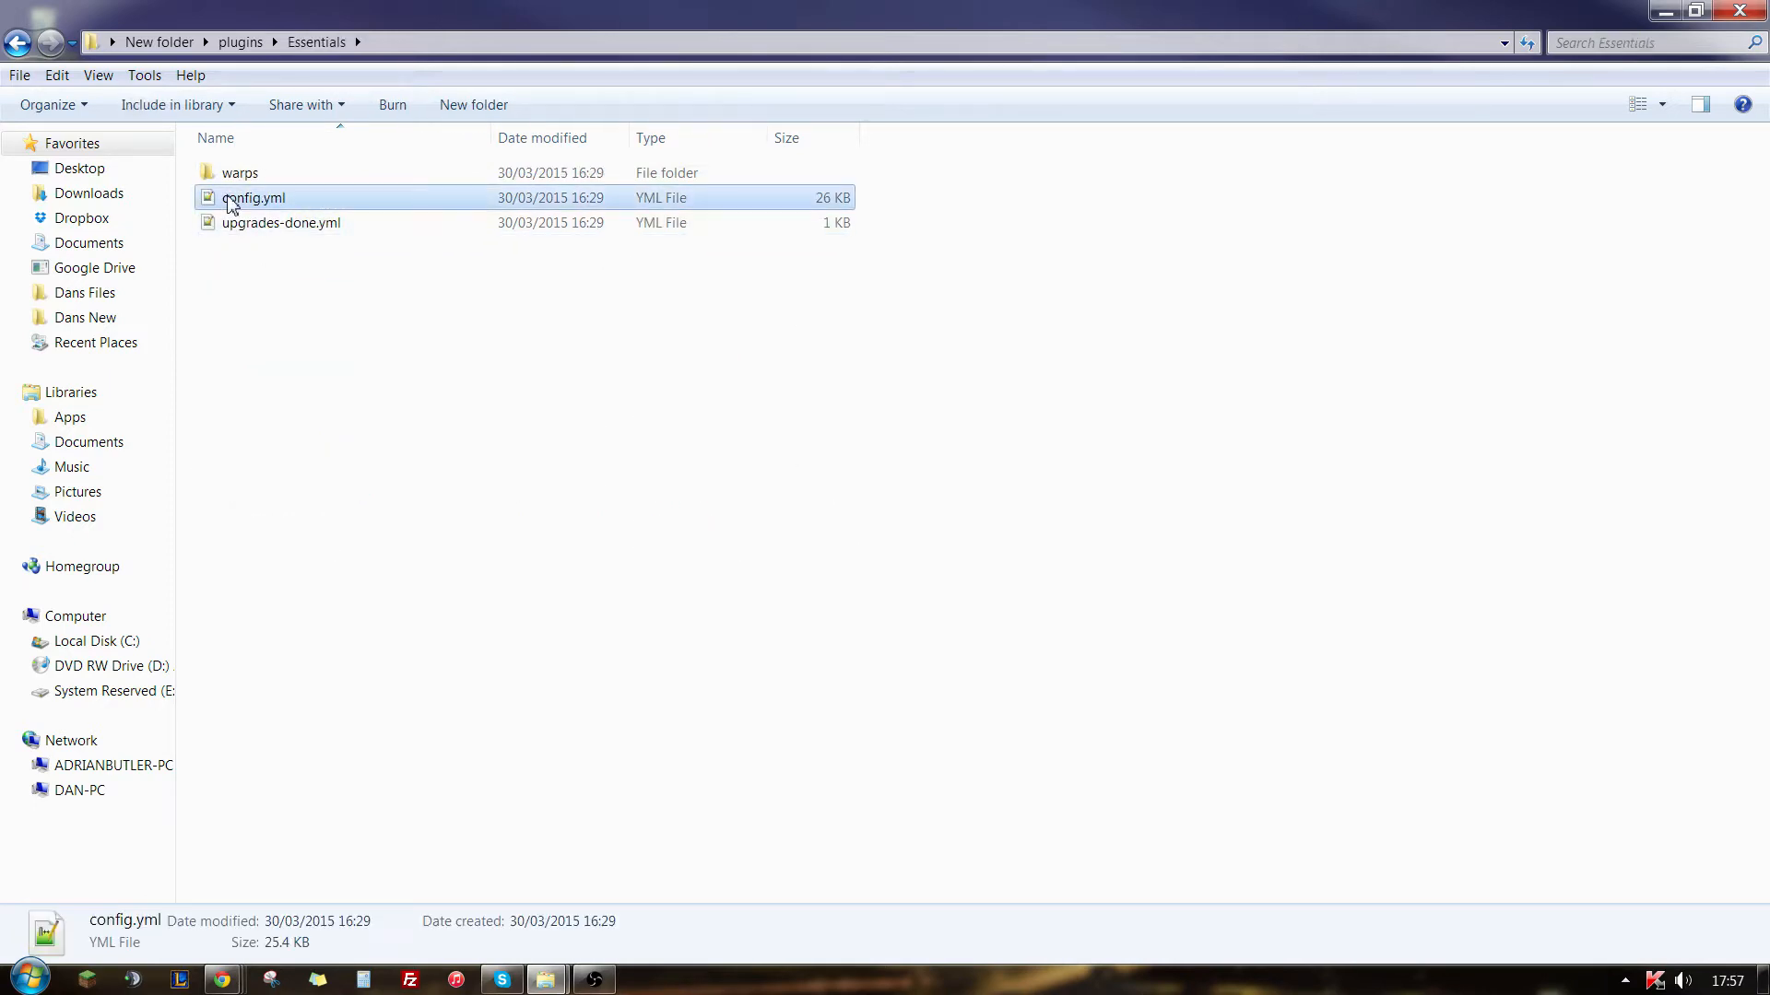
right_click(231, 203)
left_click(300, 258)
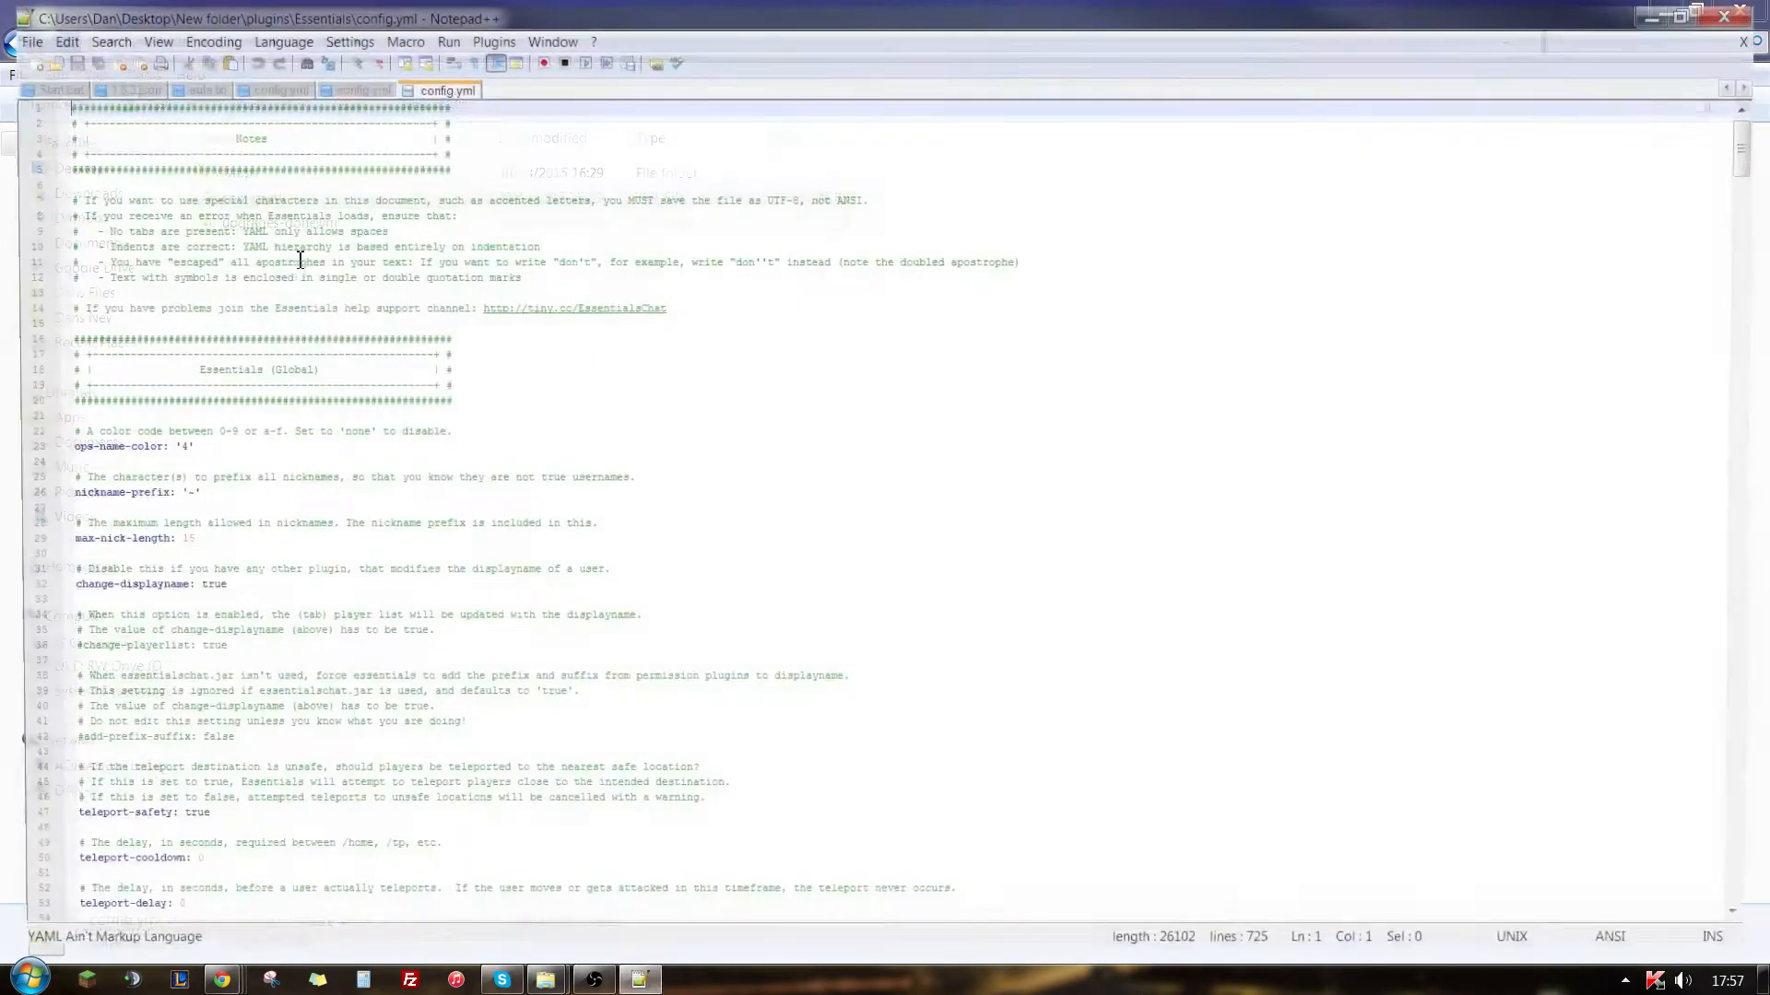
- Examine the ops-name-color, nickname-prefix and max-nick-length settings in the Essentials (Global) section
left_click(814, 418)
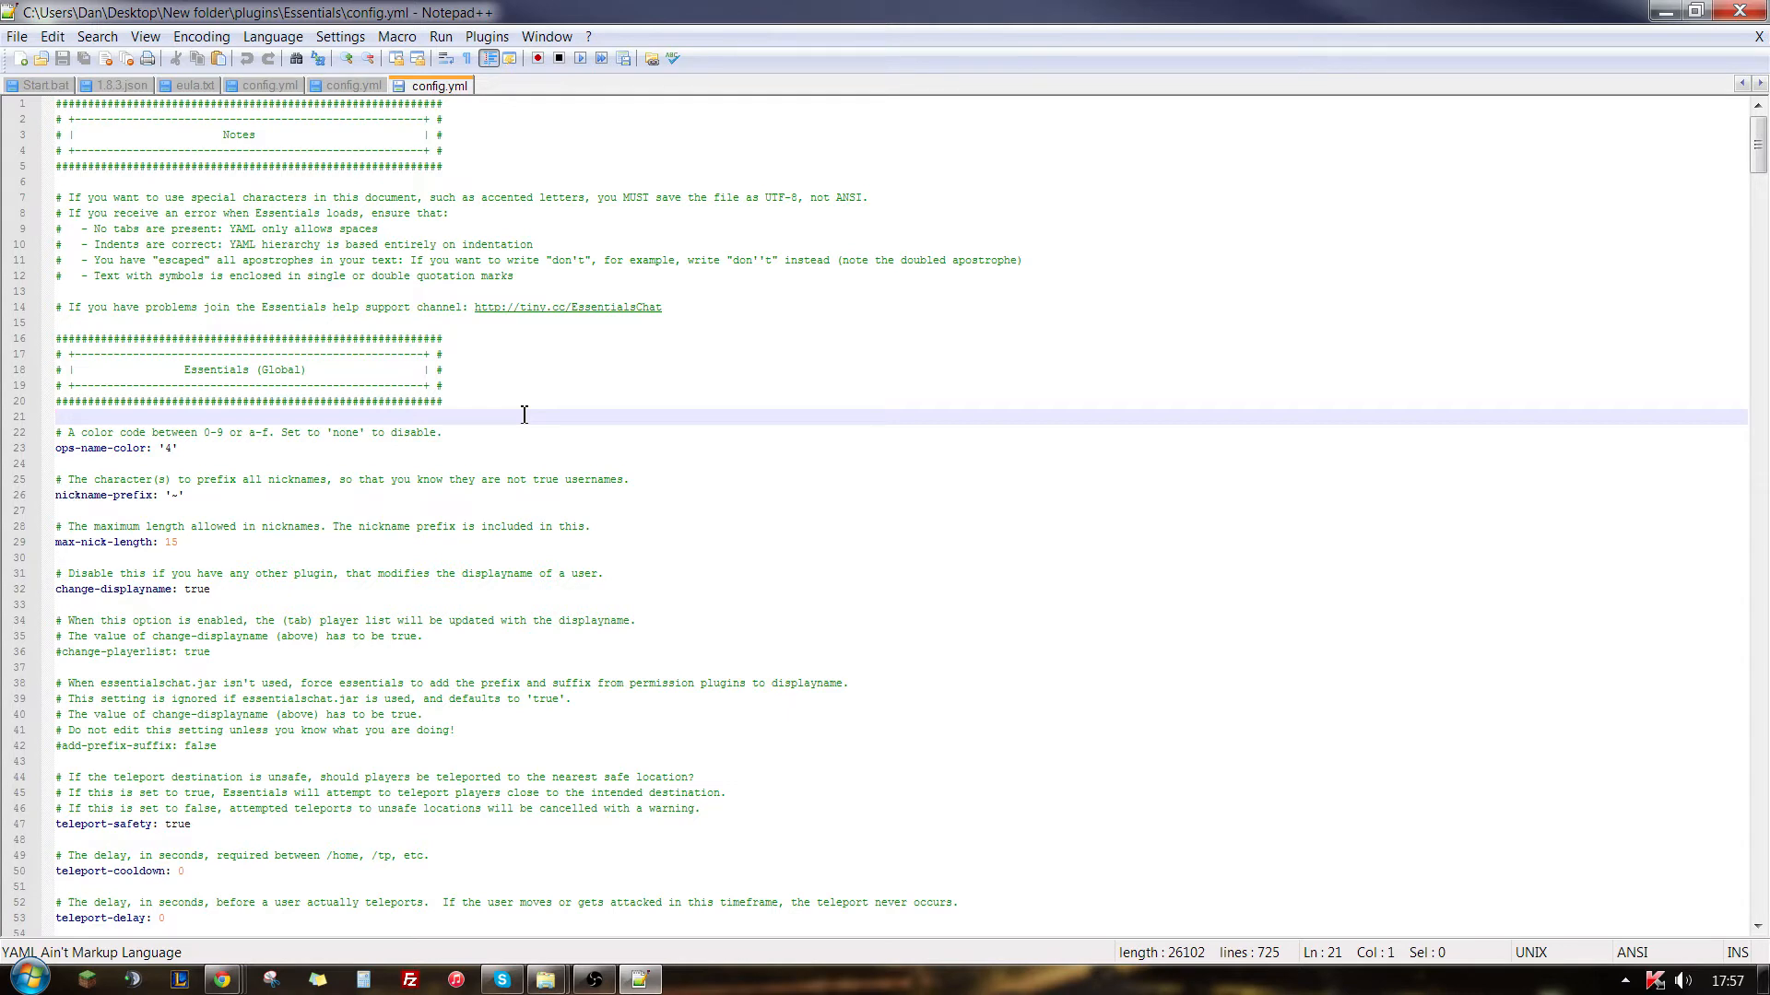
left_click(505, 469)
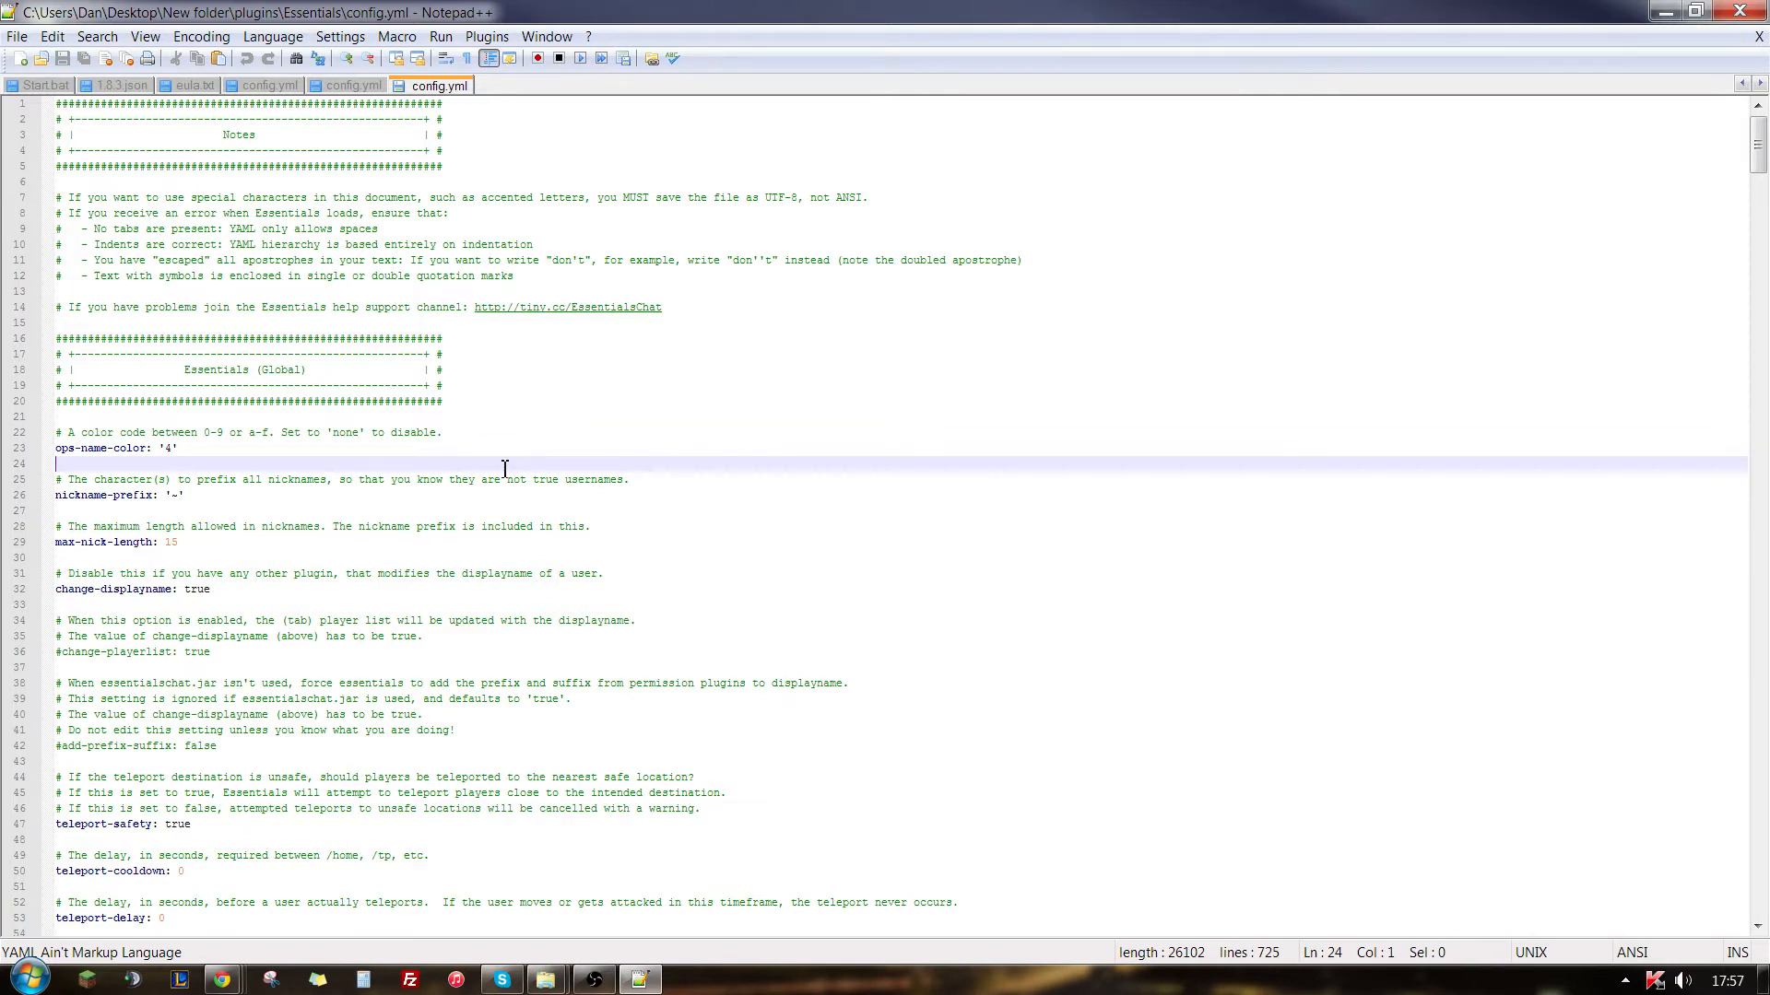
left_click(450, 493)
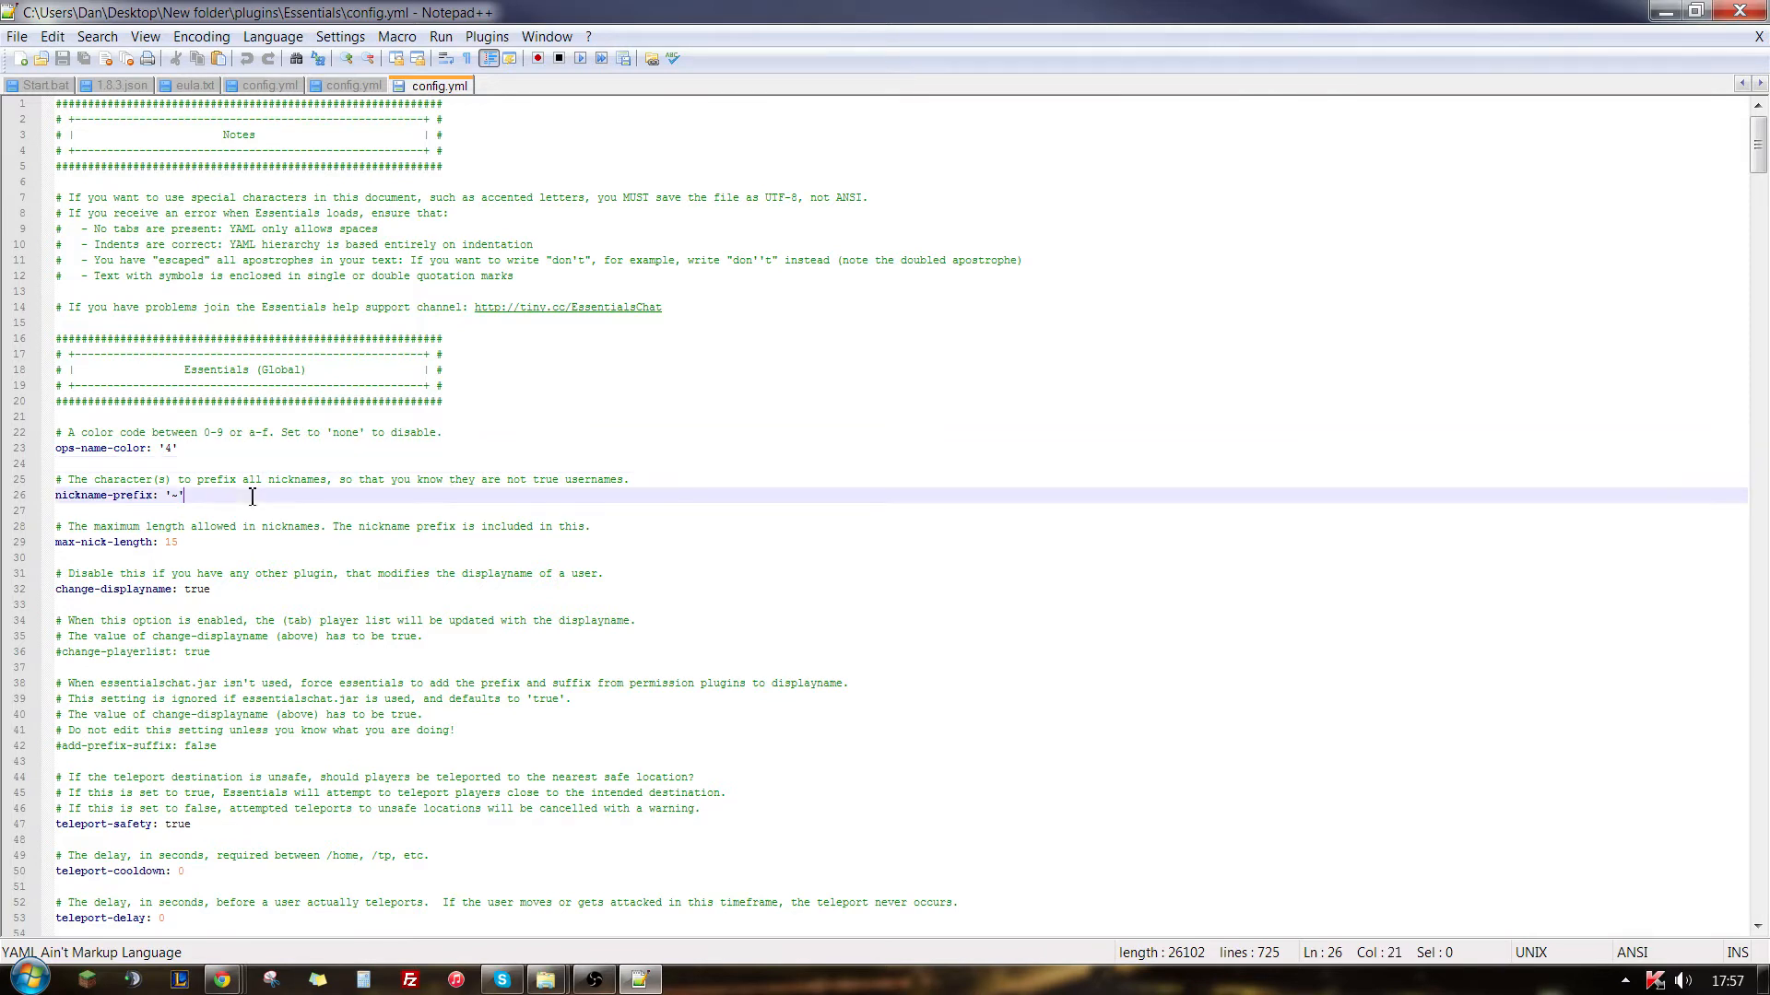
left_click(175, 448)
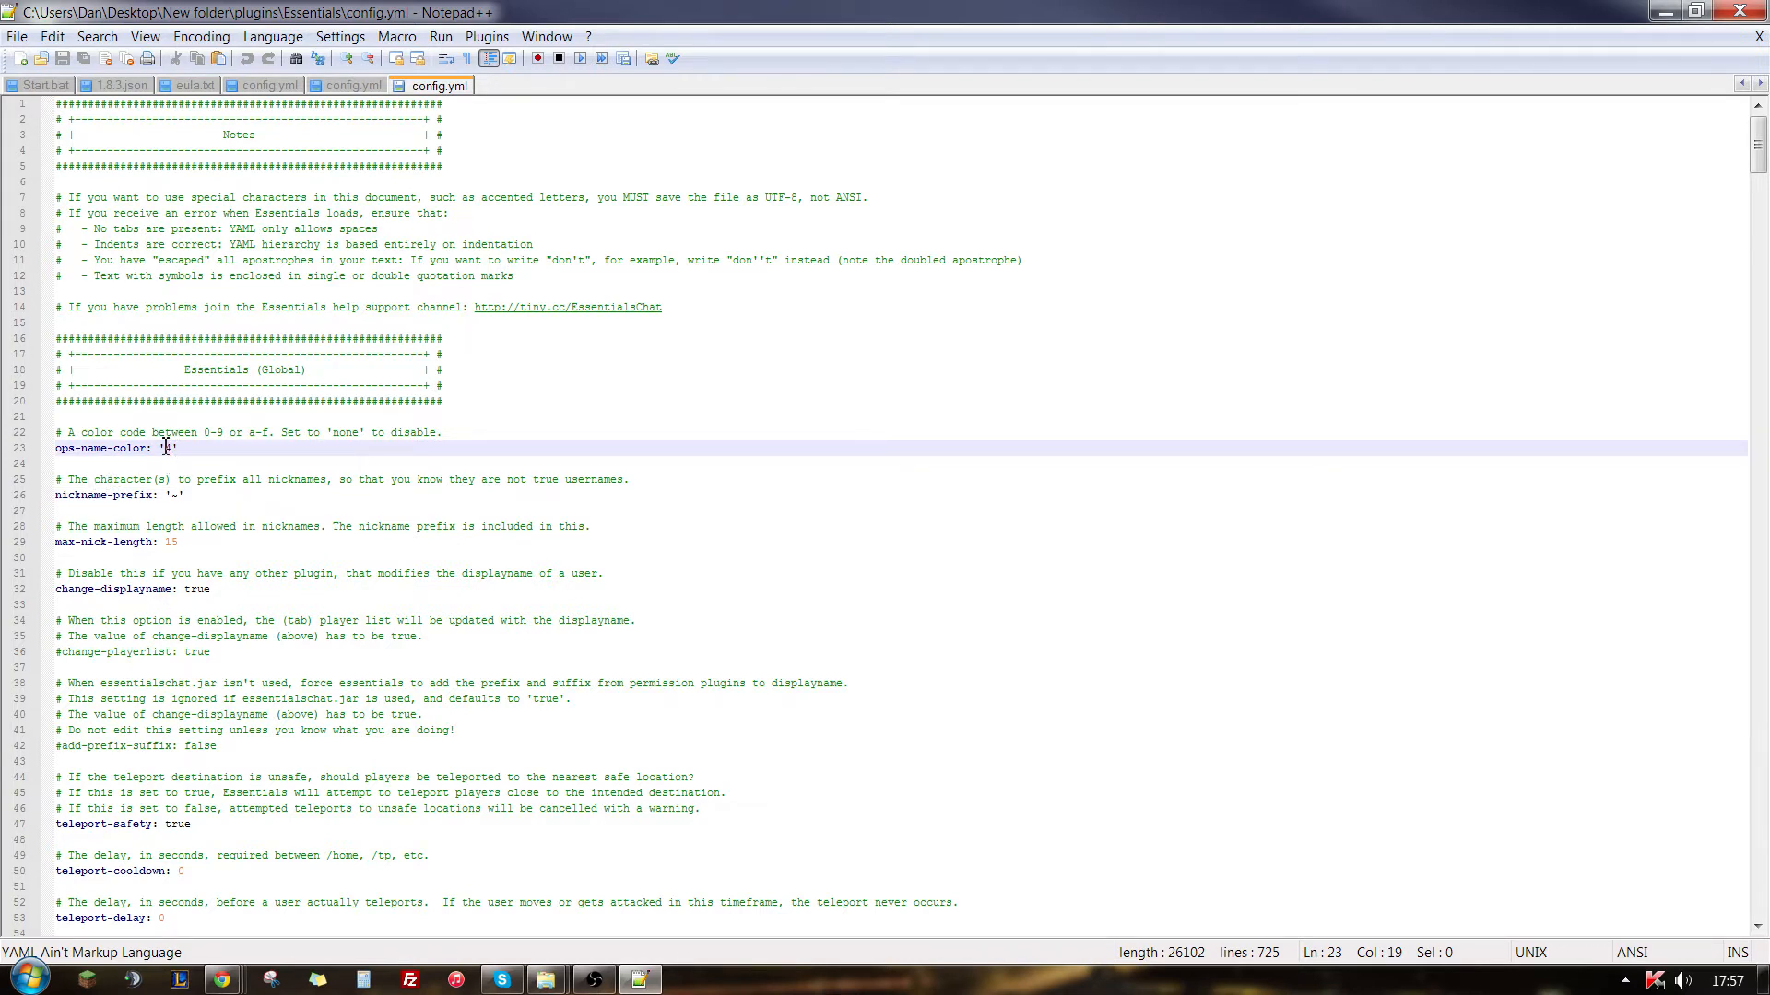
left_click(182, 496)
left_click(177, 499)
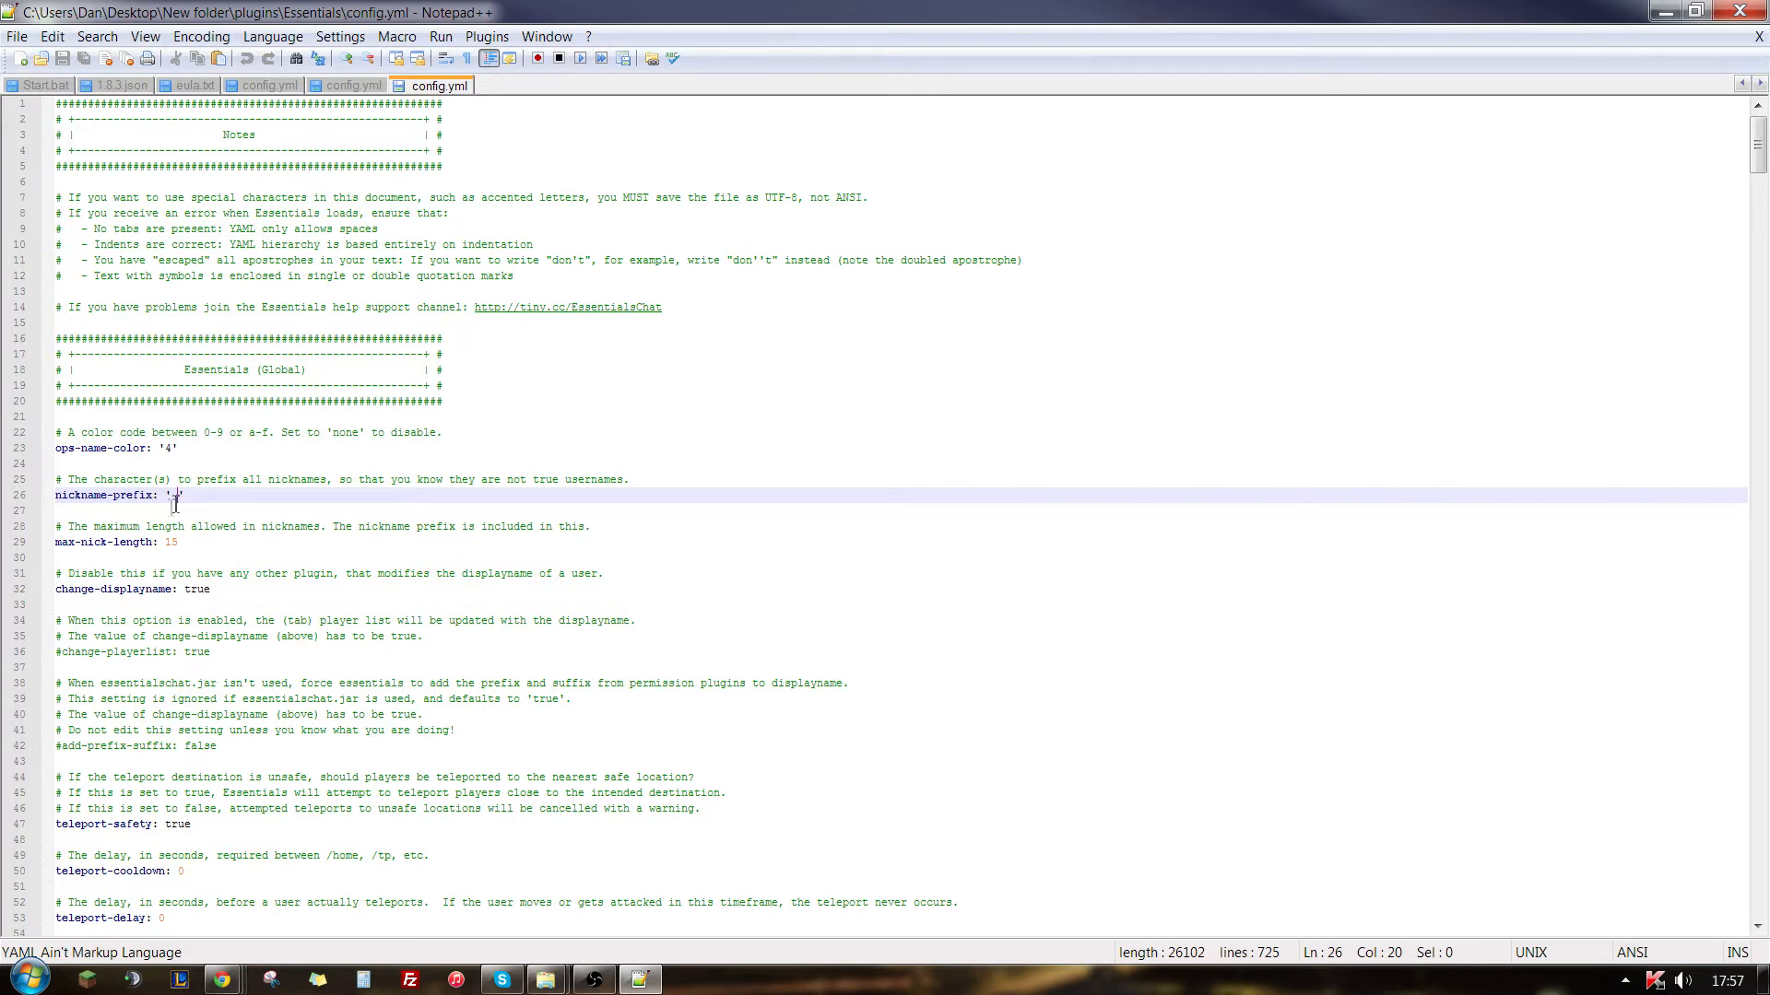
left_click_drag(171, 495, 179, 495)
left_click(184, 542)
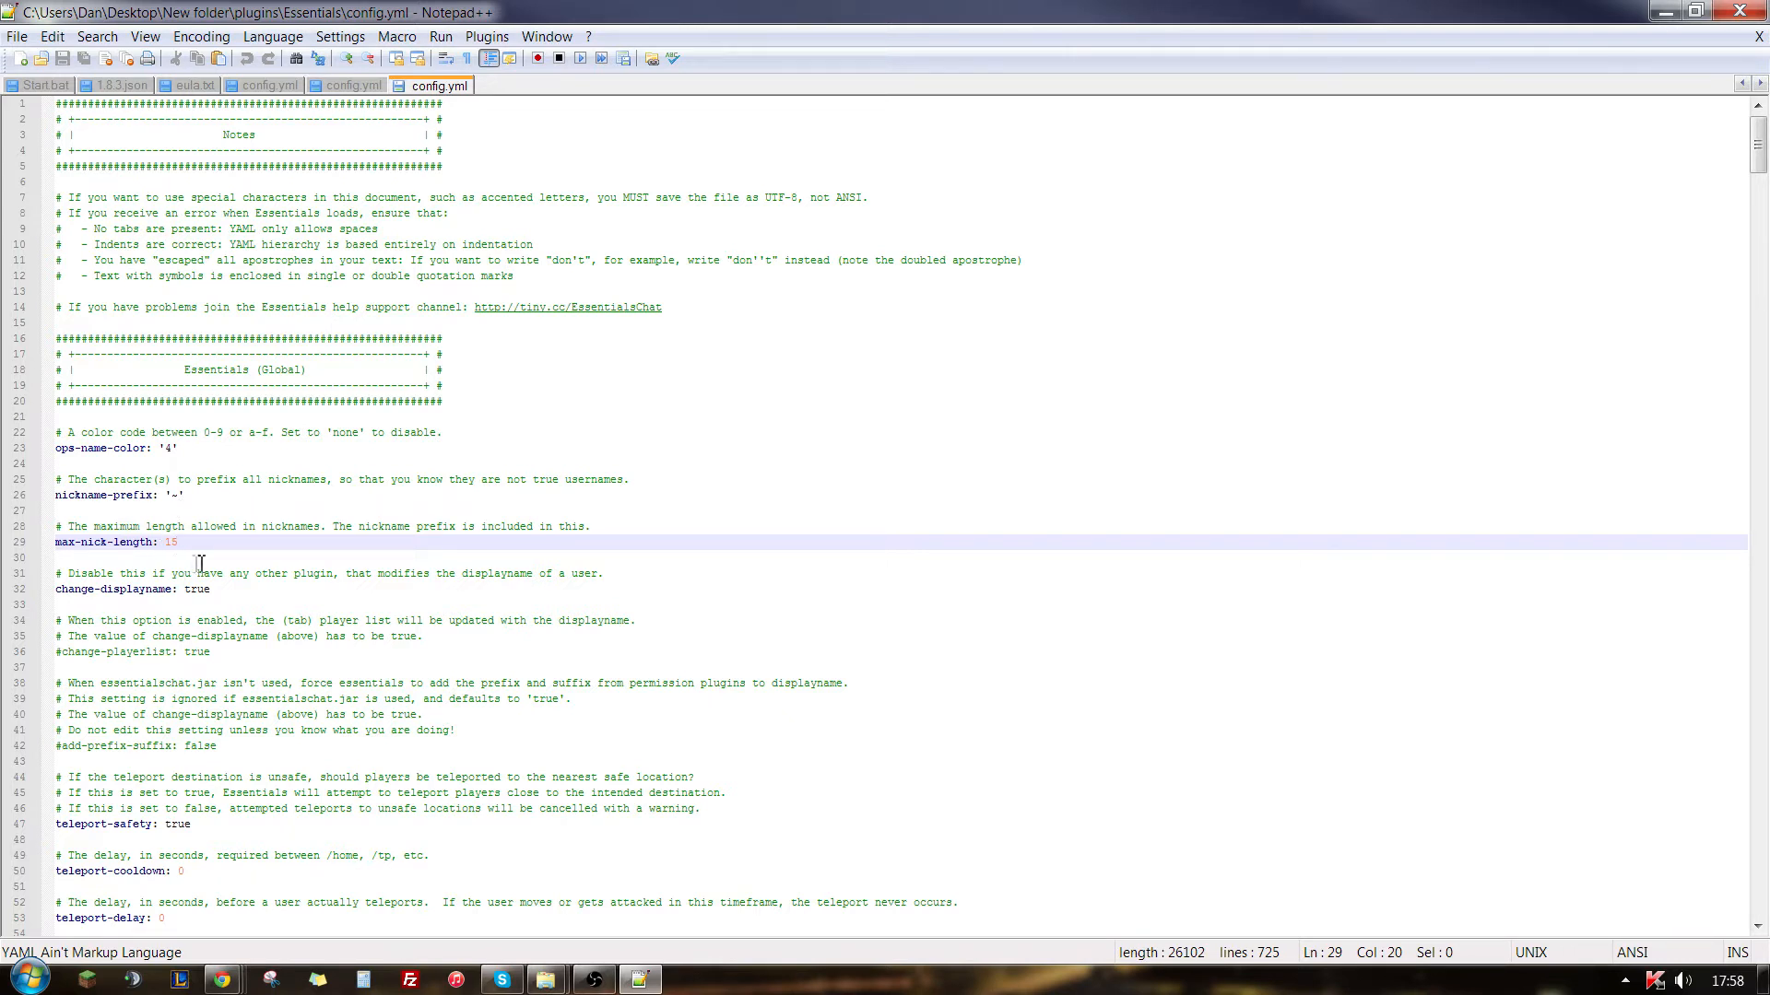
scroll(222, 590, "down", 5)
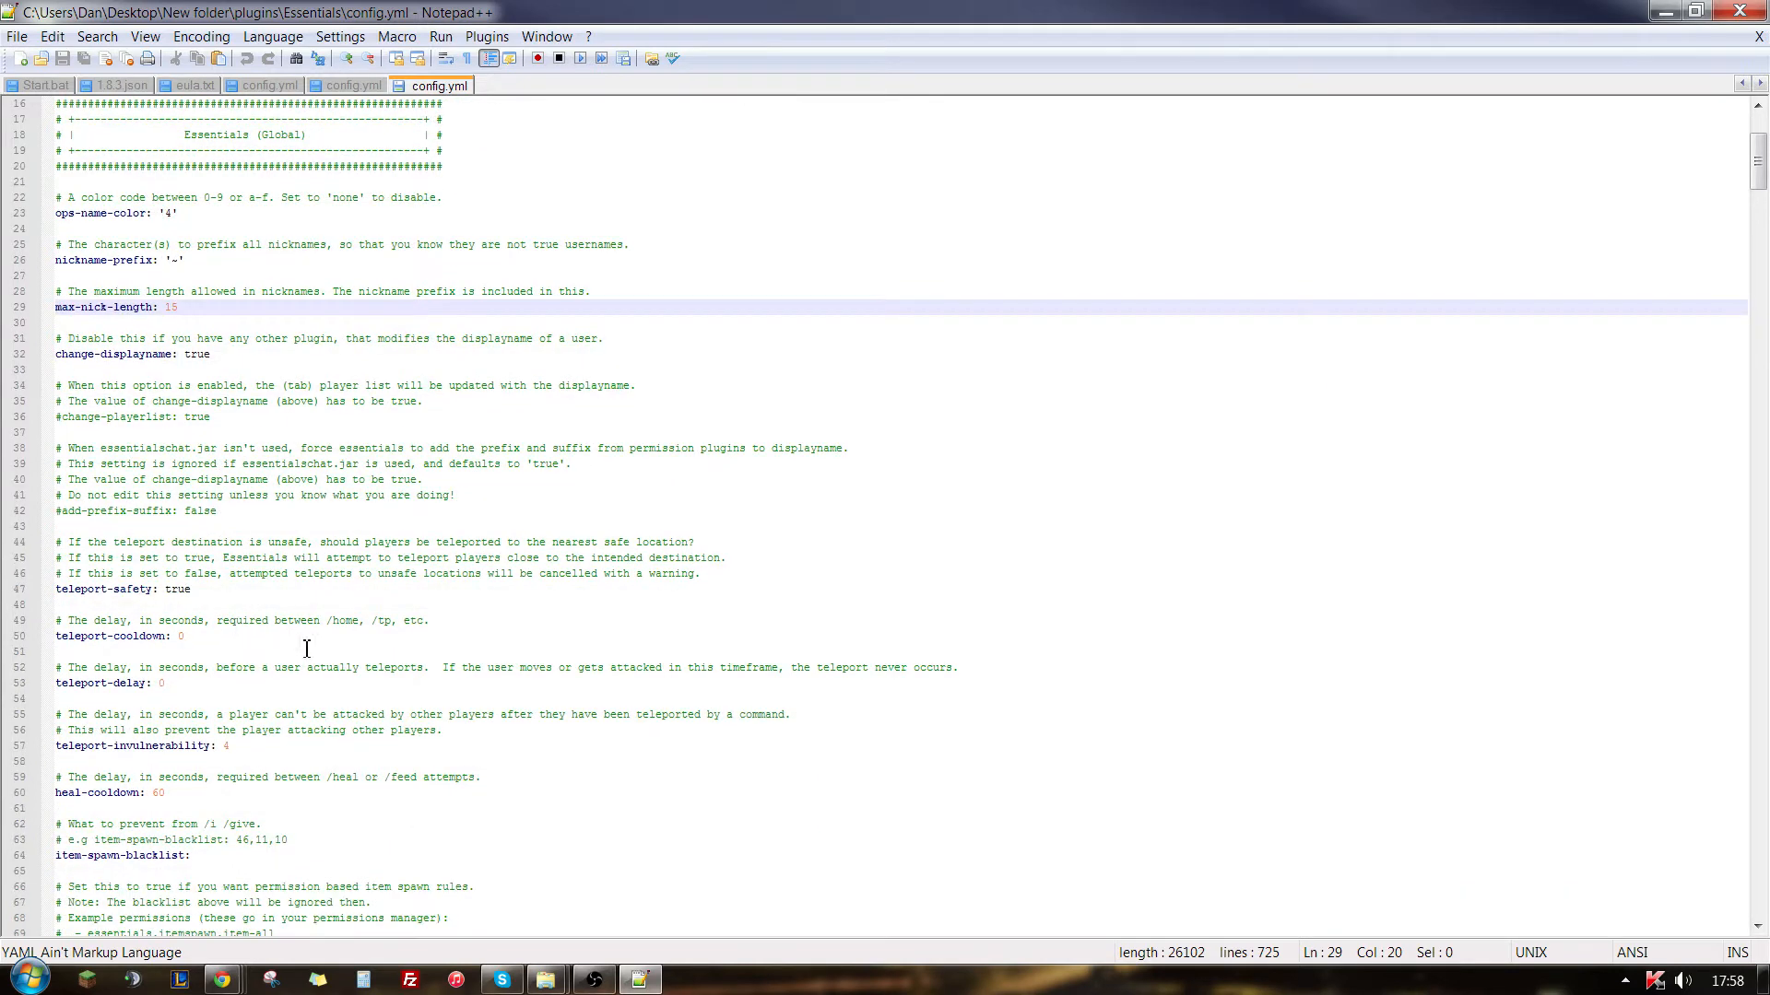
- Examine the change-displayname, teleport-safety and teleport-cooldown settings in the Essentials config.yml
scroll(276, 446, "down", 1)
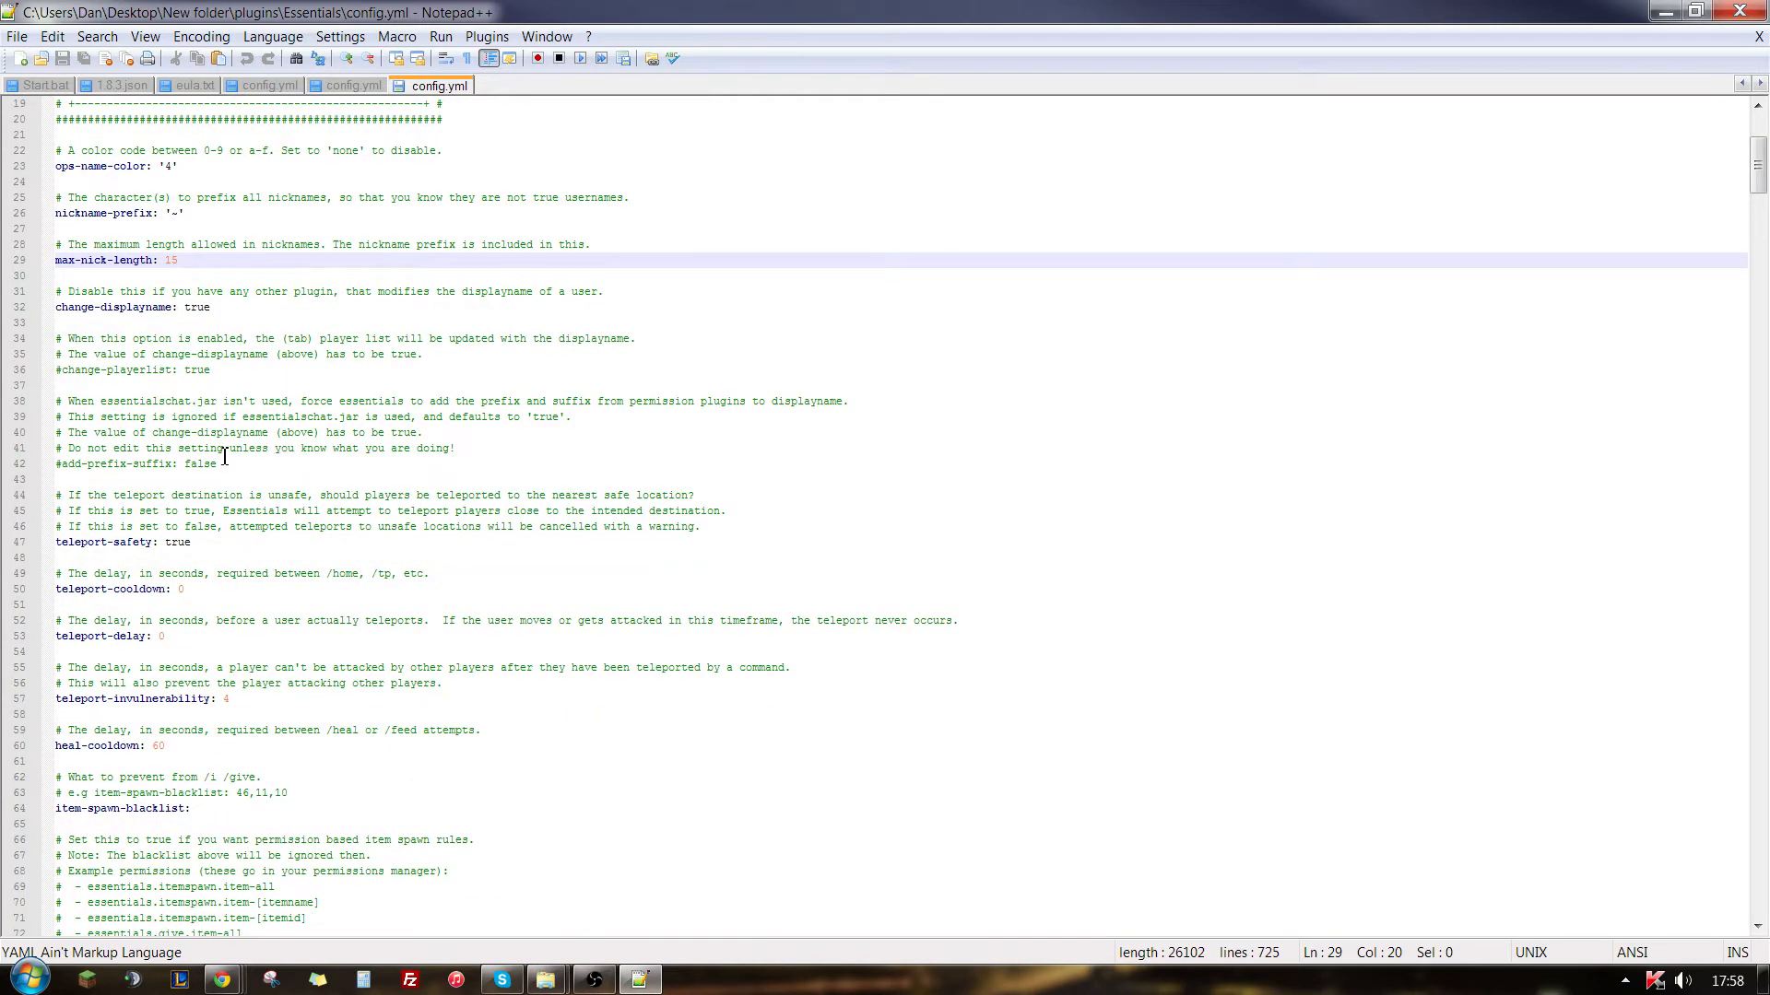
left_click(257, 495)
scroll(262, 503, "down", 2)
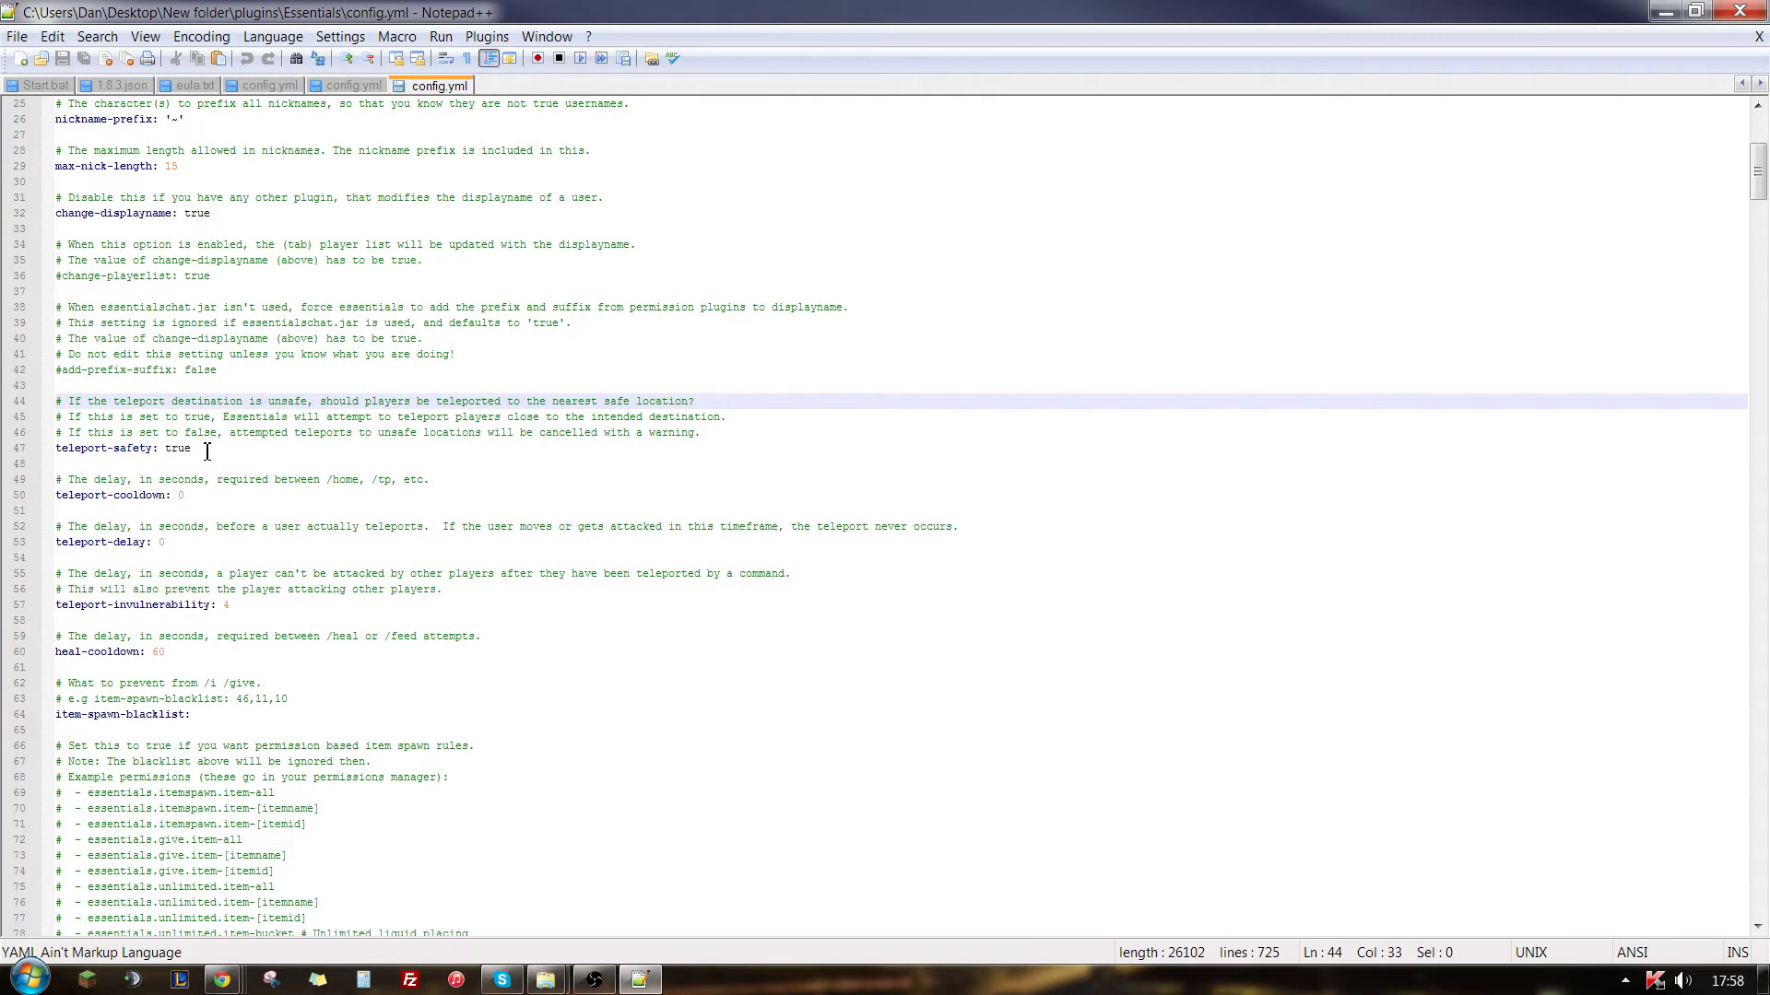
left_click_drag(207, 452, 173, 452)
scroll(215, 452, "down", 1)
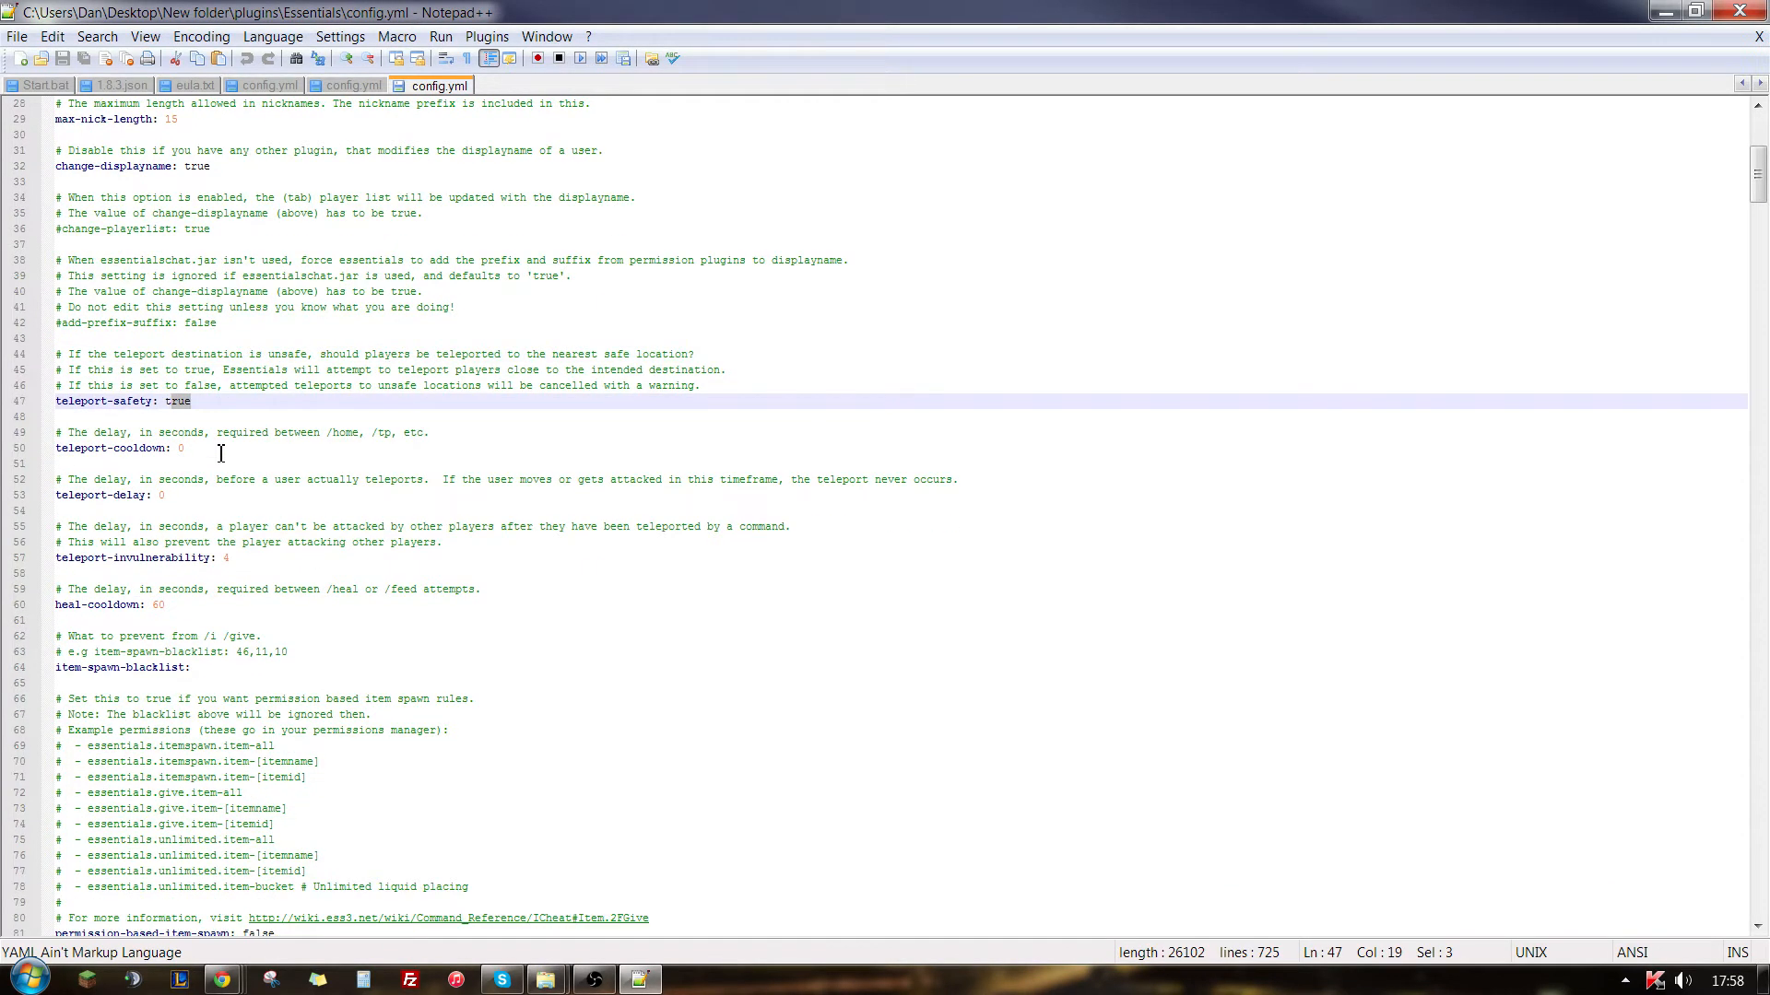
left_click(200, 452)
- Set teleport-delay to 5 seconds
left_click(187, 513)
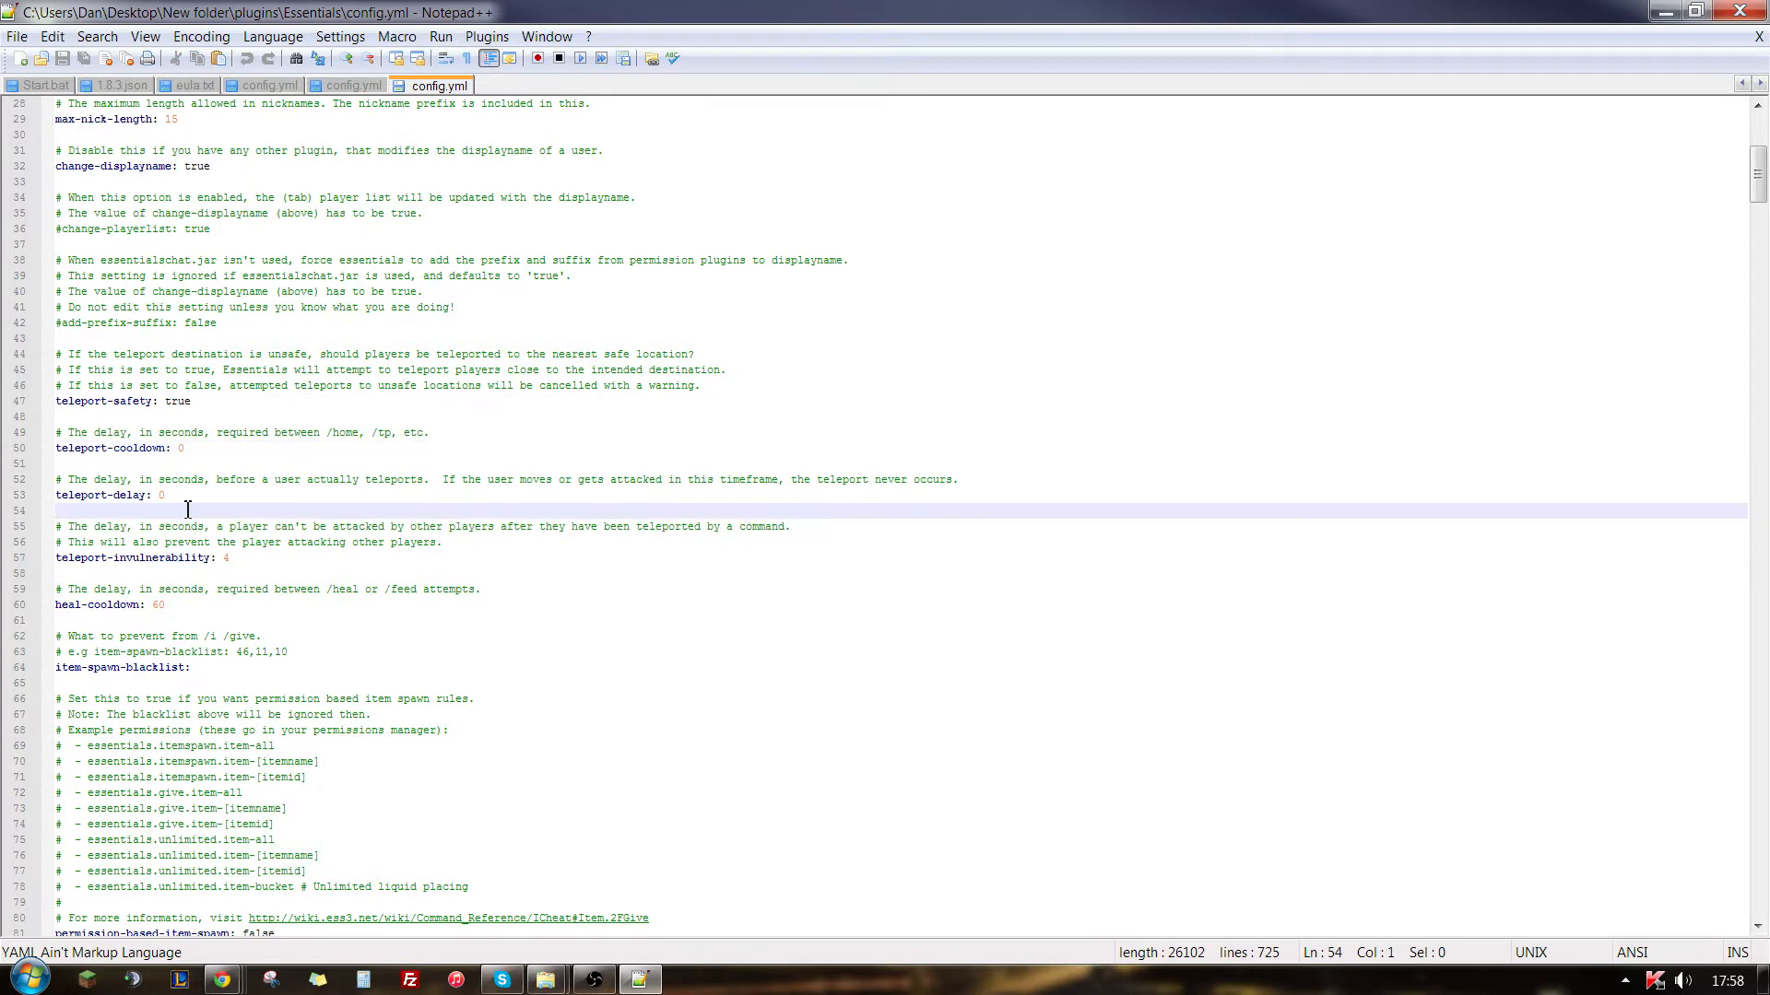
left_click(183, 498)
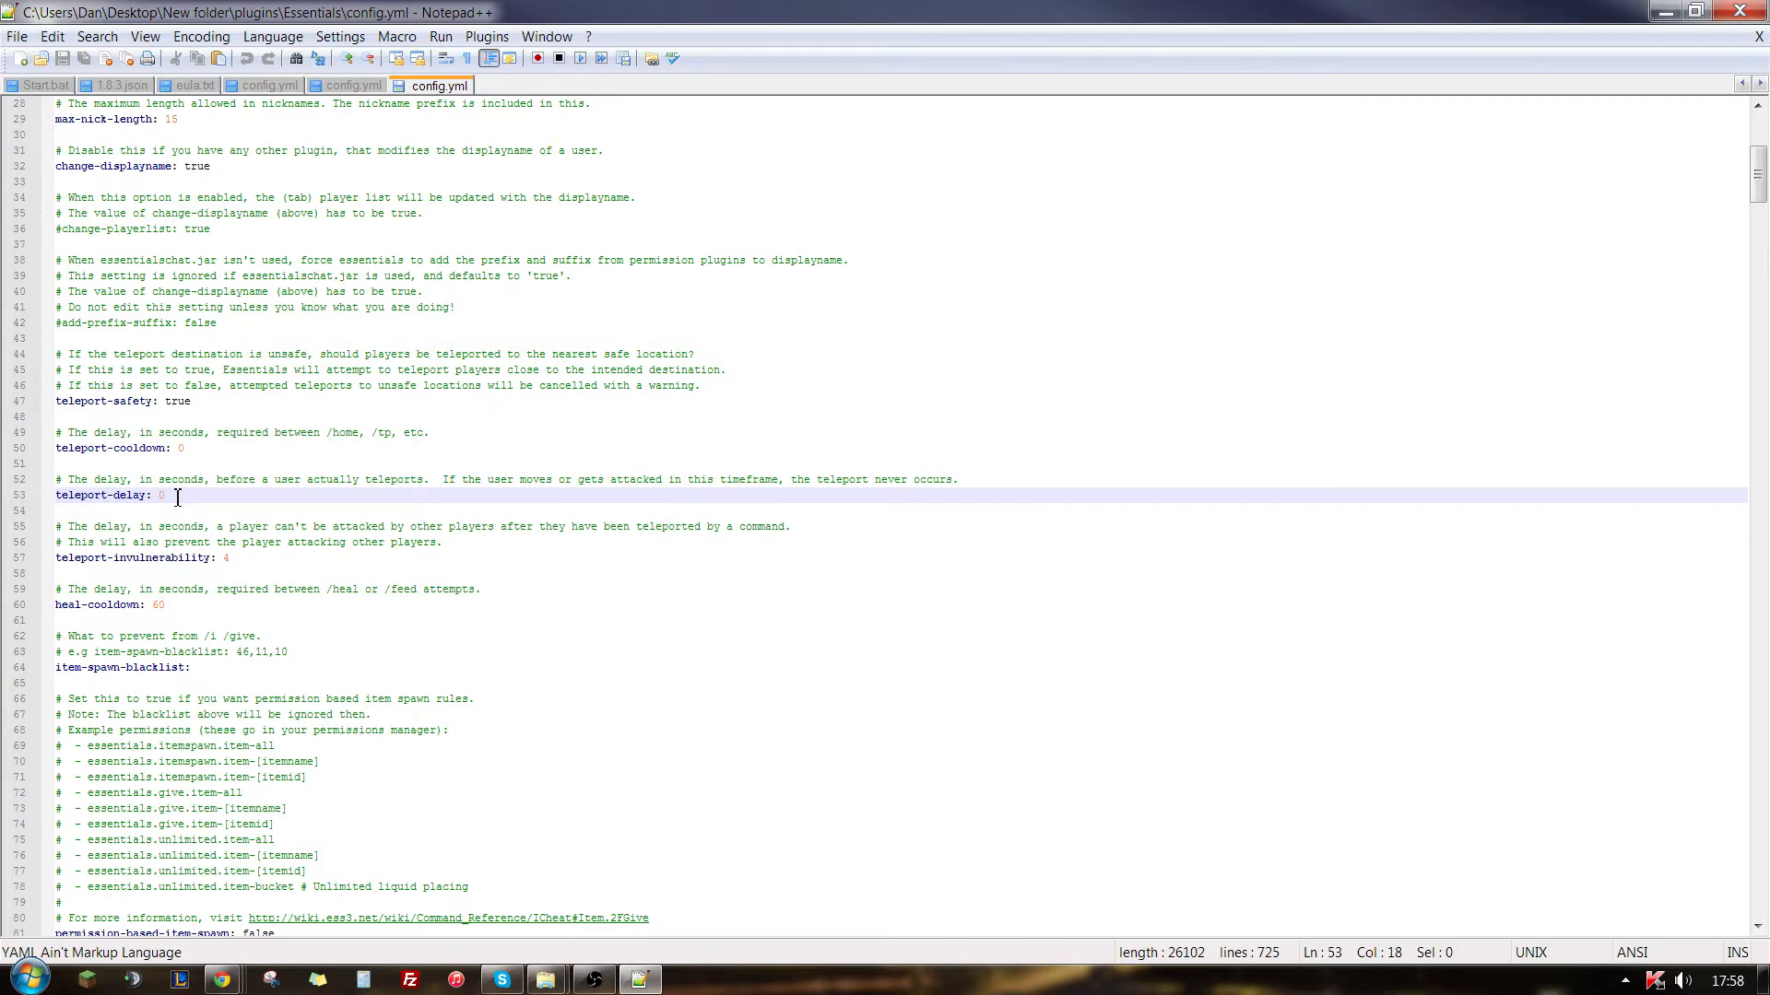
left_click_drag(178, 497, 159, 498)
type("7")
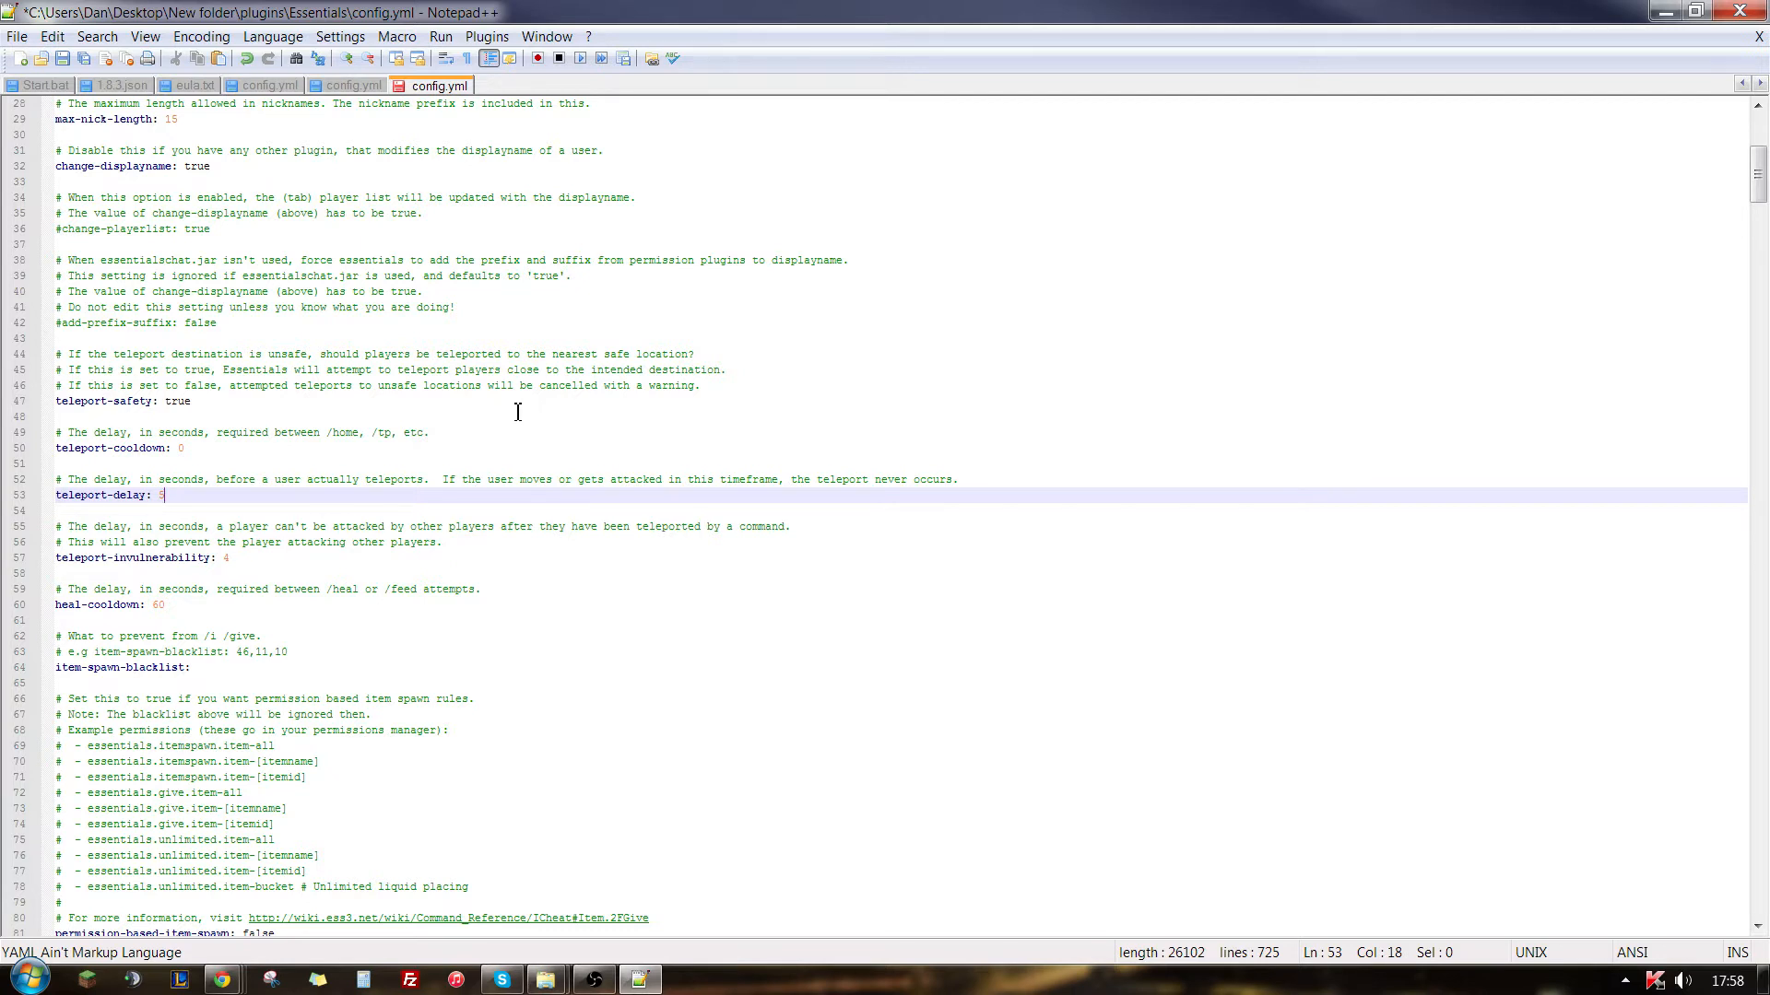
- Set teleport-invulnerability to 0
left_click(247, 556)
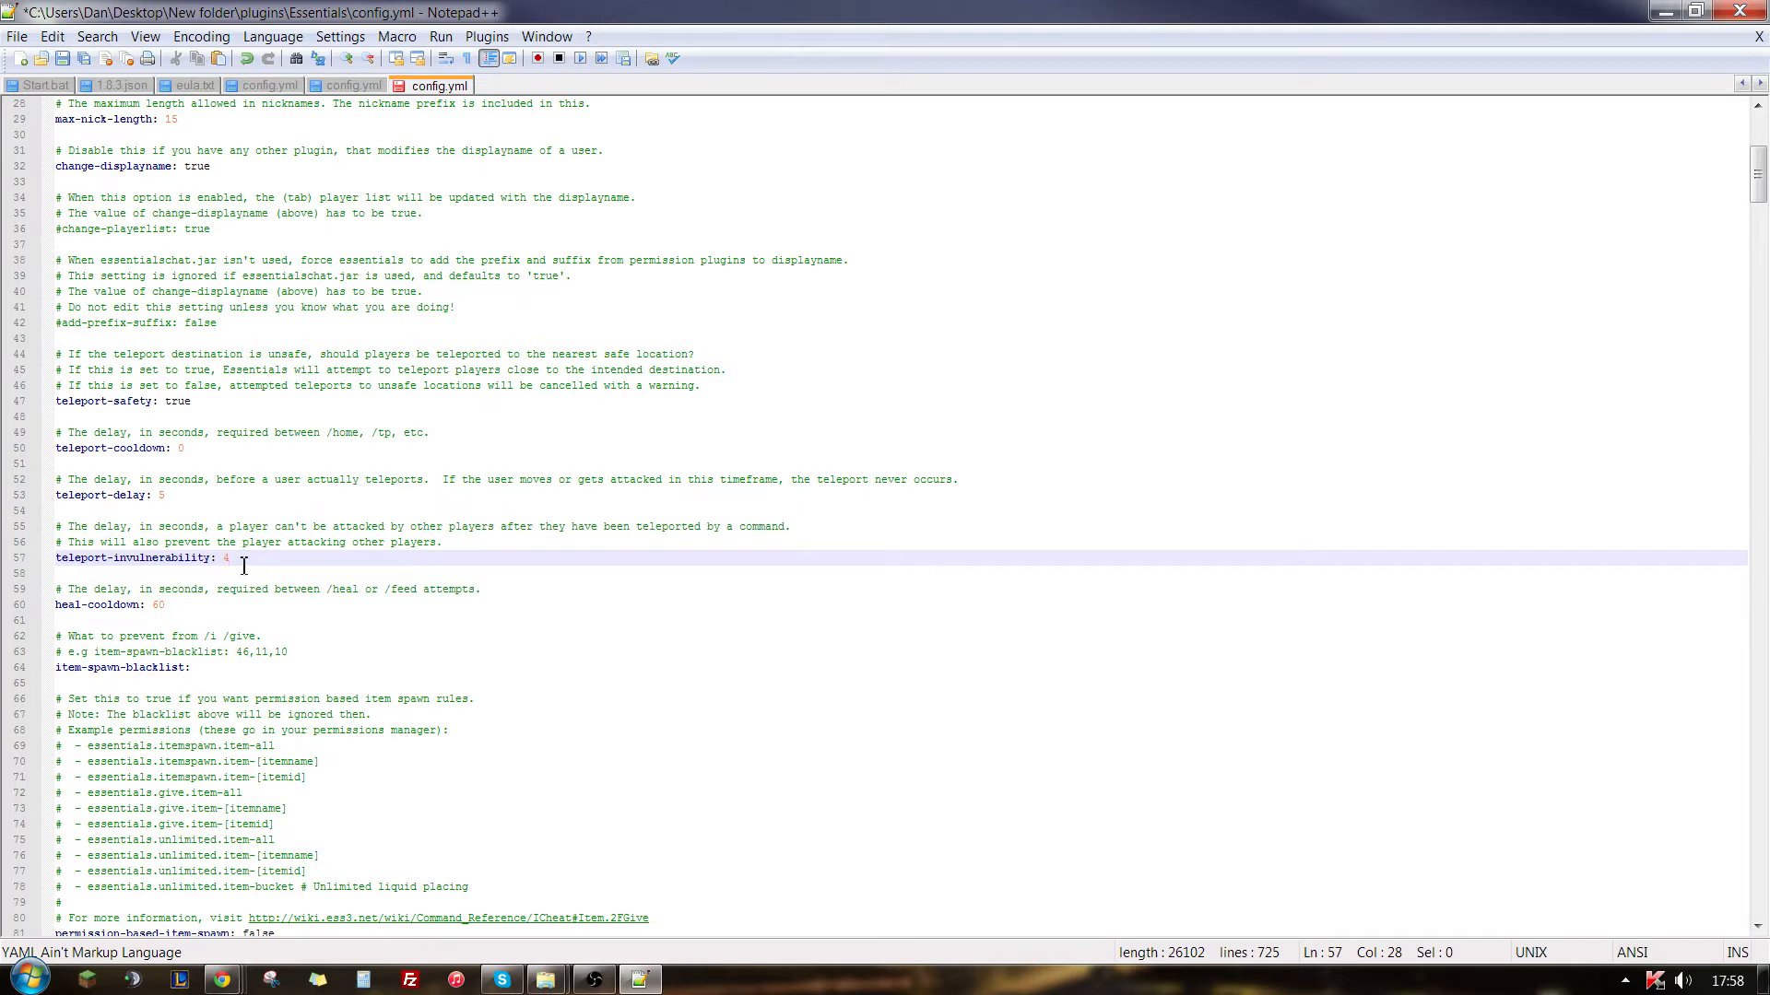
key("BackSpace")
type("0")
- Check the heal-cooldown setting and add item ID 46 to item-spawn-blacklist
left_click(199, 610)
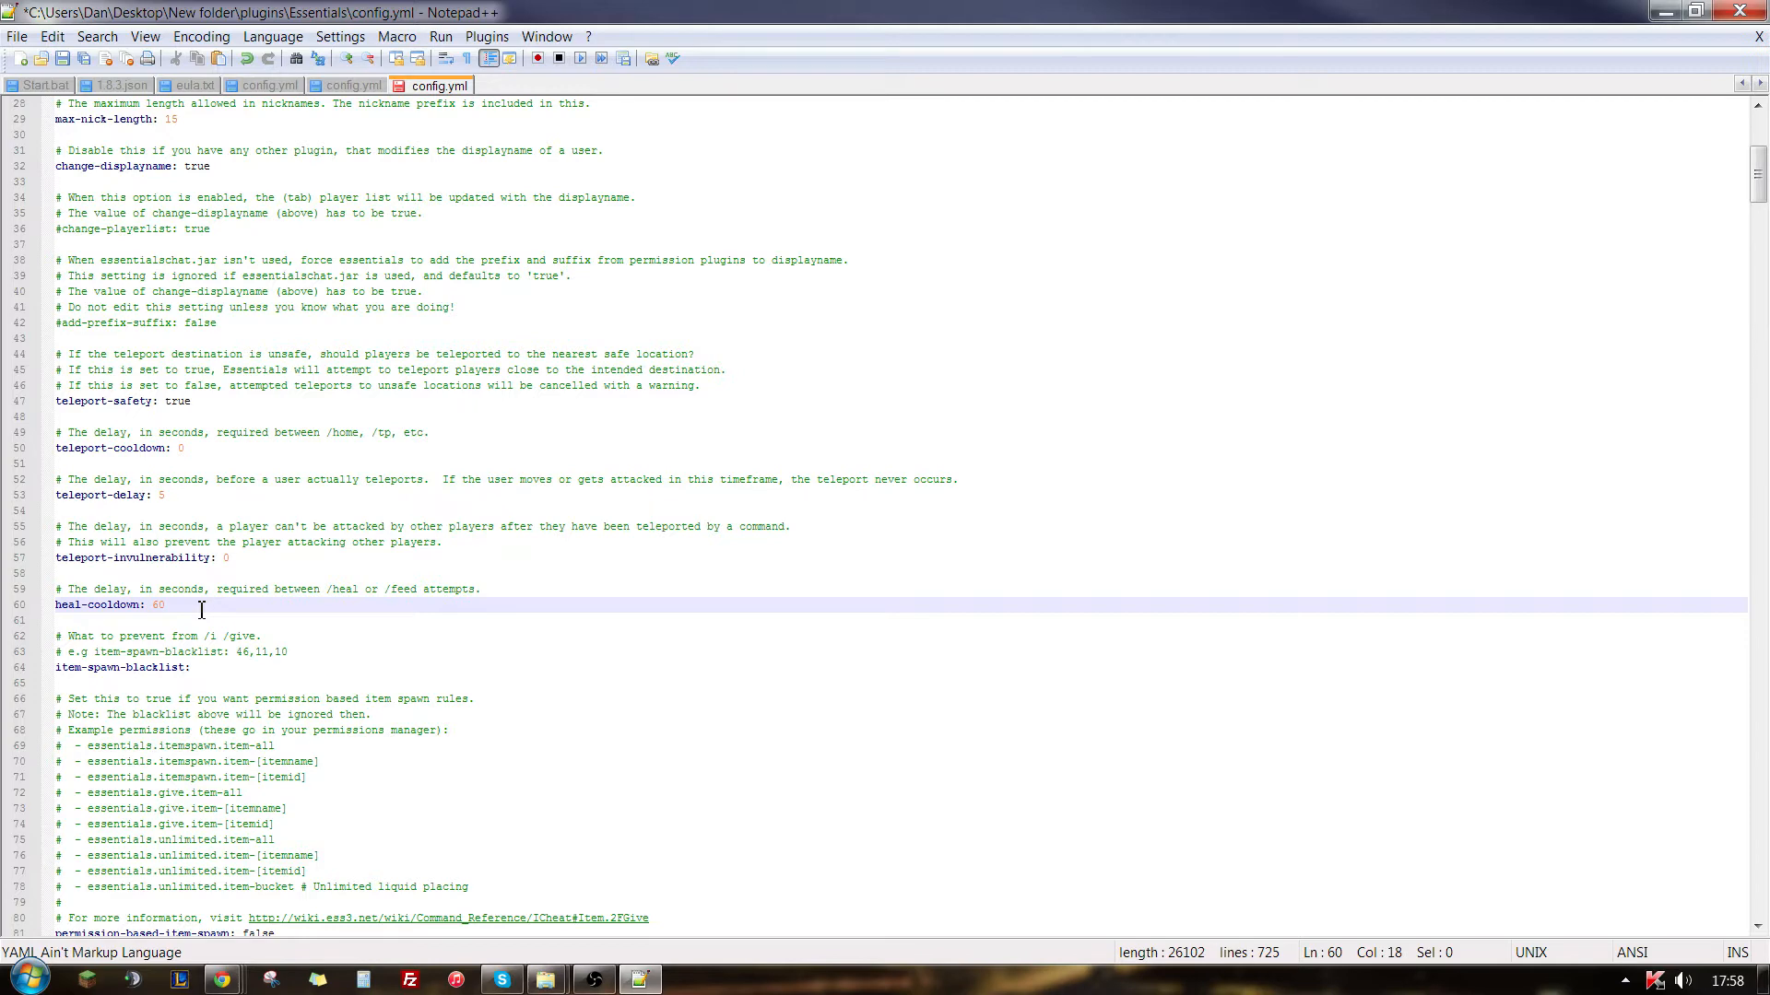
scroll(201, 610, "down", 2)
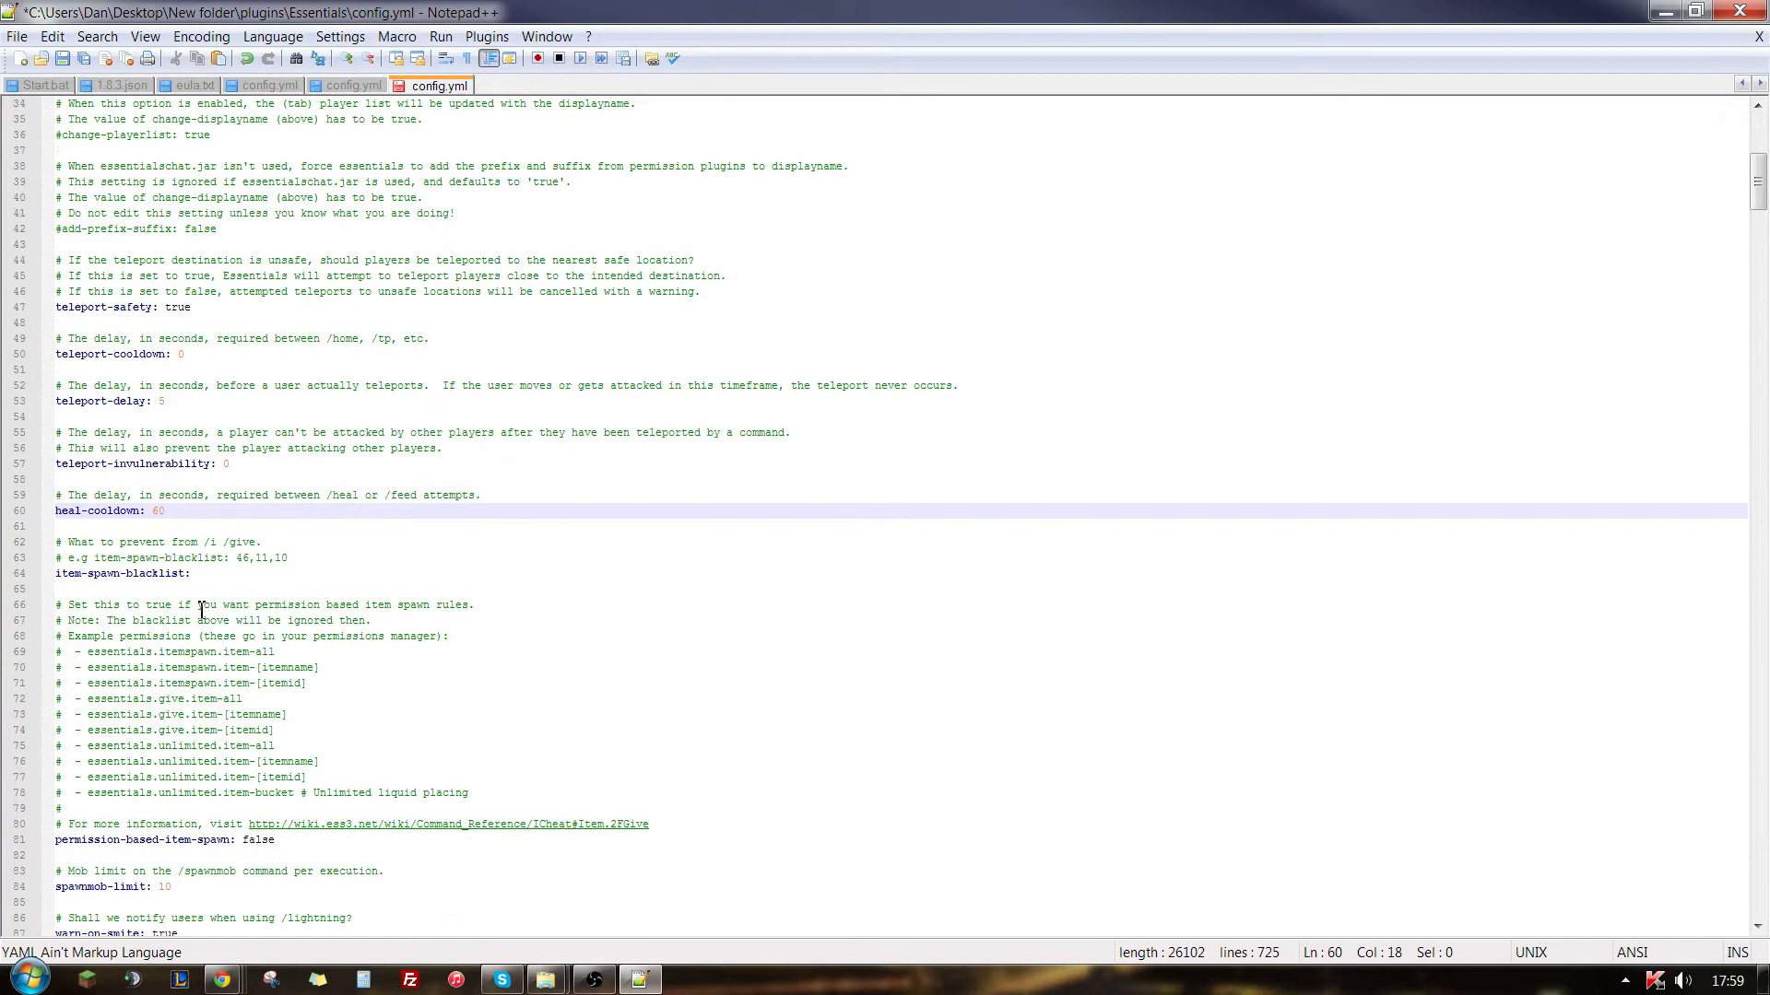
scroll(155, 562, "down", 3)
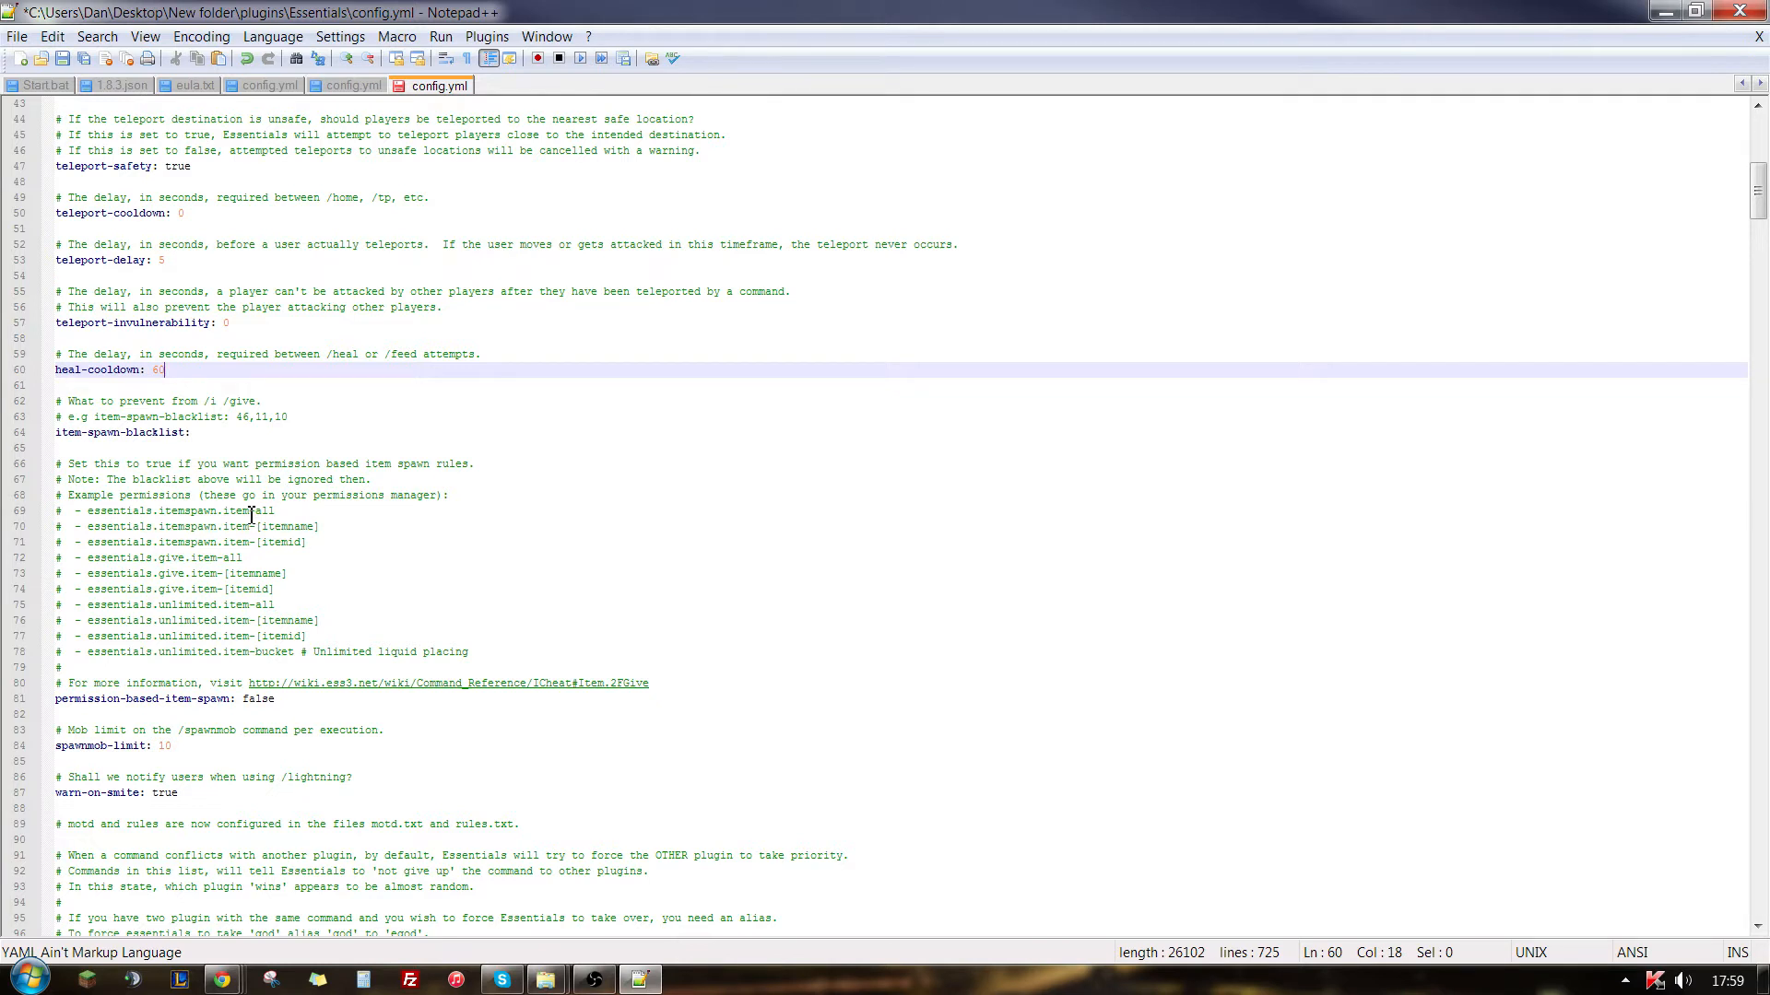
left_click(249, 429)
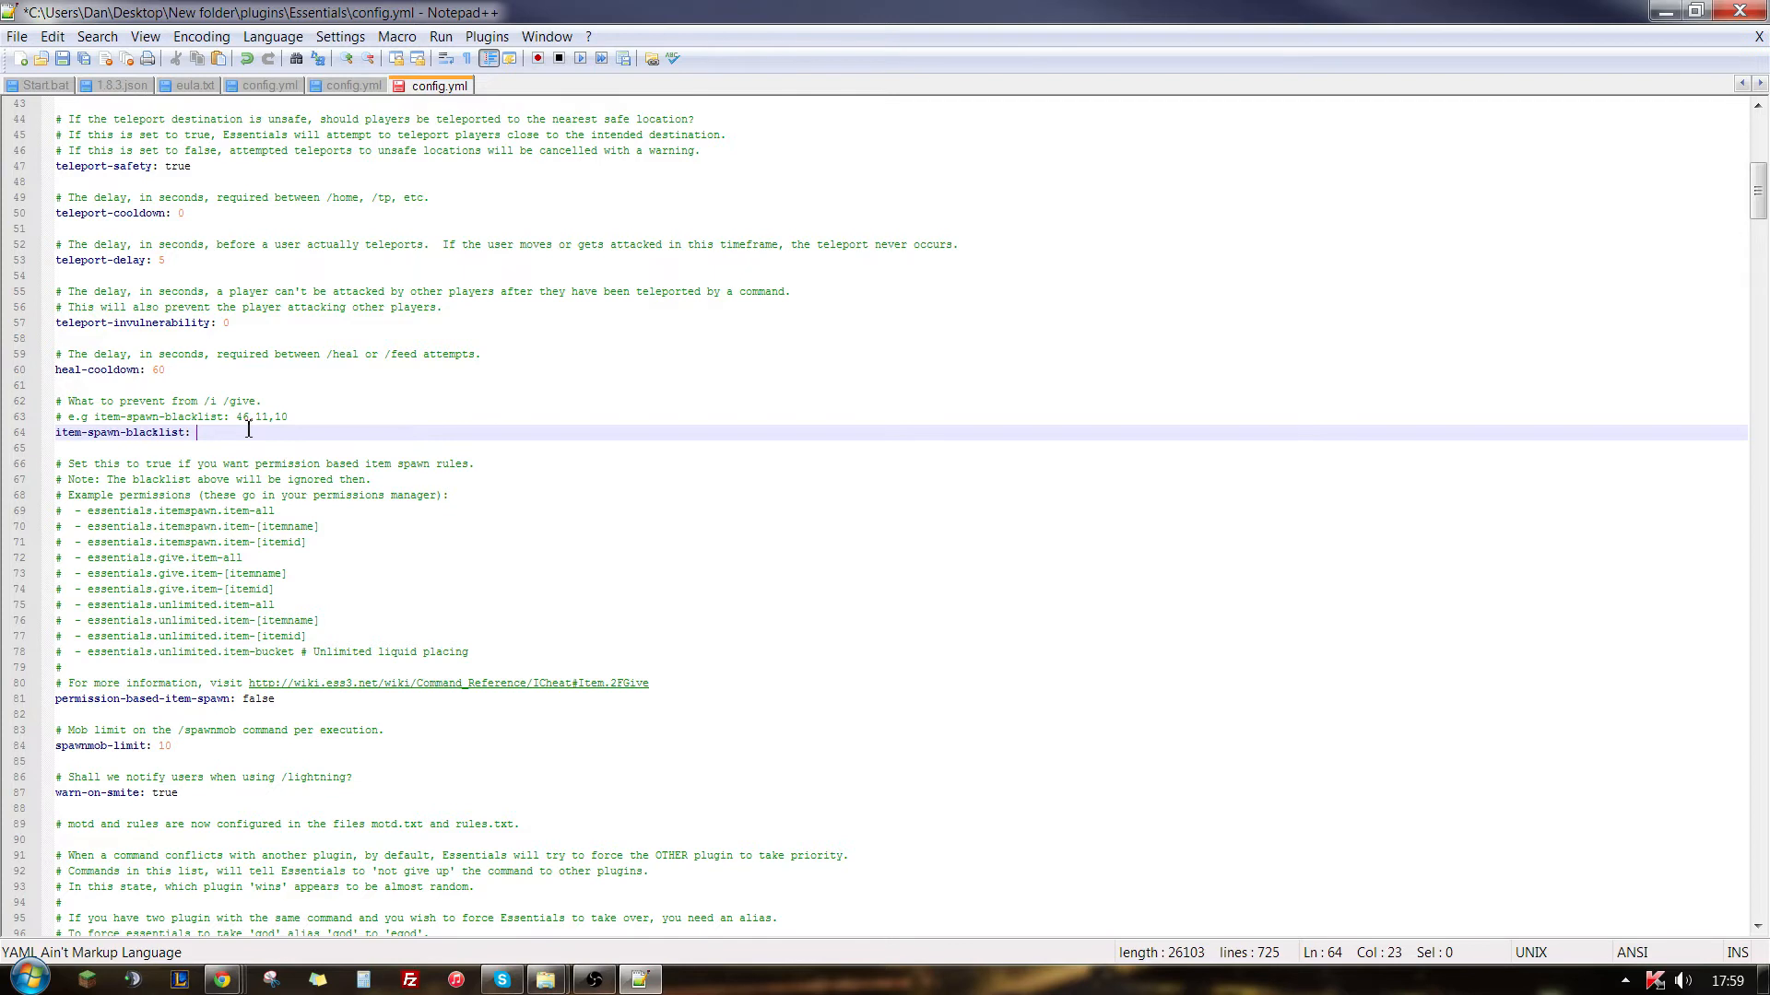
type("46")
- Examine the socialspy-commands list and the default player-commands list, including the teleport request and warp commands
scroll(231, 443, "down", 17)
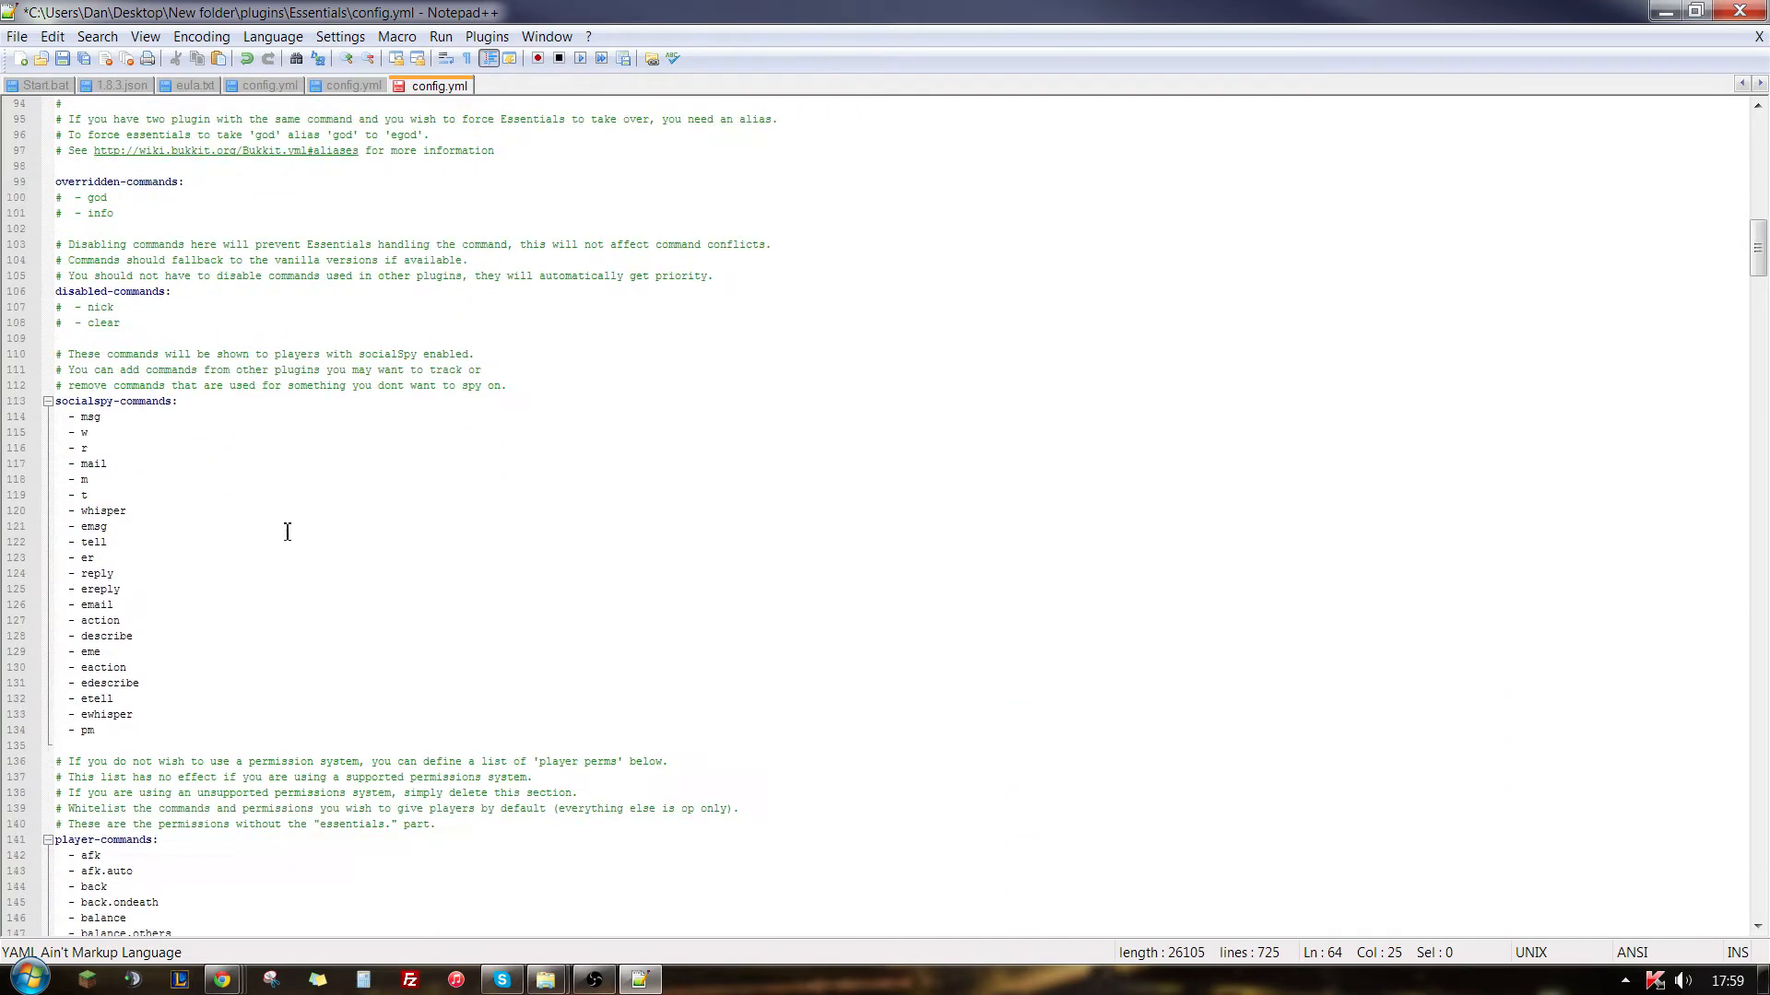
scroll(292, 512, "down", 2)
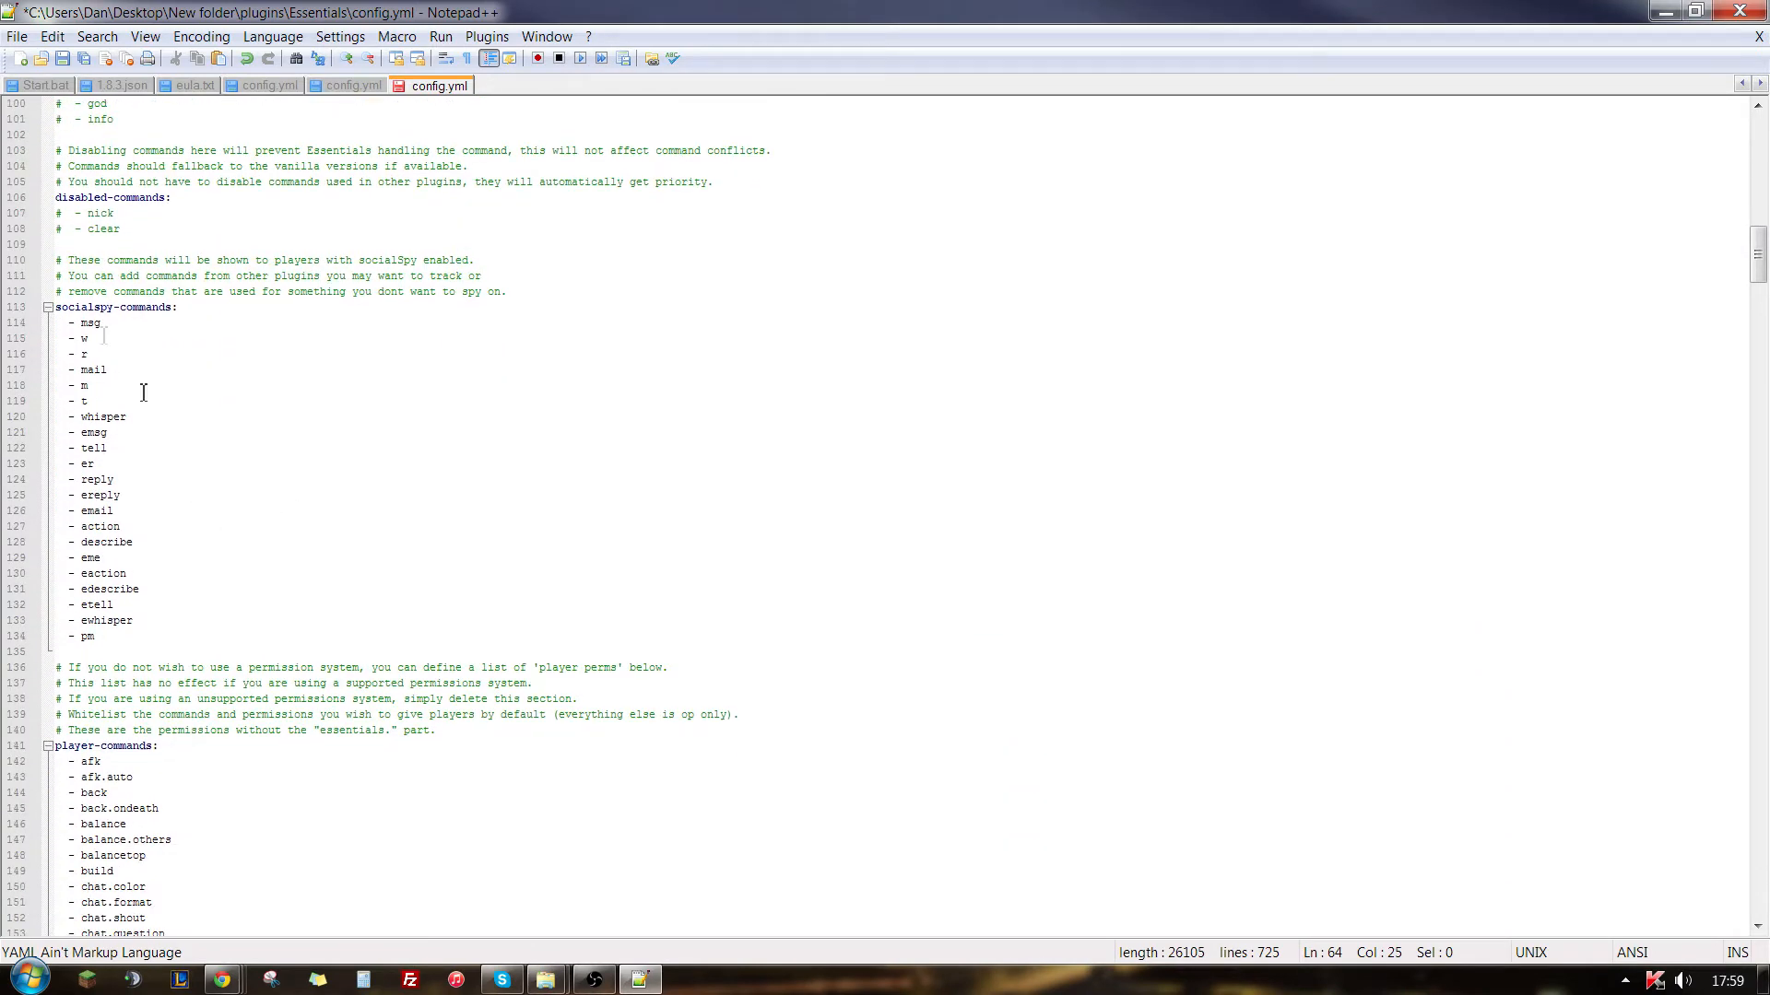
left_click(196, 317)
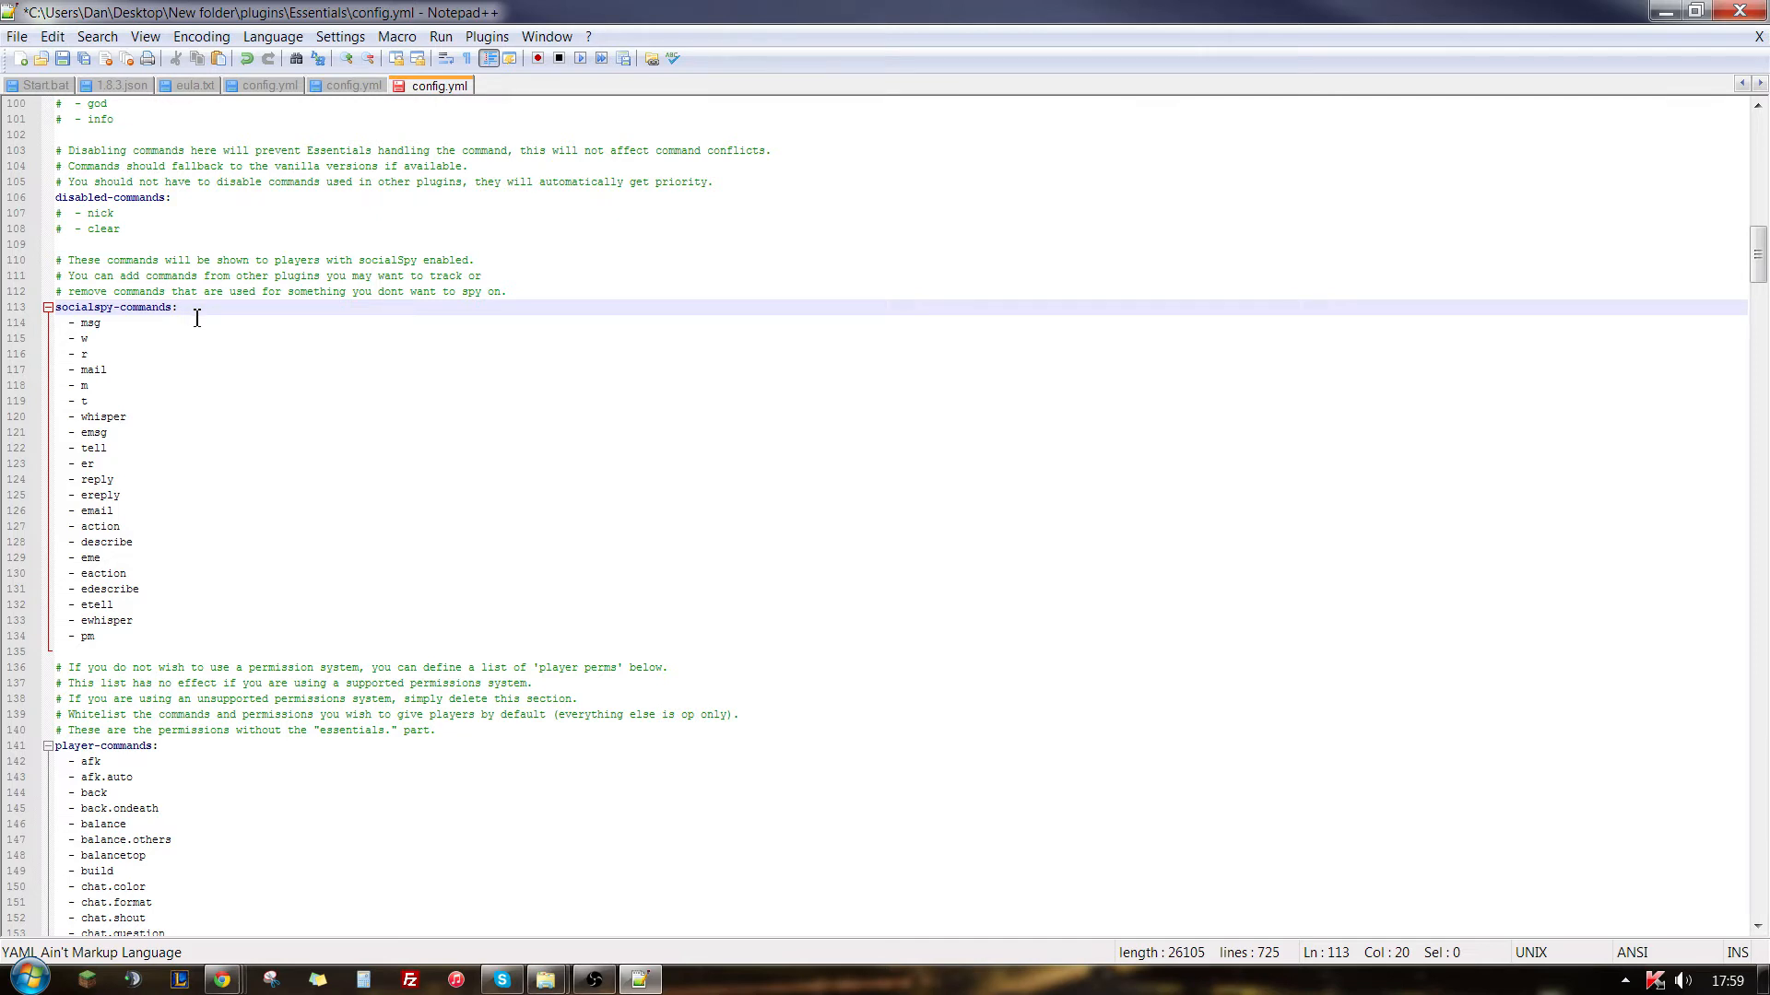
left_click(139, 328)
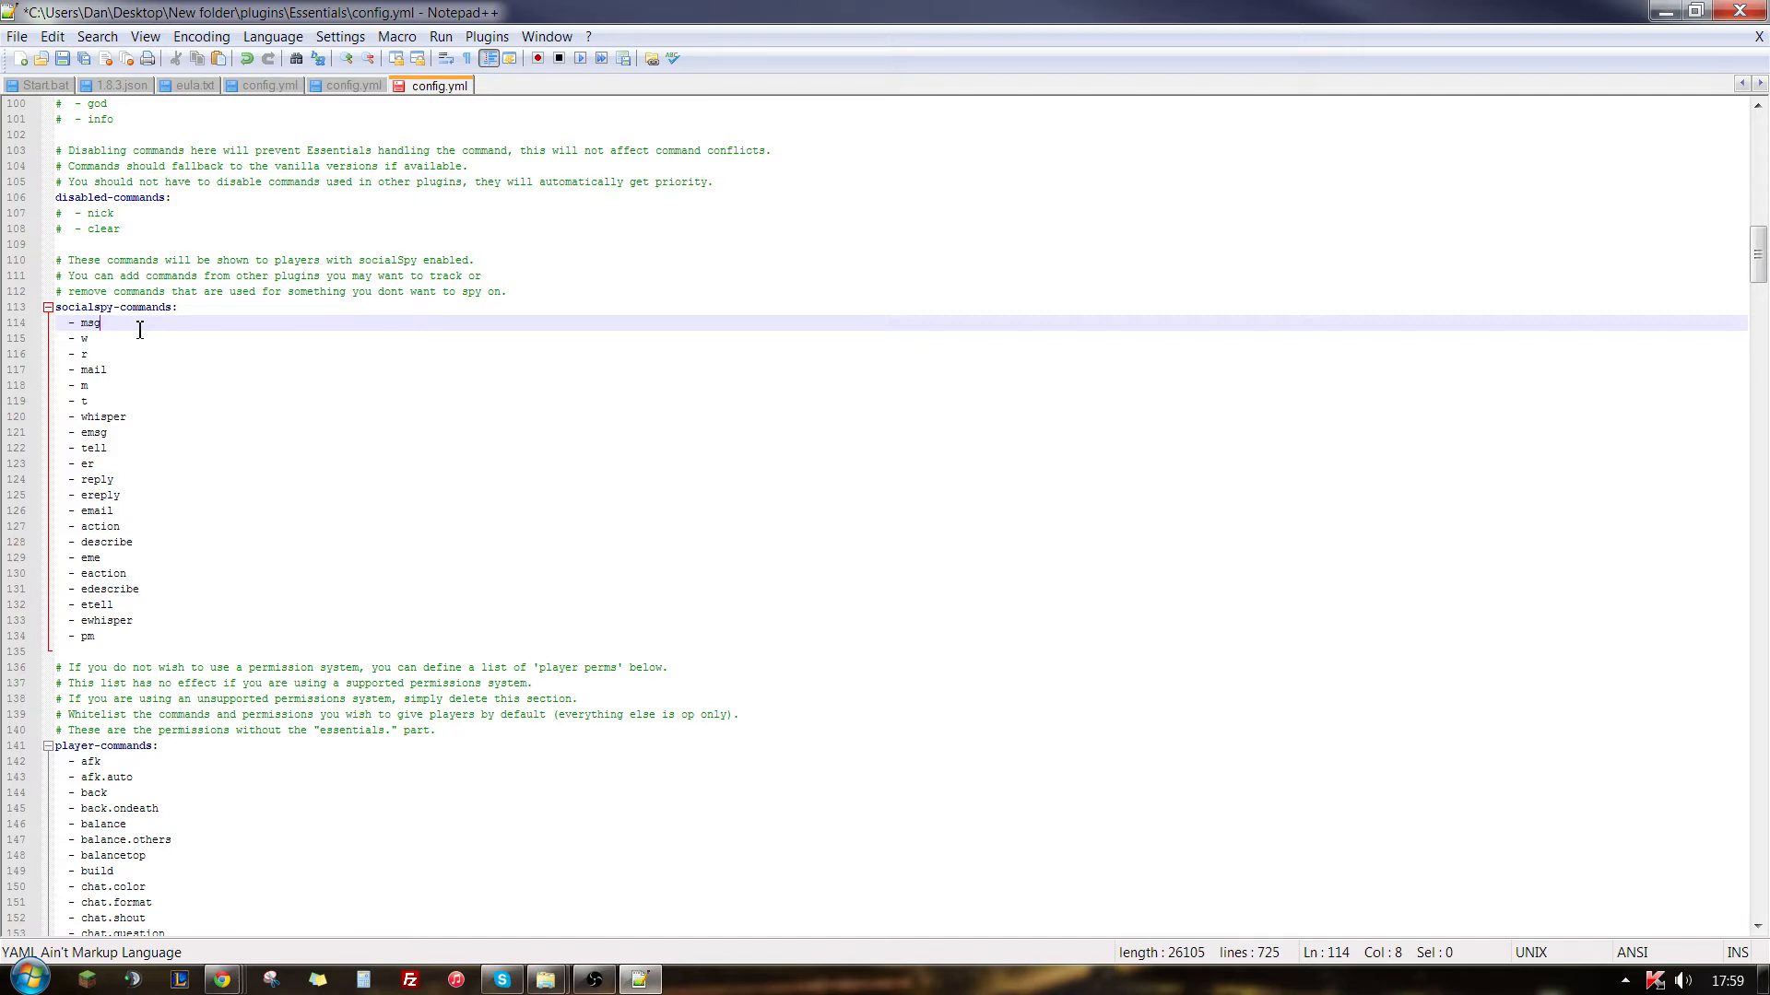
scroll(139, 330, "down", 8)
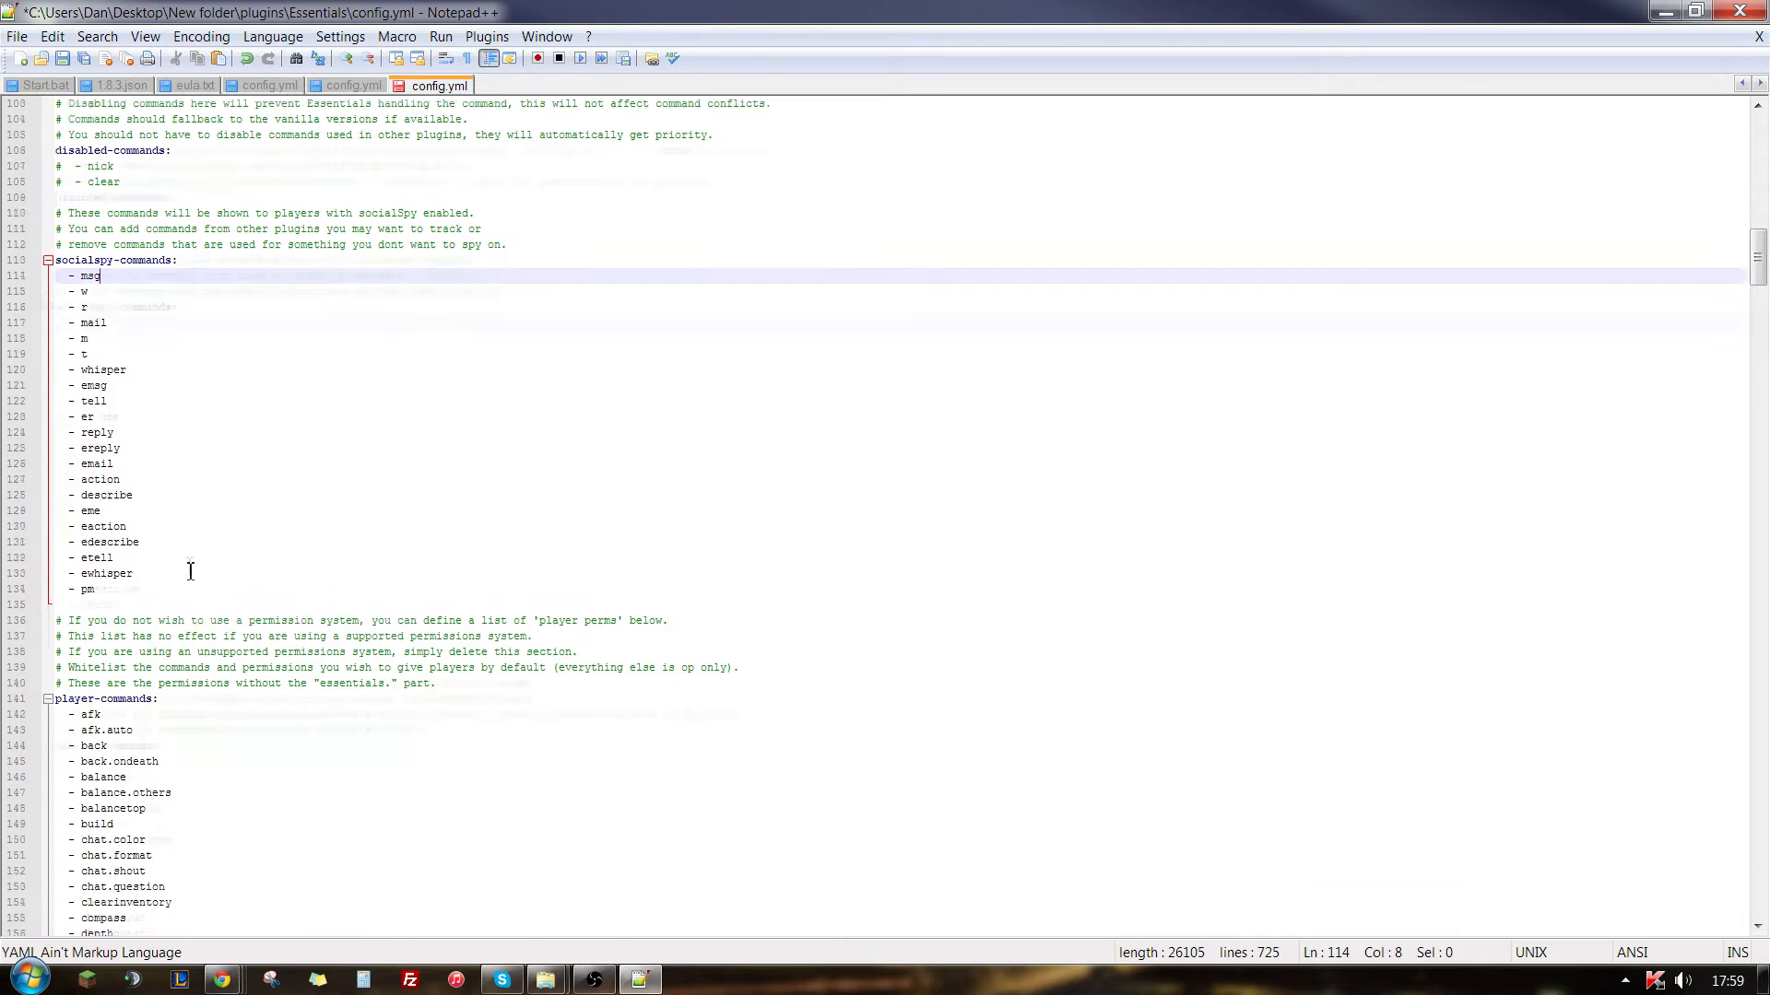
scroll(204, 408, "down", 20)
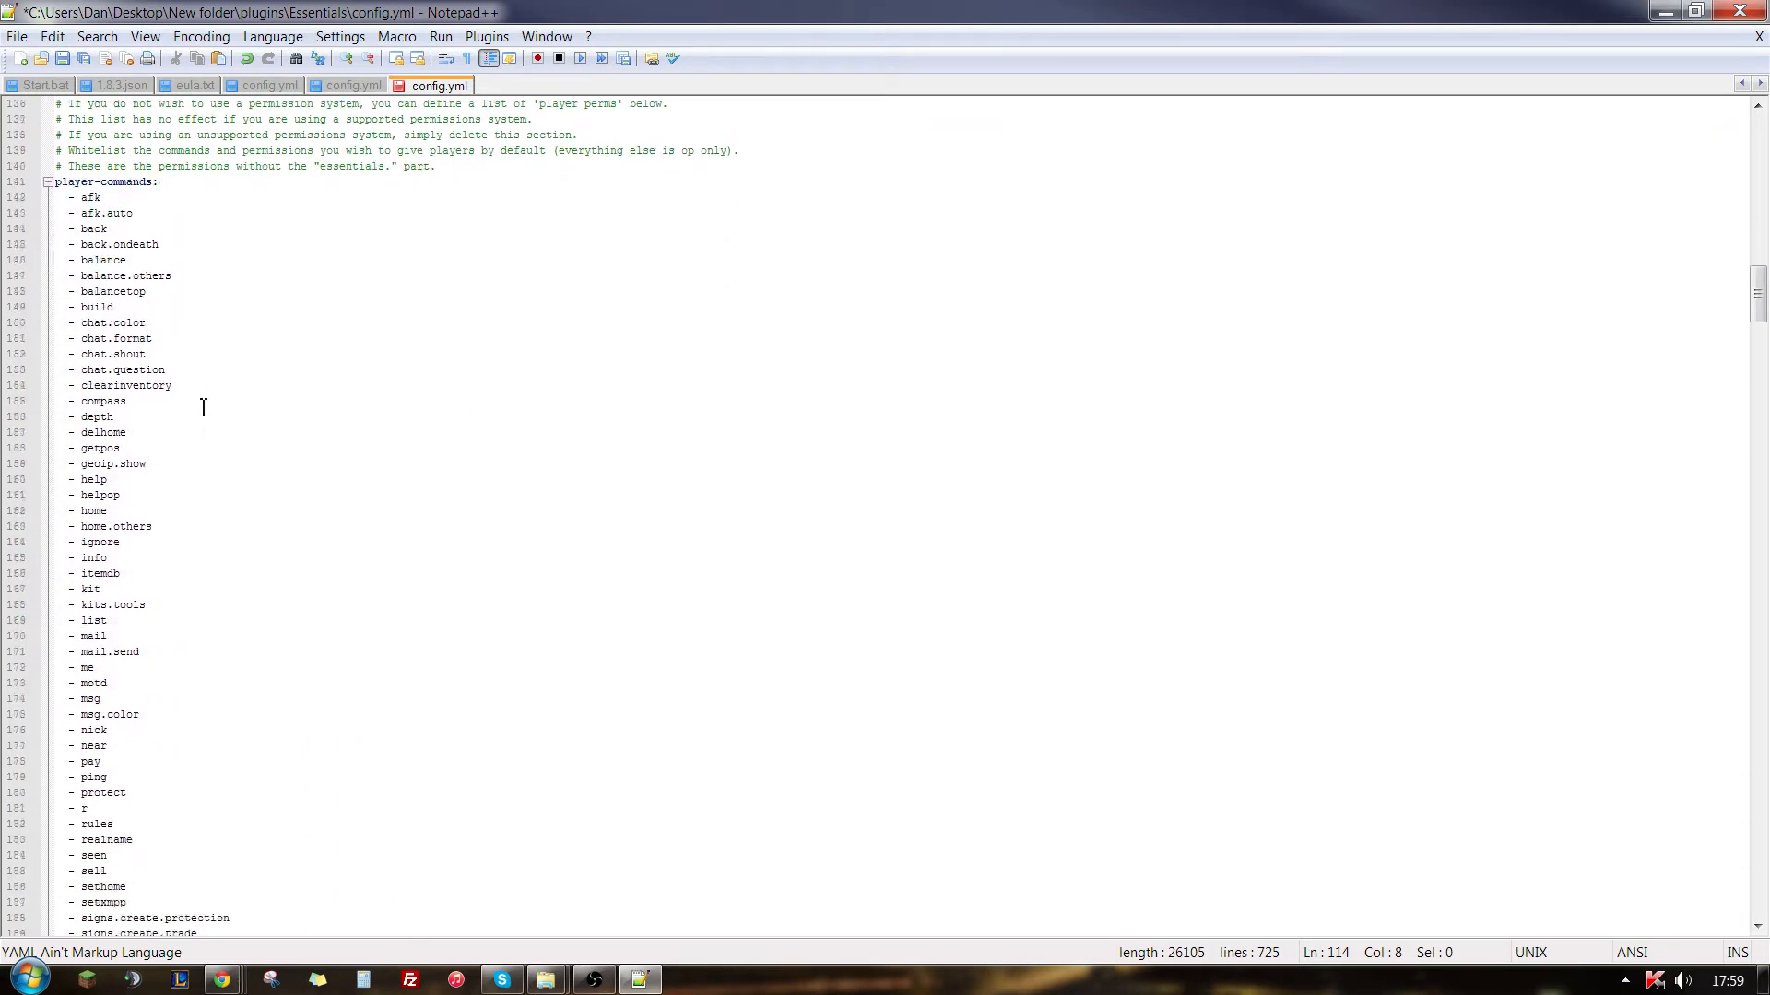
scroll(203, 402, "down", 6)
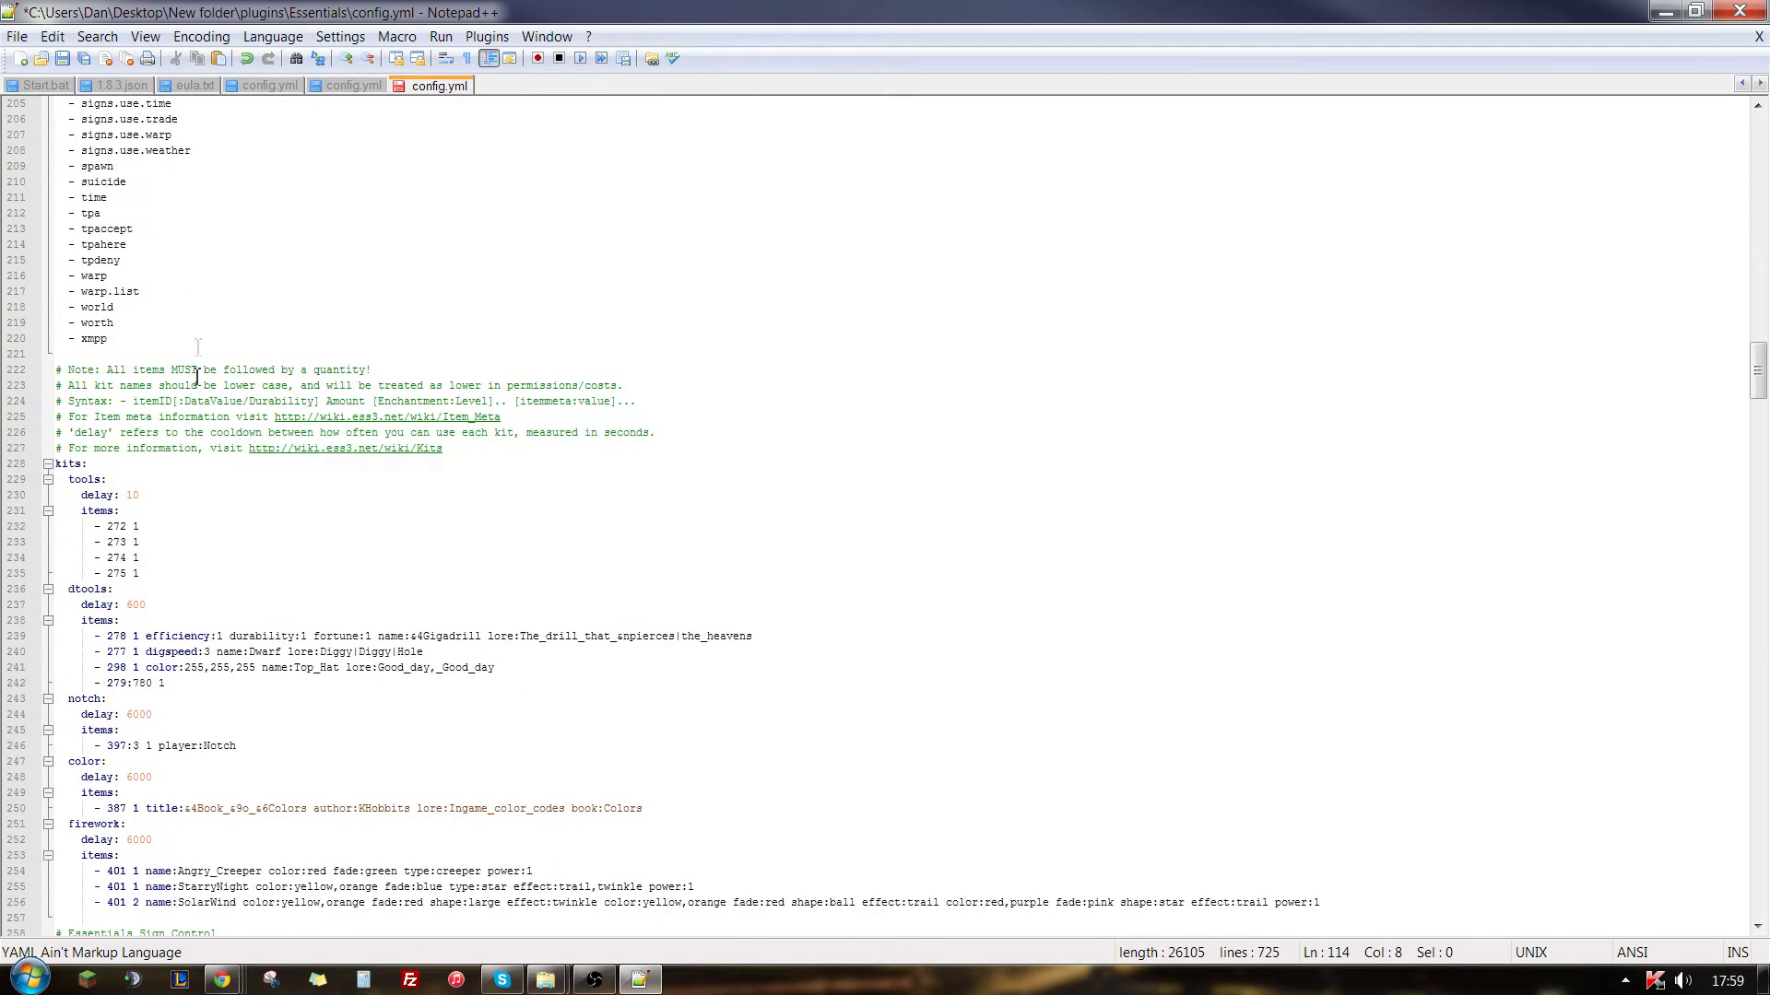
left_click_drag(134, 322, 52, 231)
left_click(229, 291)
- Examine the kits section, focusing on the tools and dtools kits and the item lines of the tools kit
scroll(229, 379, "down", 4)
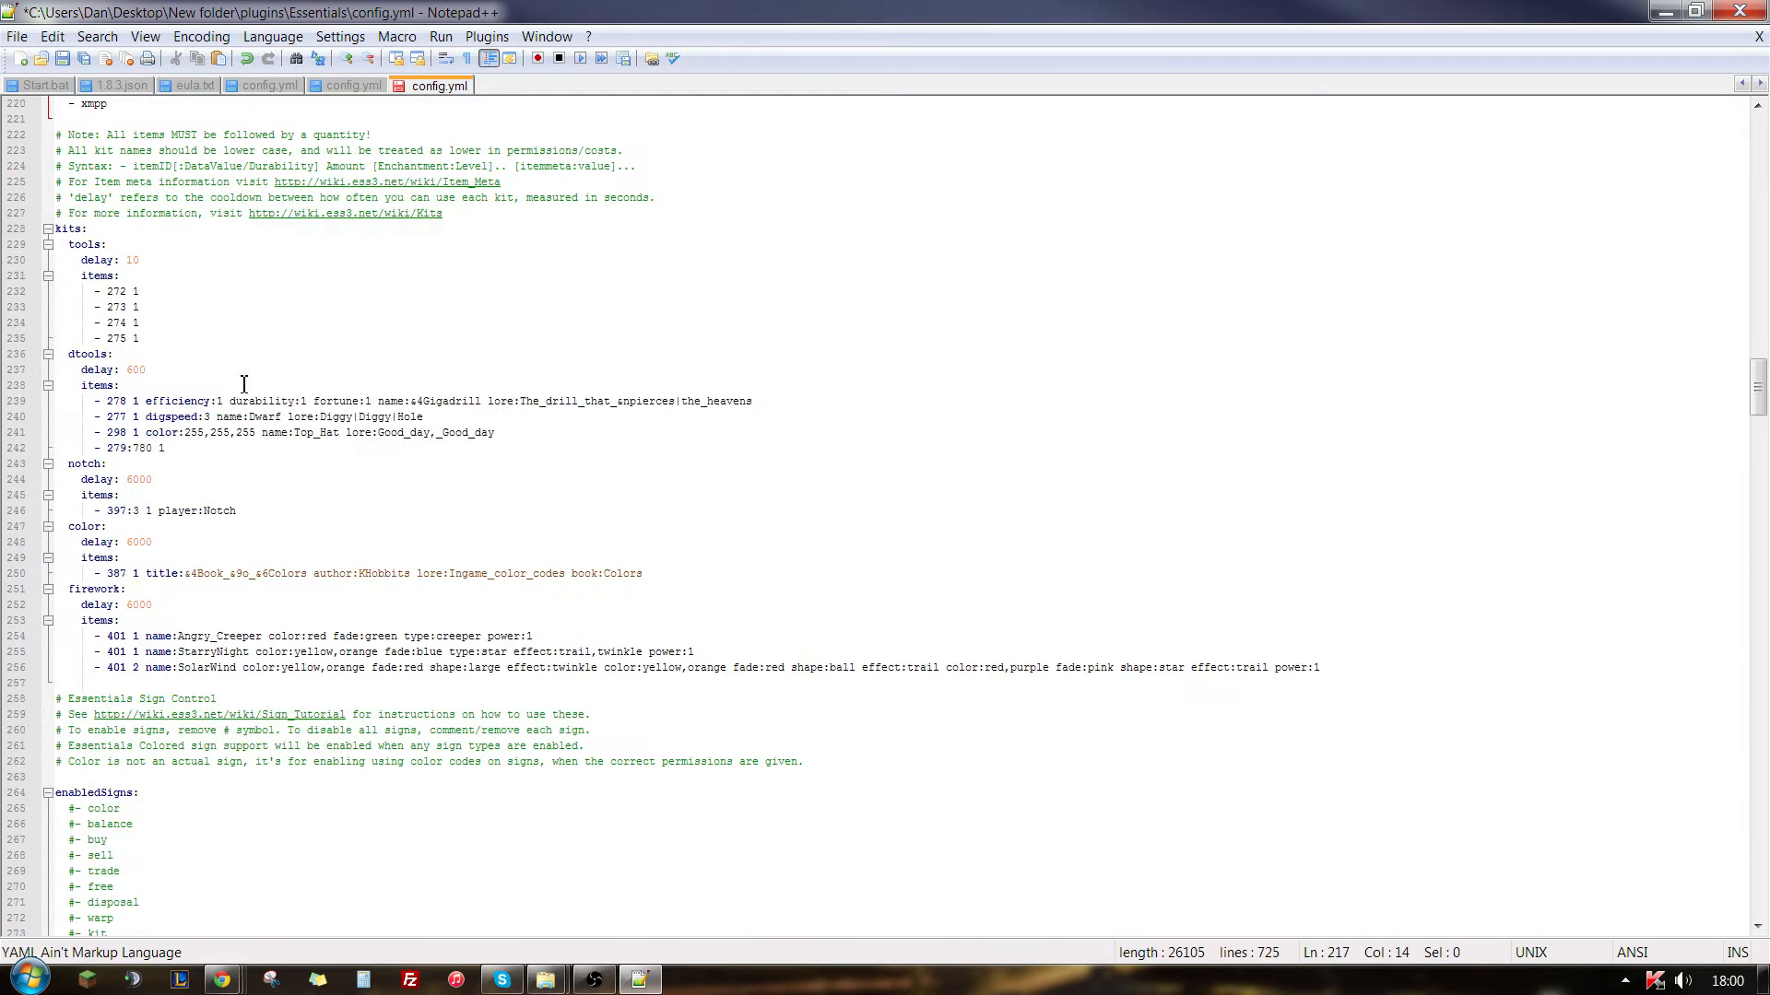
scroll(241, 383, "down", 2)
left_click_drag(204, 357, 61, 177)
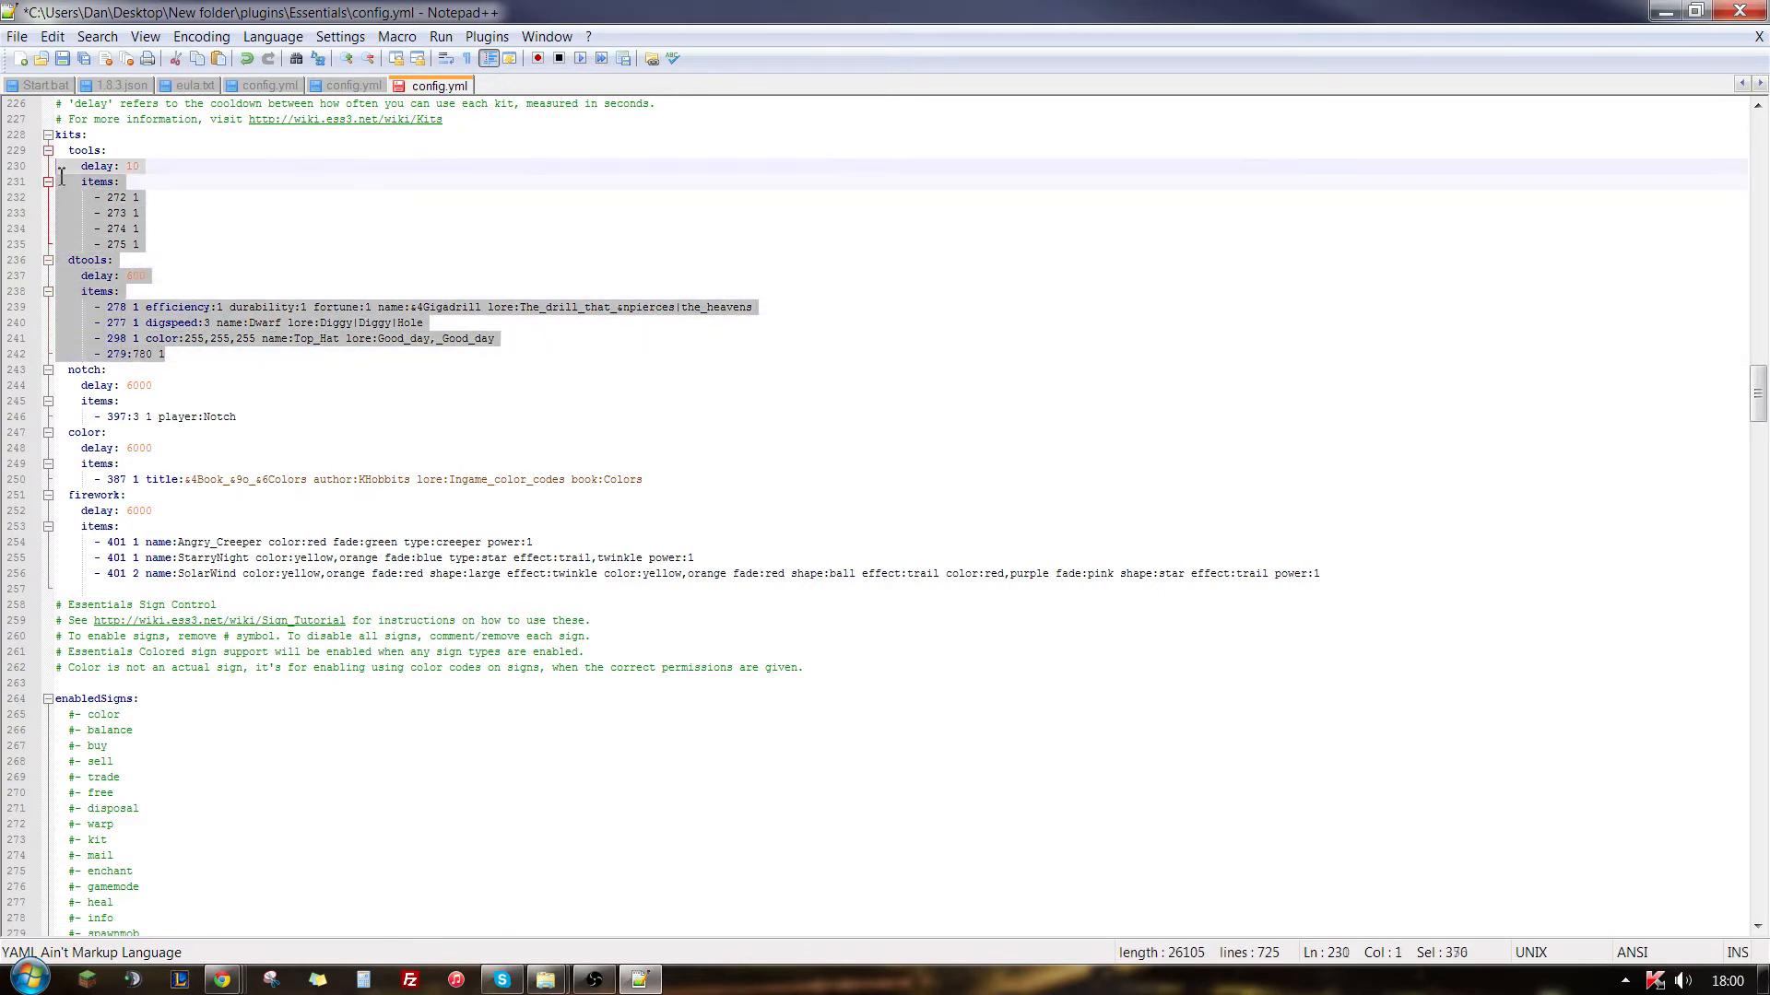
left_click(217, 176)
left_click(225, 228)
left_click_drag(140, 212, 57, 215)
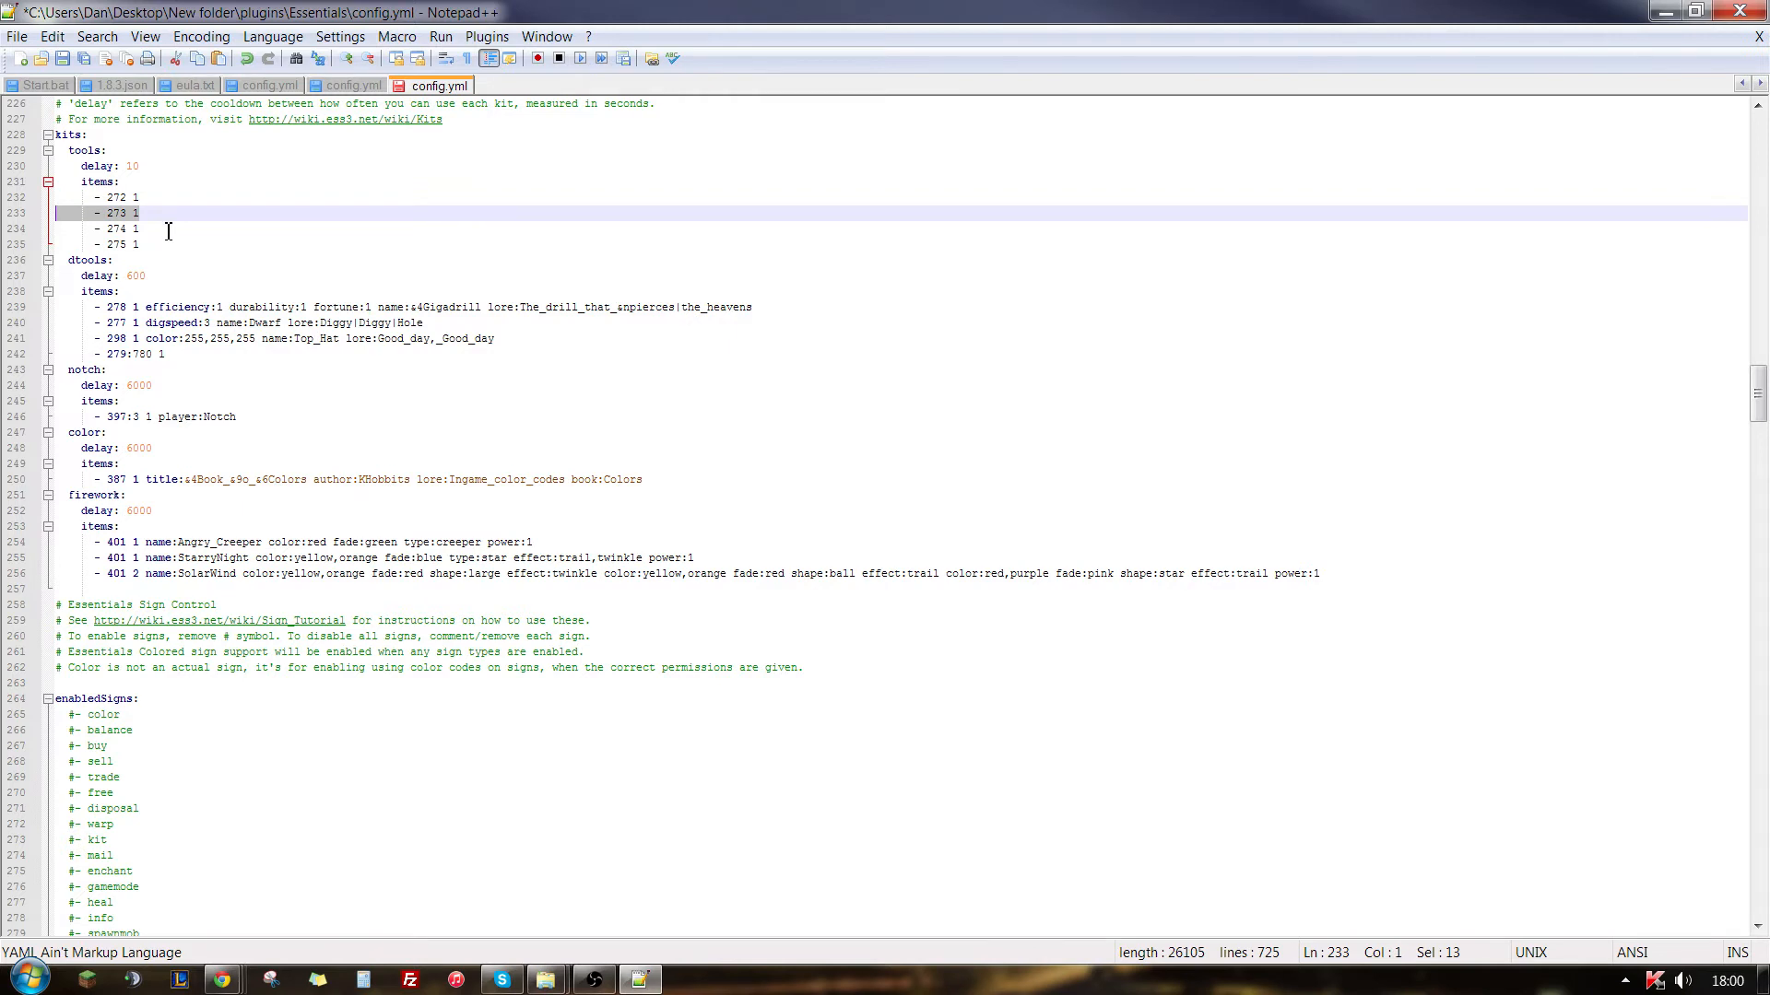
left_click(169, 230)
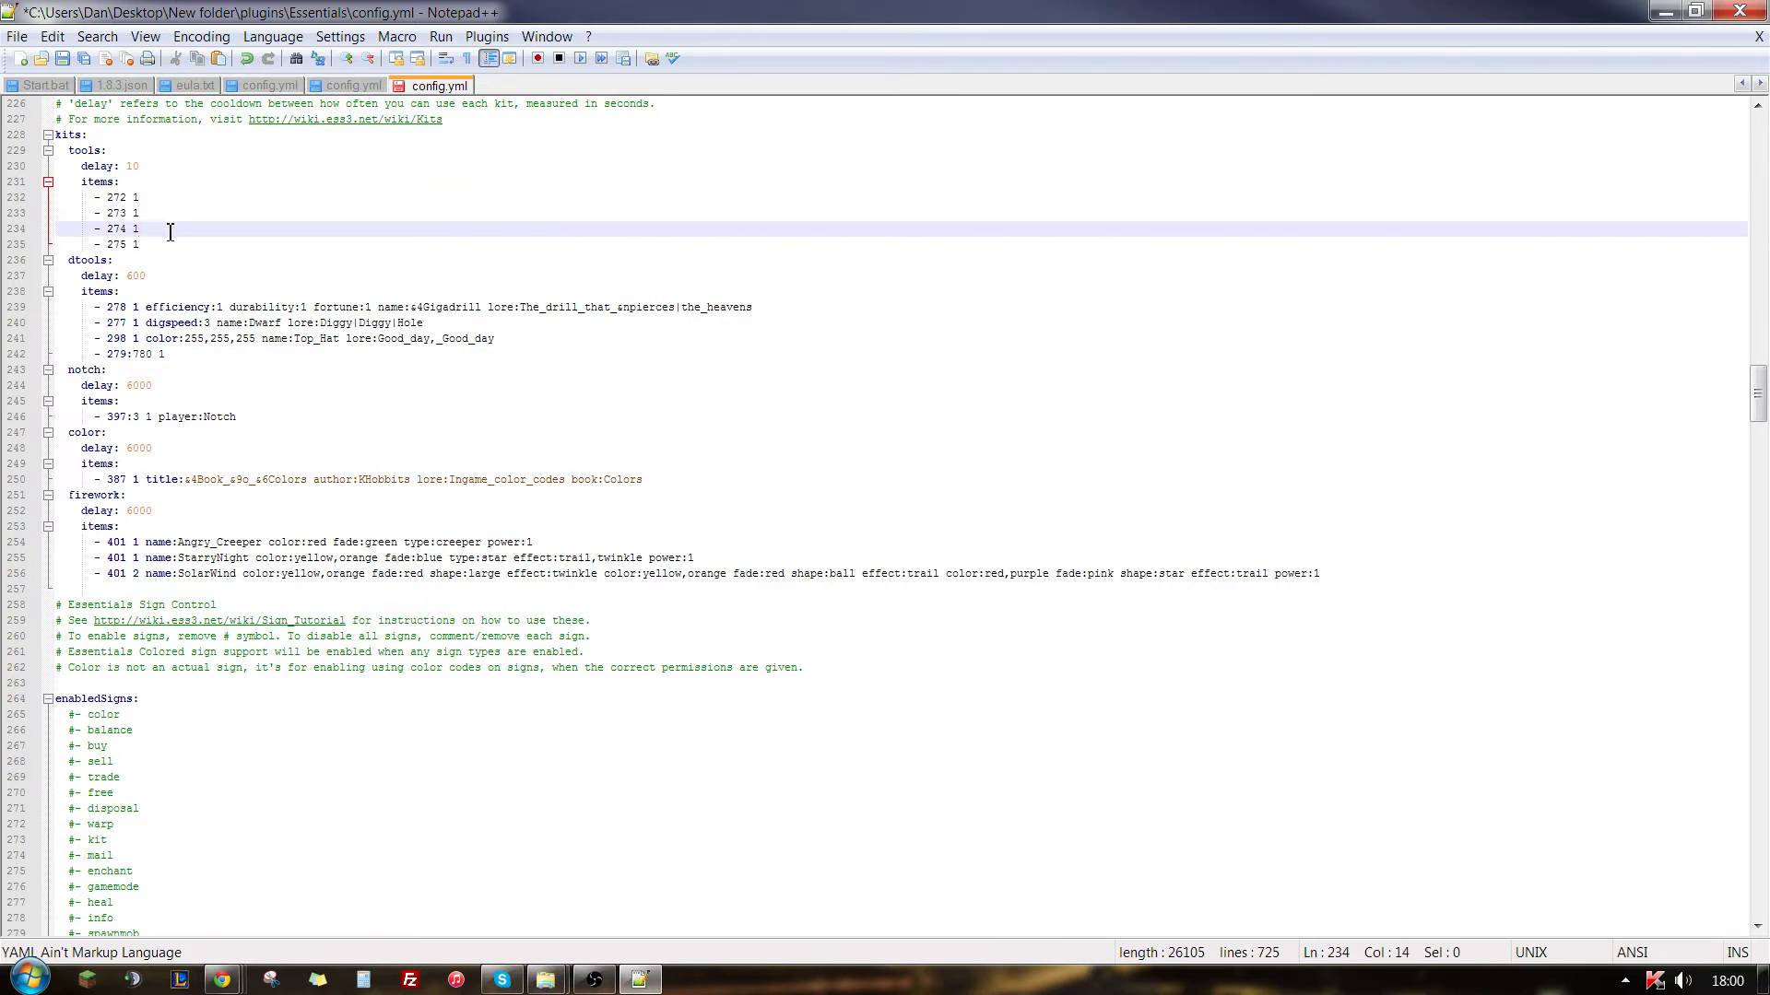
left_click_drag(171, 233, 27, 234)
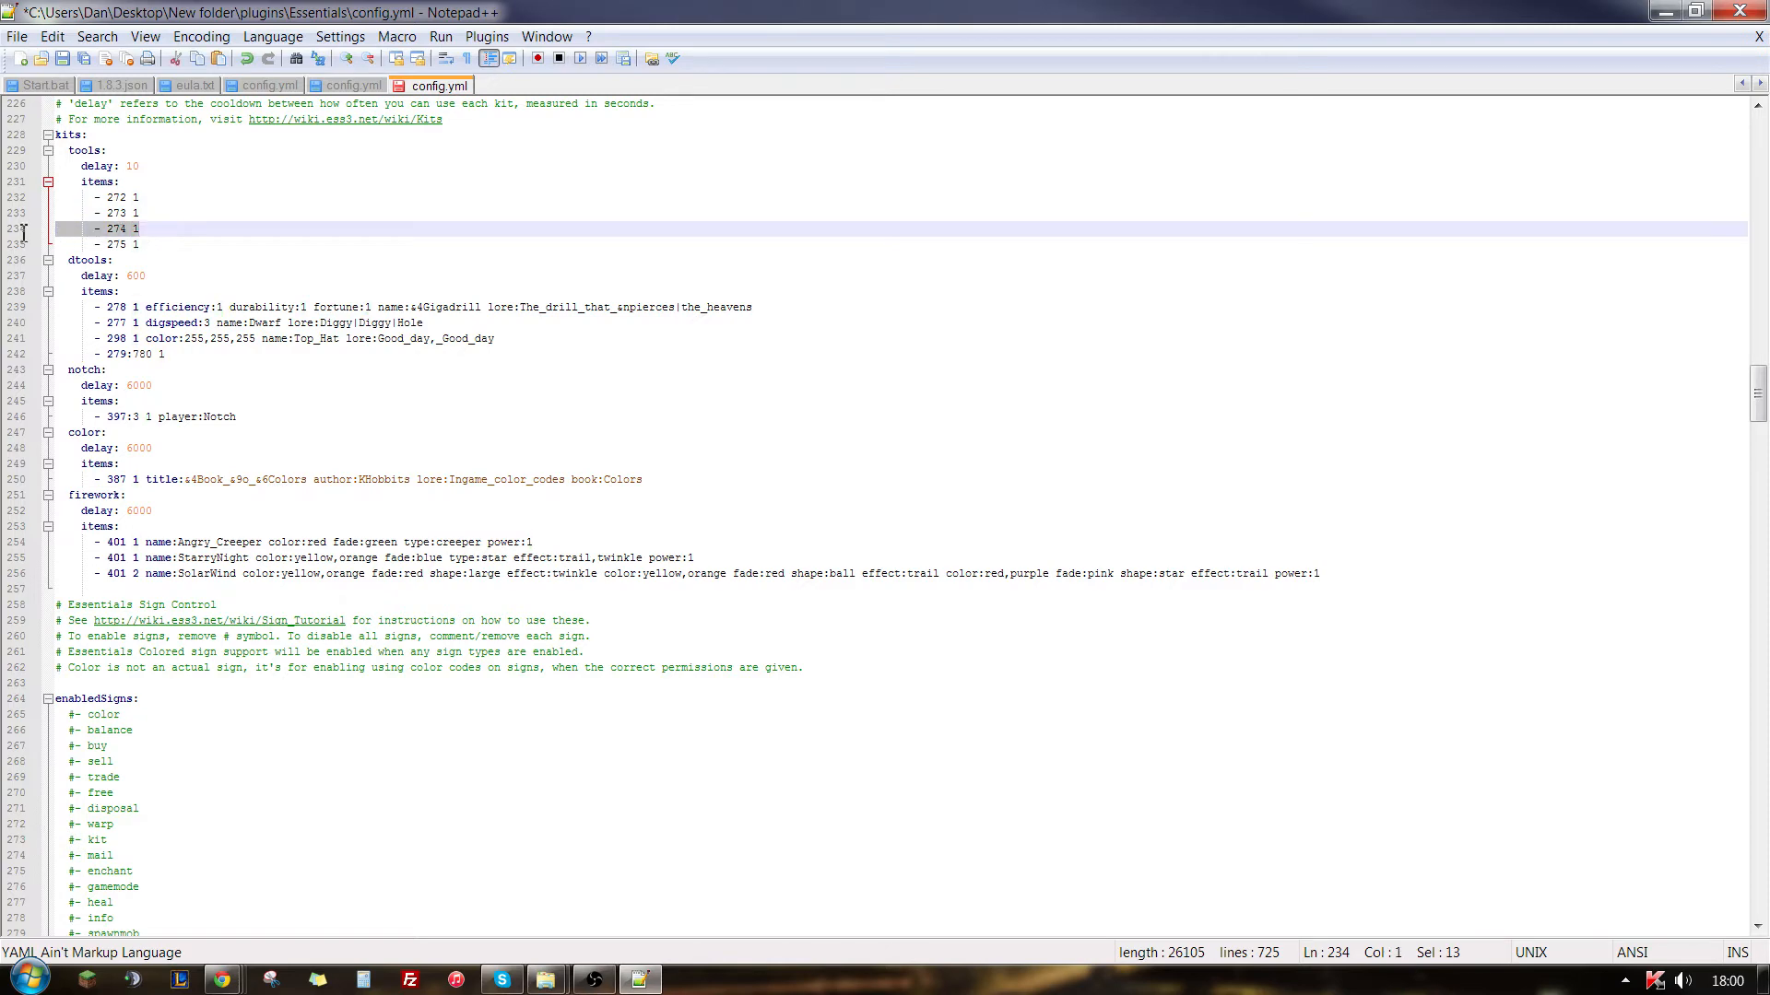
left_click(186, 218)
- Examine the enabledSigns list in the Essentials Sign Control section, including the color and repair entries
scroll(282, 442, "down", 15)
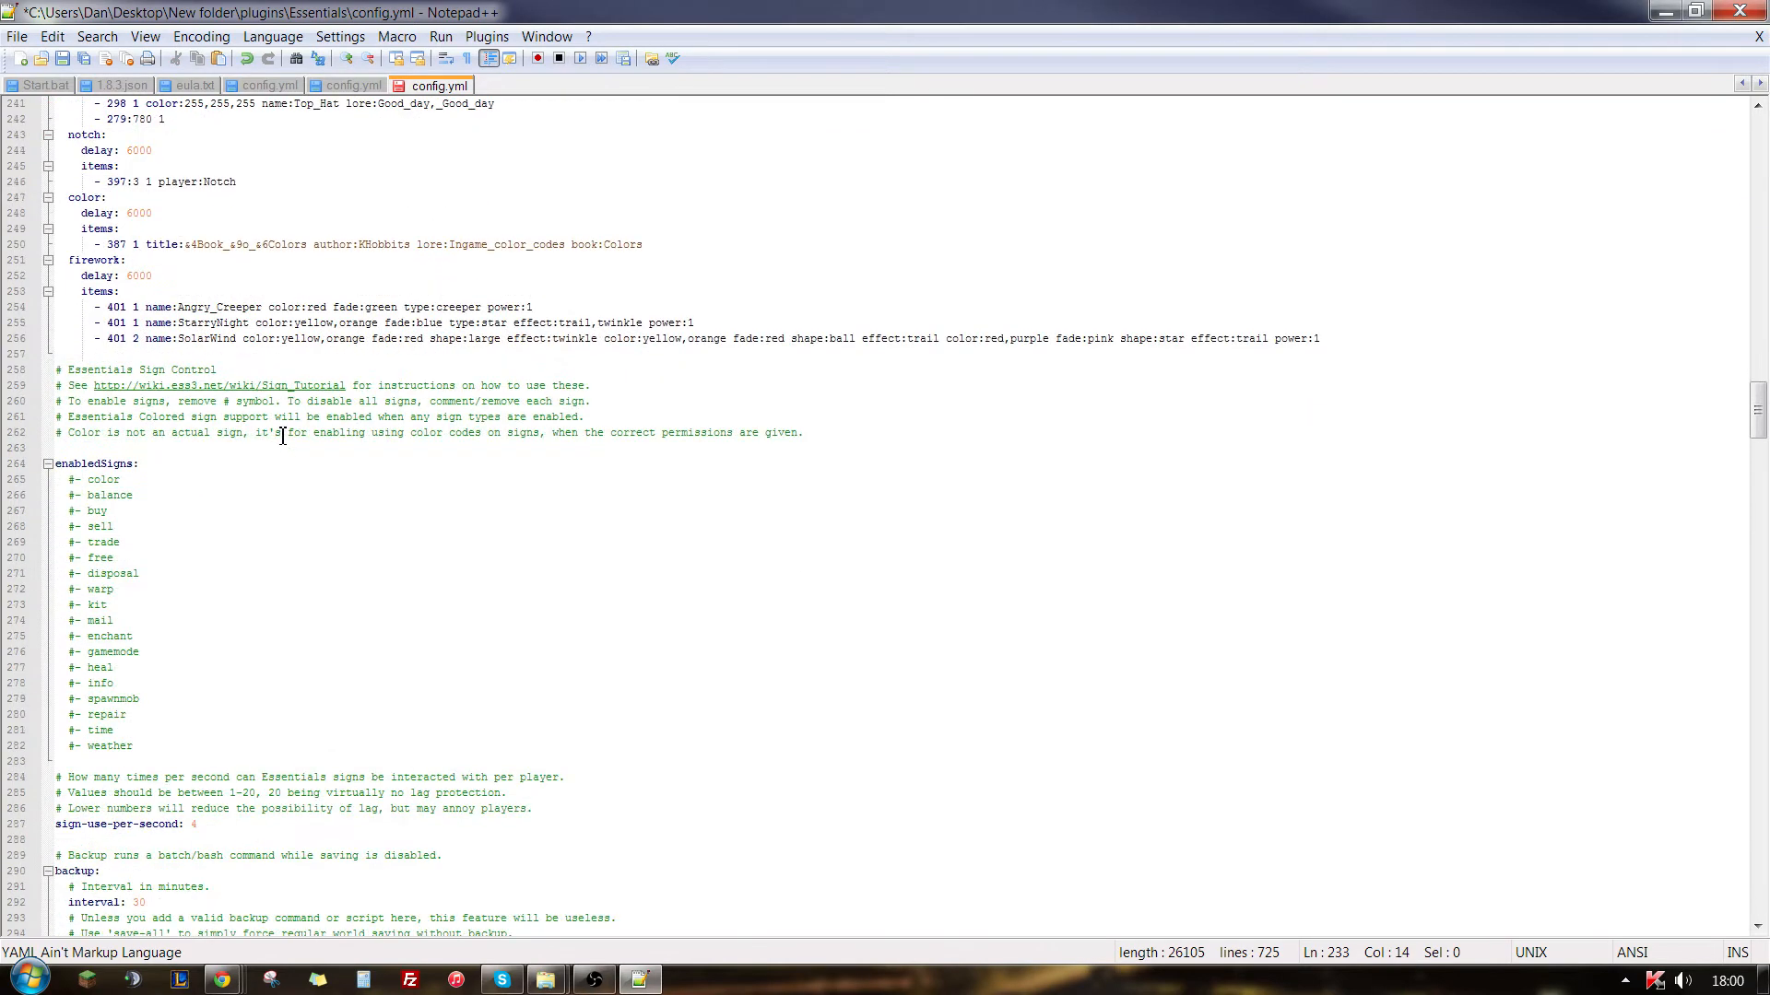
scroll(282, 476, "down", 6)
scroll(253, 513, "up", 16)
left_click(179, 488)
scroll(188, 520, "down", 6)
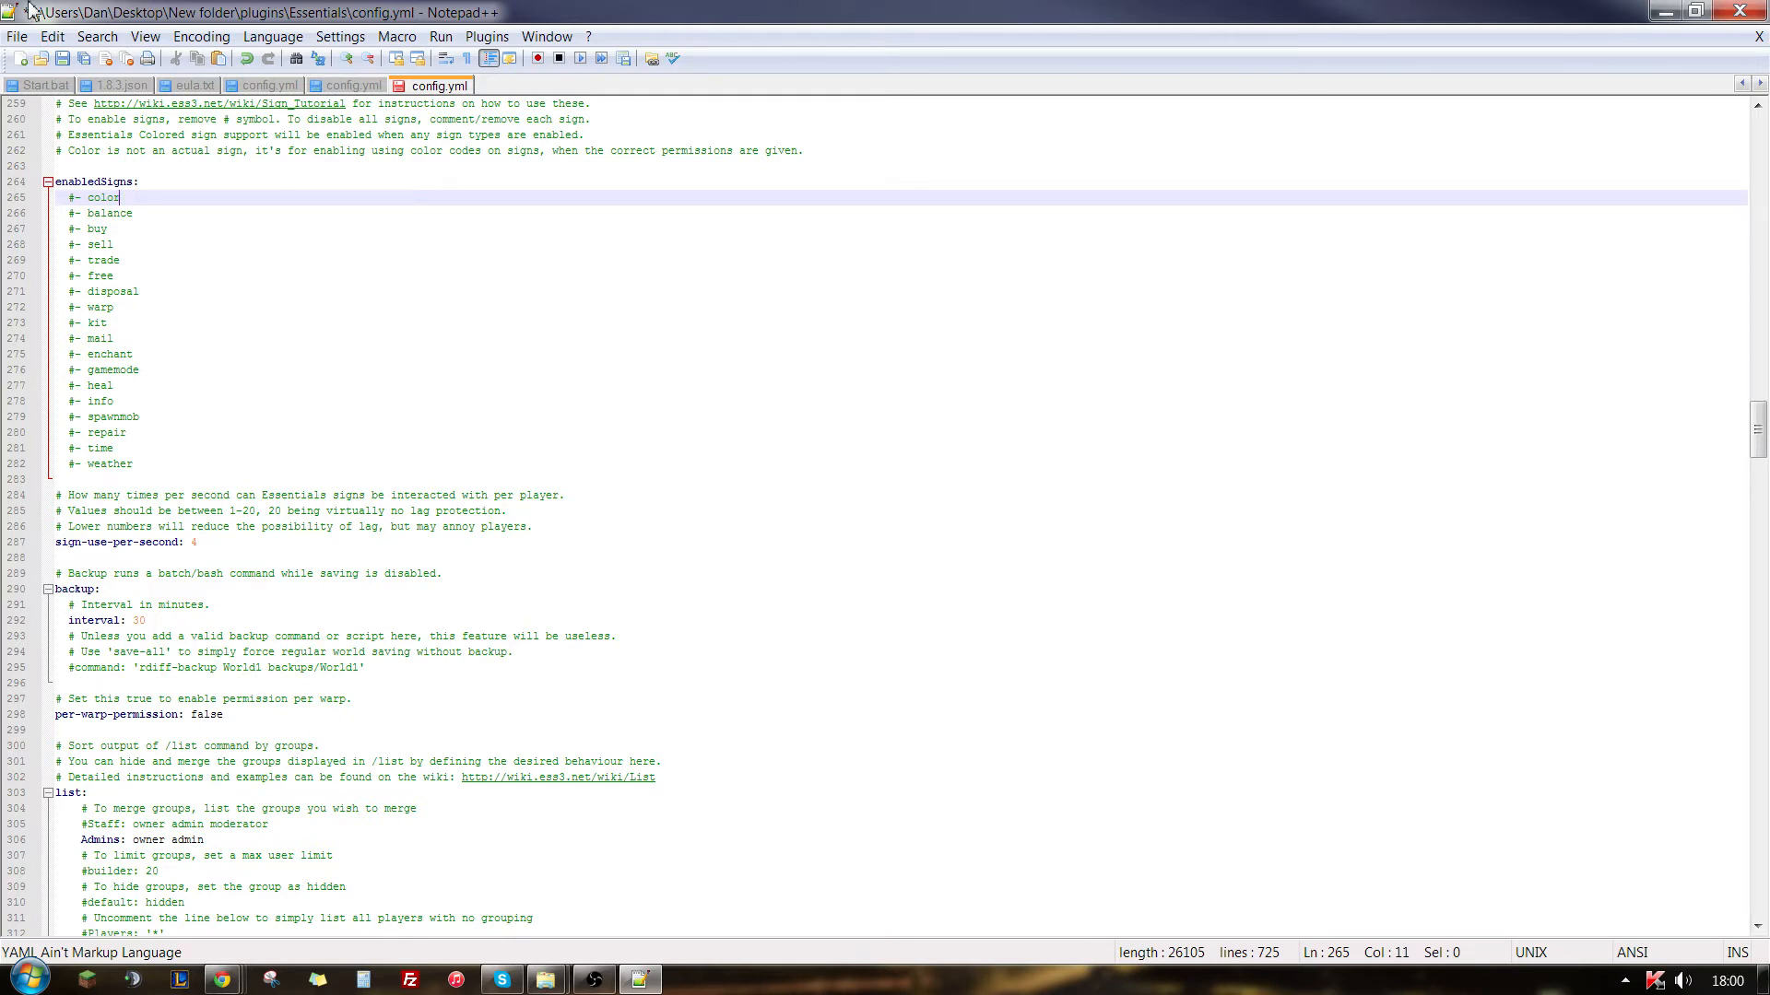
left_click_drag(127, 434, 94, 434)
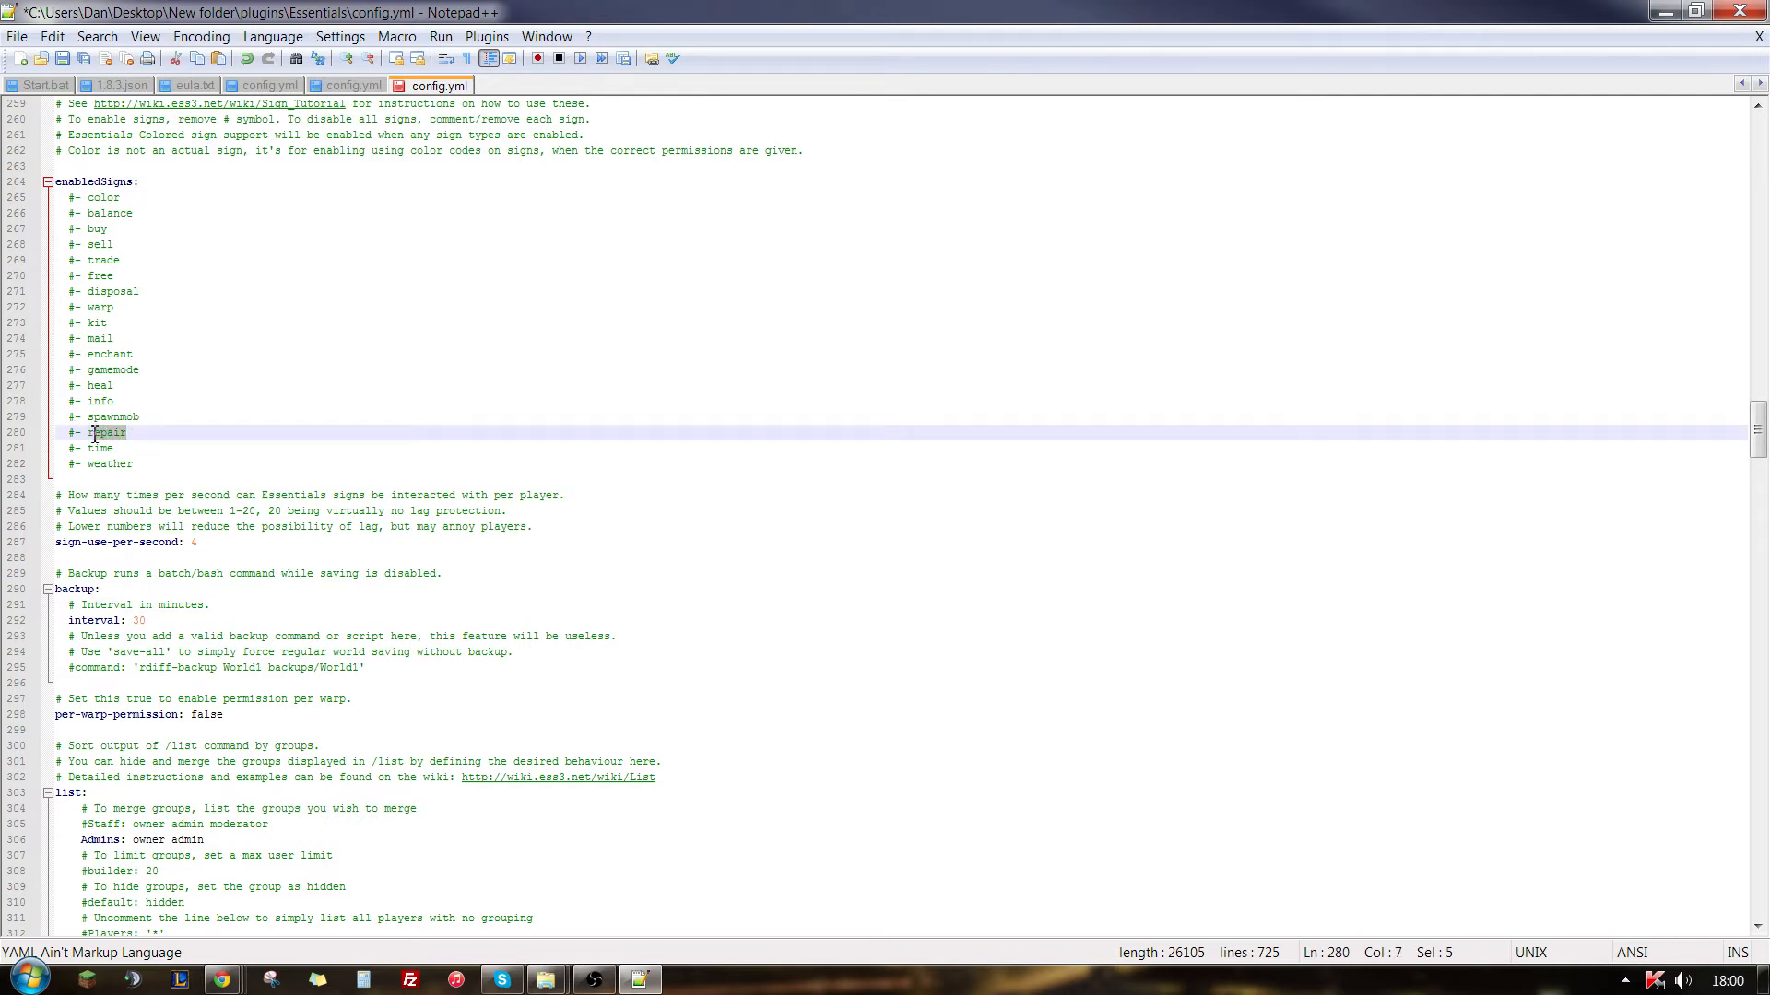
left_click(160, 436)
left_click_drag(127, 435, 88, 434)
- Examine the AFK settings: auto-afk, auto-afk-kick, freeze-afk-players and disable-item-pickup-while-afk
scroll(249, 588, "down", 2)
scroll(249, 588, "down", 8)
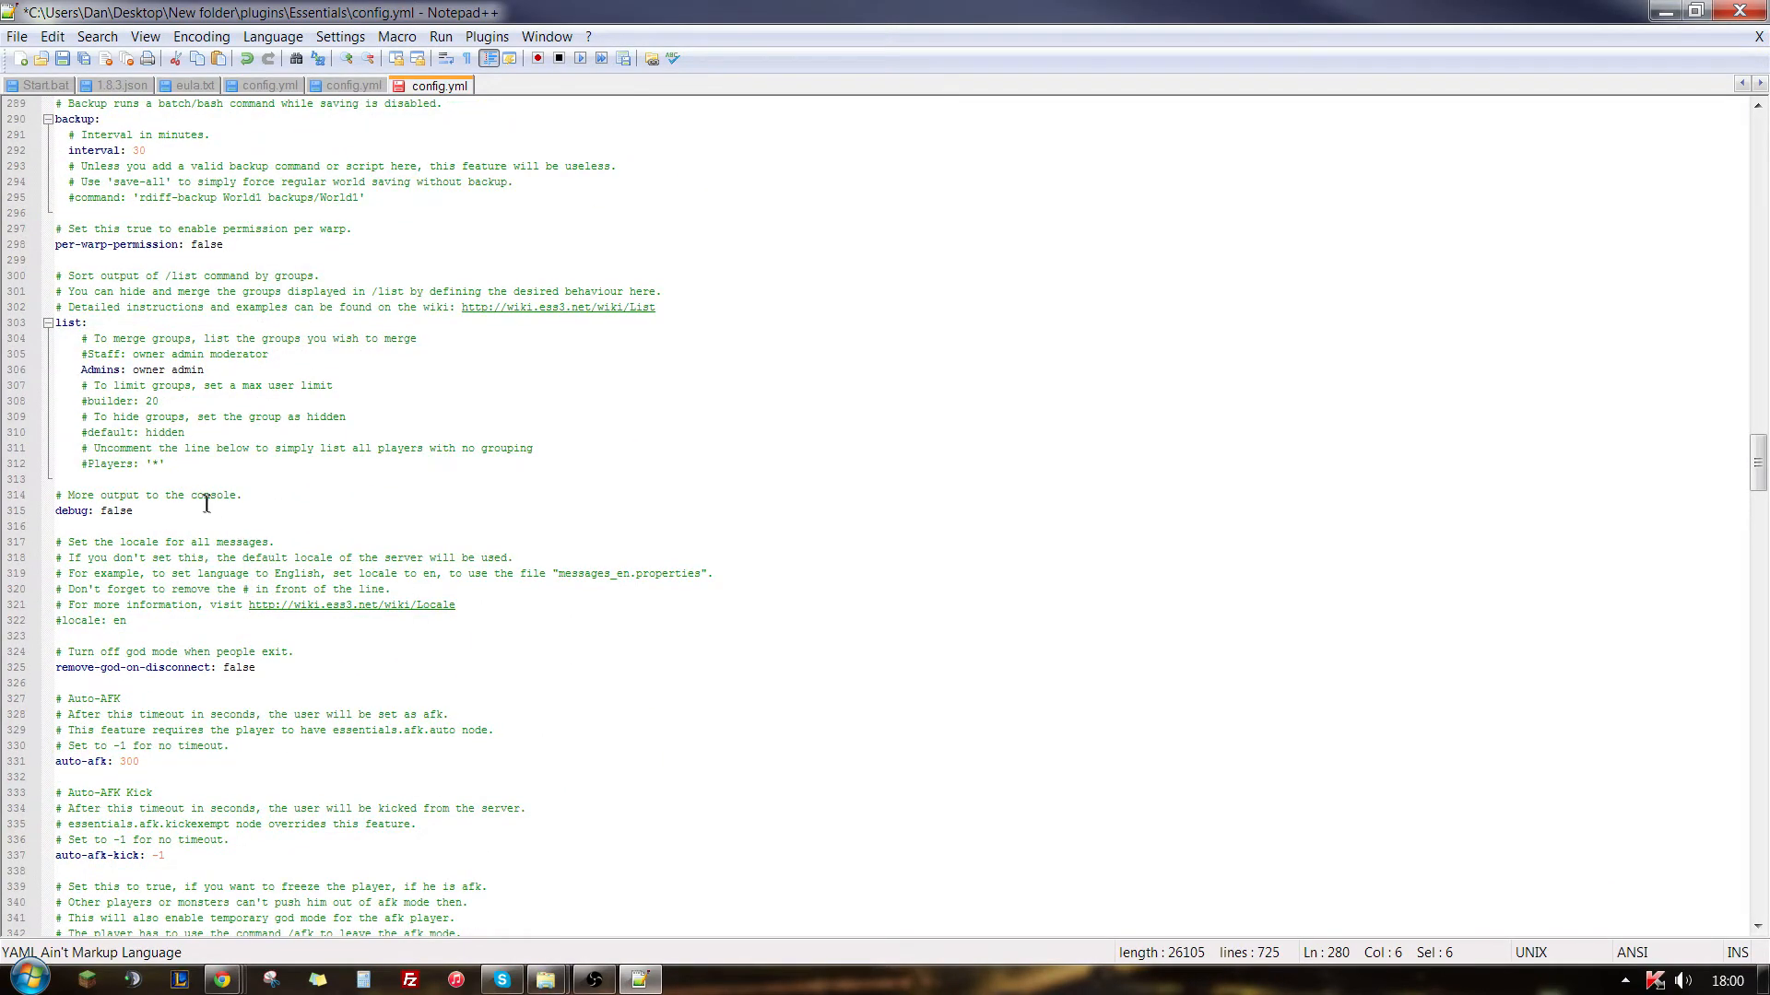
scroll(207, 502, "down", 3)
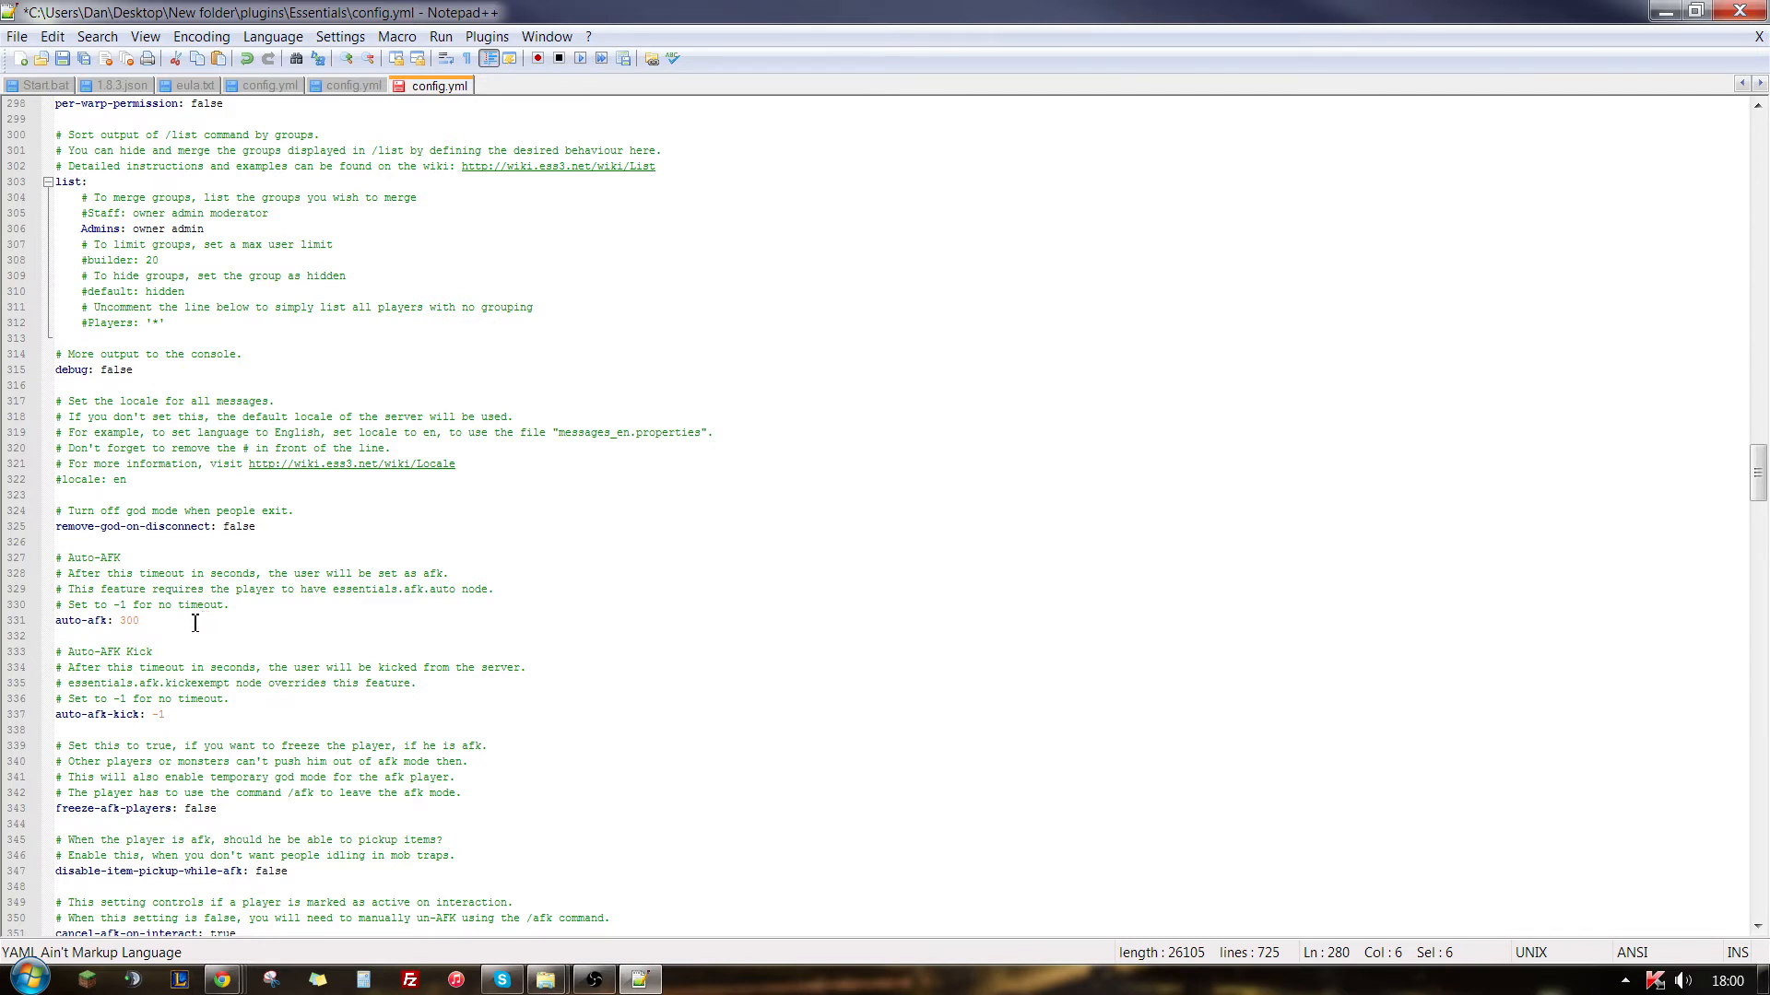
left_click(195, 623)
scroll(259, 595, "down", 5)
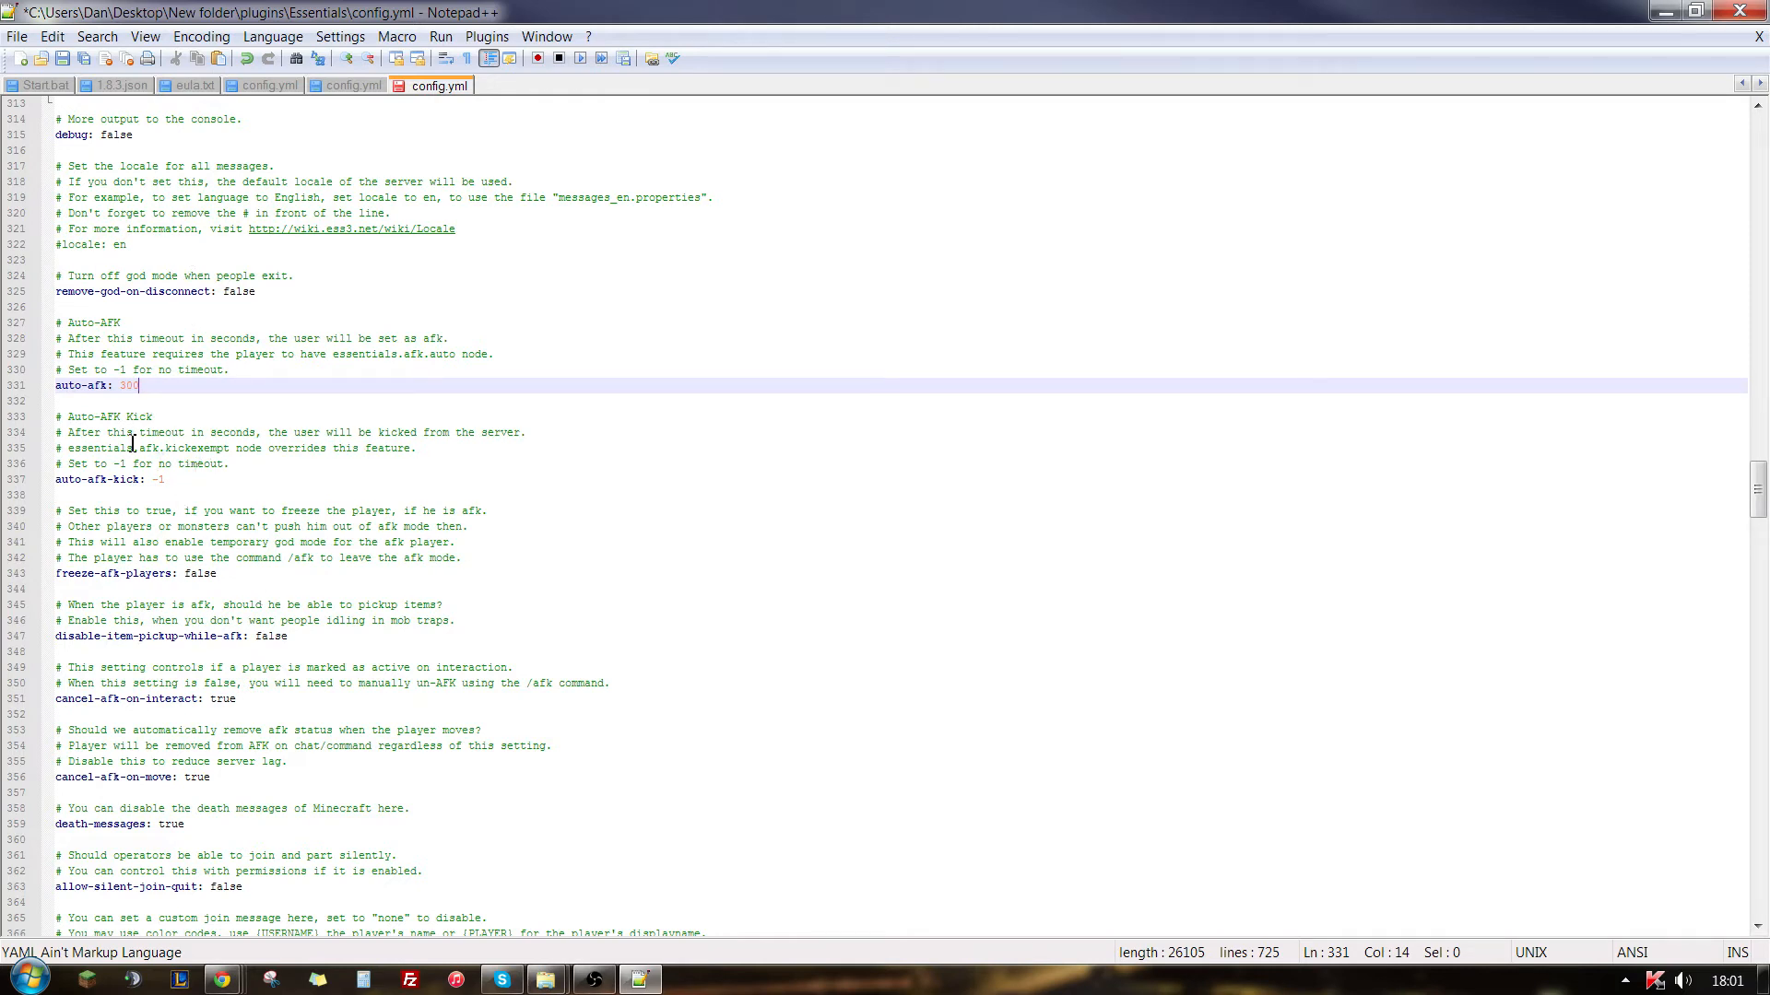
left_click_drag(121, 385, 131, 385)
left_click(148, 388)
left_click(169, 480)
key("shift+Left")
key("shift+Left")
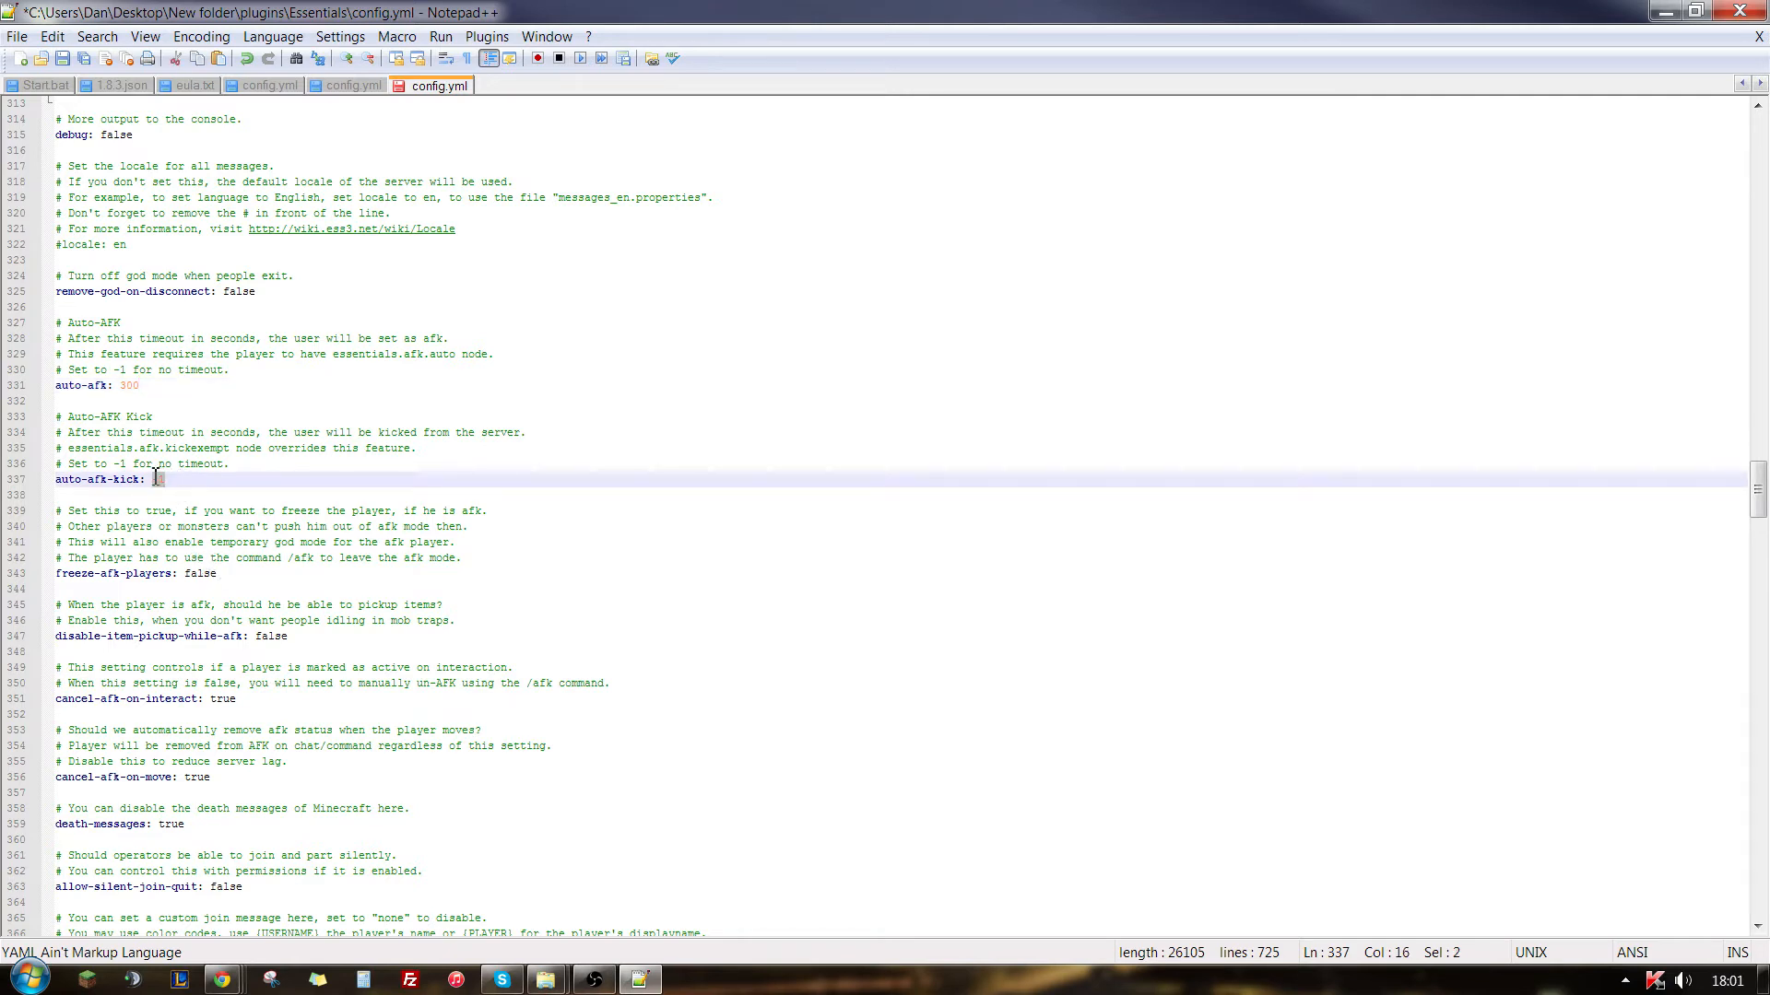
left_click(174, 481)
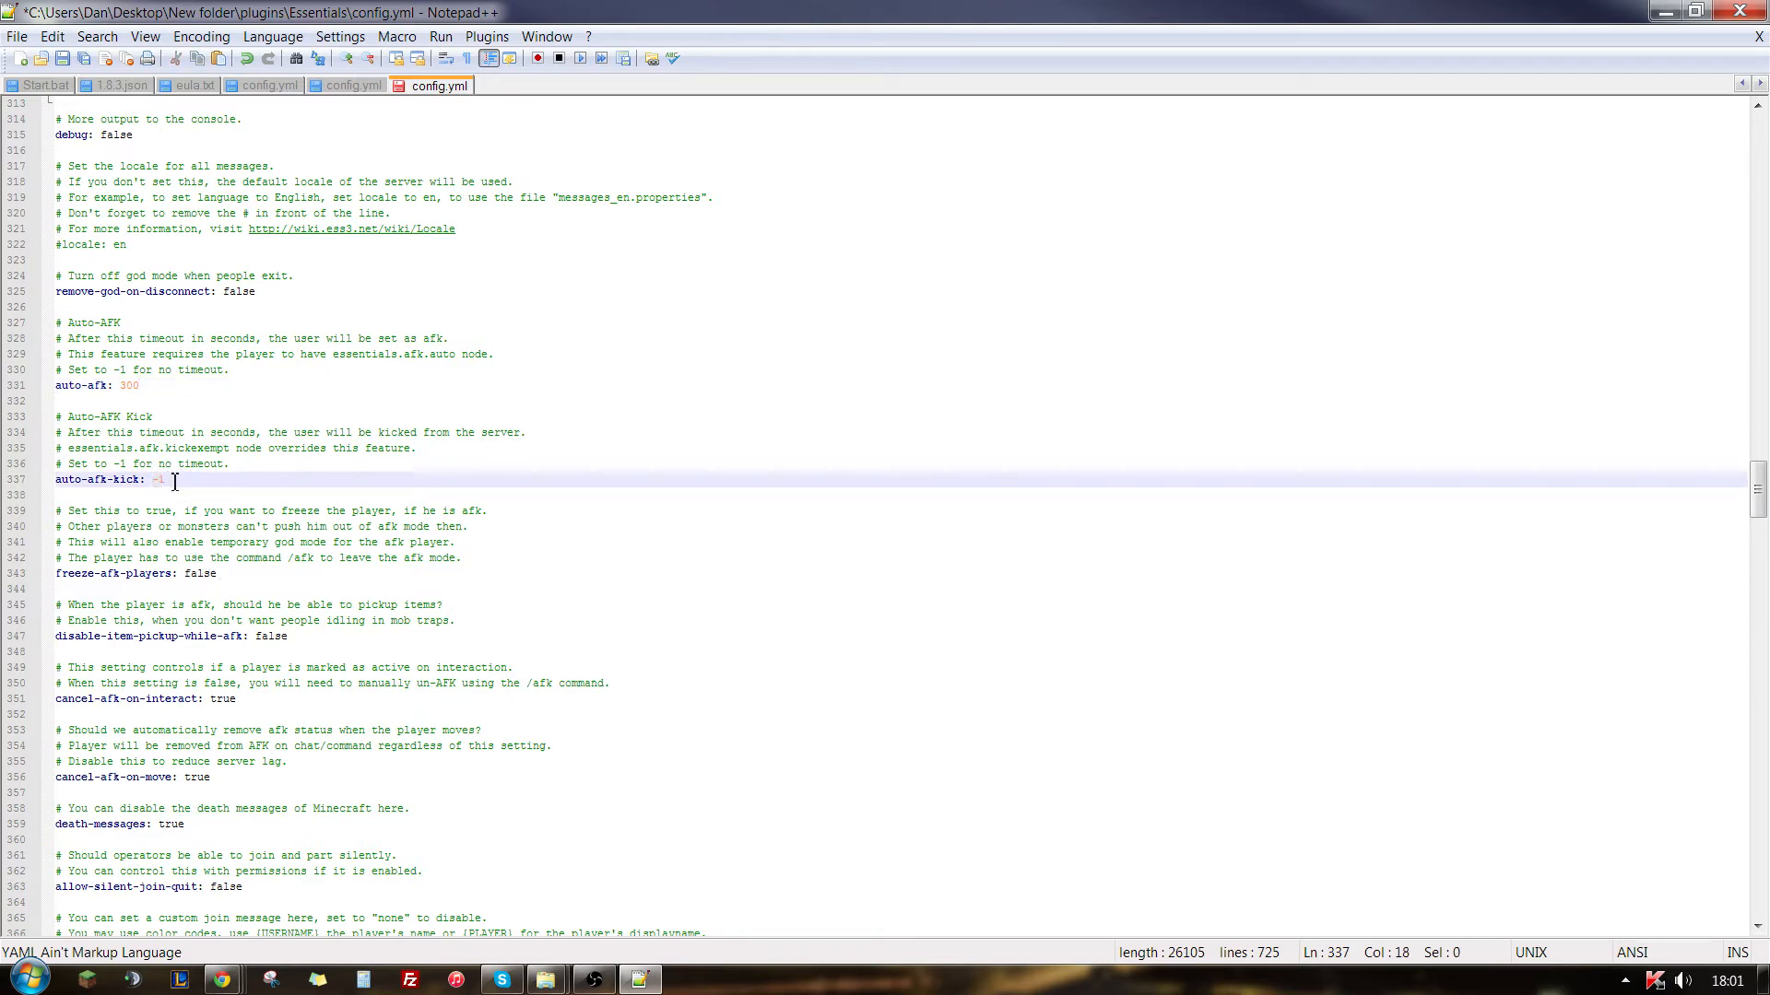
left_click_drag(231, 579, 177, 579)
left_click(233, 579)
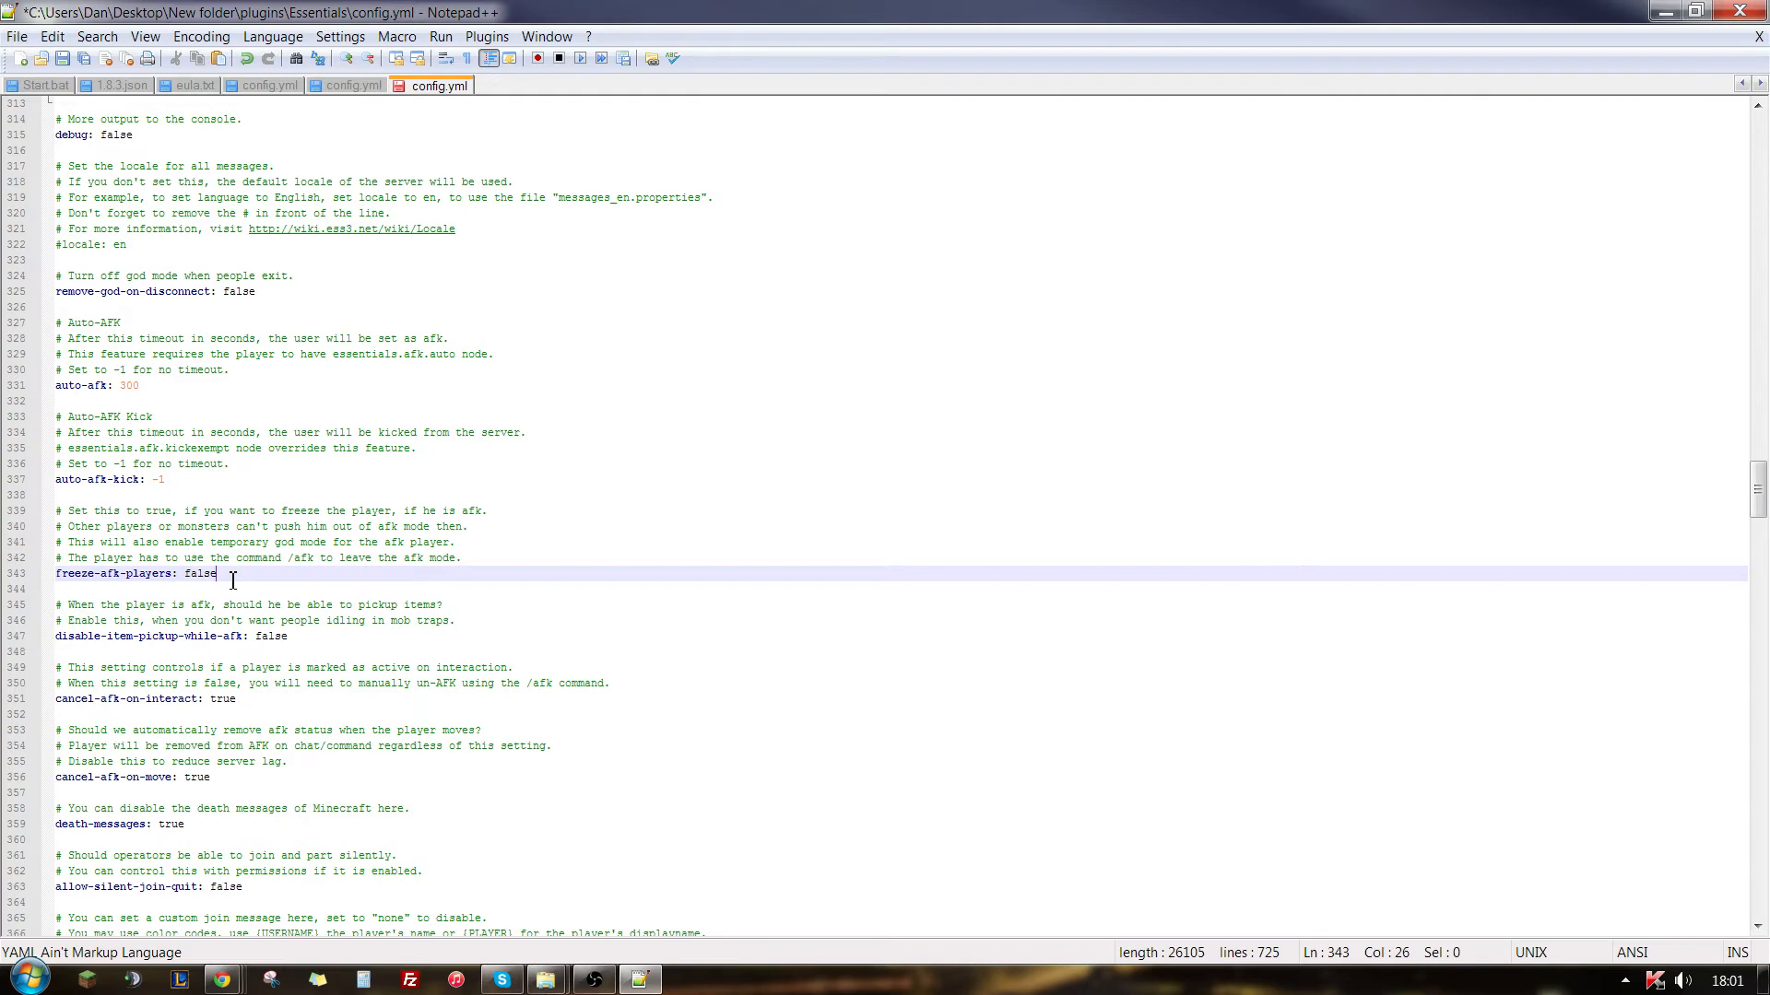
left_click(307, 643)
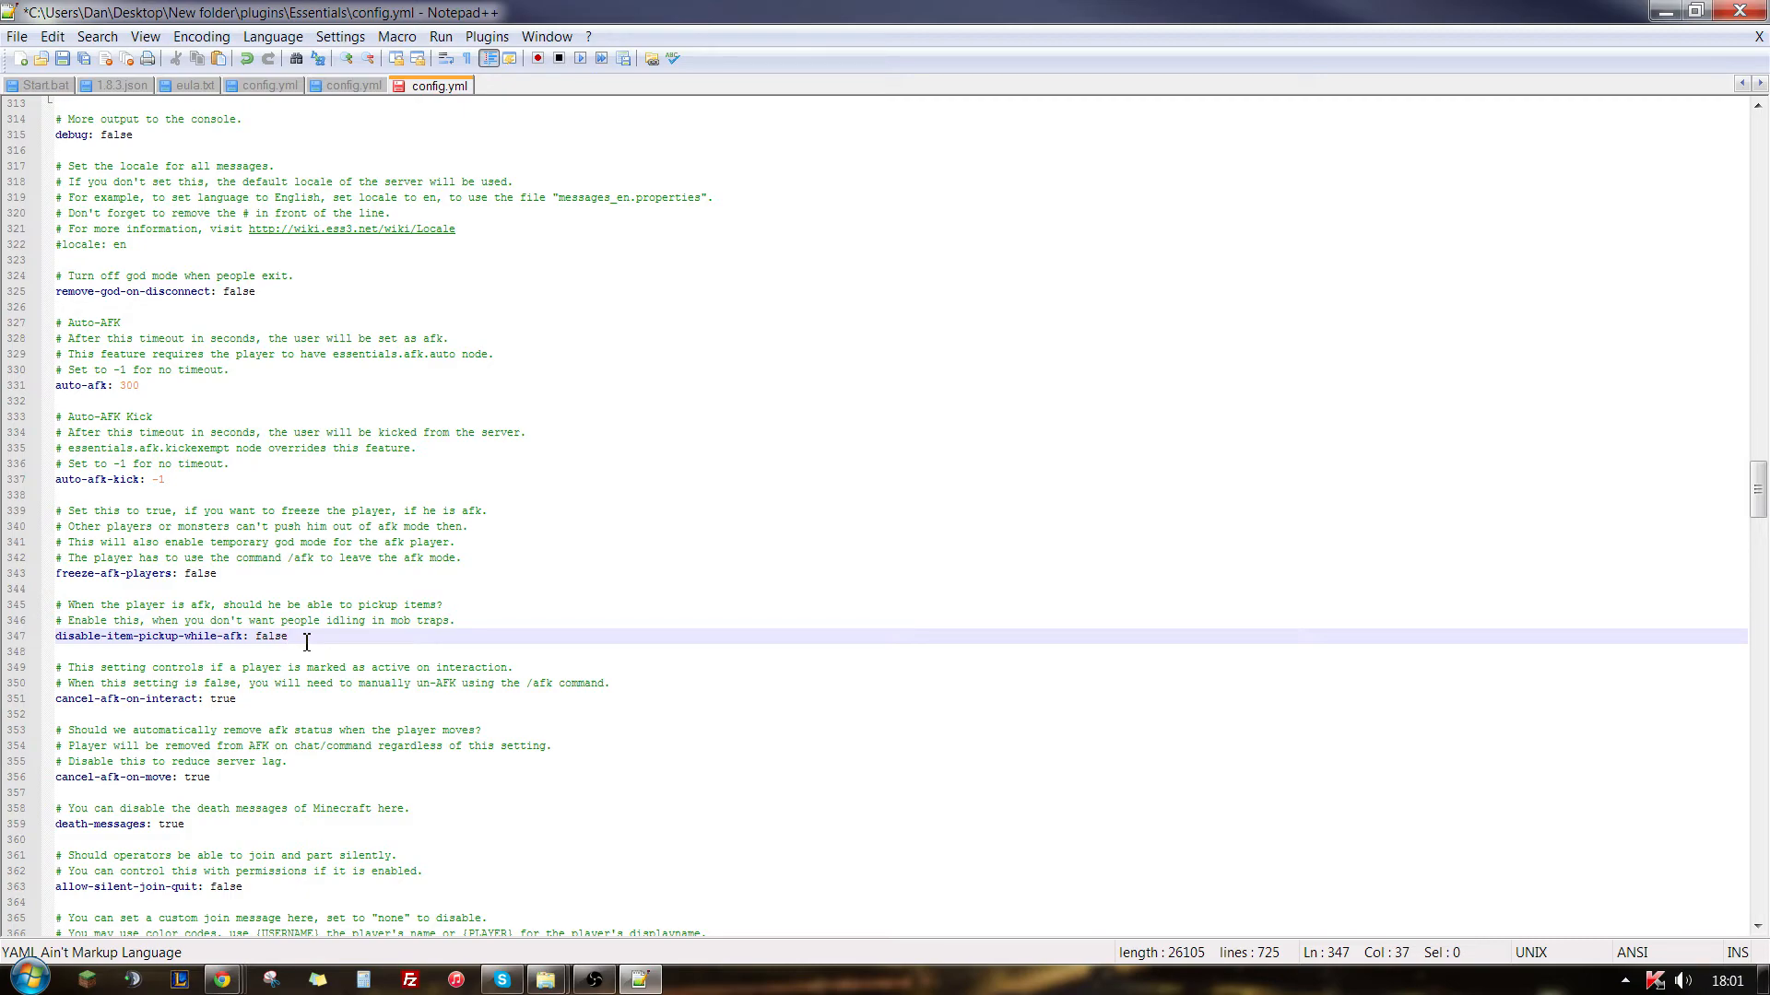
- Examine the general Essentials settings from the death, join and quit messages through mails-per-minute and max-tempban-time
scroll(175, 794, "down", 2)
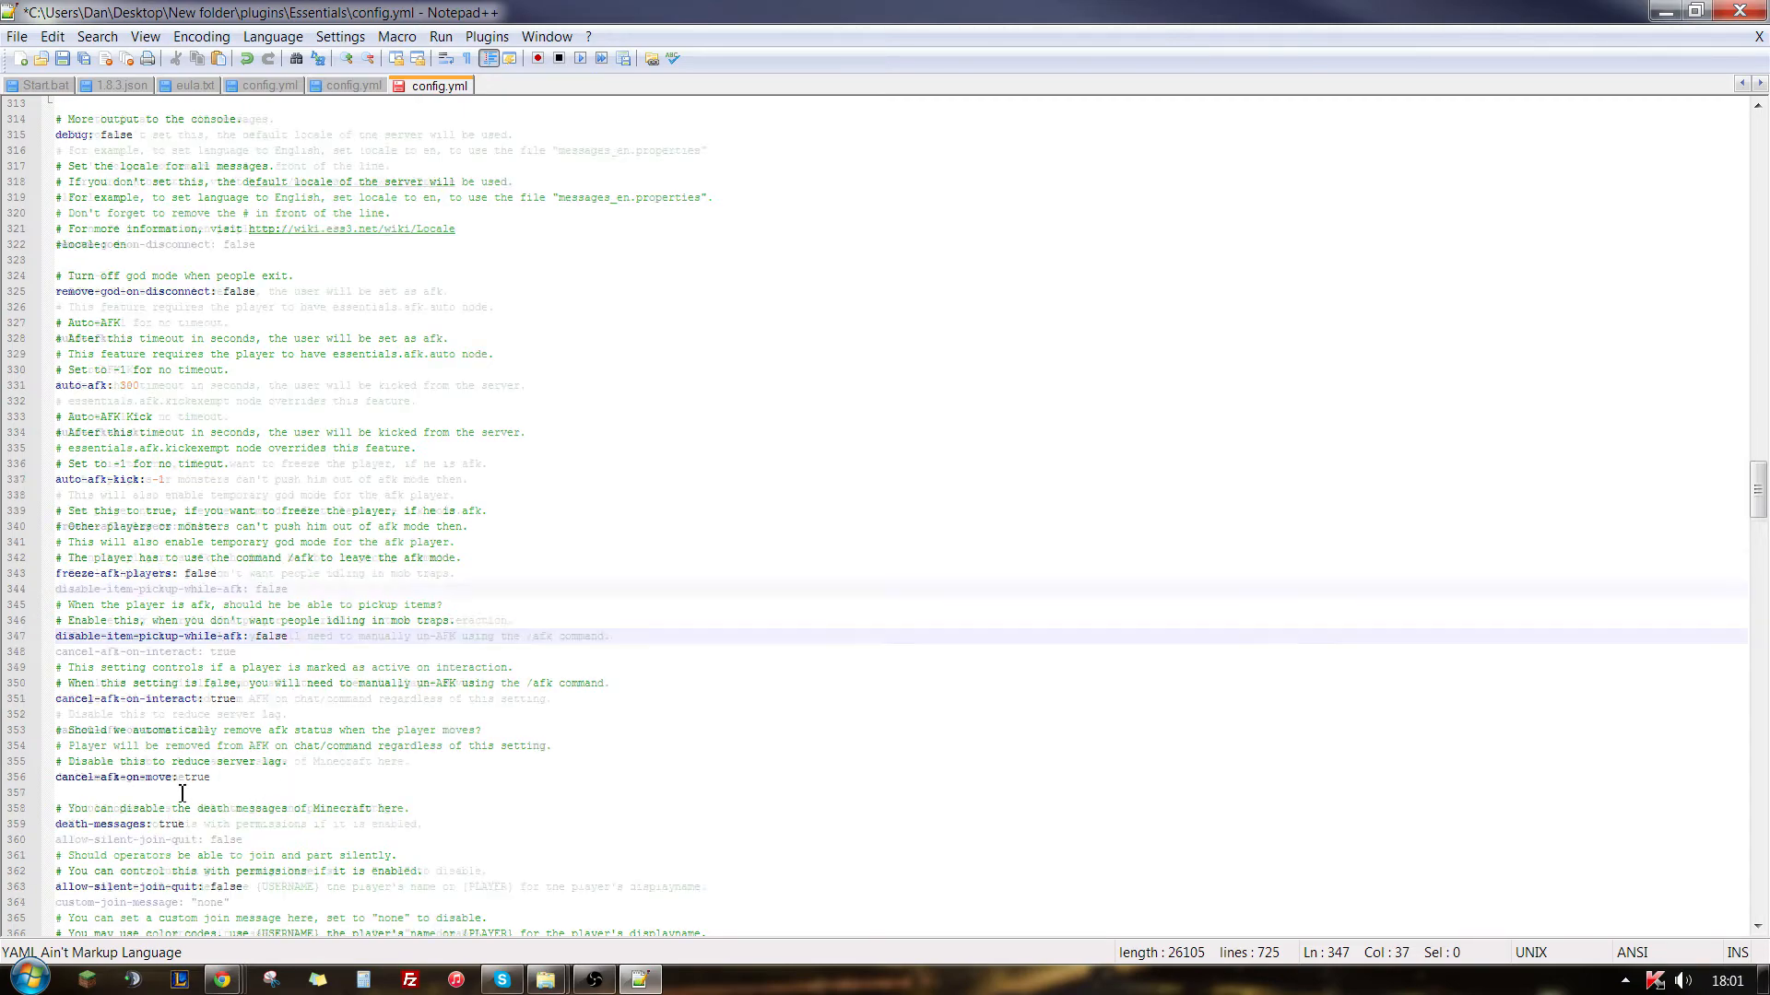
scroll(181, 795, "down", 17)
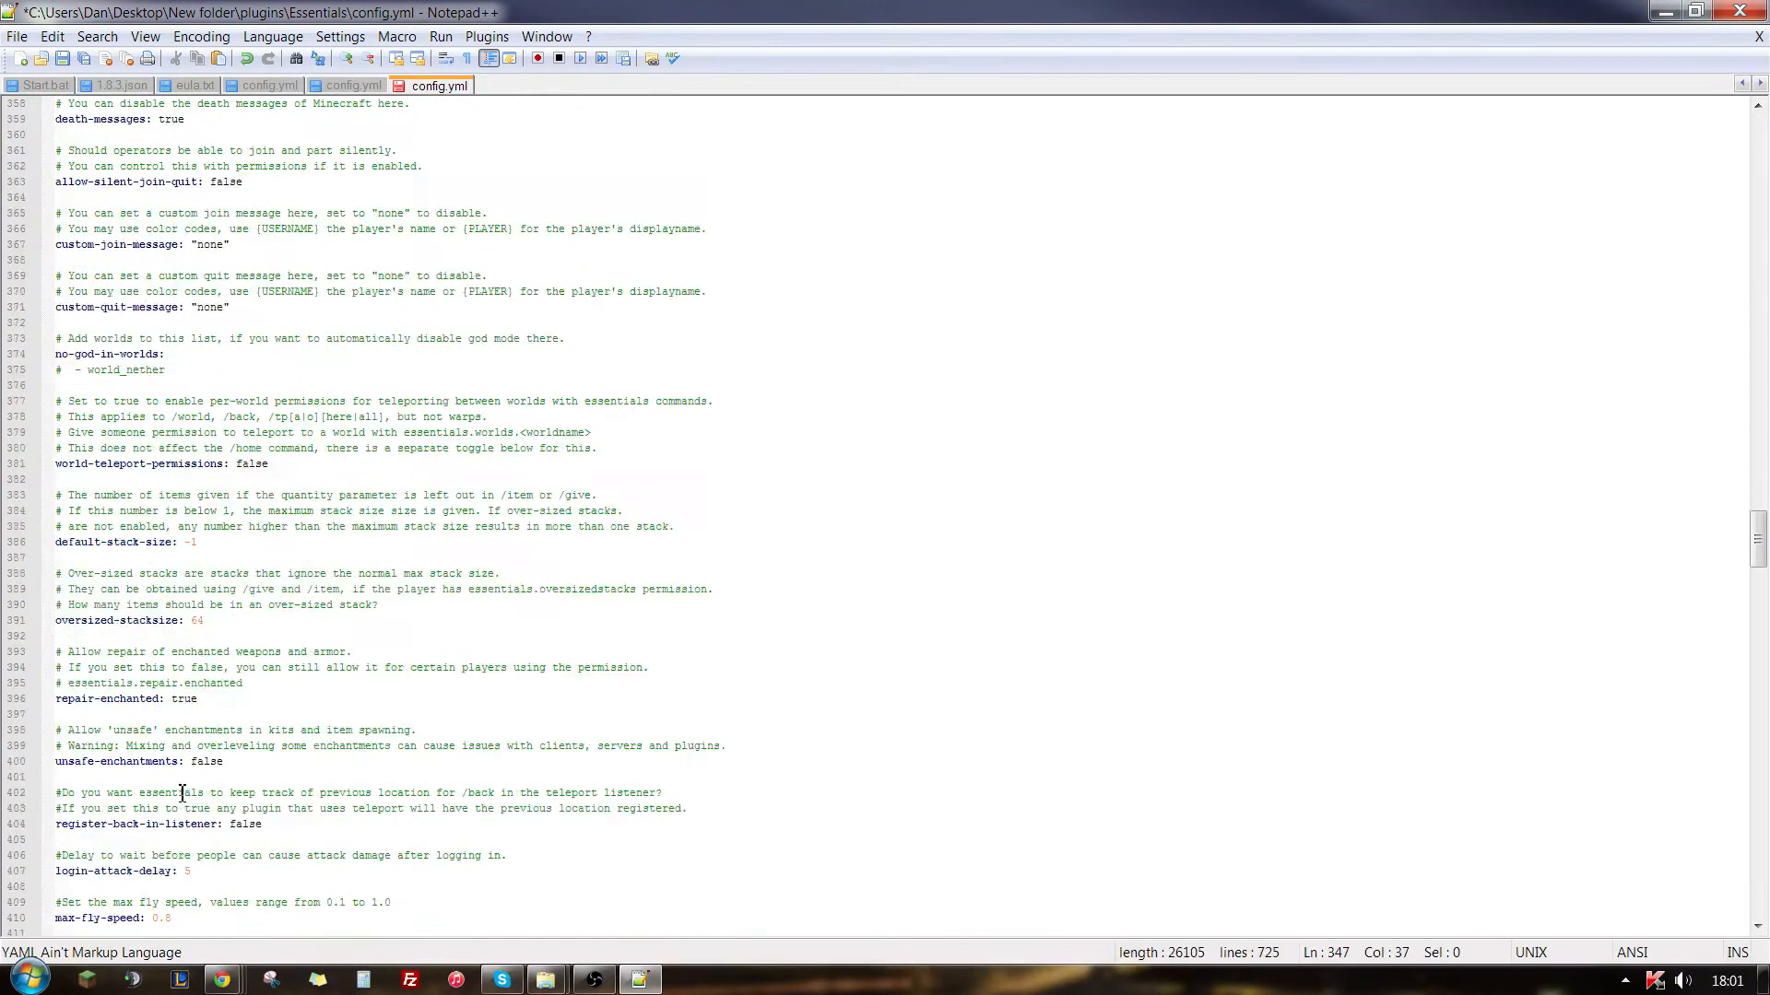
left_click_drag(243, 338, 208, 824)
scroll(322, 656, "down", 10)
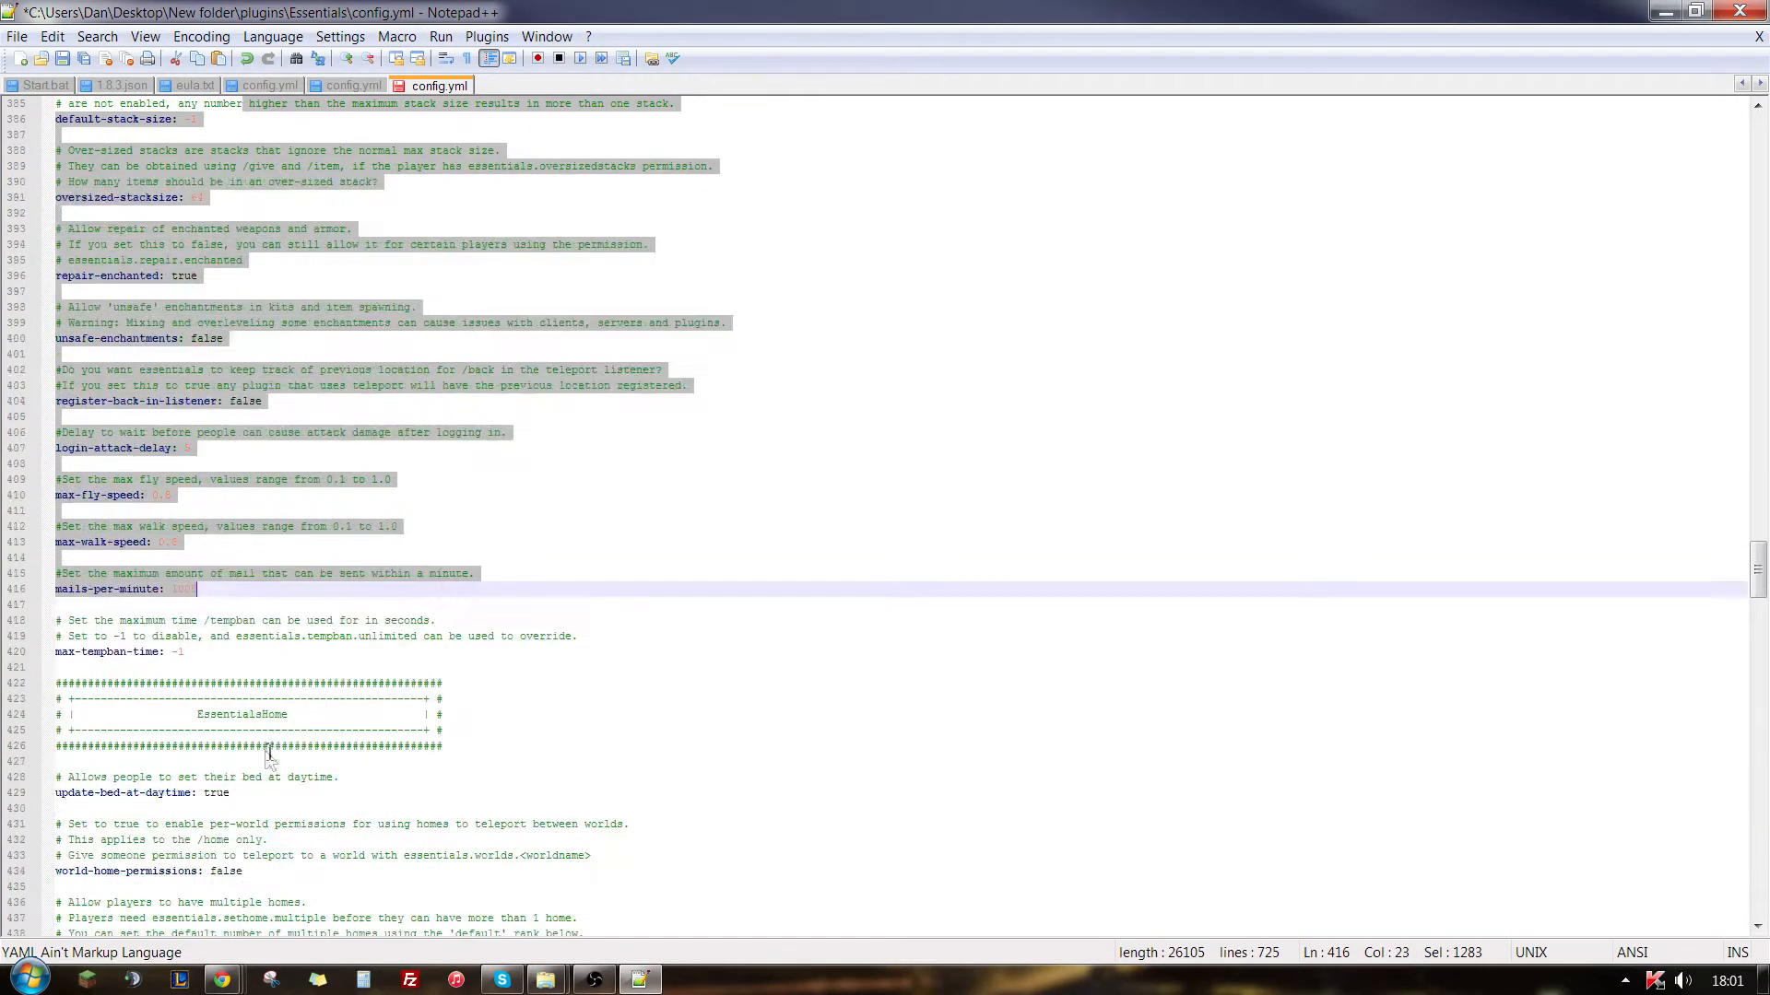
left_click(372, 635)
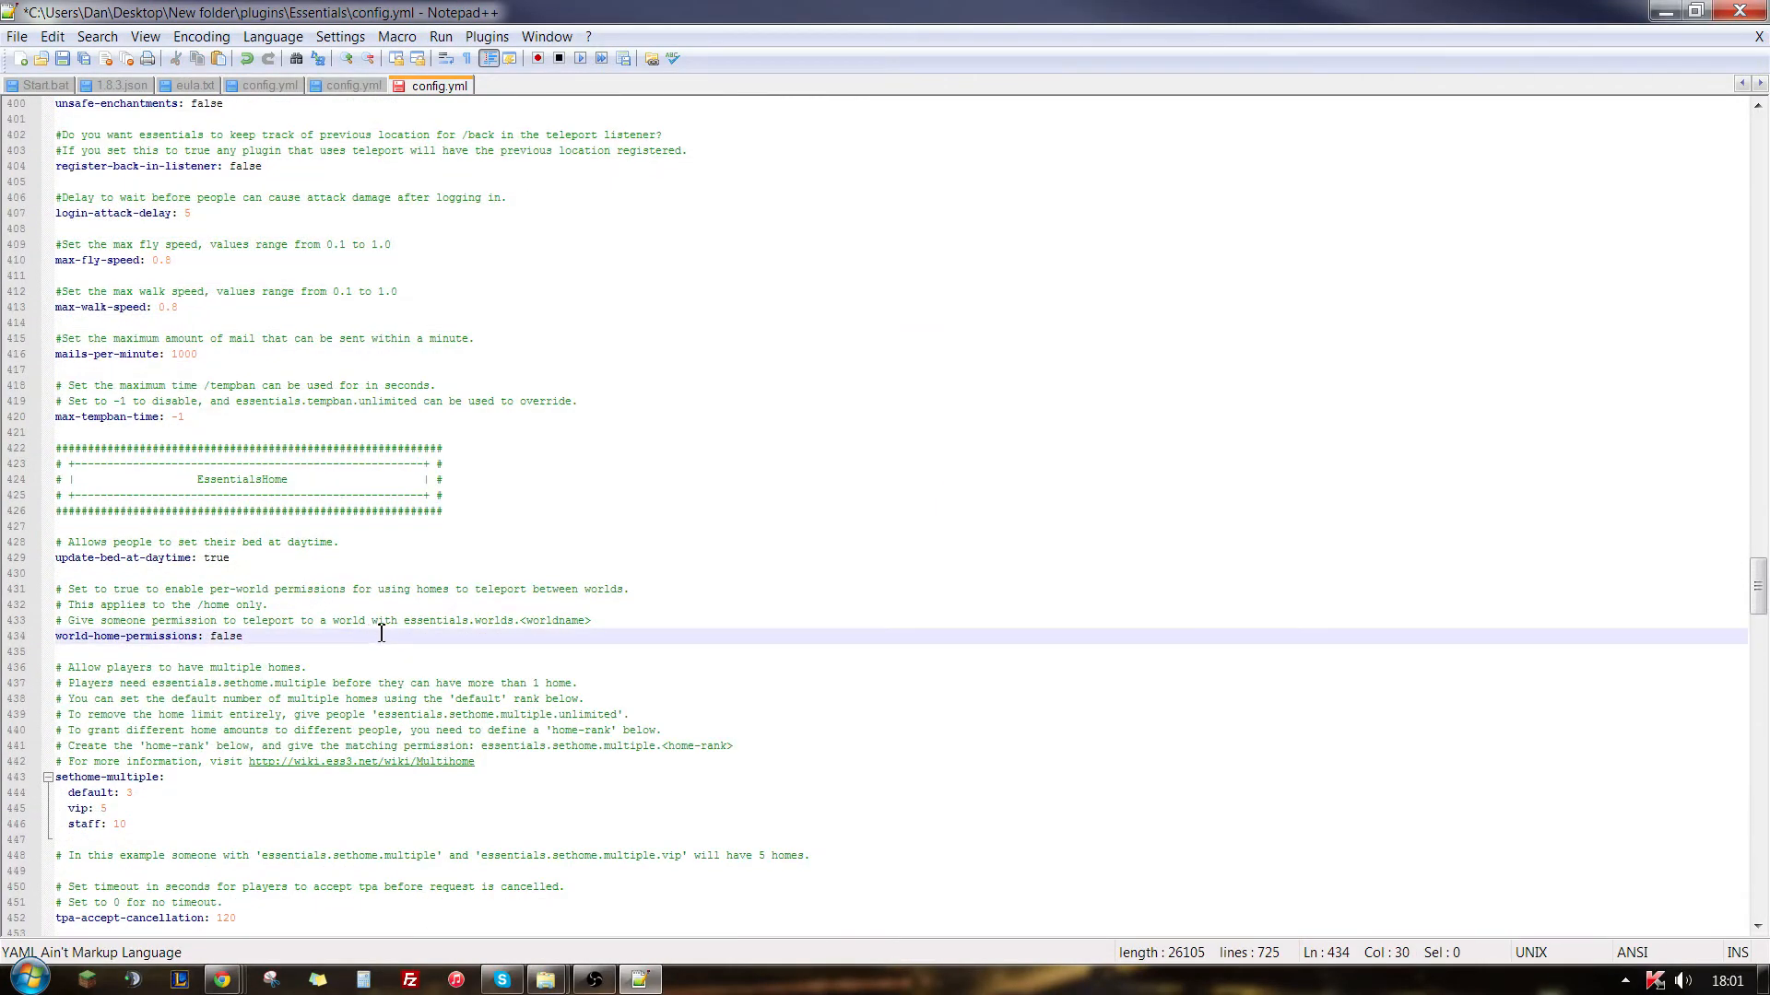
- Examine the EssentialsHome section, focusing on update-bed-at-daytime and the default, vip and staff limits under sethome-multiple
scroll(382, 633, "down", 2)
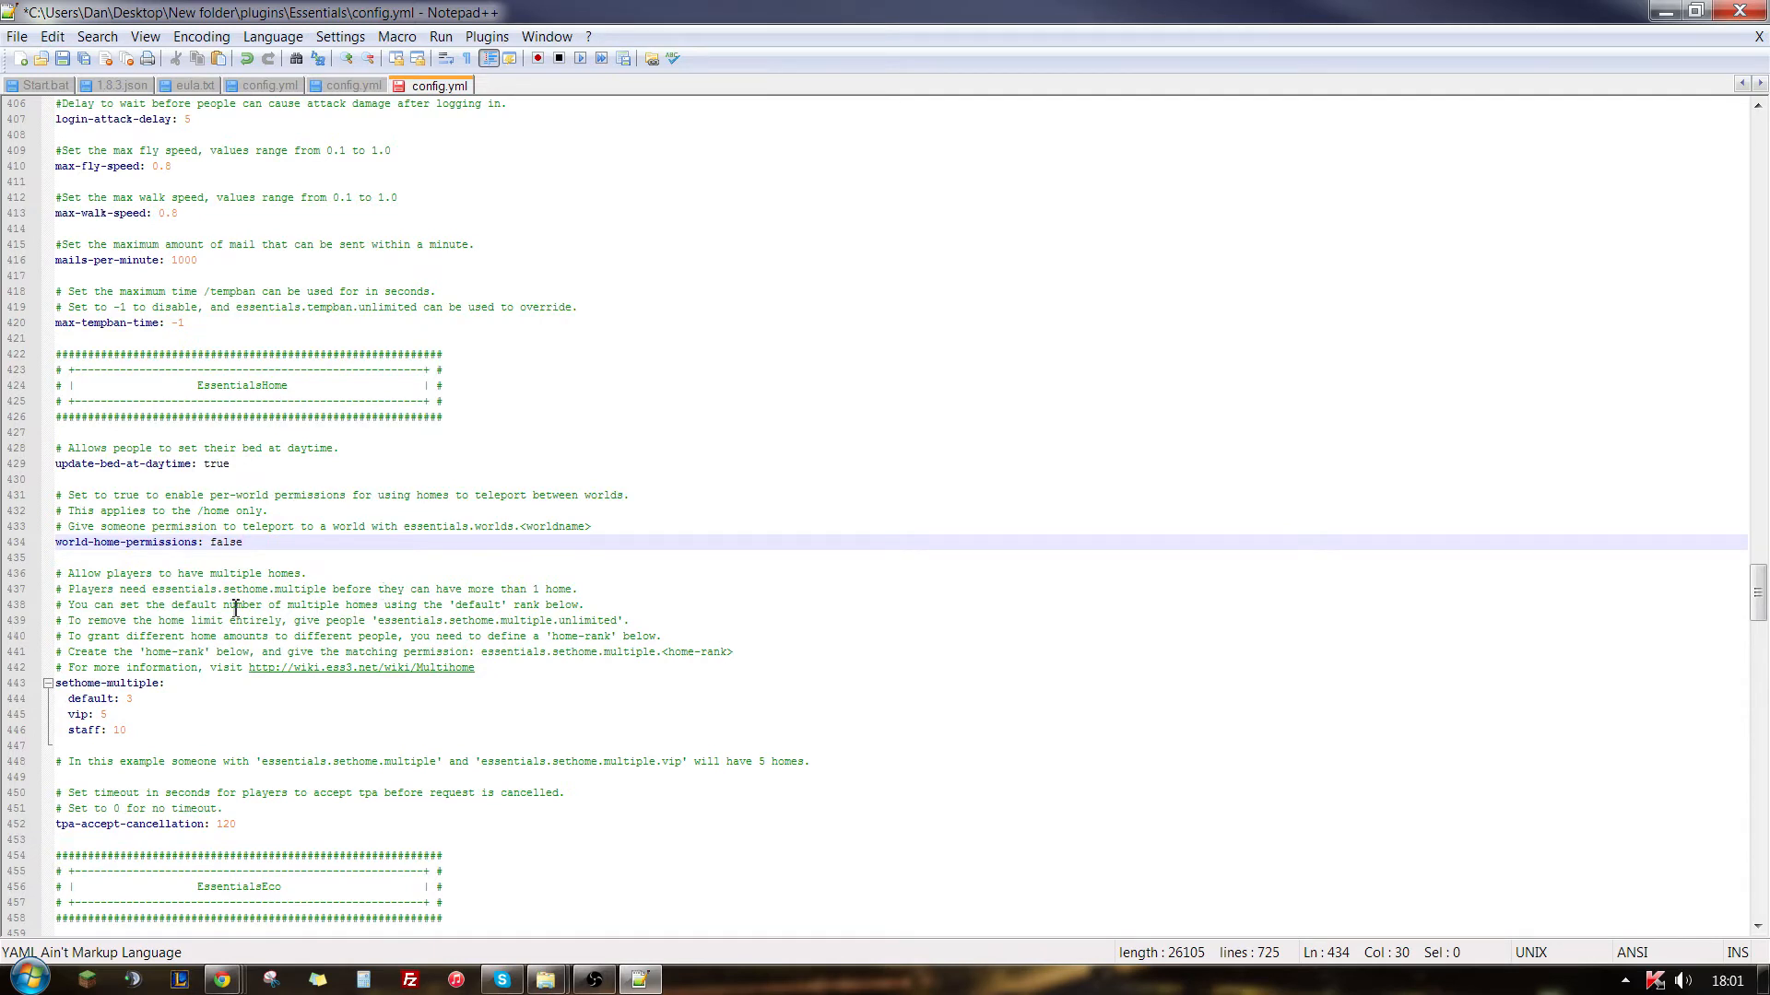
left_click_drag(236, 463, 67, 463)
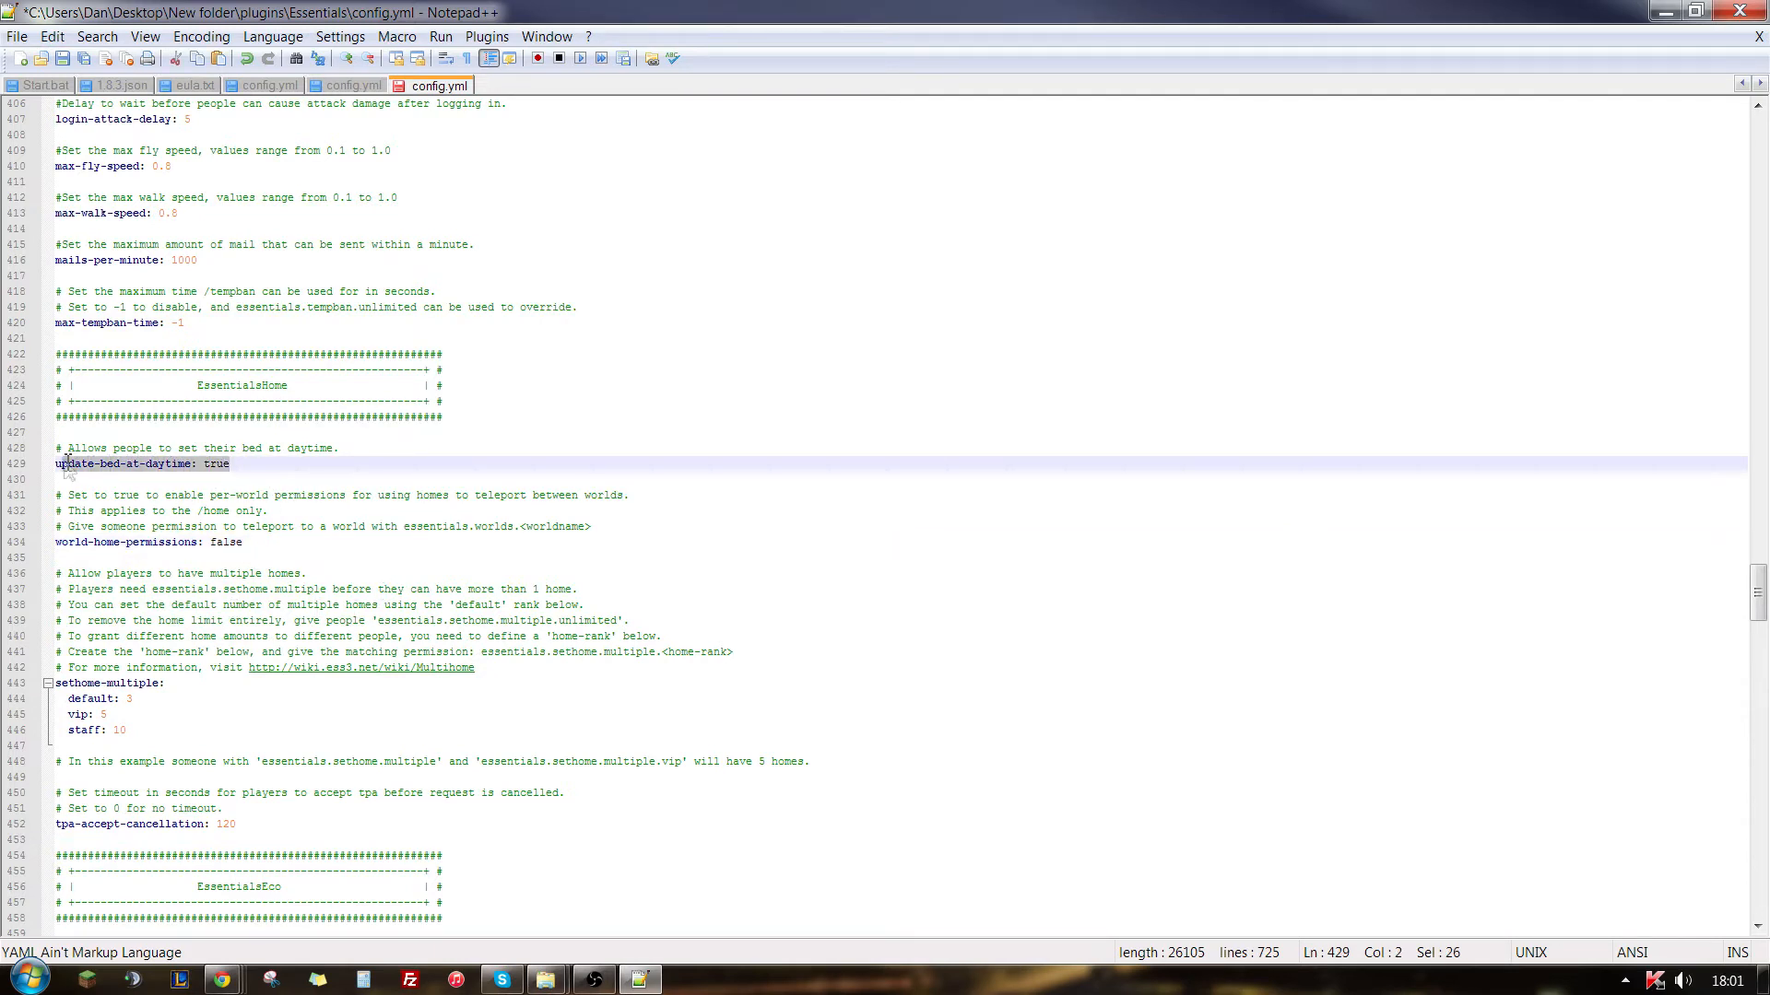
left_click(255, 588)
scroll(231, 579, "down", 4)
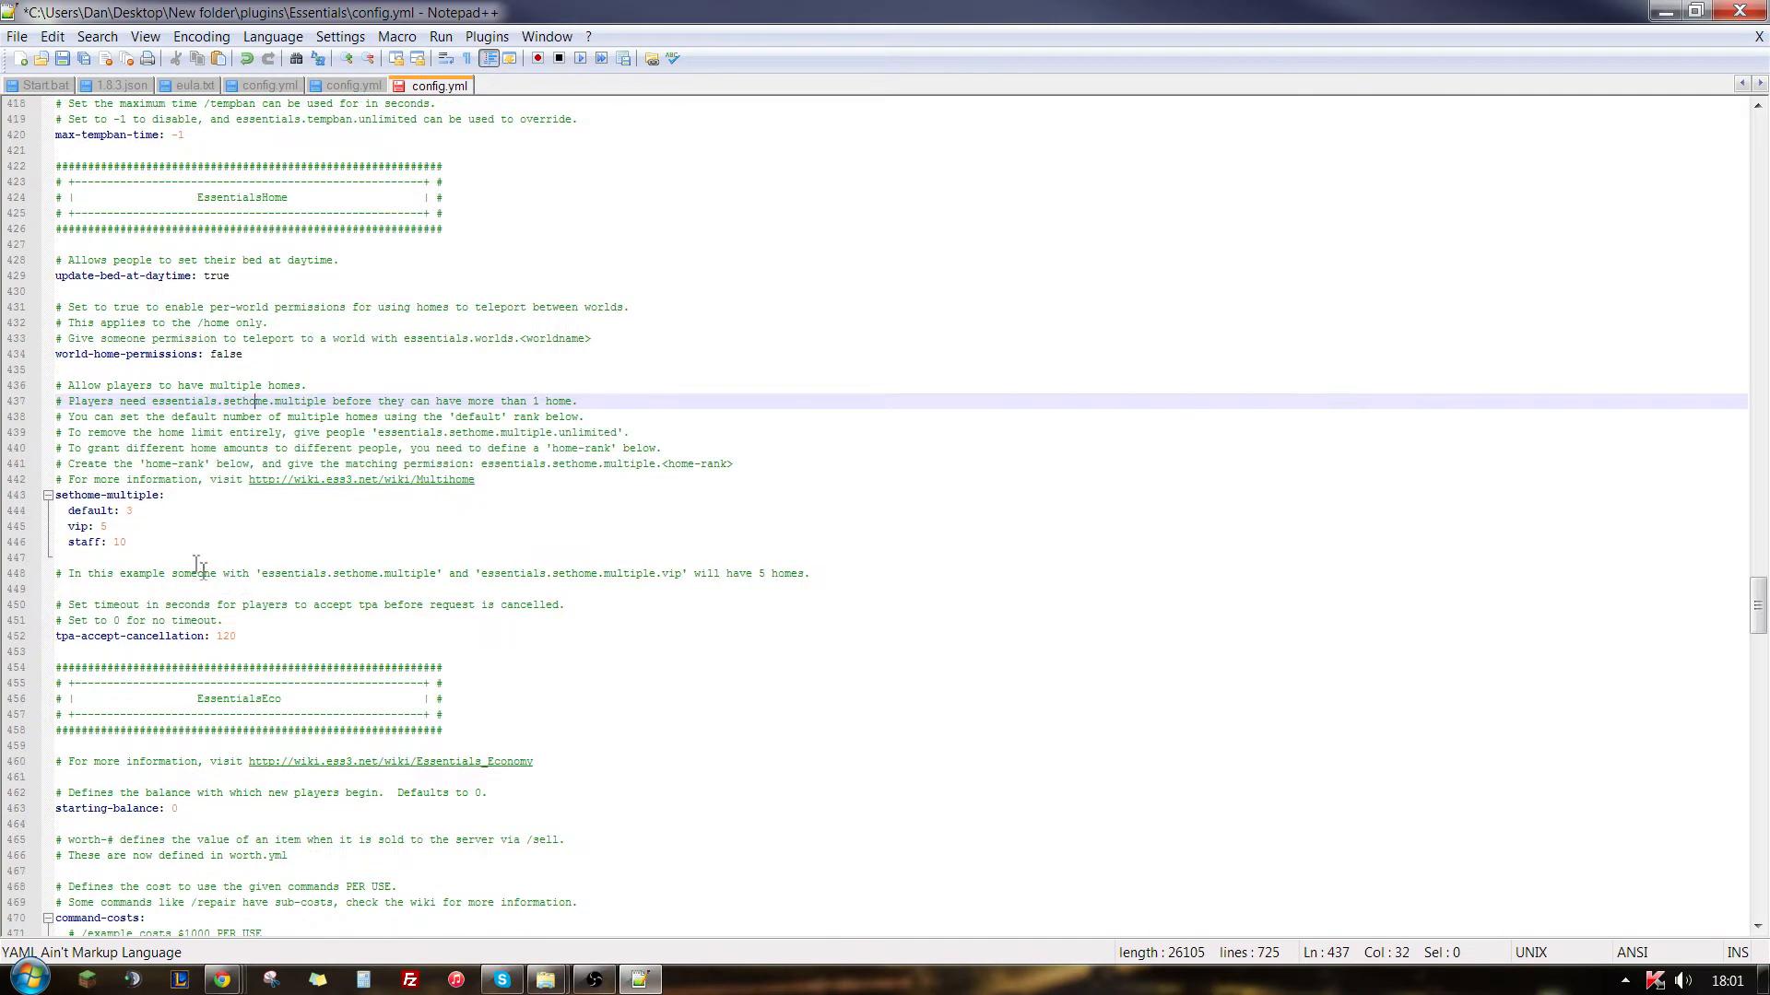
left_click_drag(161, 531, 82, 532)
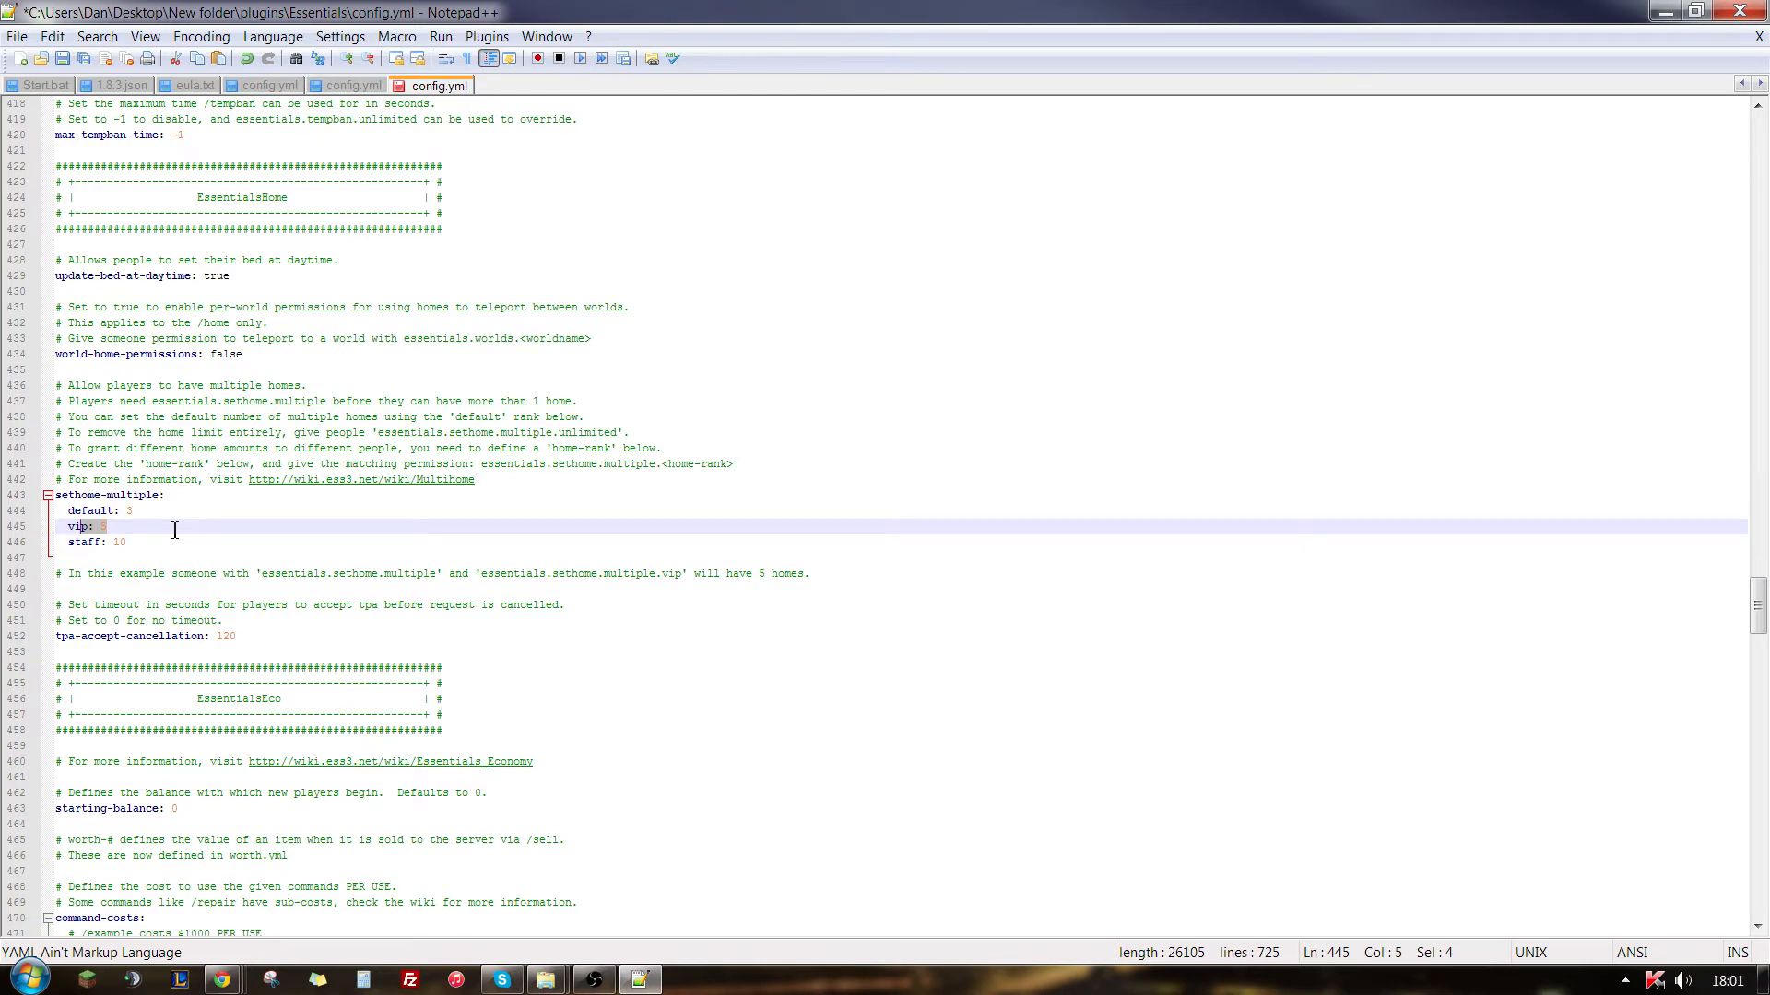
left_click_drag(138, 512, 53, 513)
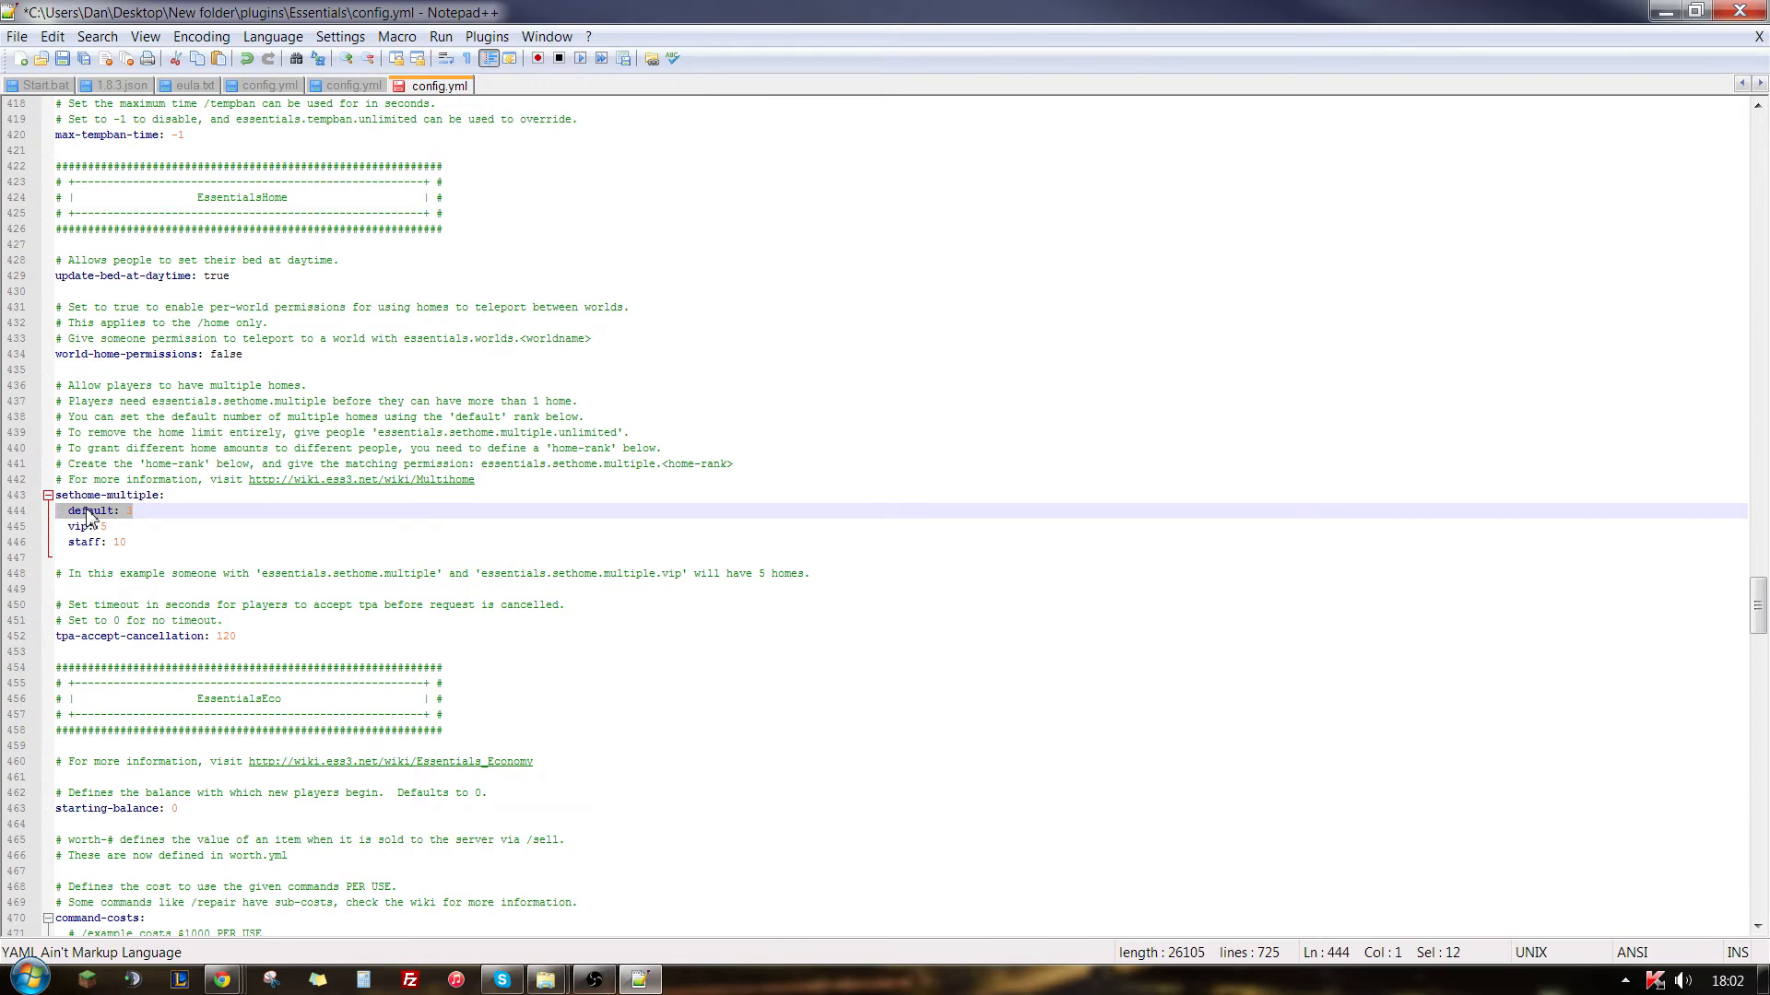
left_click(140, 512)
left_click(85, 513)
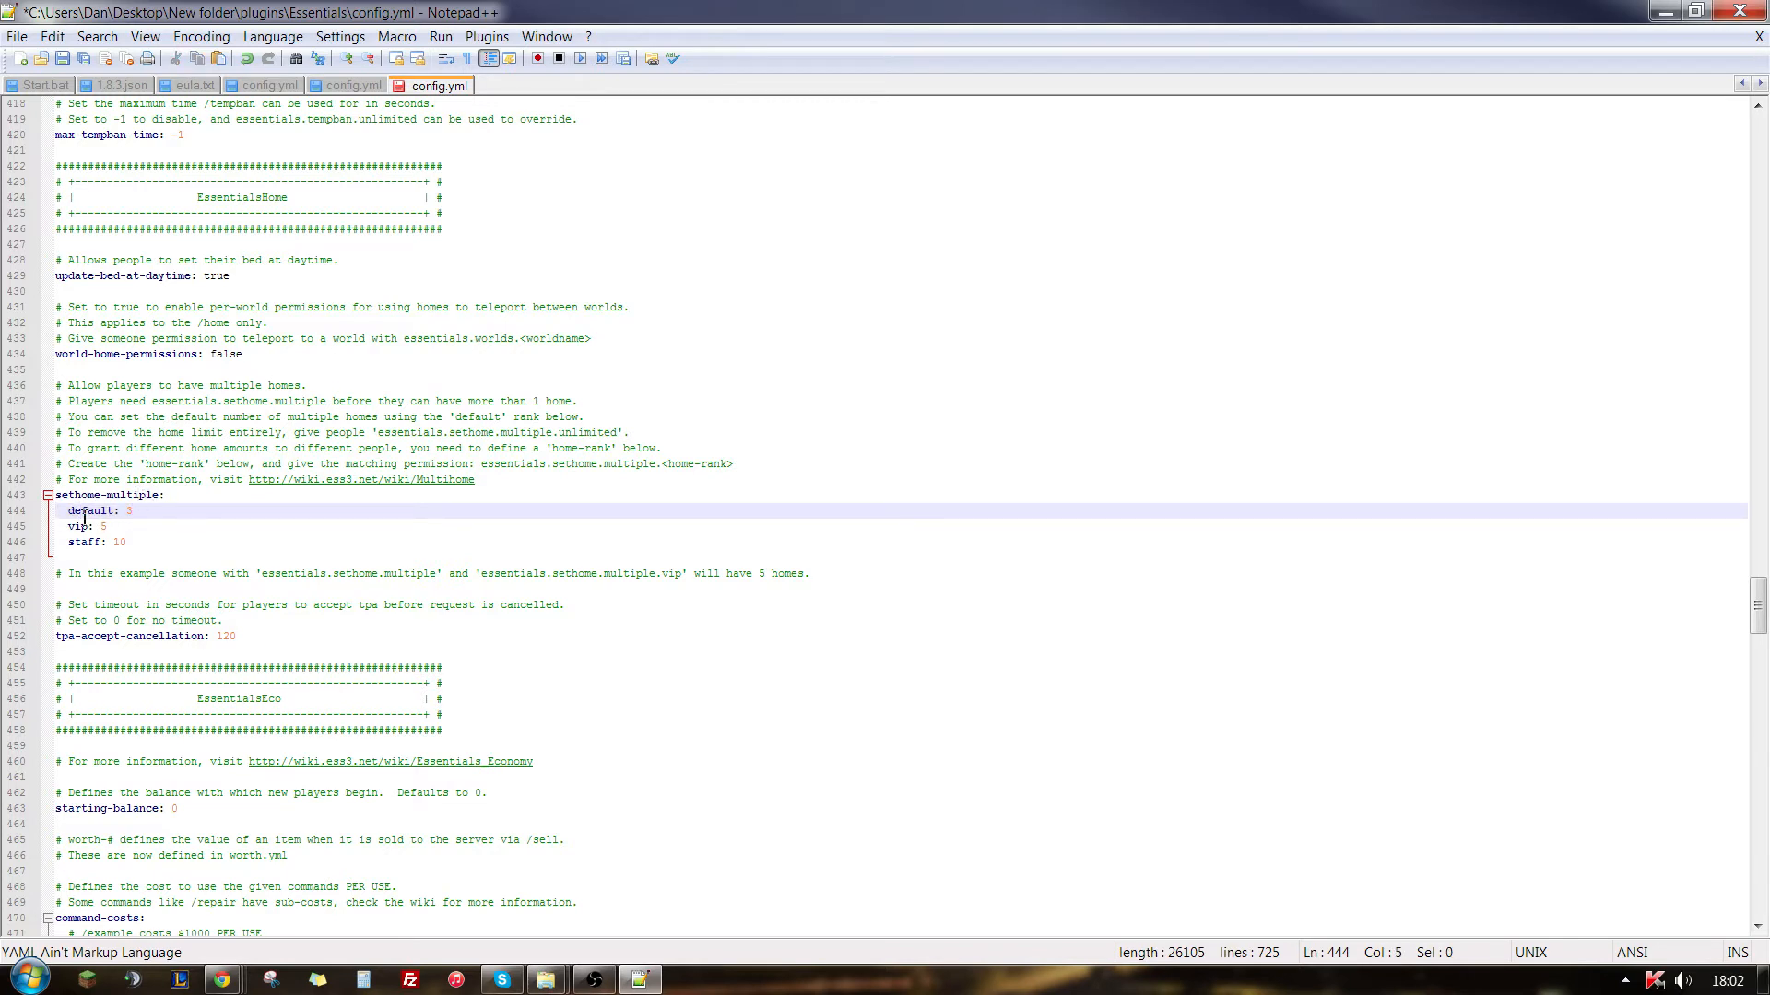
double_click(155, 545)
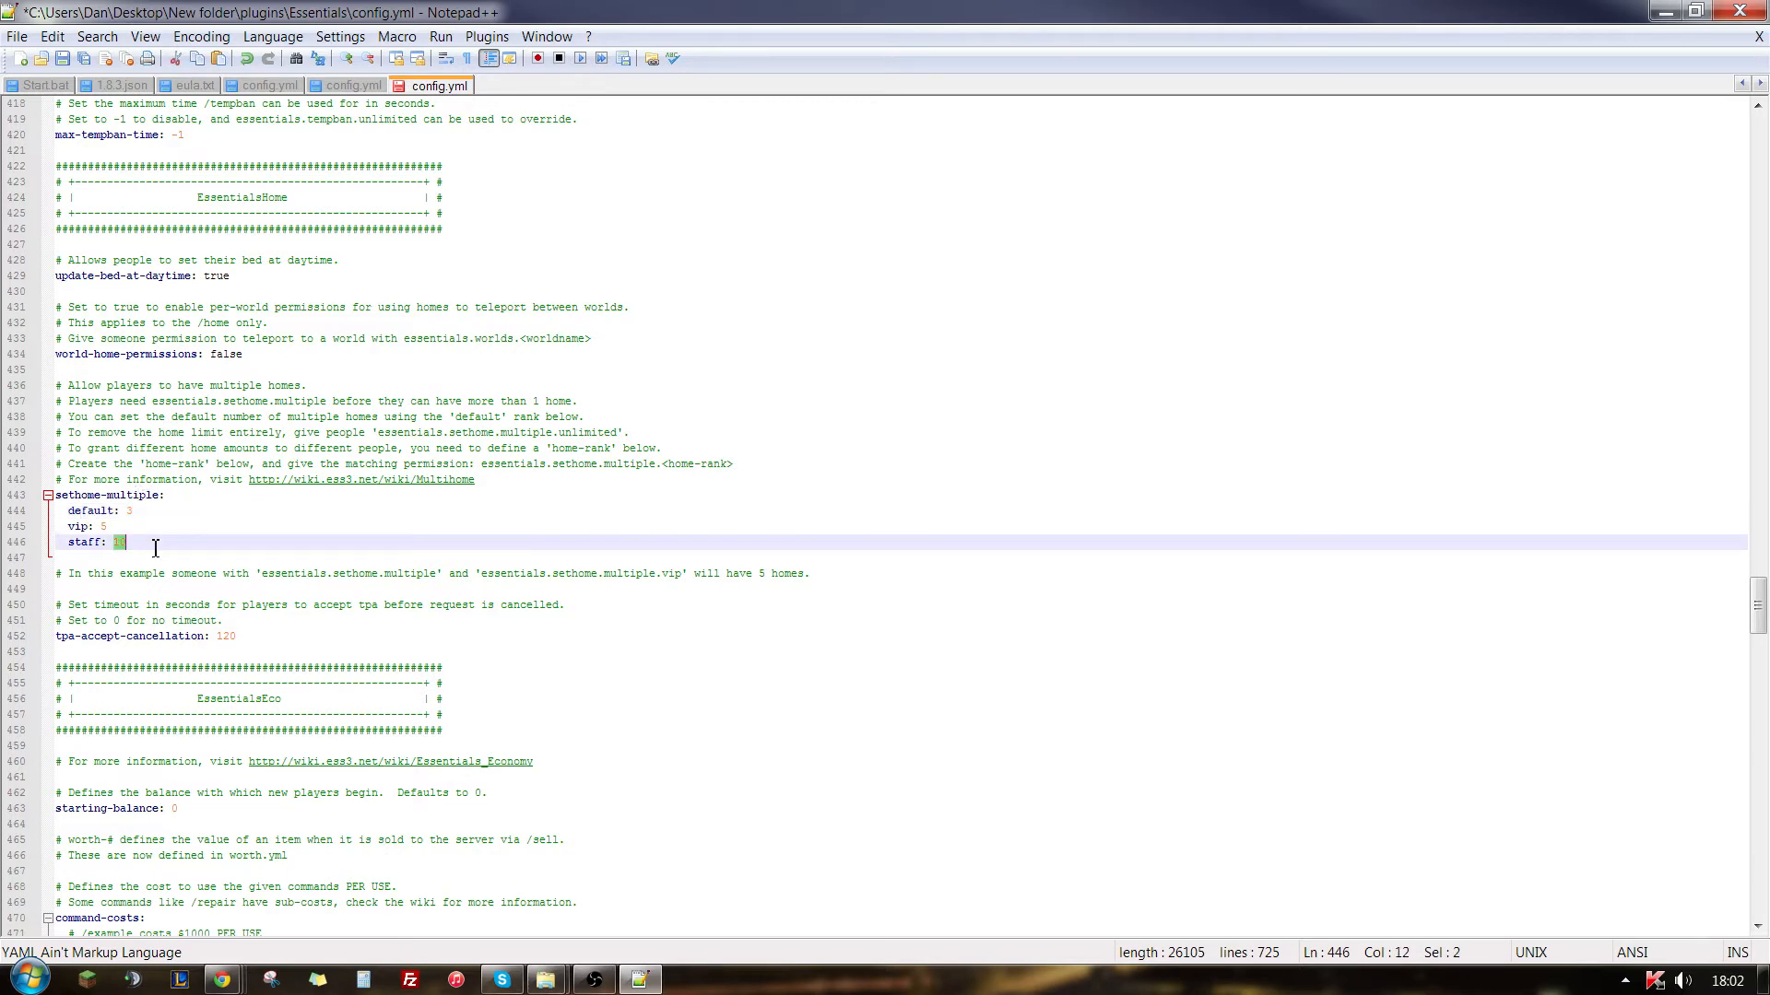
- Examine the EssentialsChat section, including the chat radius, message format and group-formats entries
scroll(341, 639, "down", 6)
scroll(341, 639, "down", 19)
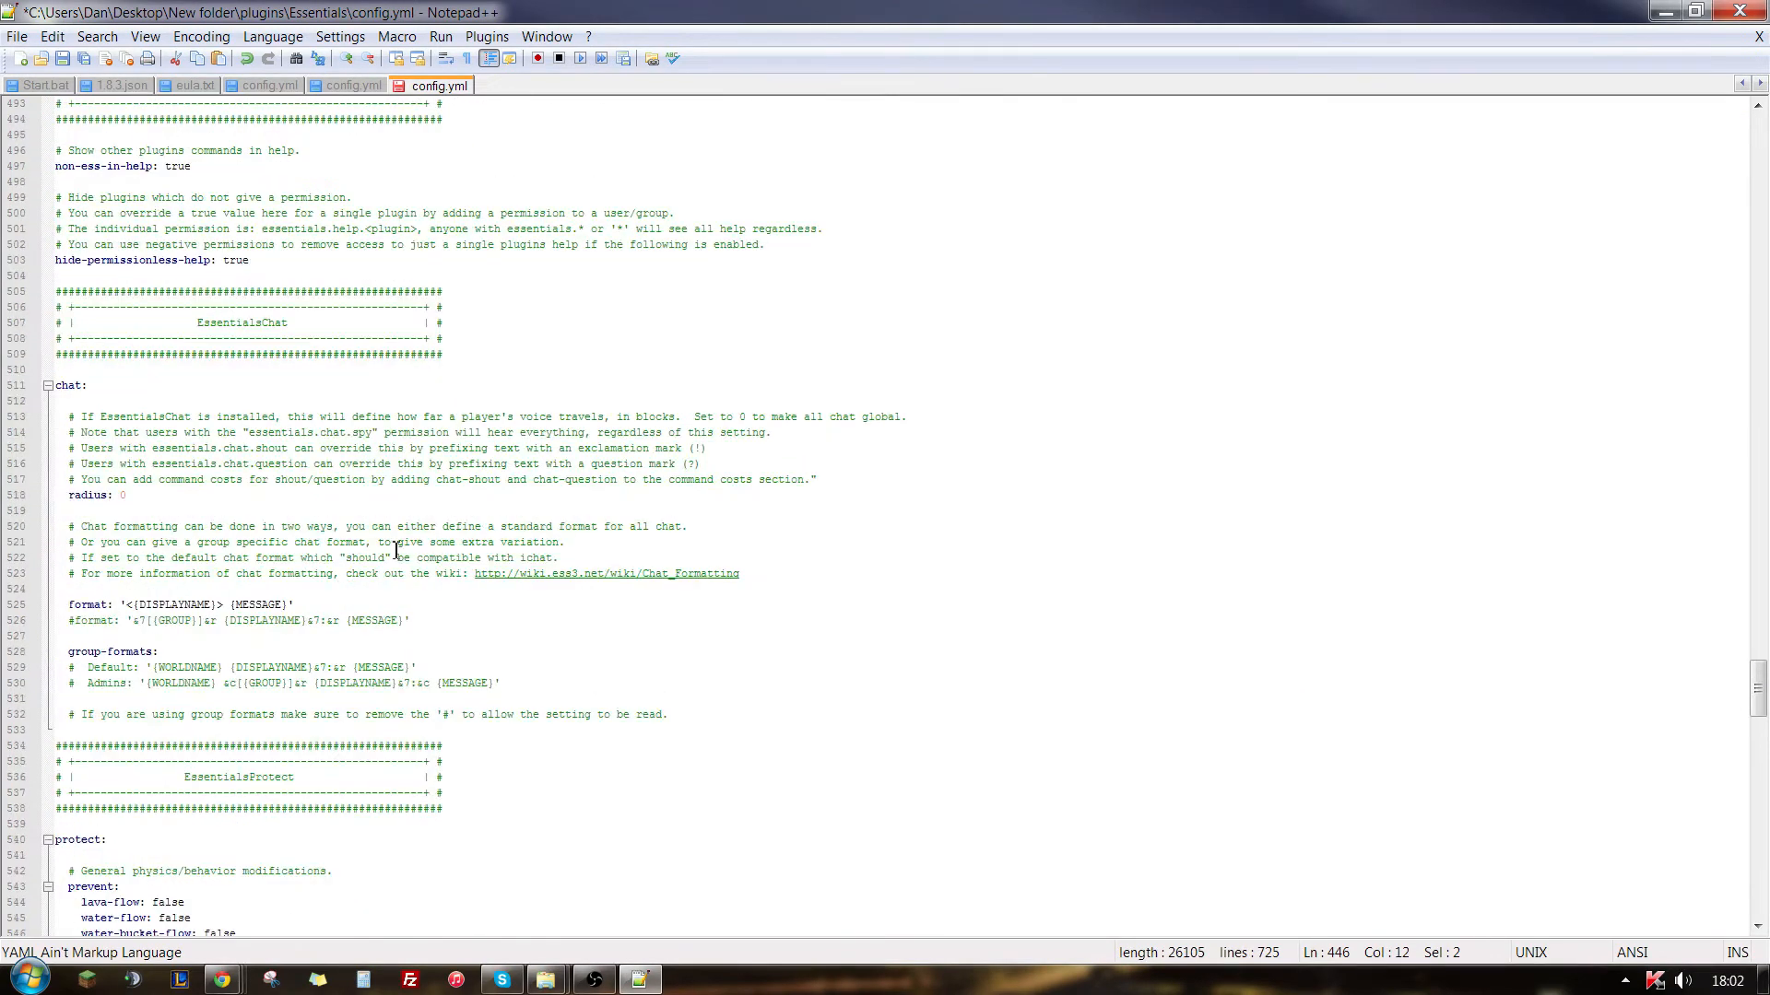
left_click_drag(318, 322, 183, 323)
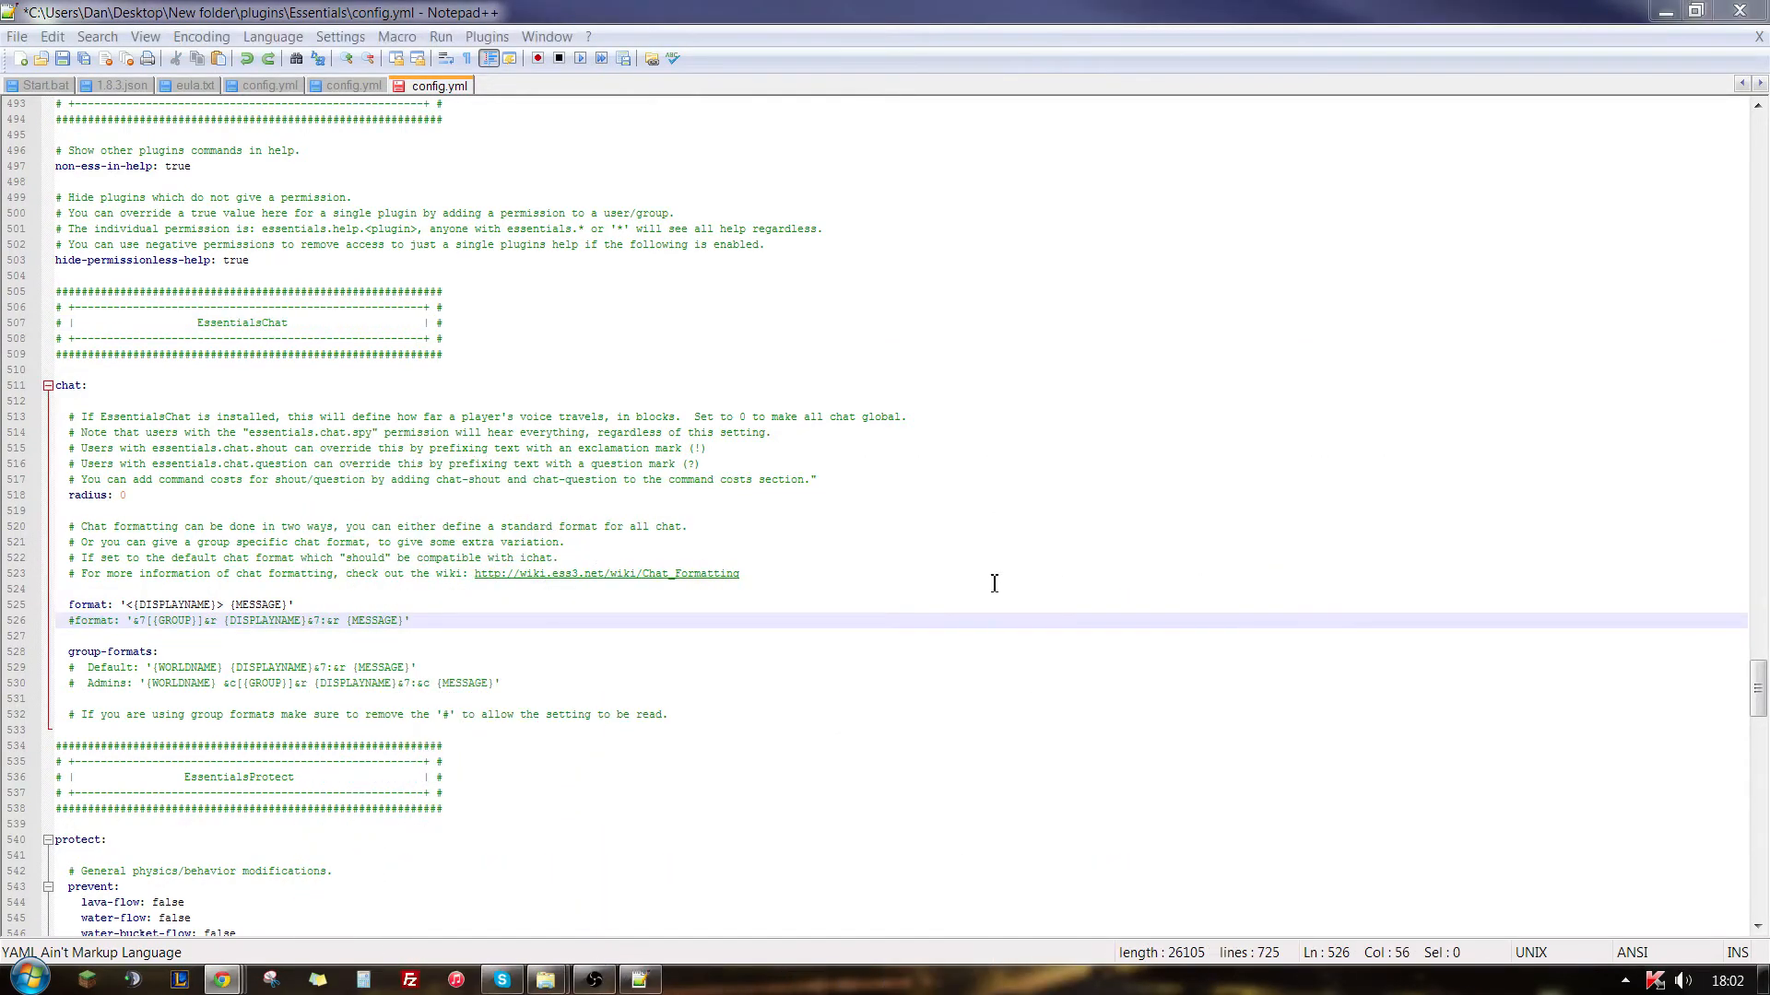
left_click(995, 574)
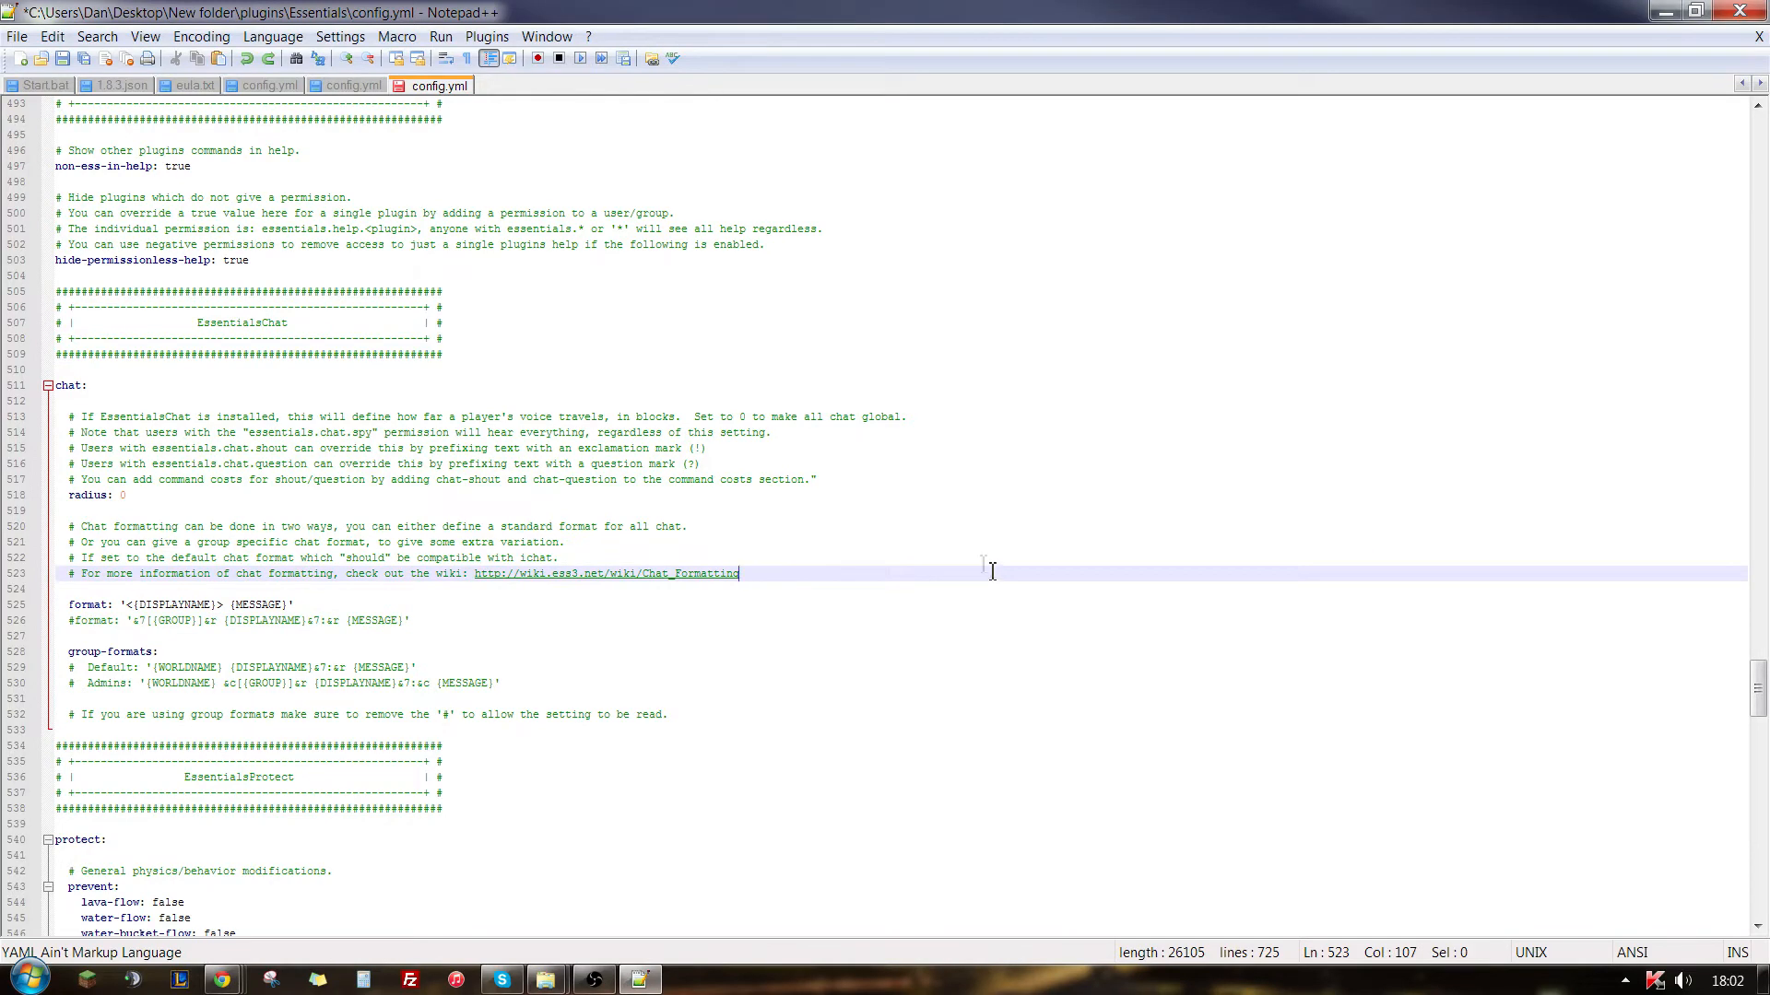
- Examine the prevent options in the EssentialsProtect section, including lava-flow, water-bucket-flow and creeper-playerdamage
scroll(329, 432, "down", 6)
scroll(329, 432, "down", 5)
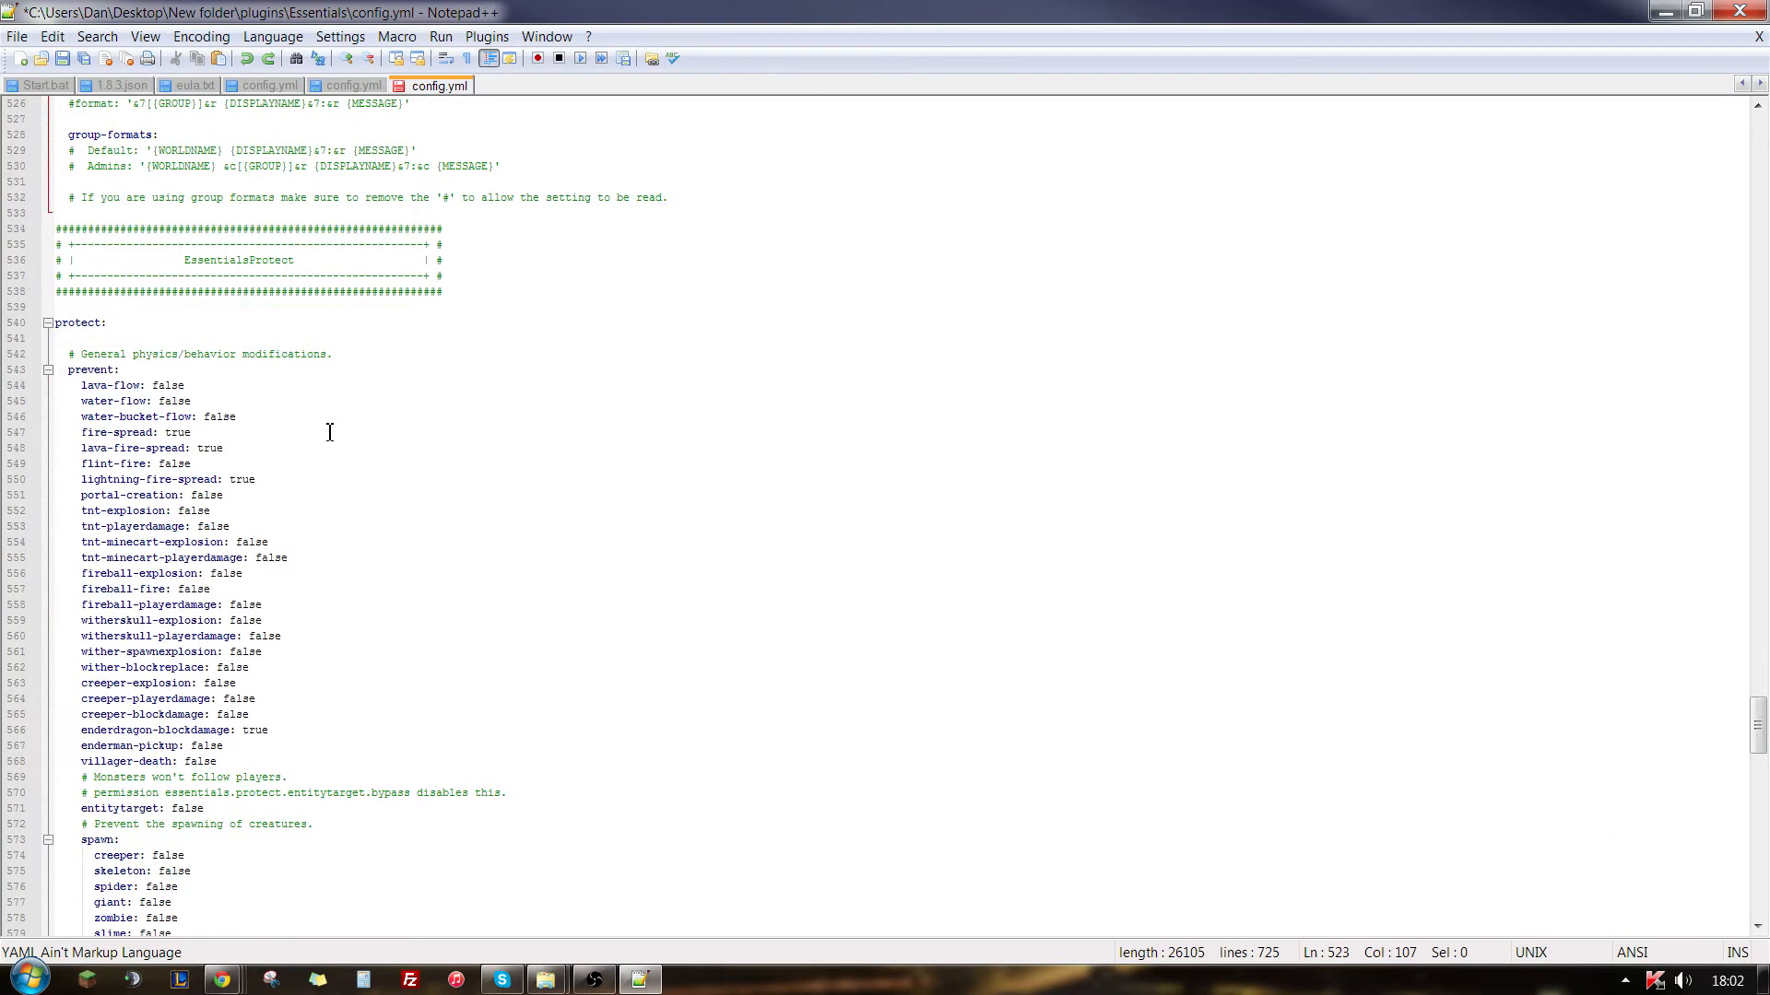
scroll(329, 432, "down", 6)
scroll(329, 432, "up", 5)
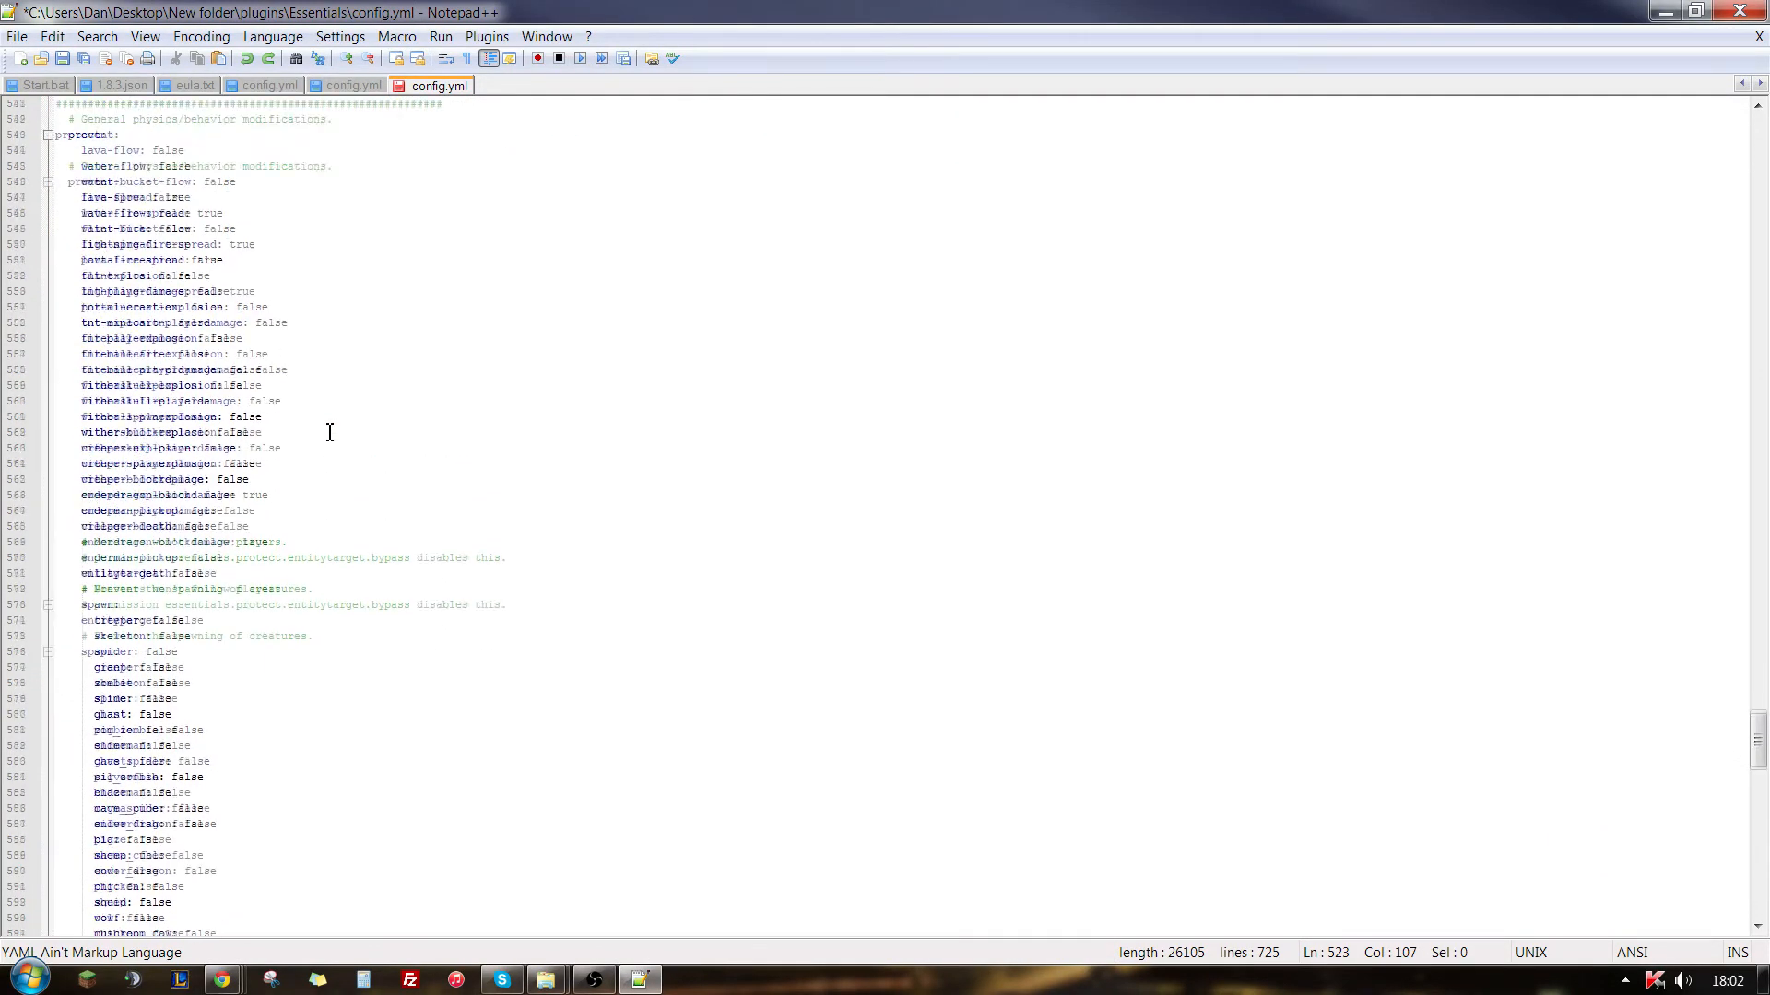
left_click(258, 373)
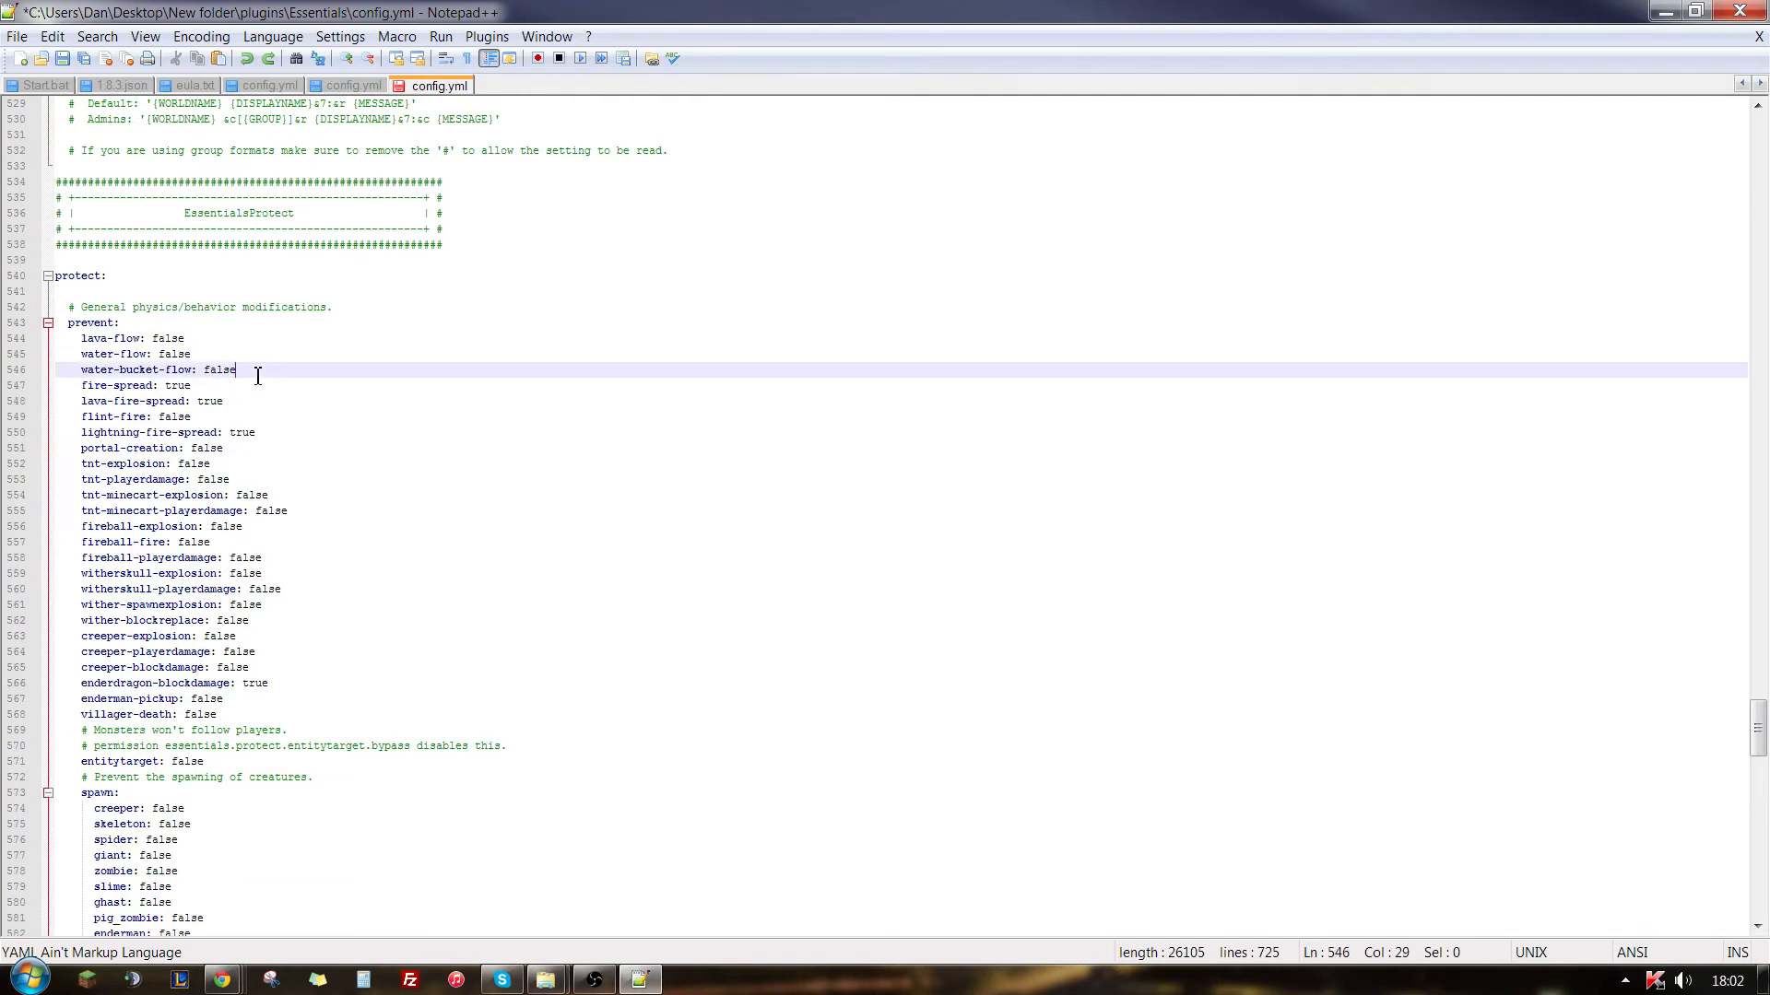
left_click(237, 344)
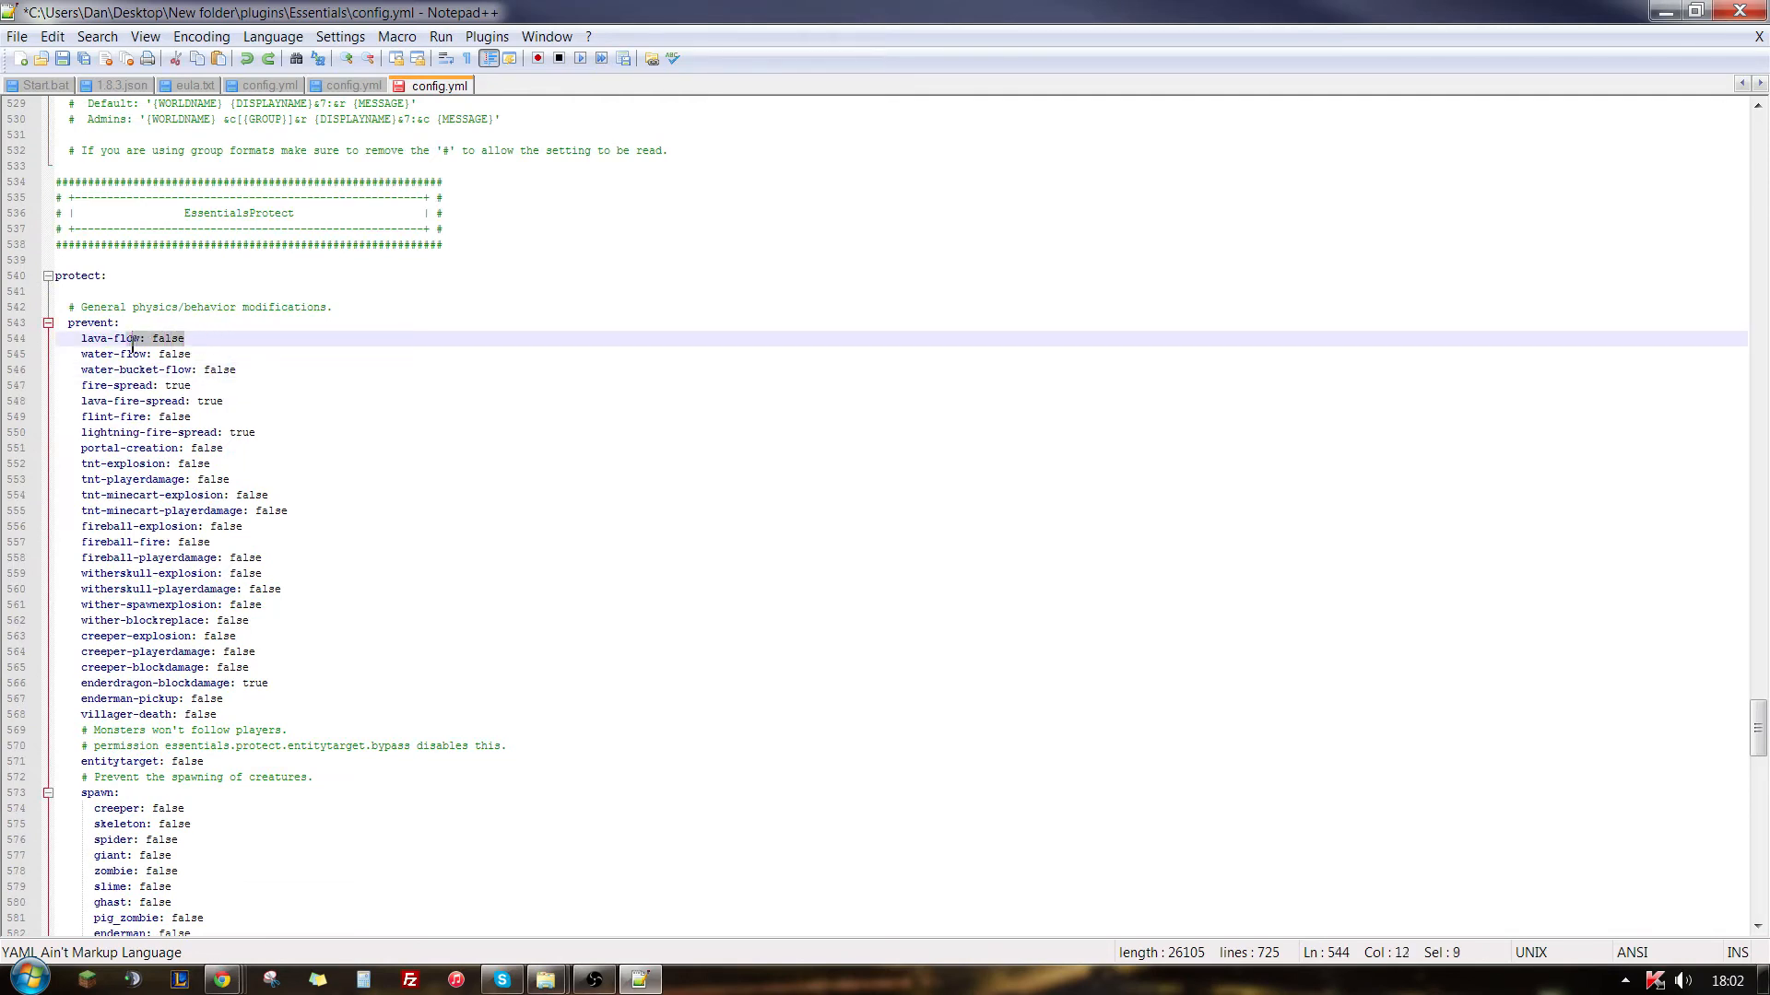
scroll(307, 434, "down", 4)
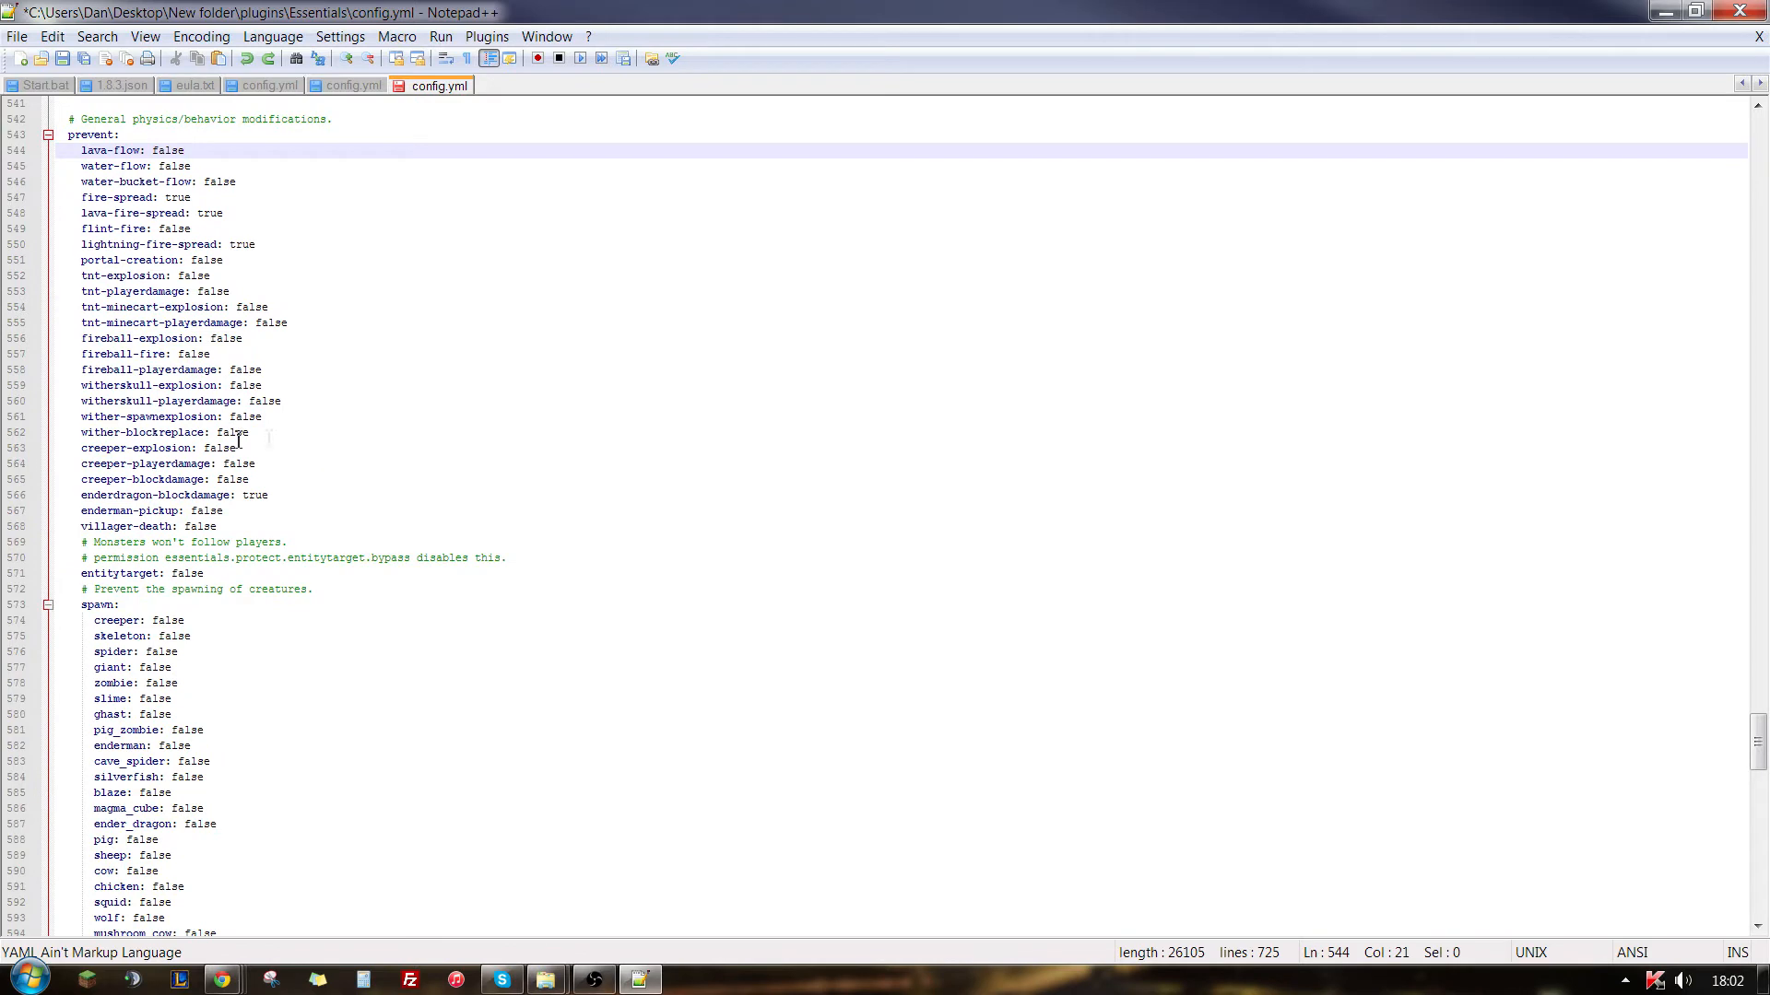
left_click_drag(225, 466, 172, 465)
scroll(271, 525, "down", 3)
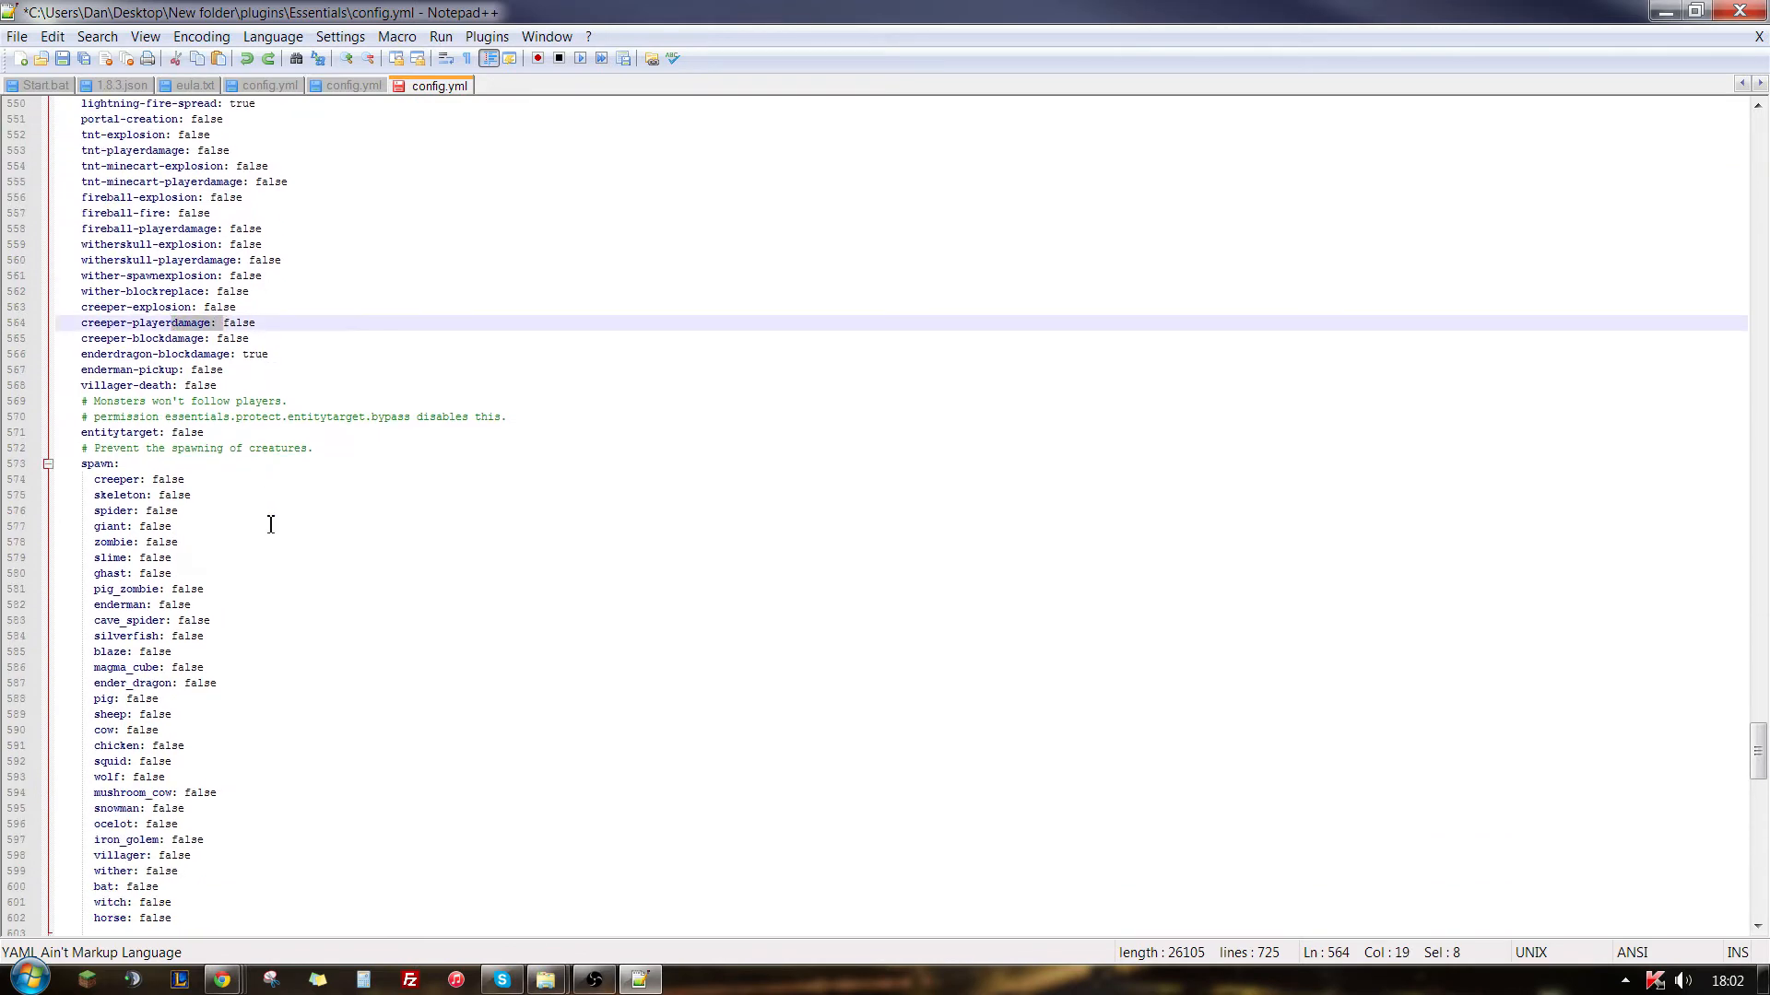
- Set creeper and skeleton to true in the EssentialsProtect list that prevents the spawning of creatures
scroll(271, 524, "down", 4)
left_click(205, 313)
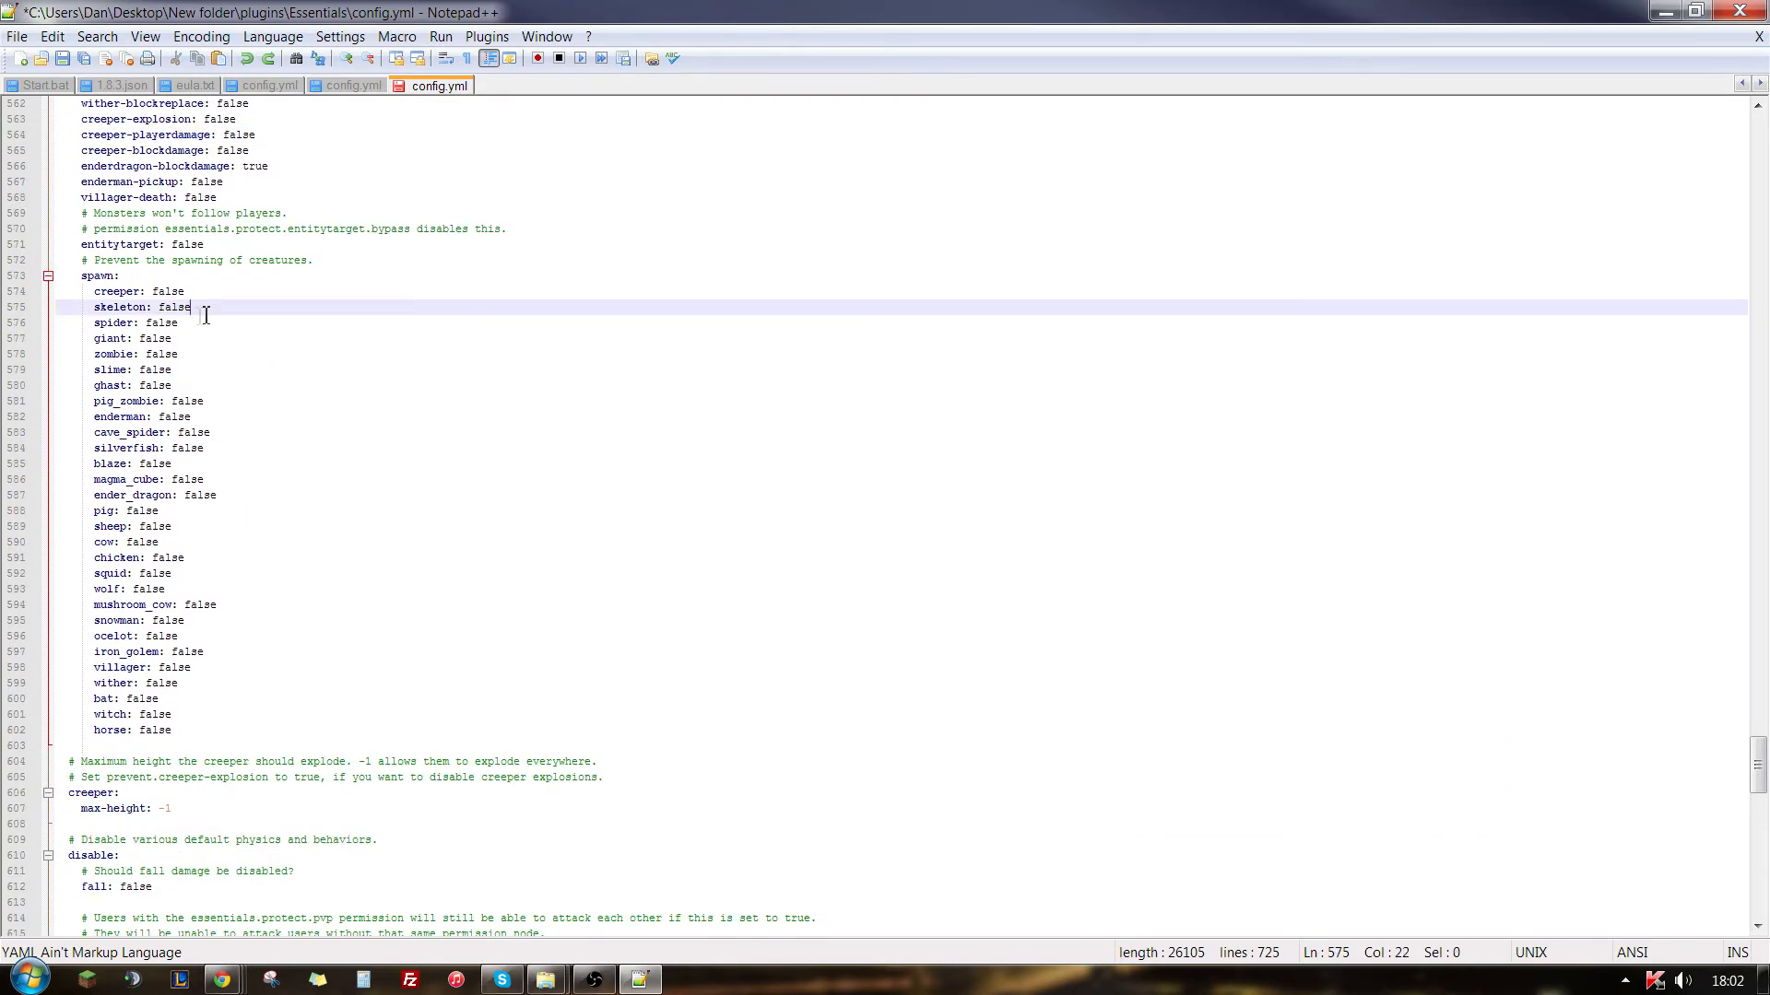
left_click(219, 385)
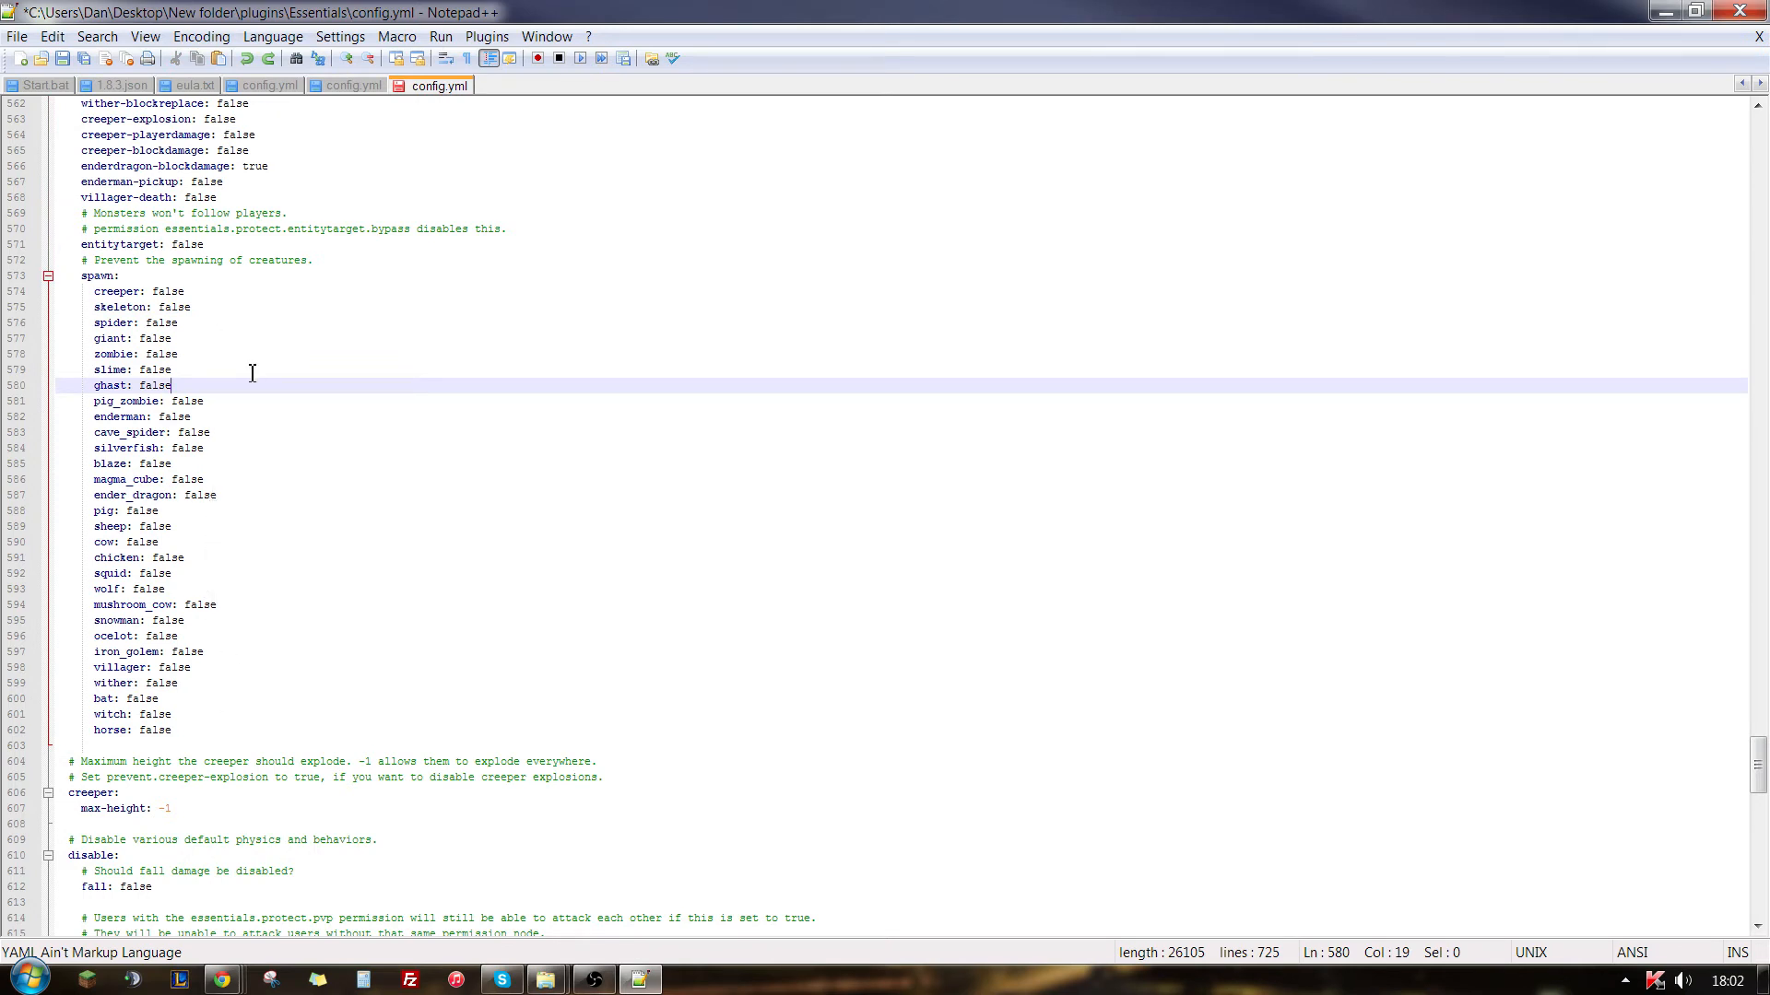
left_click_drag(194, 292, 160, 297)
key("BackSpace")
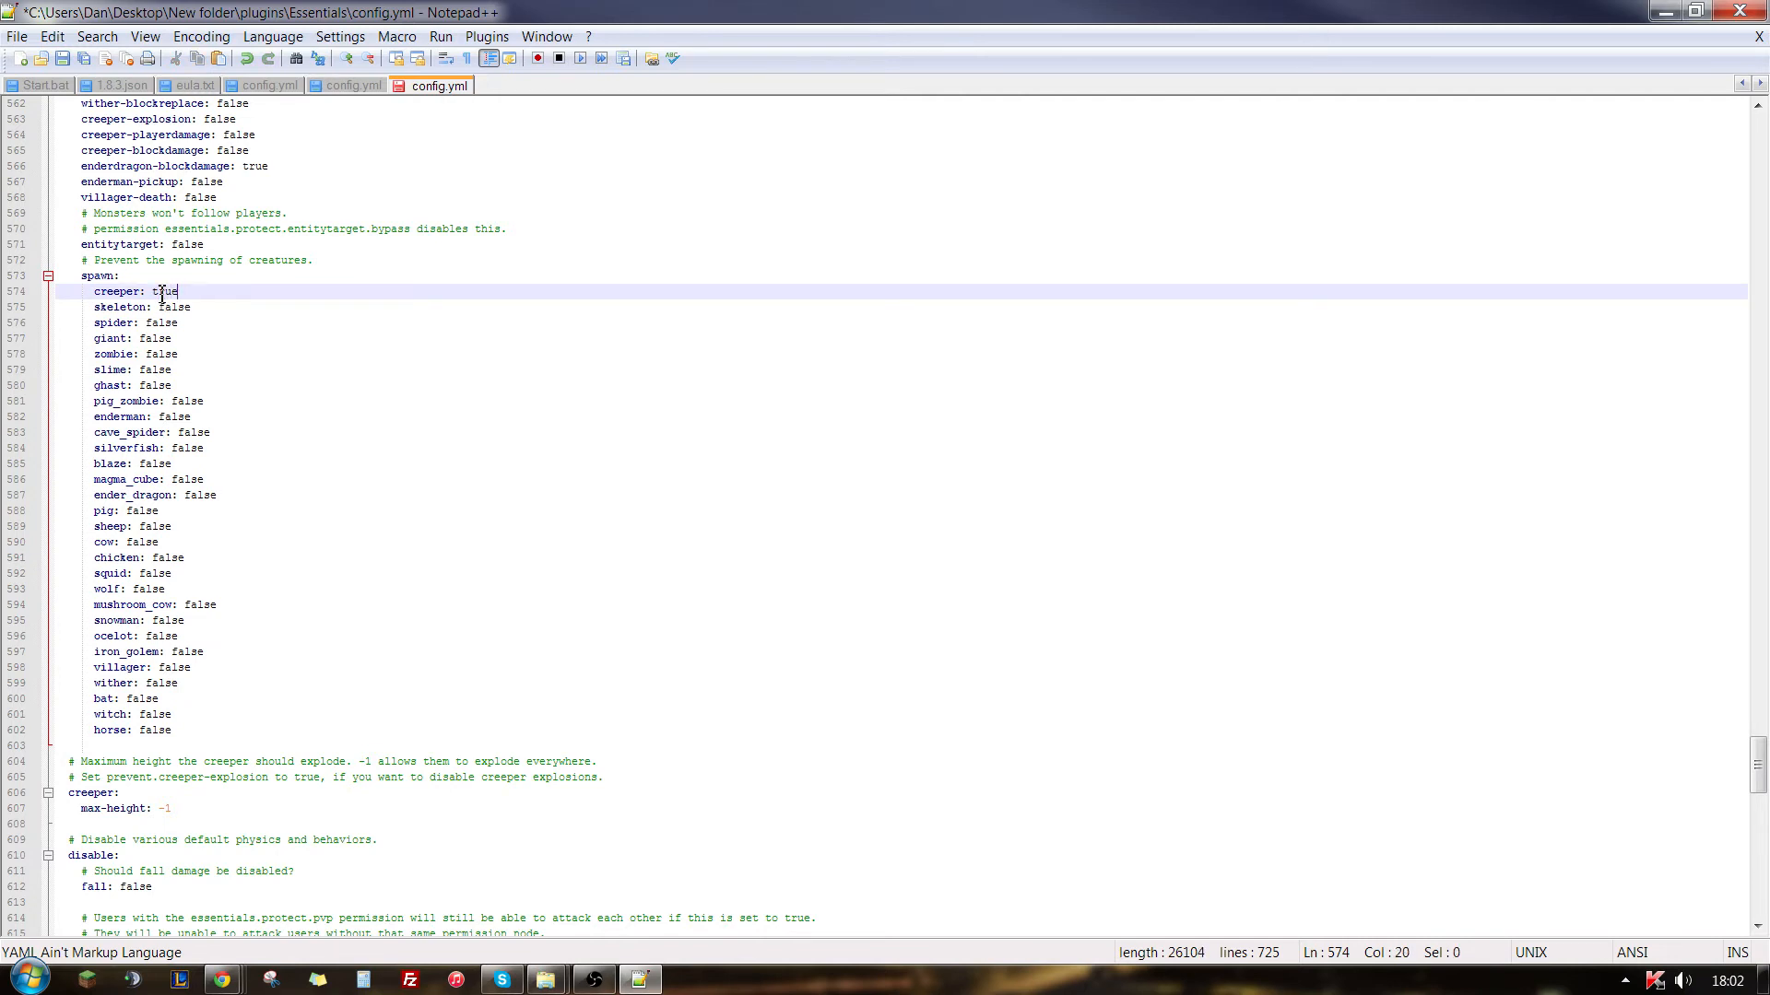
left_click(279, 839)
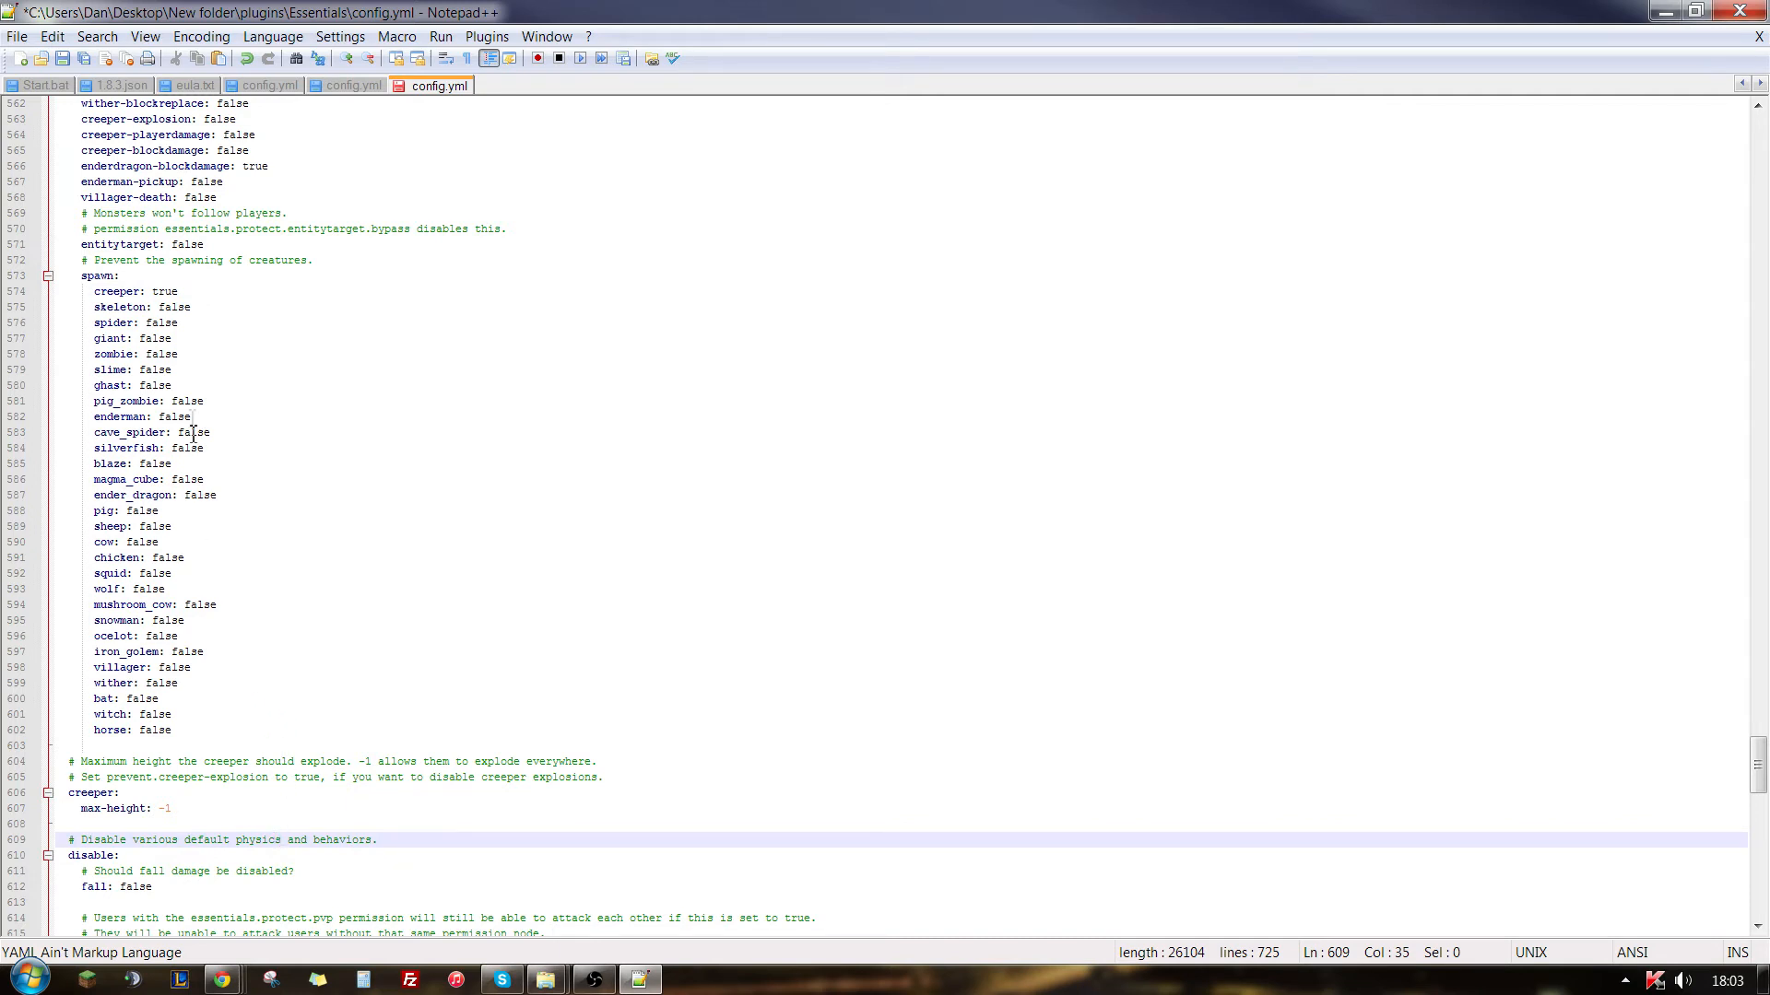
left_click_drag(192, 307, 173, 311)
type("true")
left_click(300, 449)
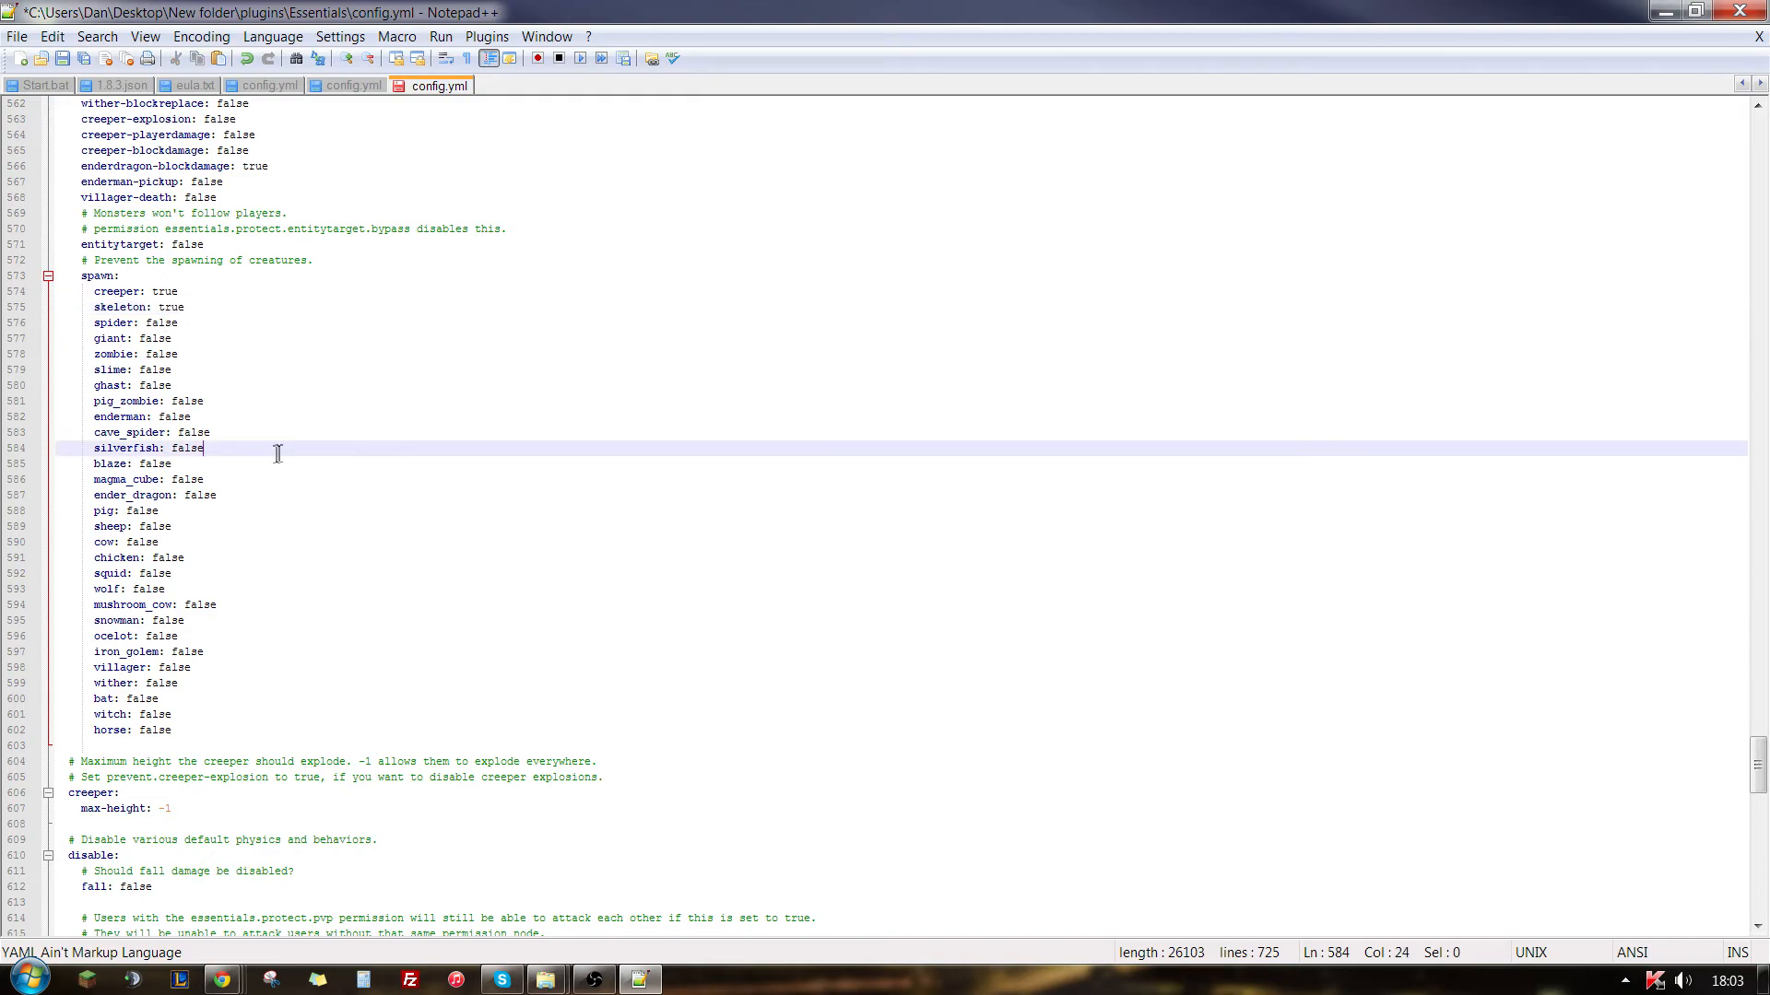
- Save the edited Essentials config.yml and close the text editor
scroll(299, 455, "down", 14)
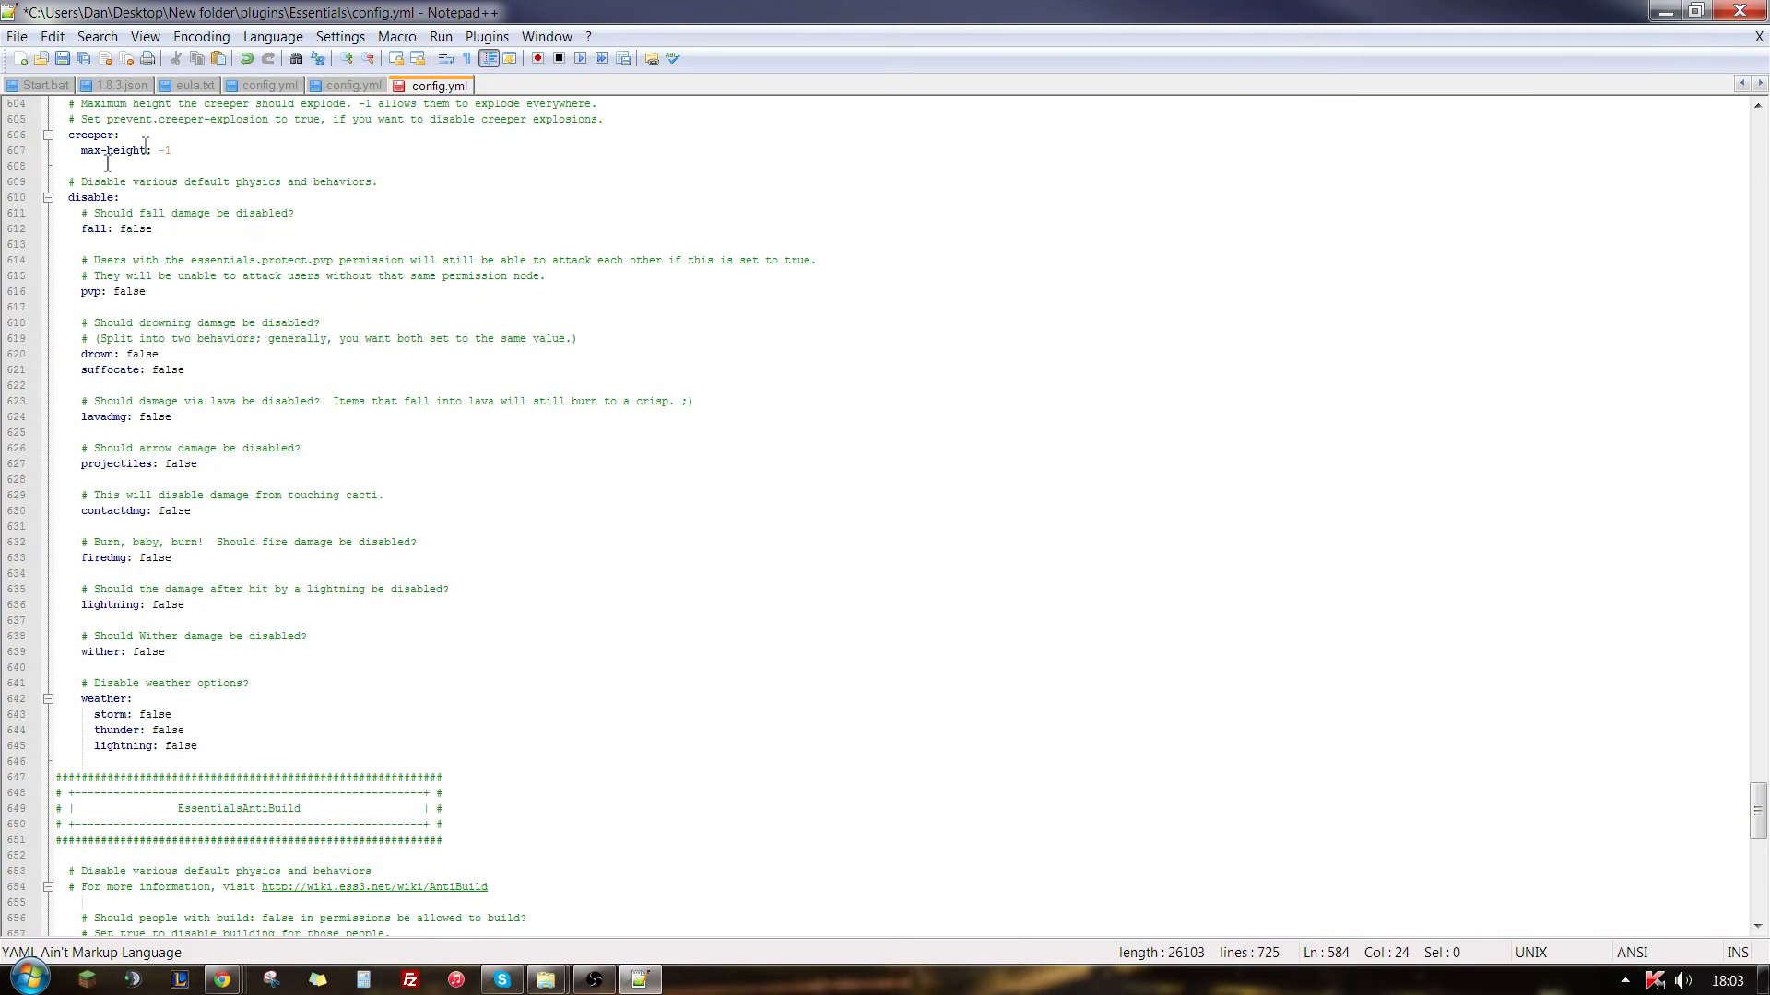
scroll(299, 422, "down", 6)
scroll(476, 455, "down", 17)
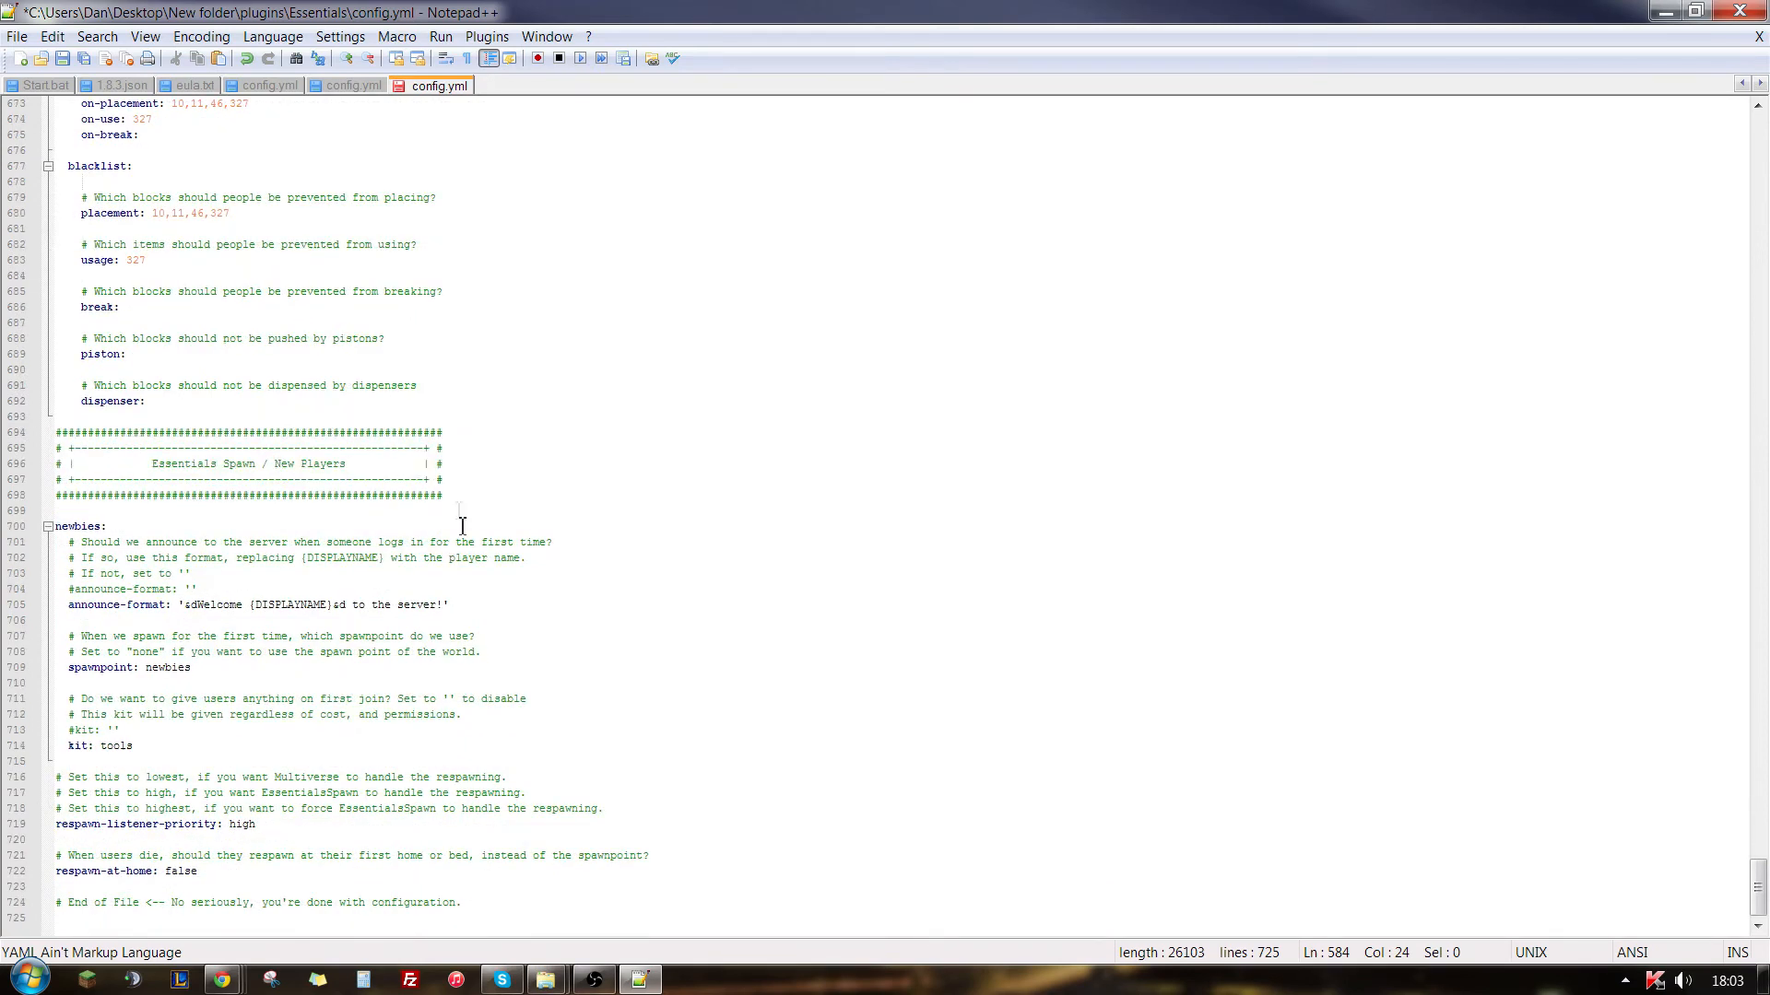
left_click(638, 501)
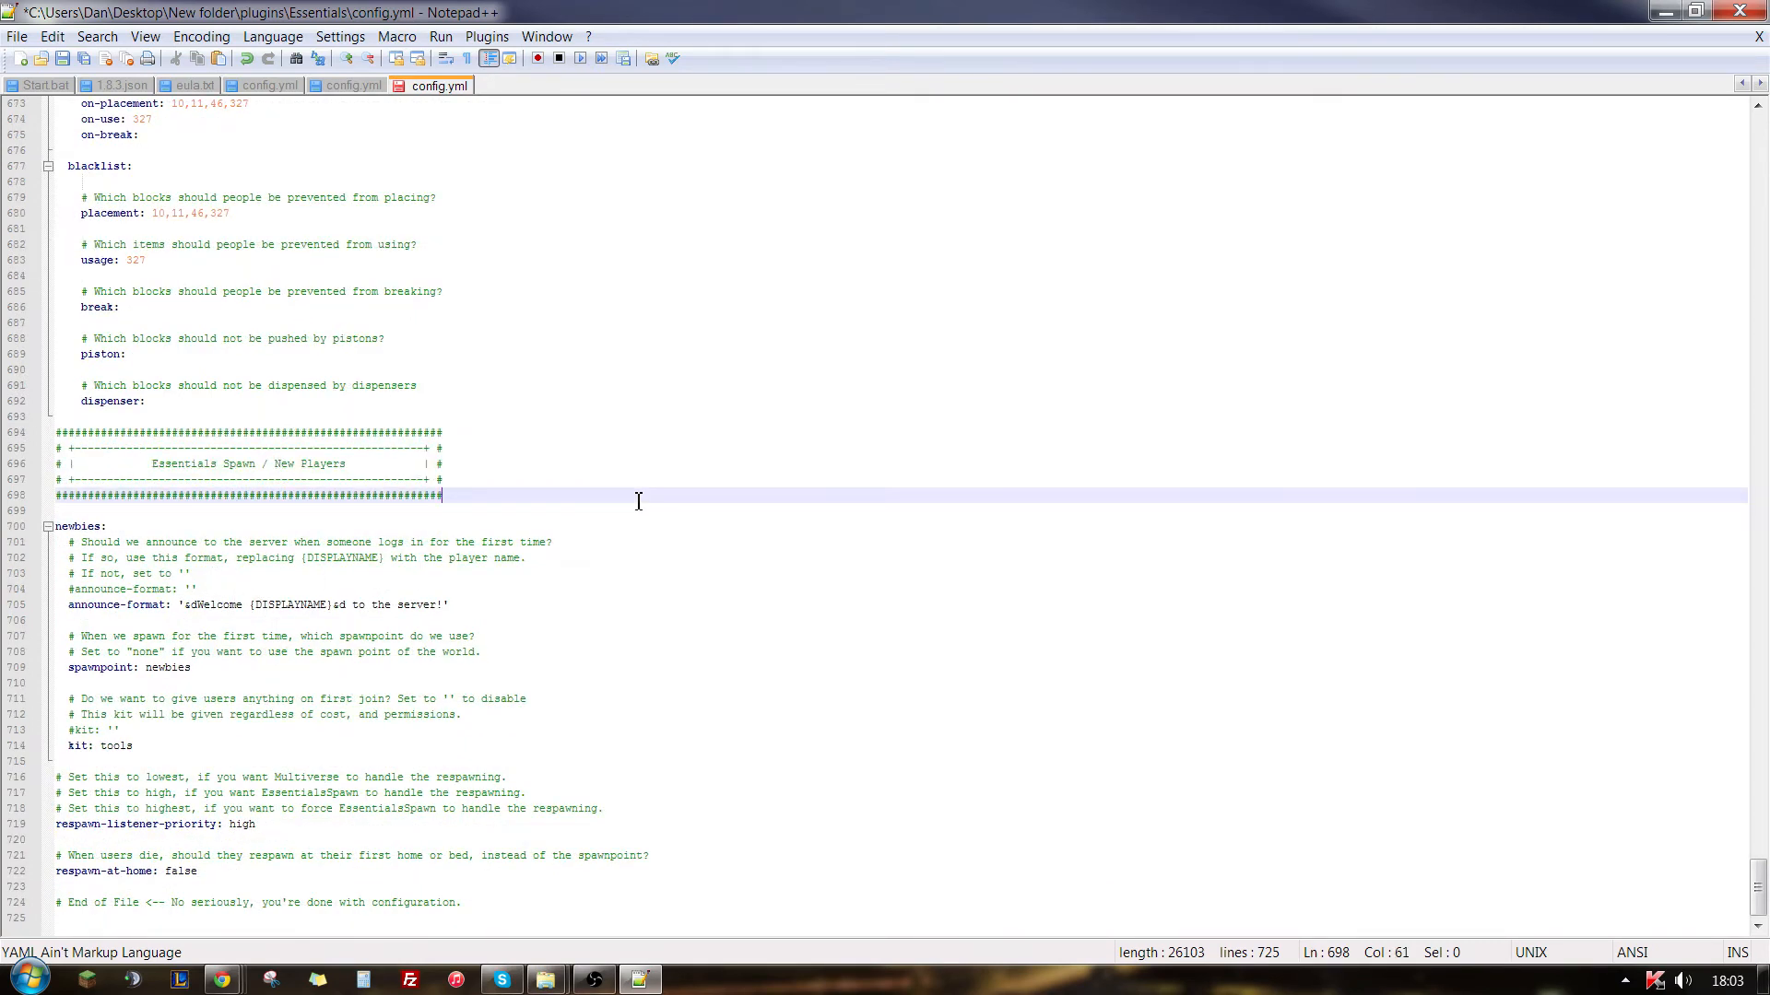
left_click(689, 561)
key("ctrl+s")
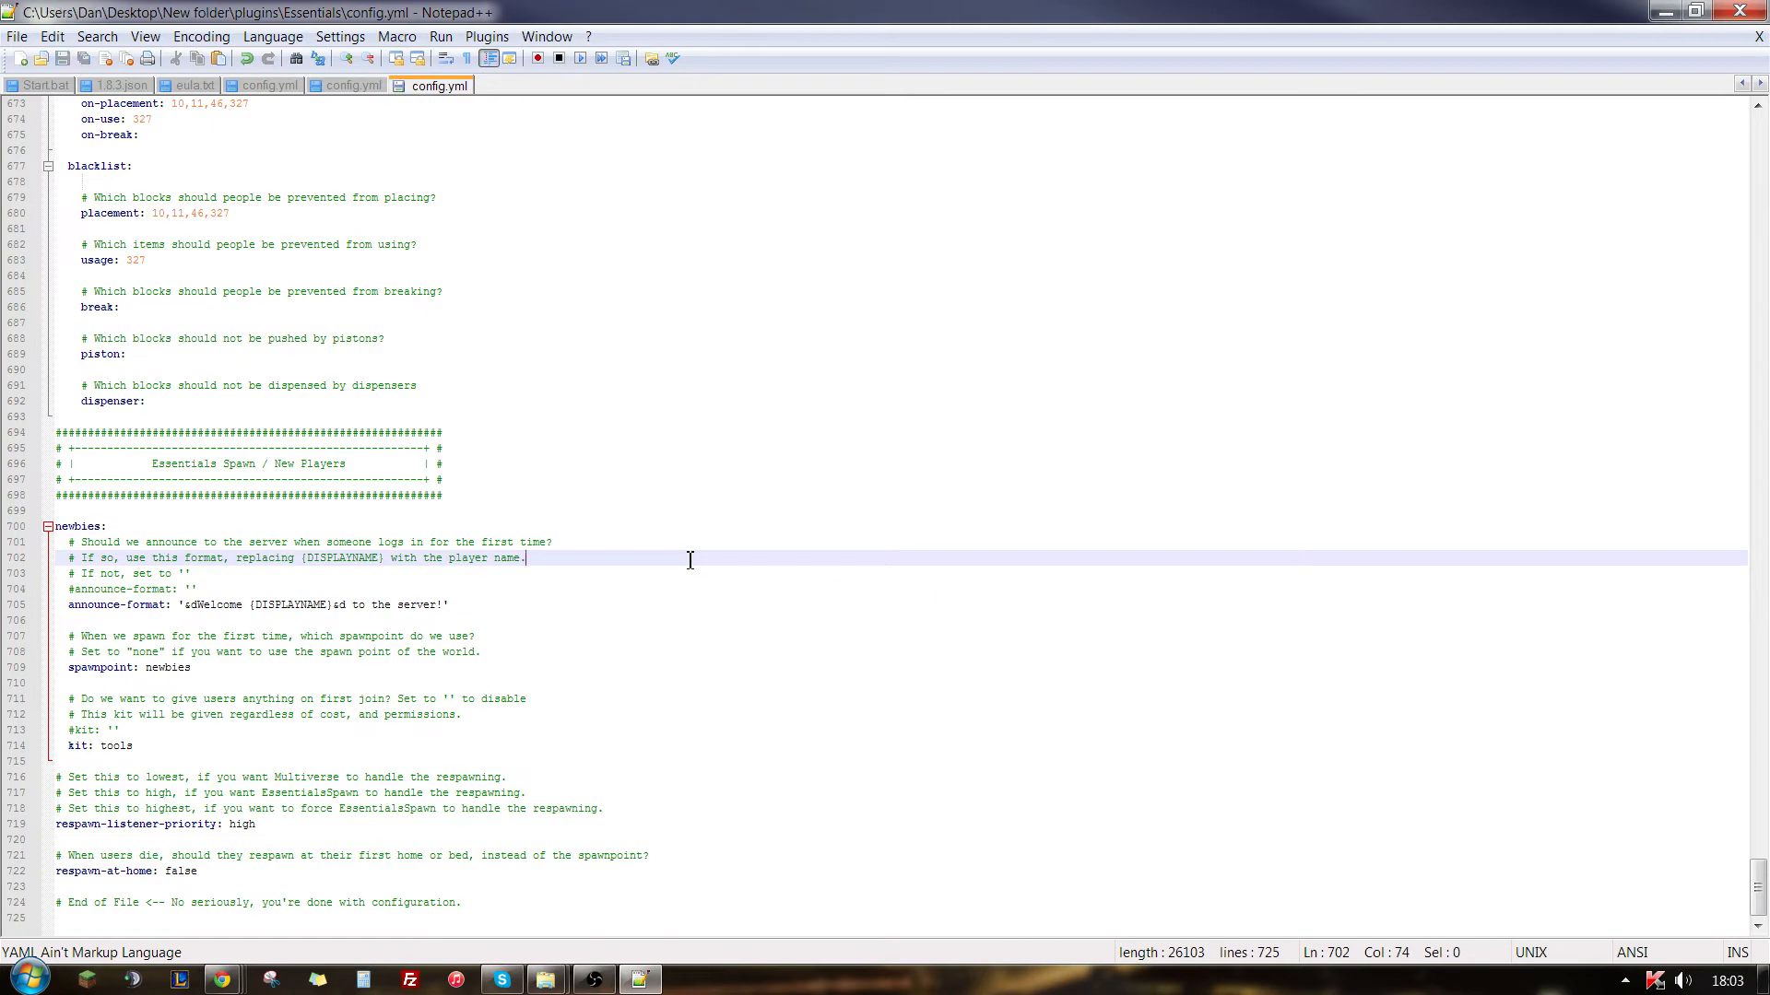
left_click(1757, 17)
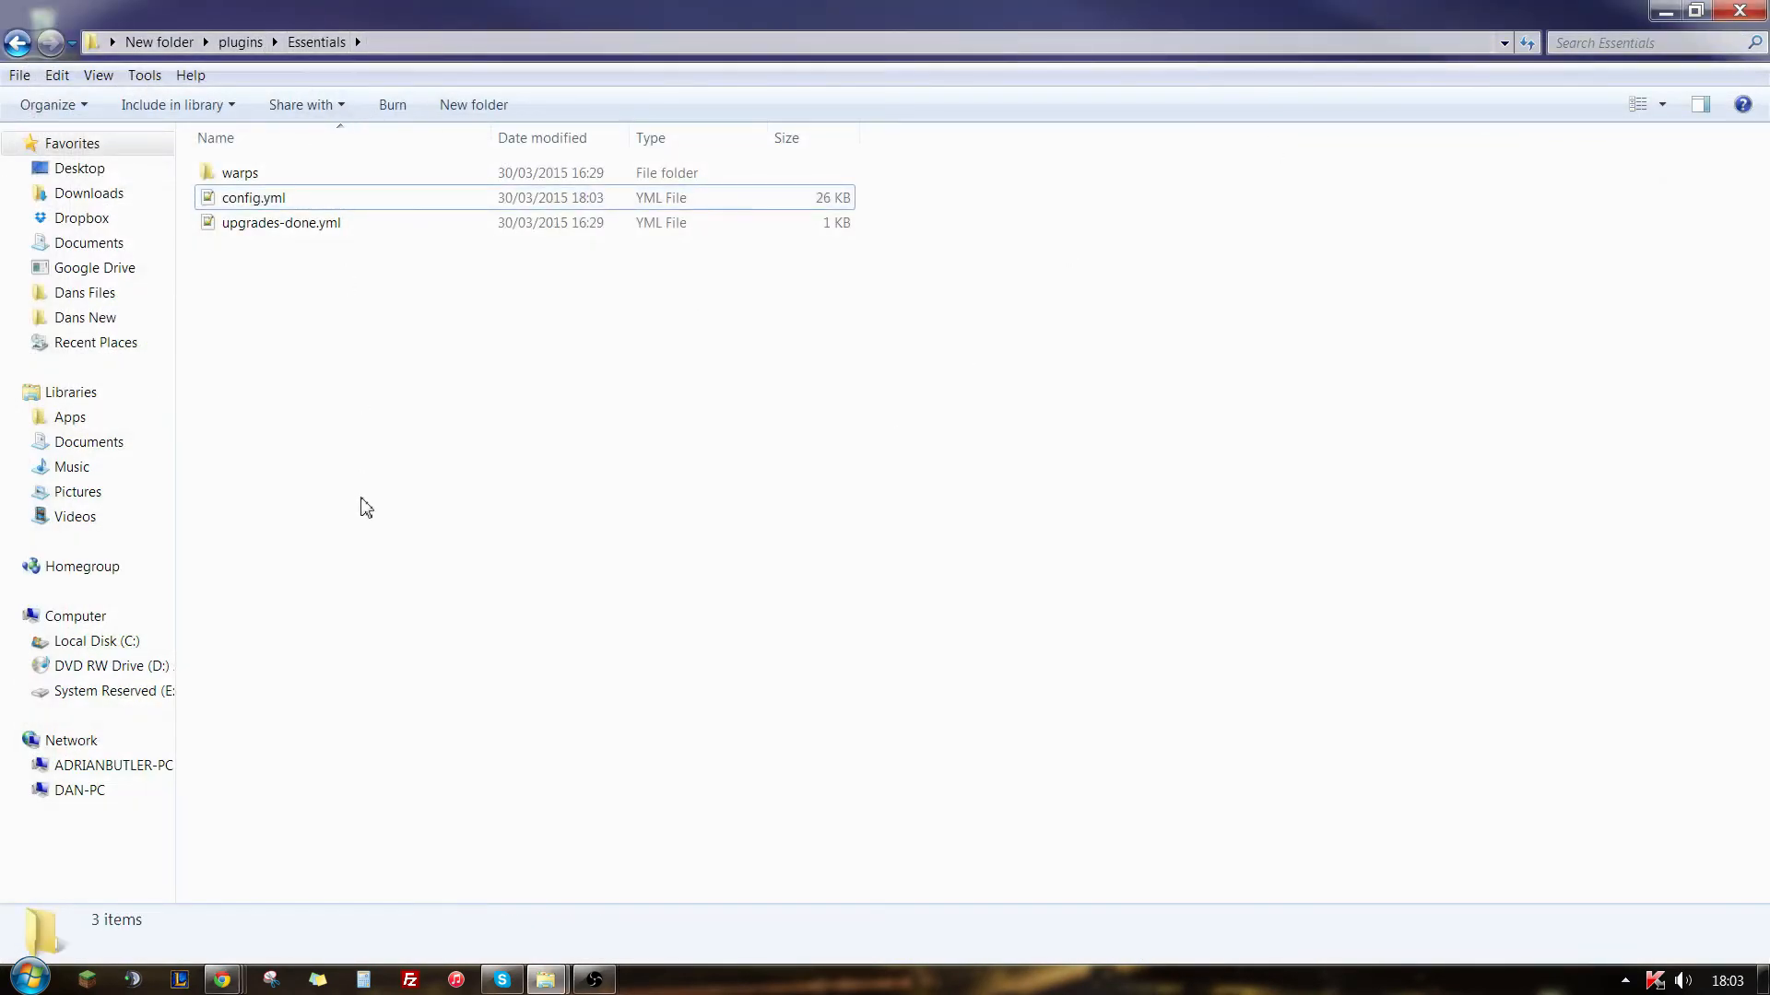
- Return to the main server folder, run Start.bat to launch the server and move its console window aside
left_click(240, 41)
left_click(422, 595)
left_click(160, 41)
left_click(659, 363)
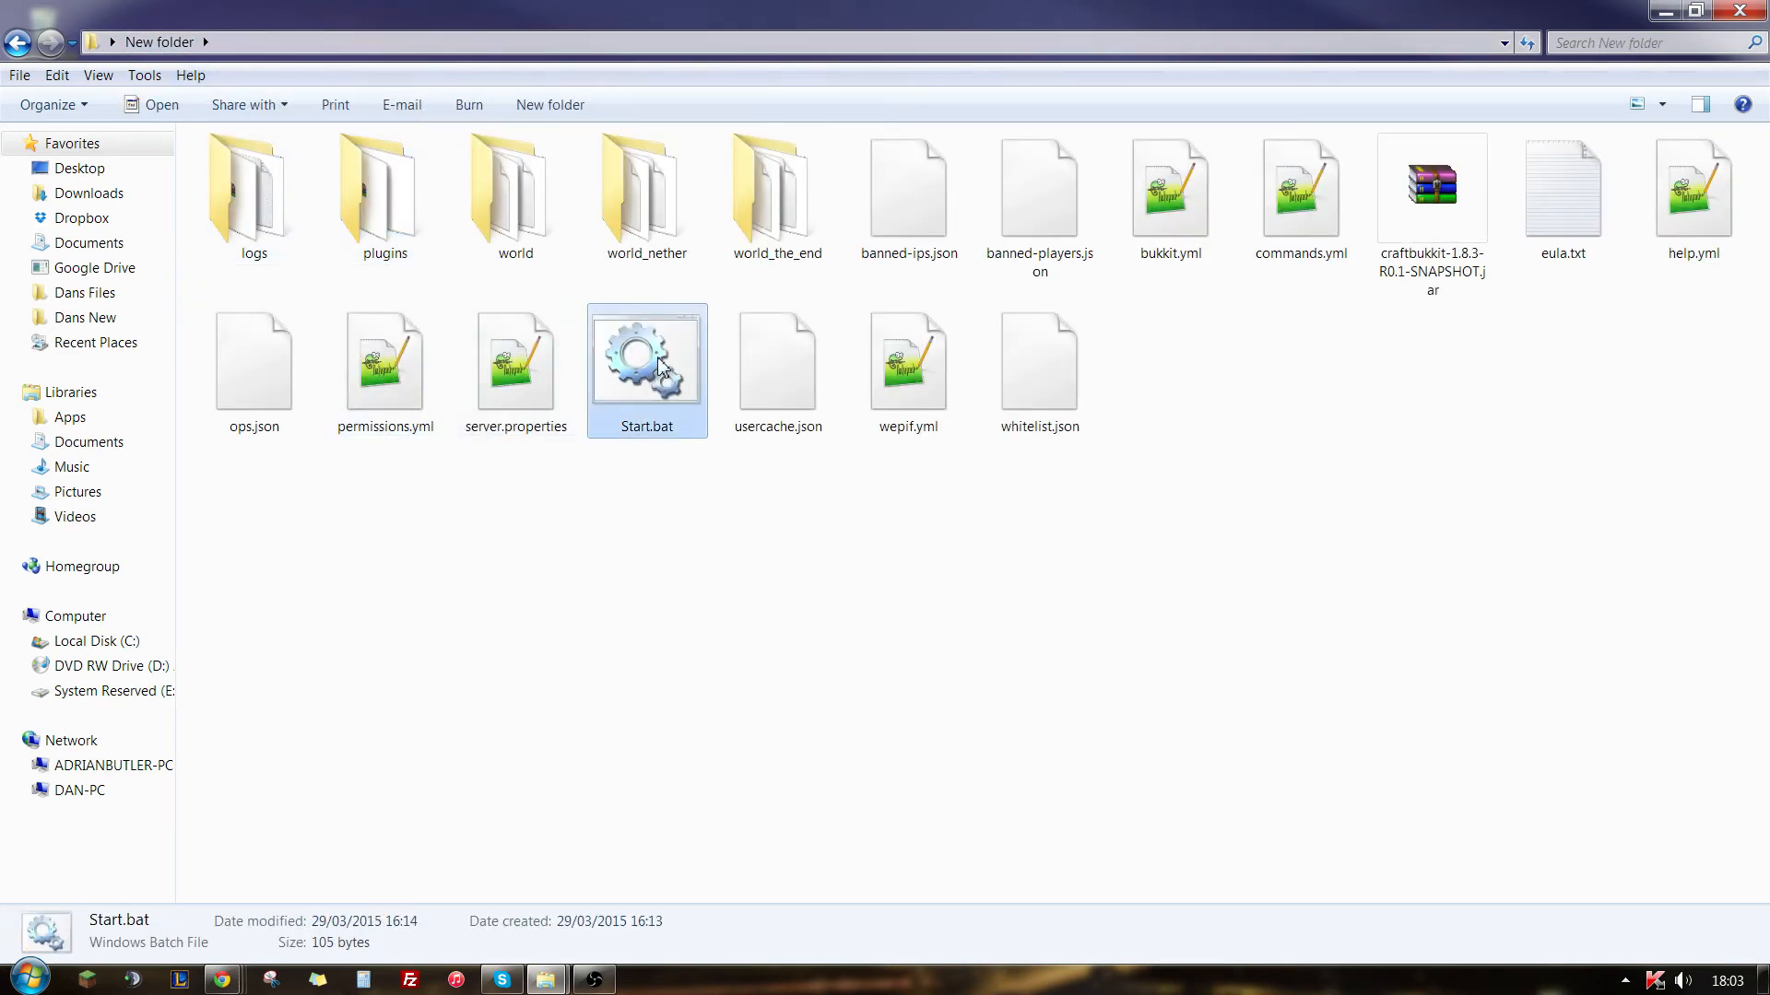
double_click(660, 362)
left_click_drag(436, 118, 818, 327)
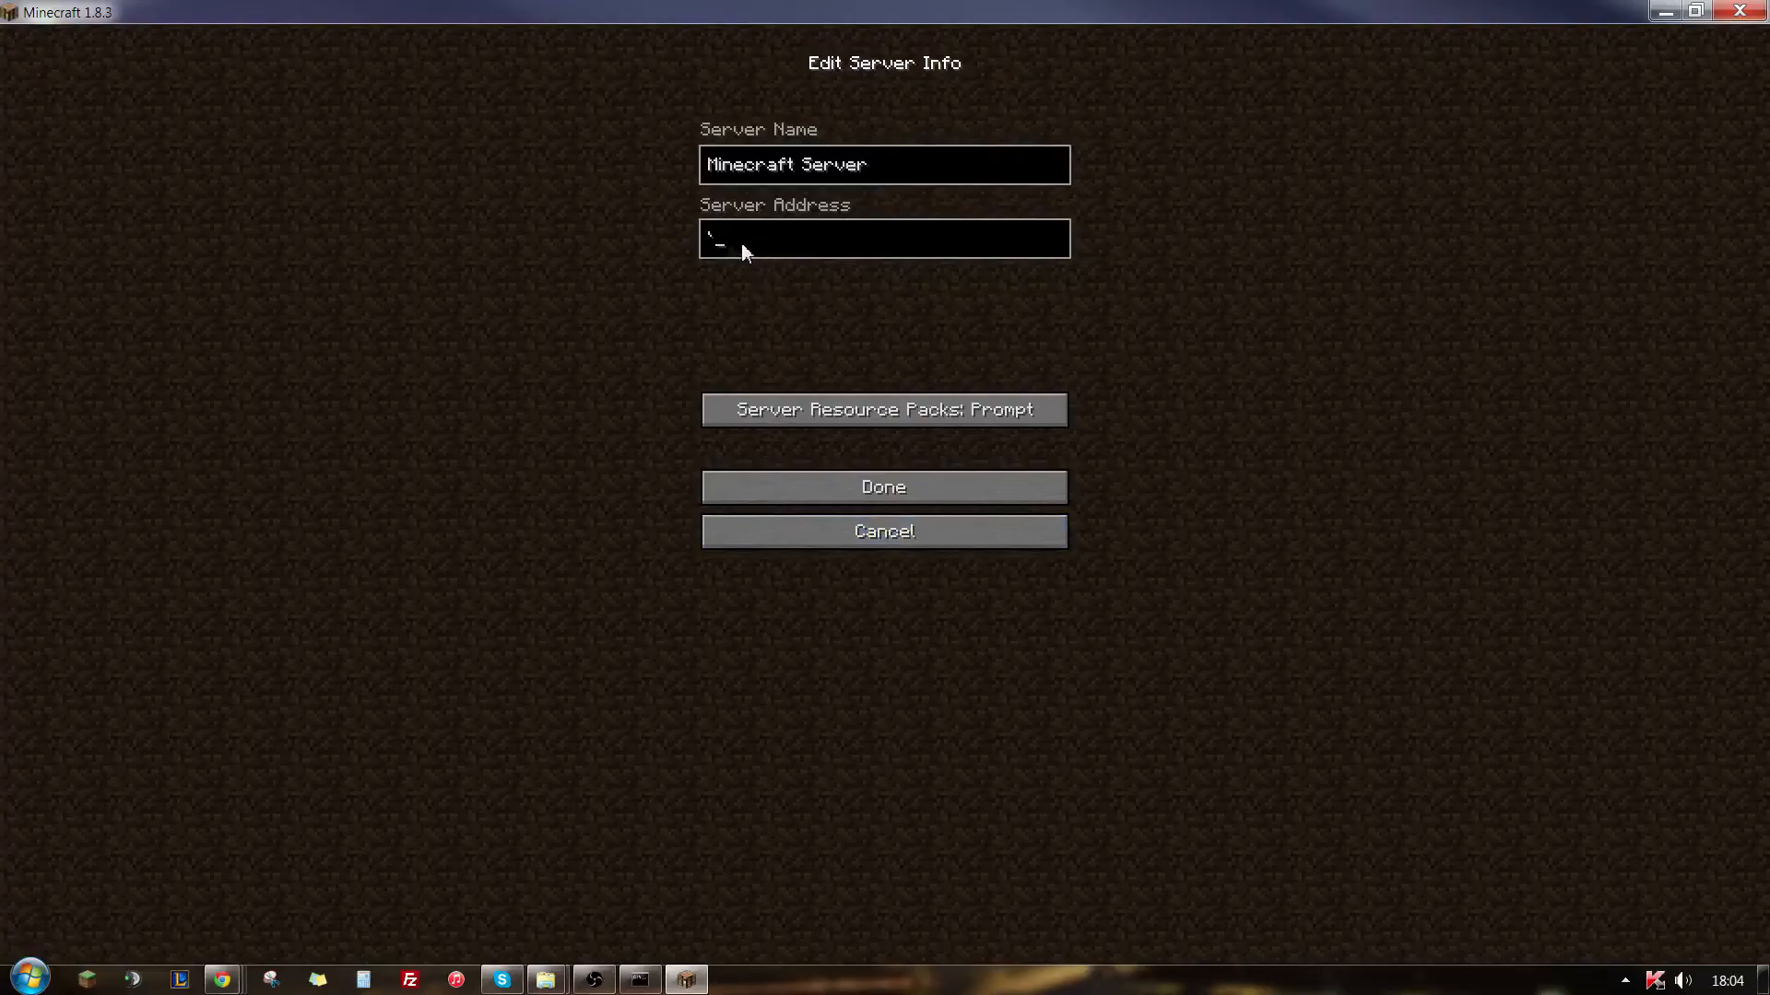
- Set the server address of the Minecraft Server entry to localhost and join that server
key("BackSpace")
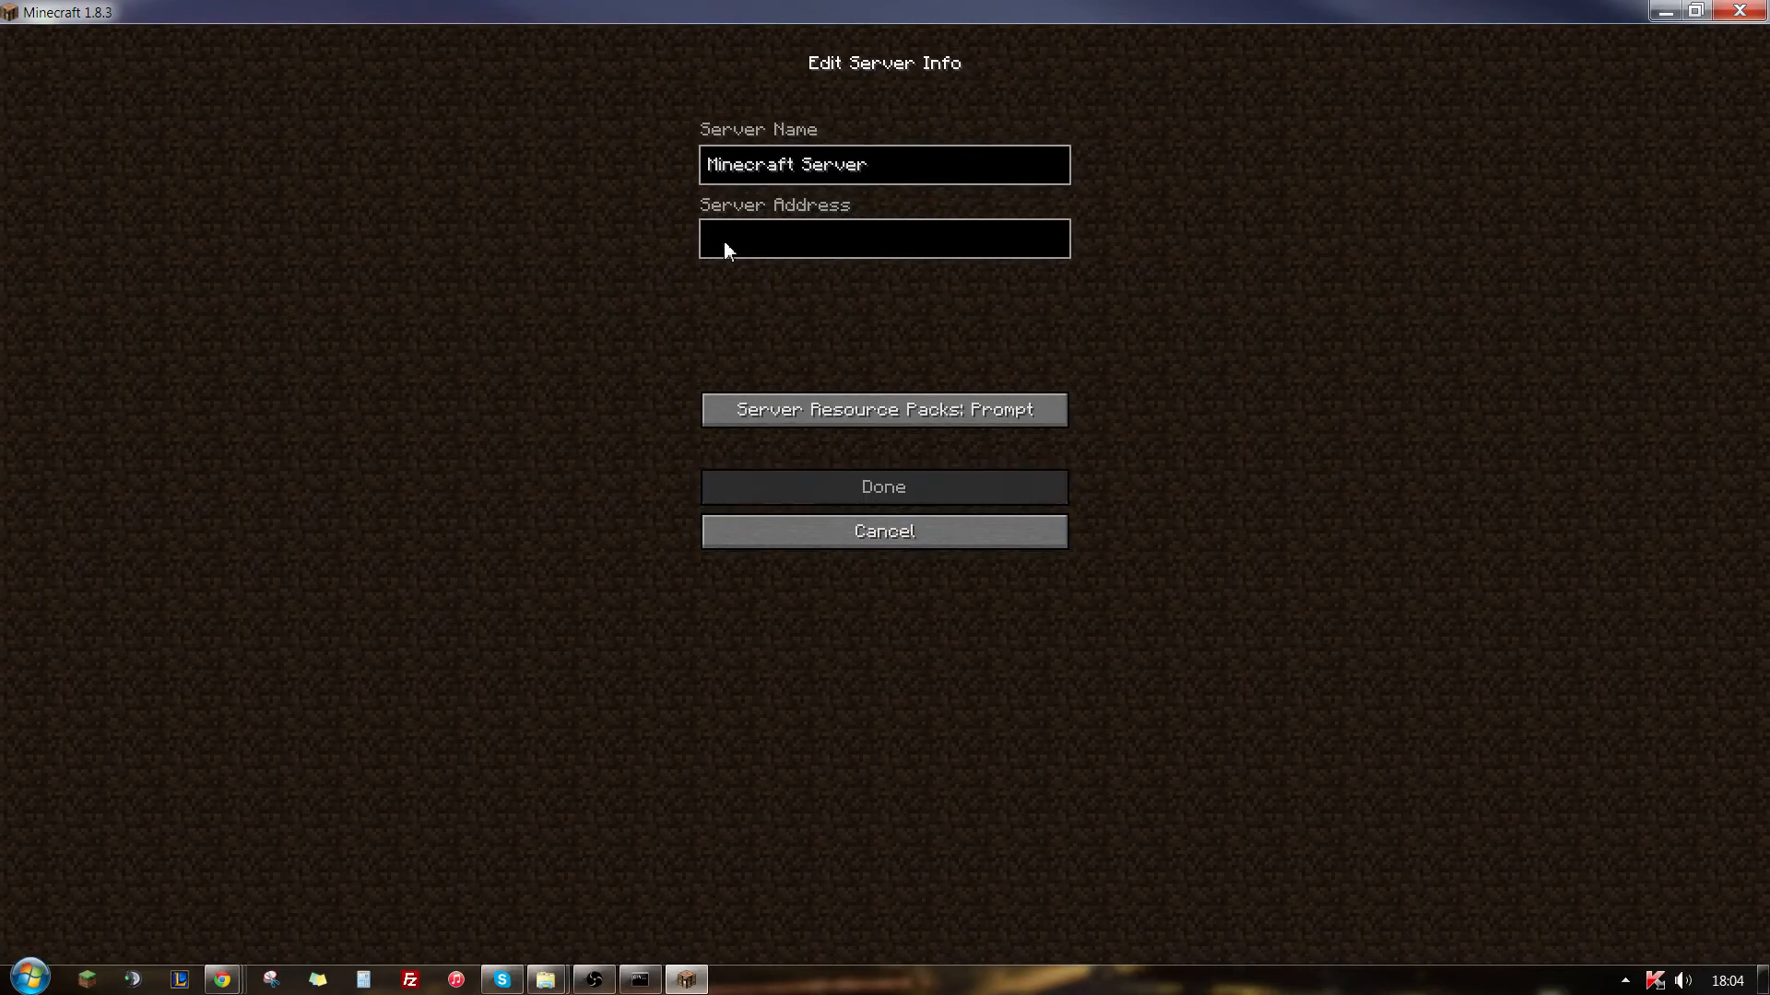
type("localhost")
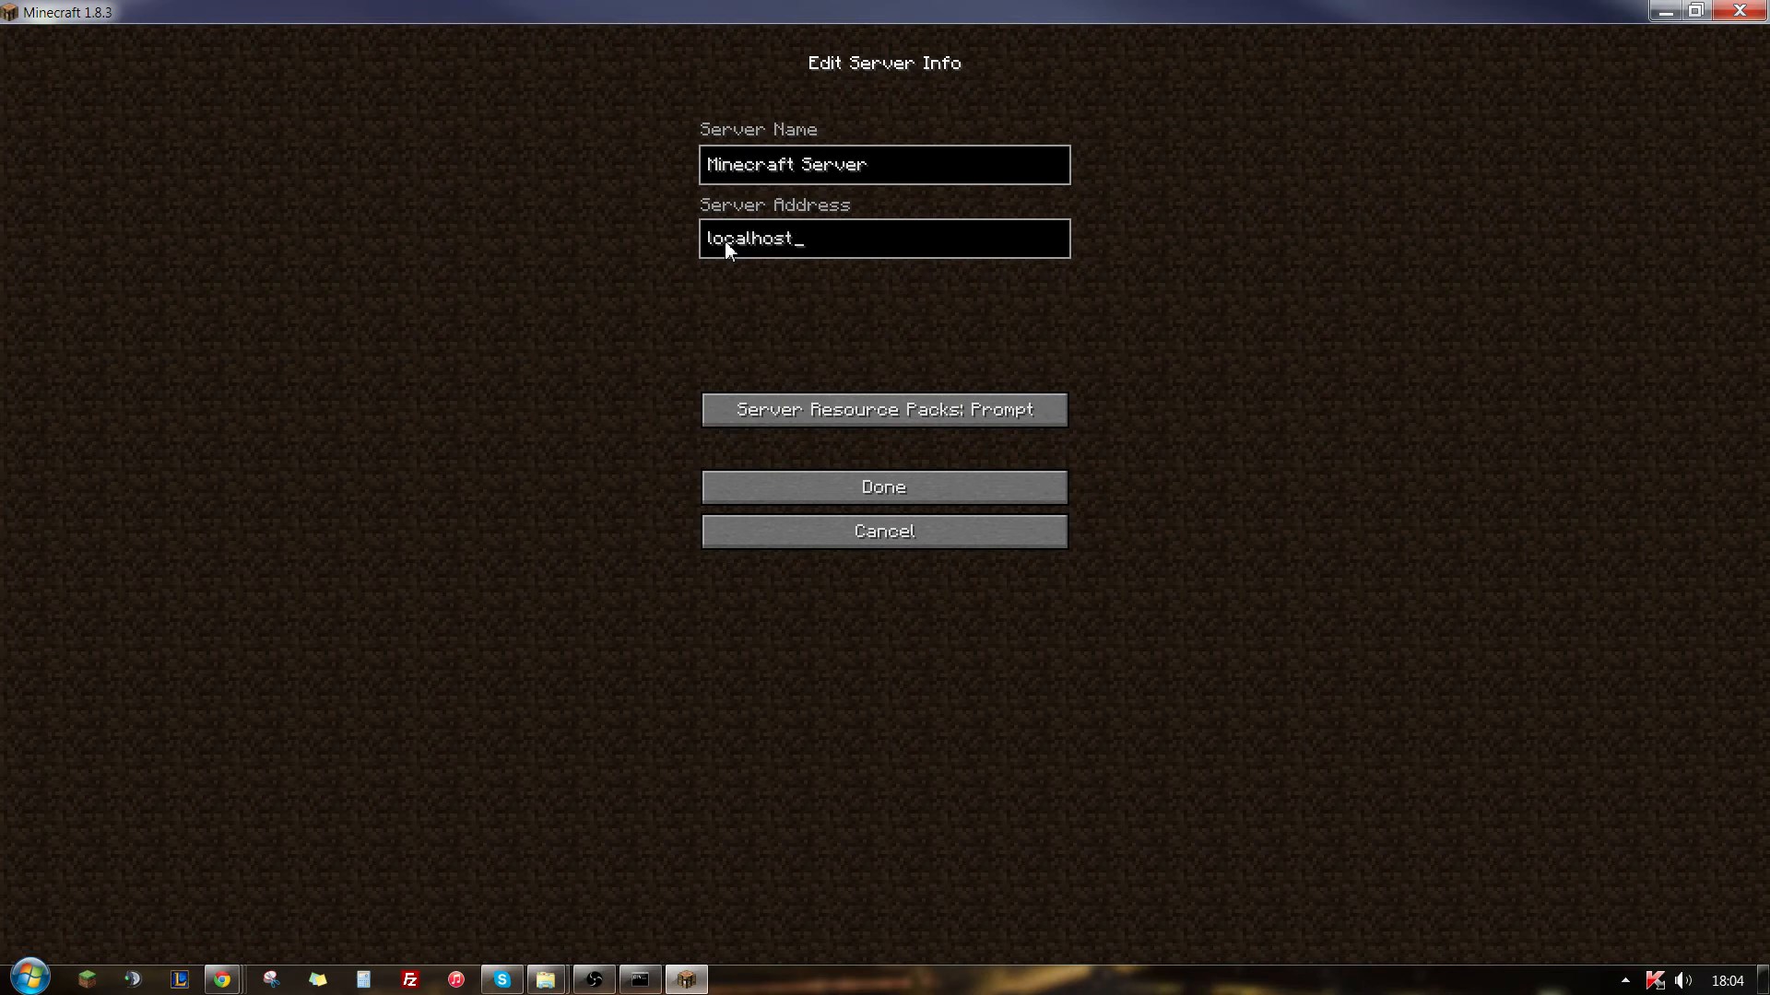
key("Return")
left_click(822, 269)
left_click(822, 268)
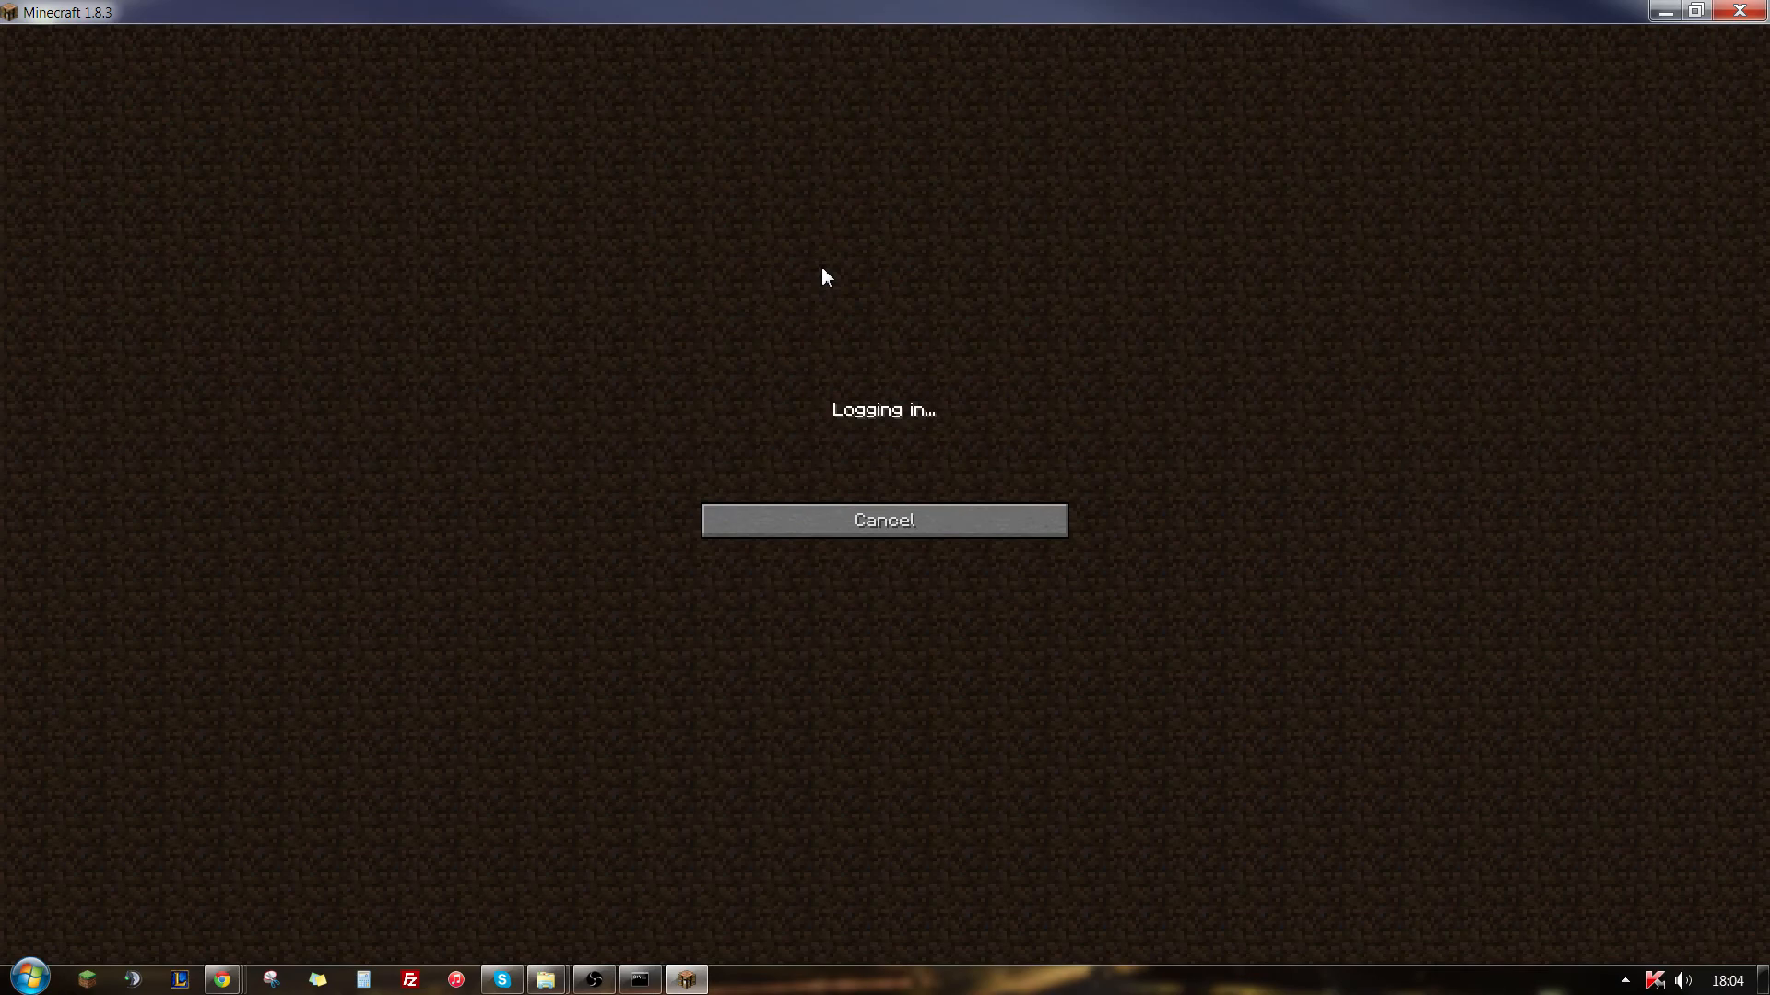
- Check the server console for the player's login, return to the game and run the /help command
left_click(640, 980)
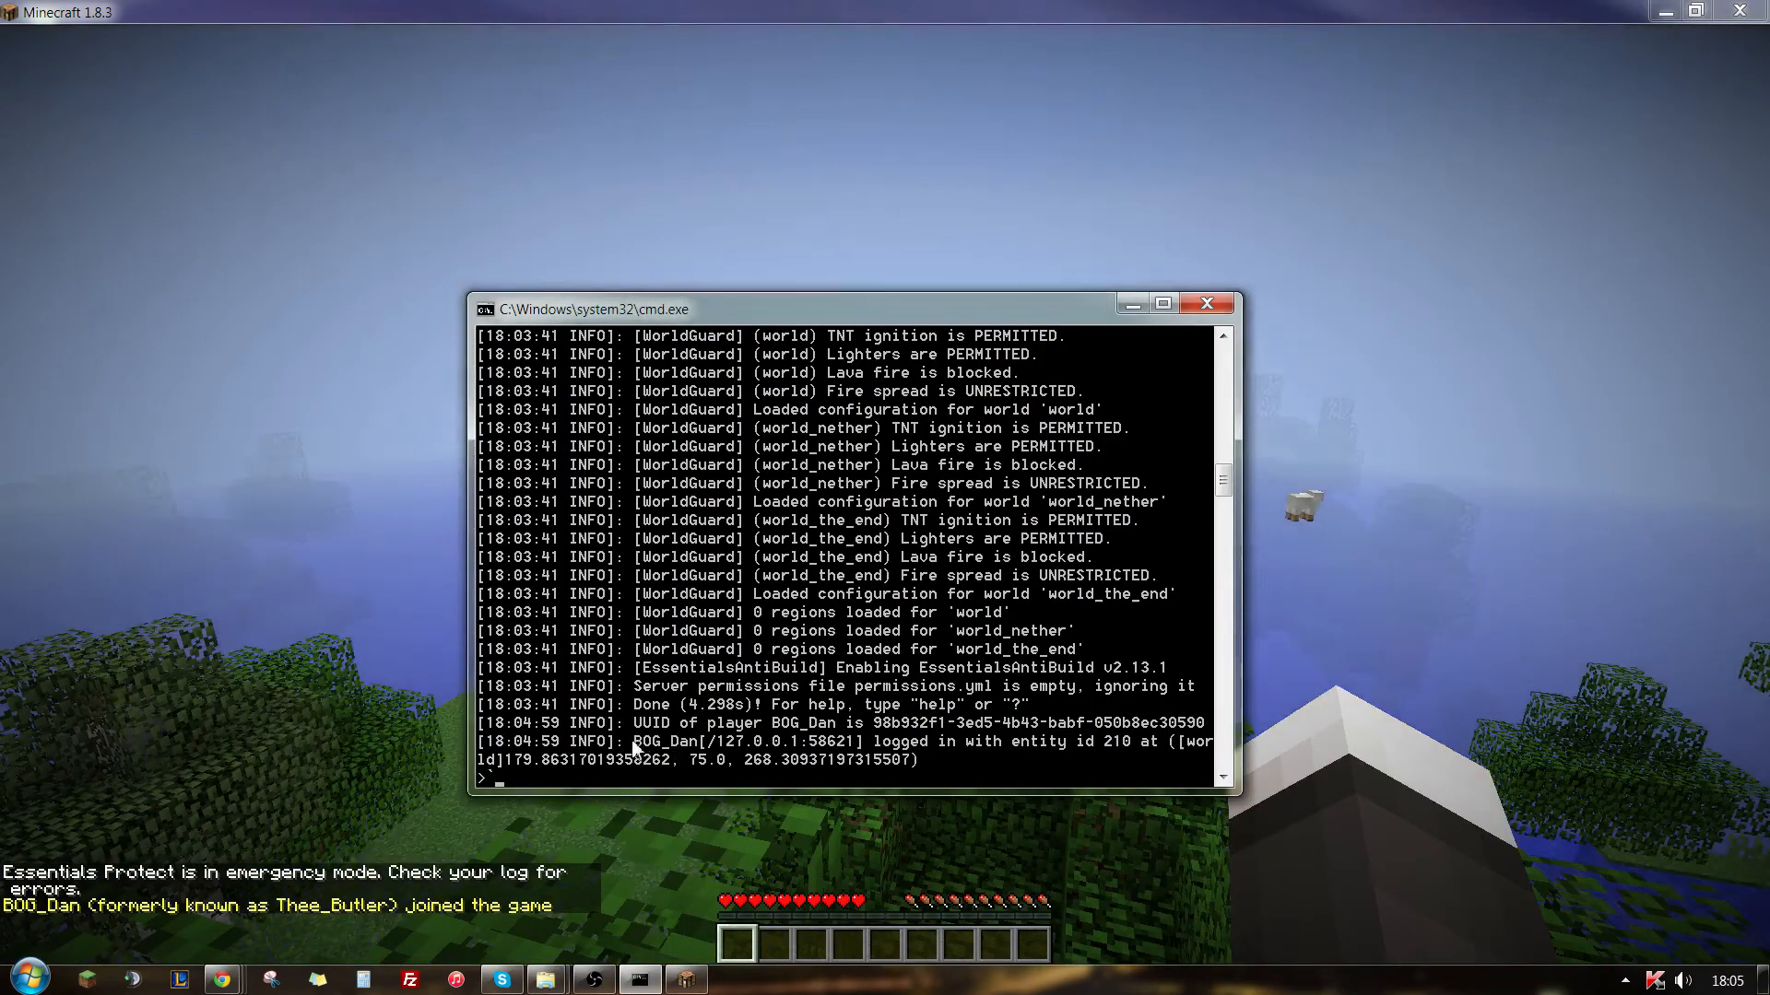
left_click(613, 853)
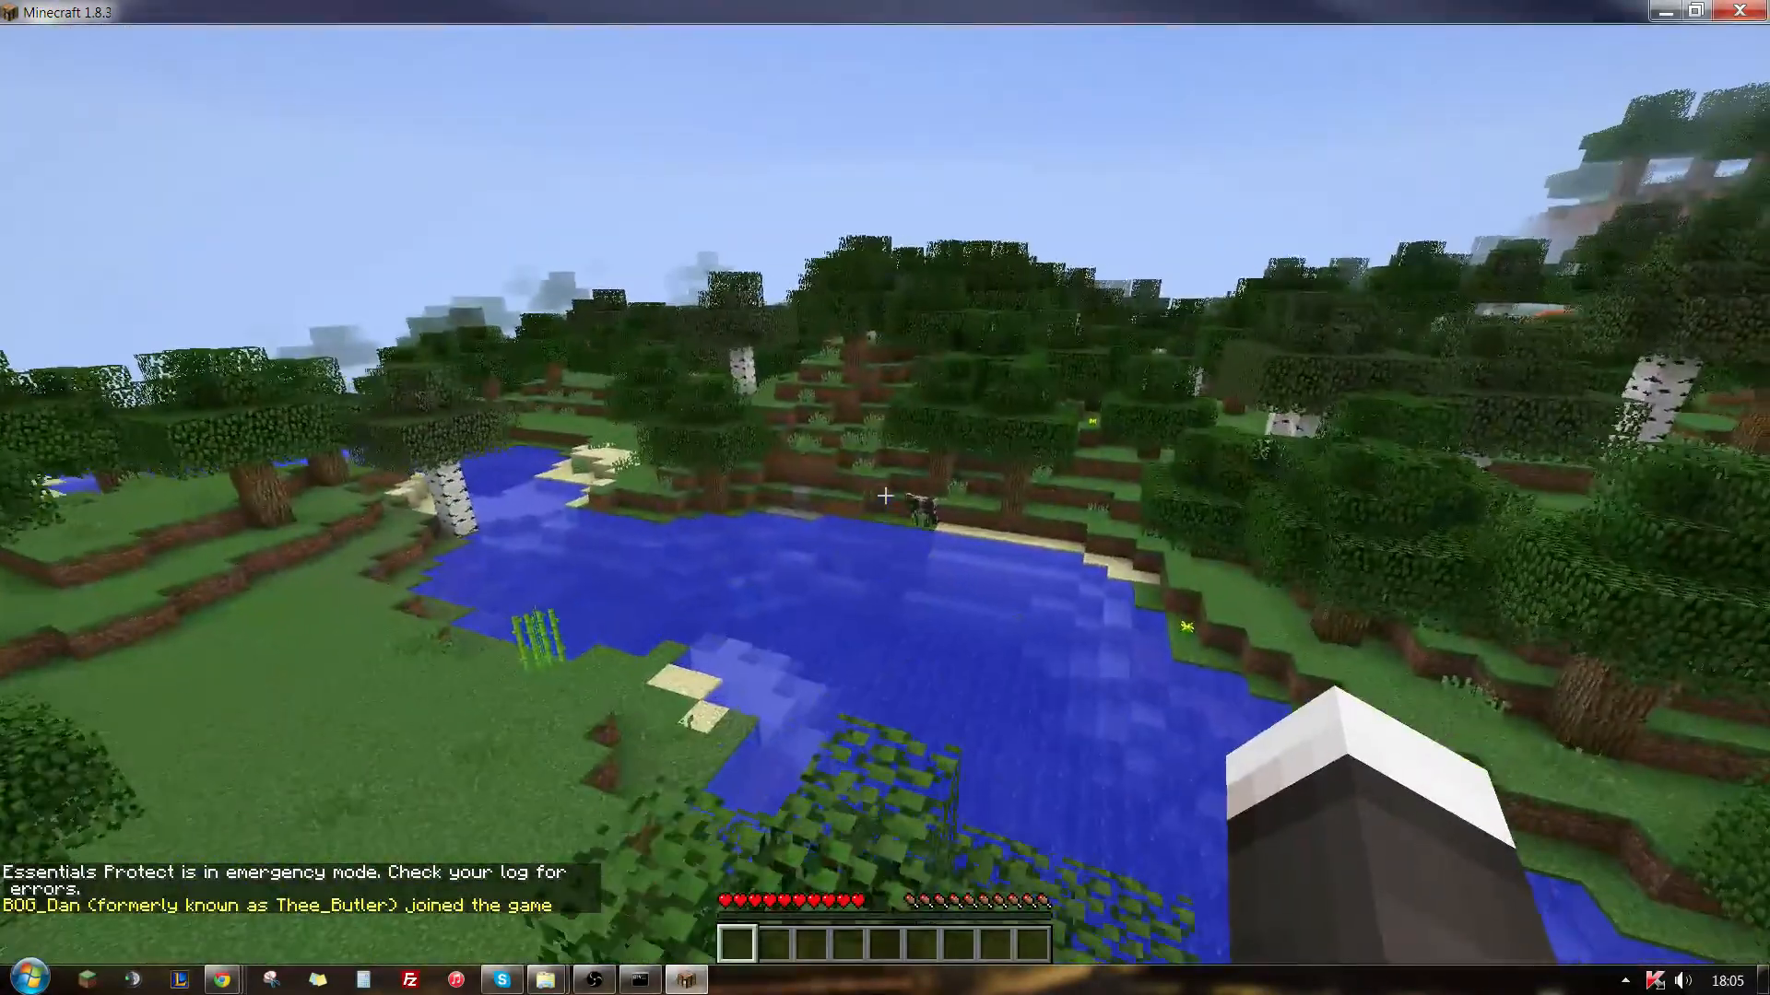
key("slash")
type("hel")
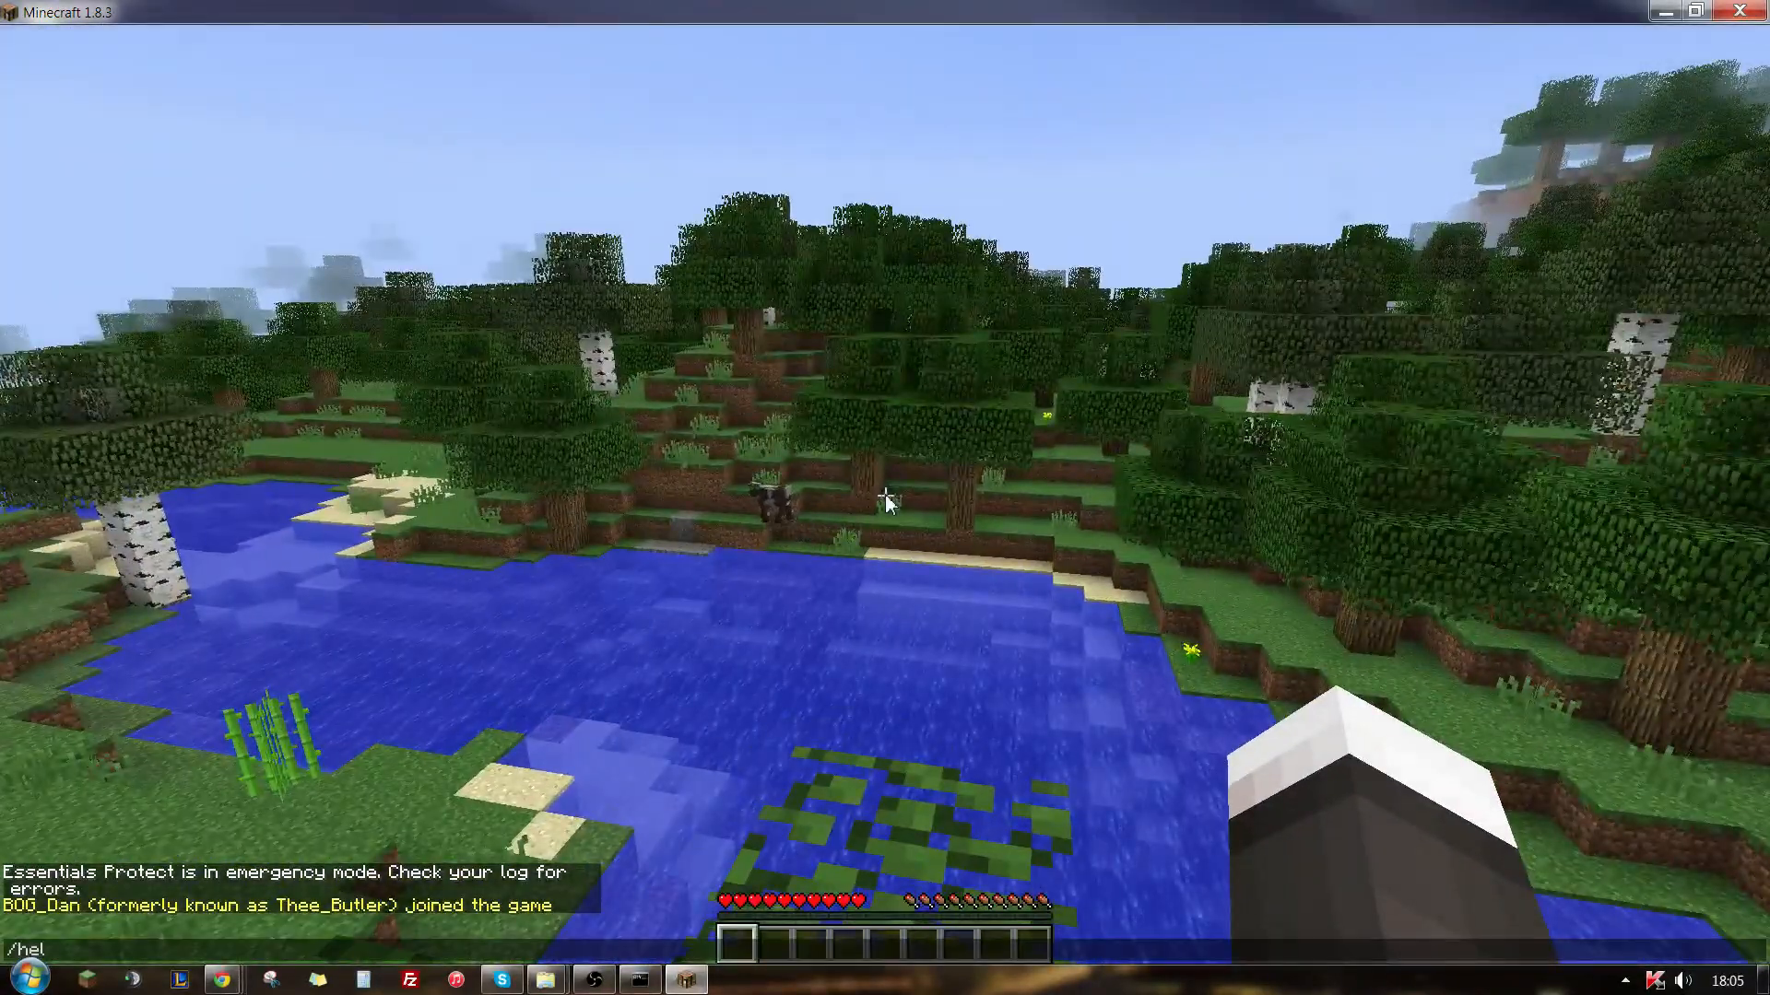
key("Escape")
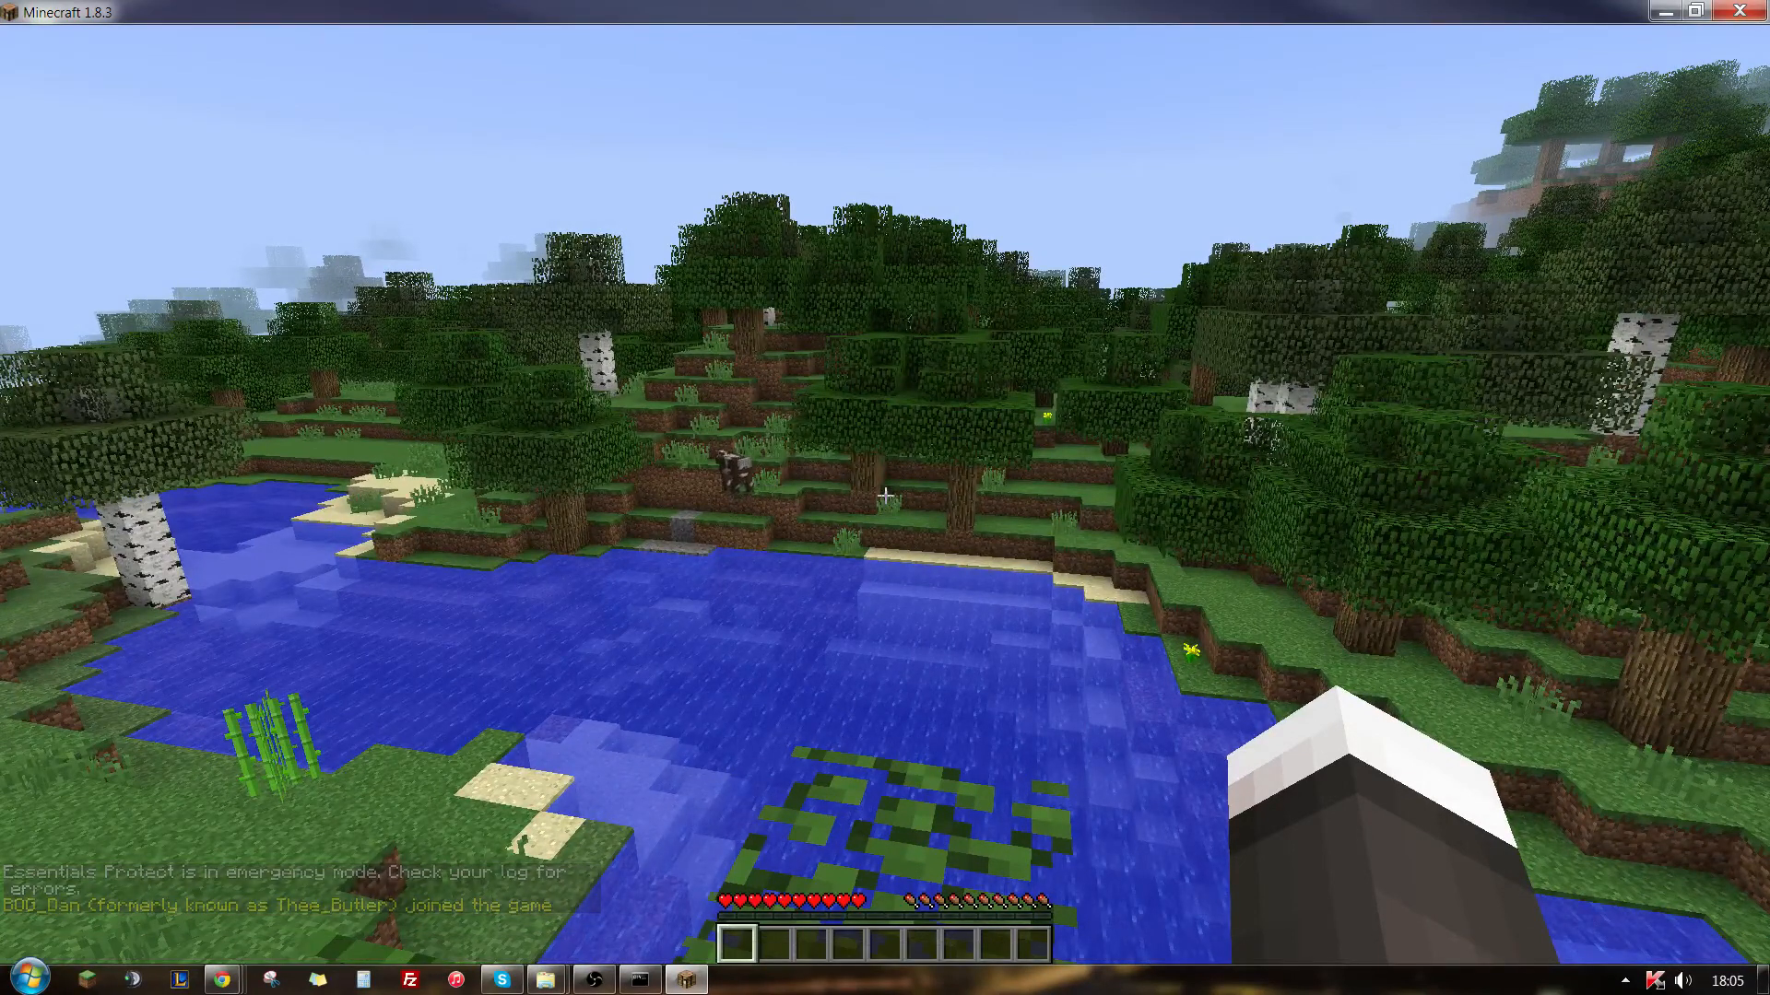
- Switch to the server console and grant the joined player operator status with the op command
key("t")
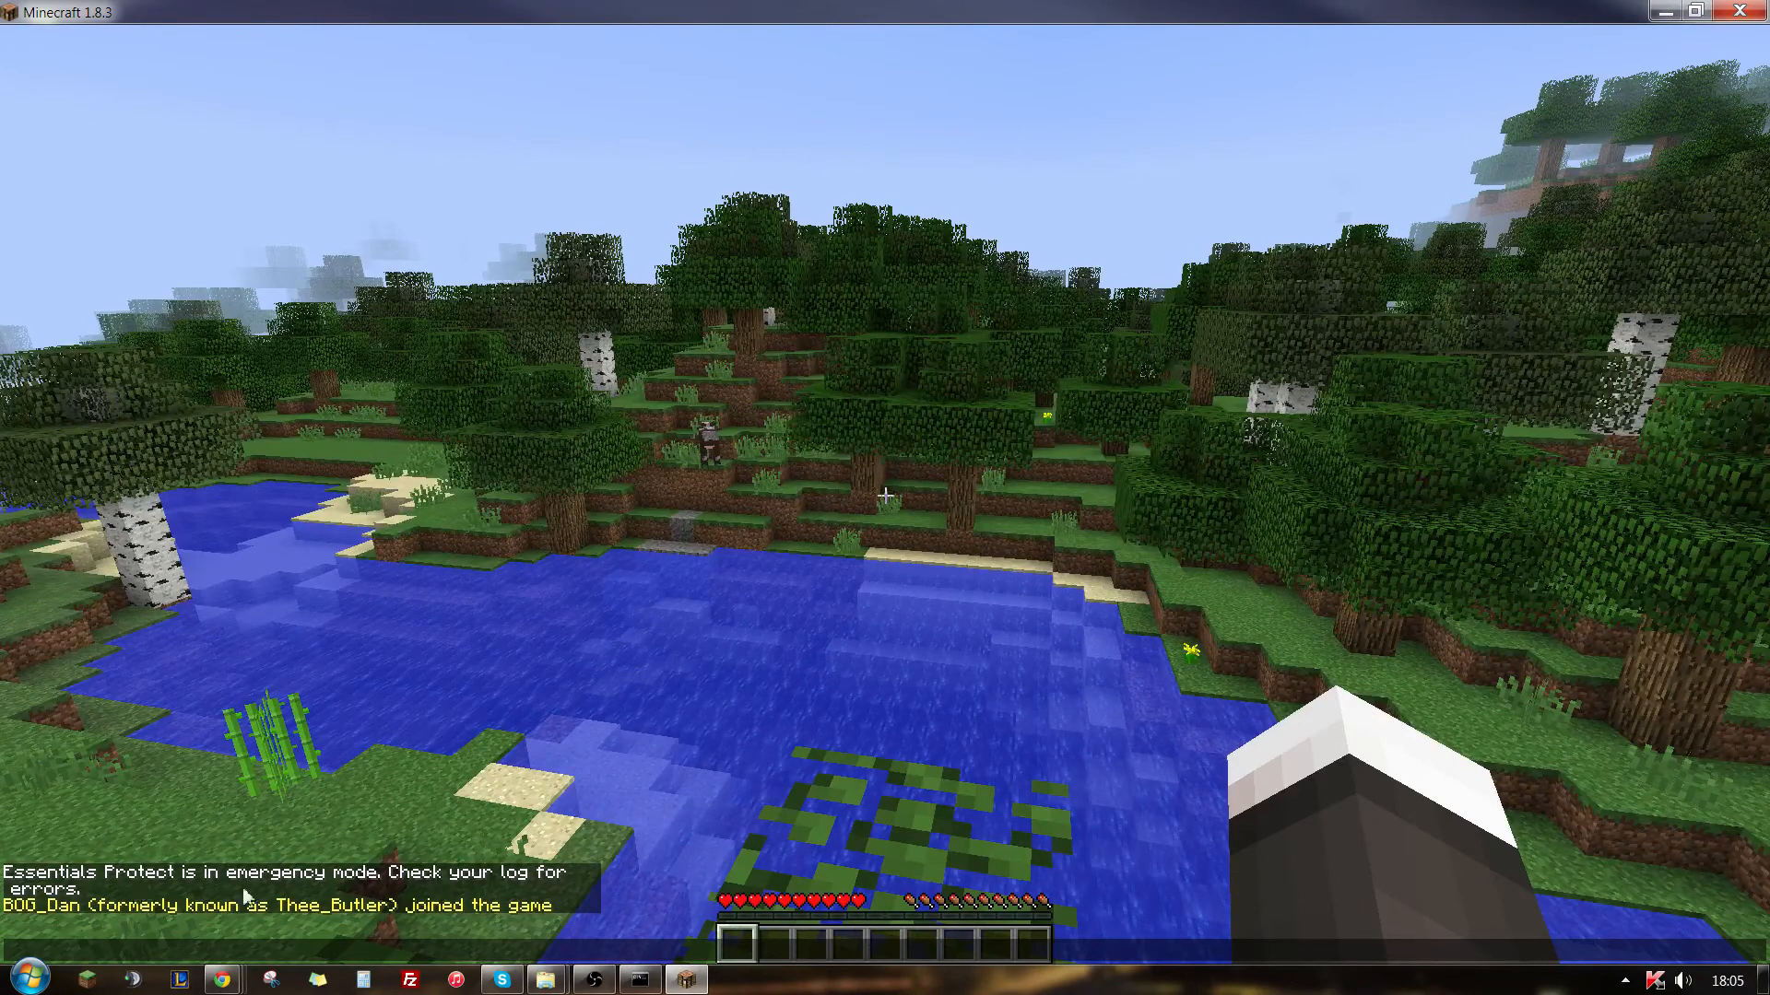
left_click(640, 979)
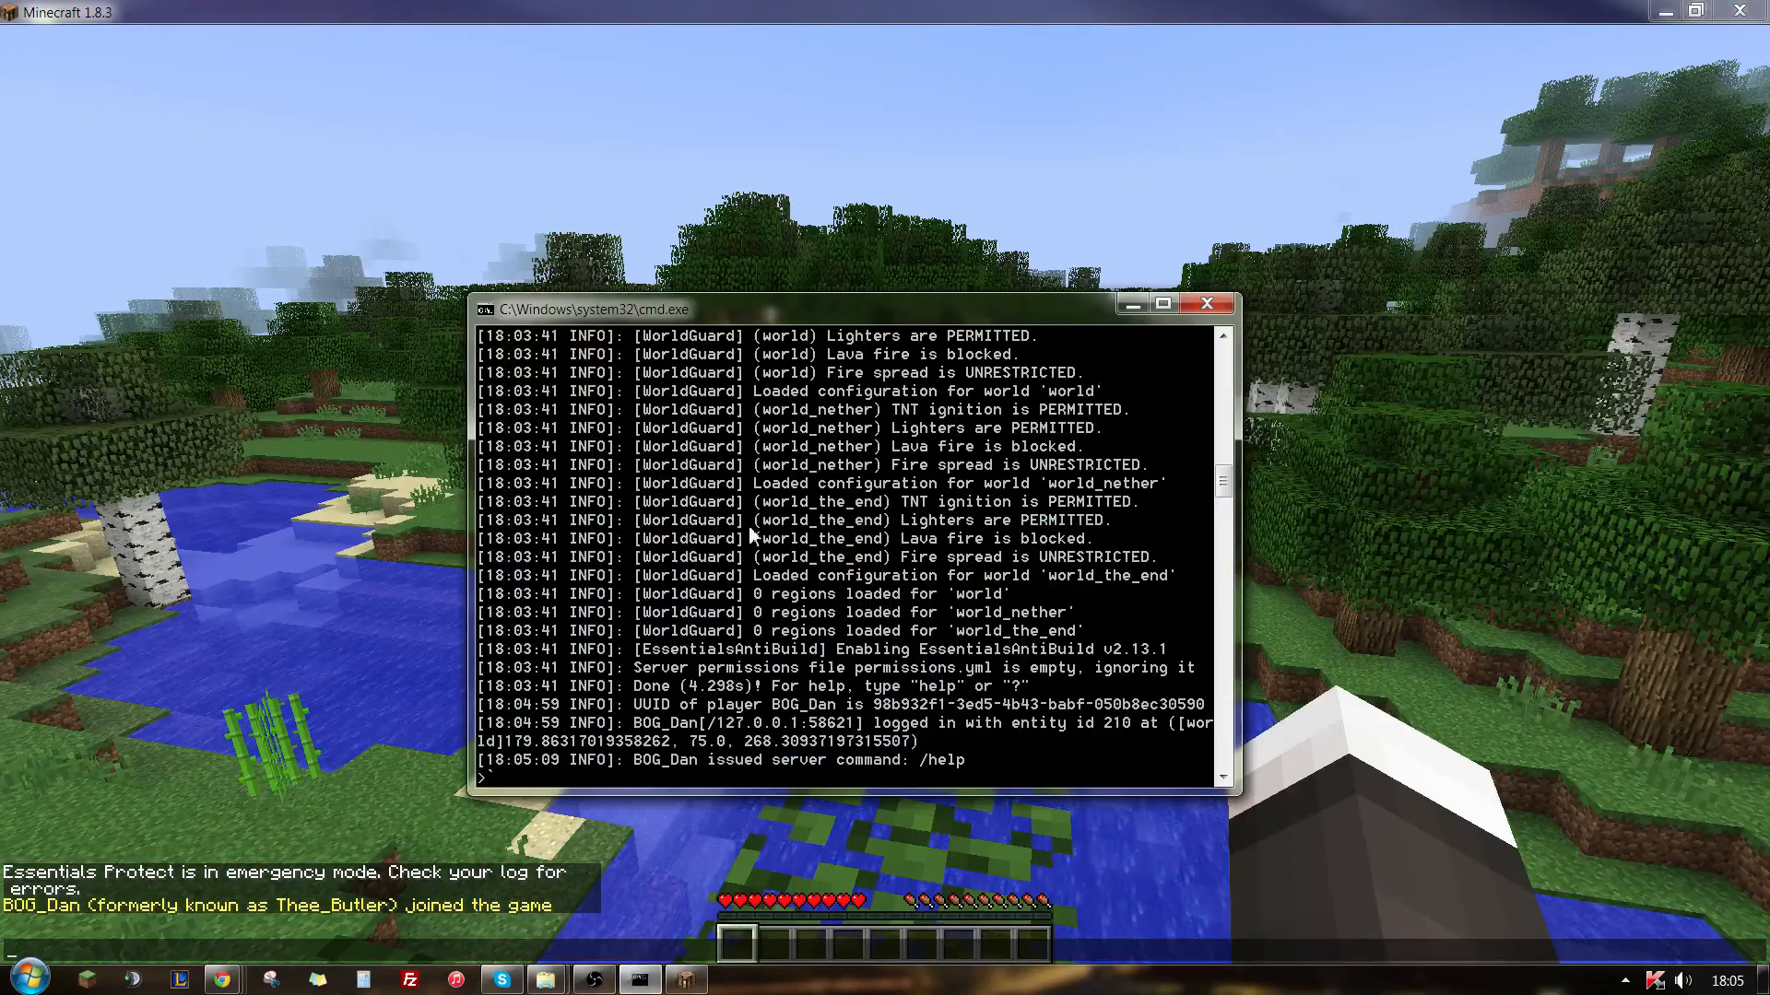
type("`op")
key("BackSpace")
key("BackSpace")
key("BackSpace")
key("BackSpace")
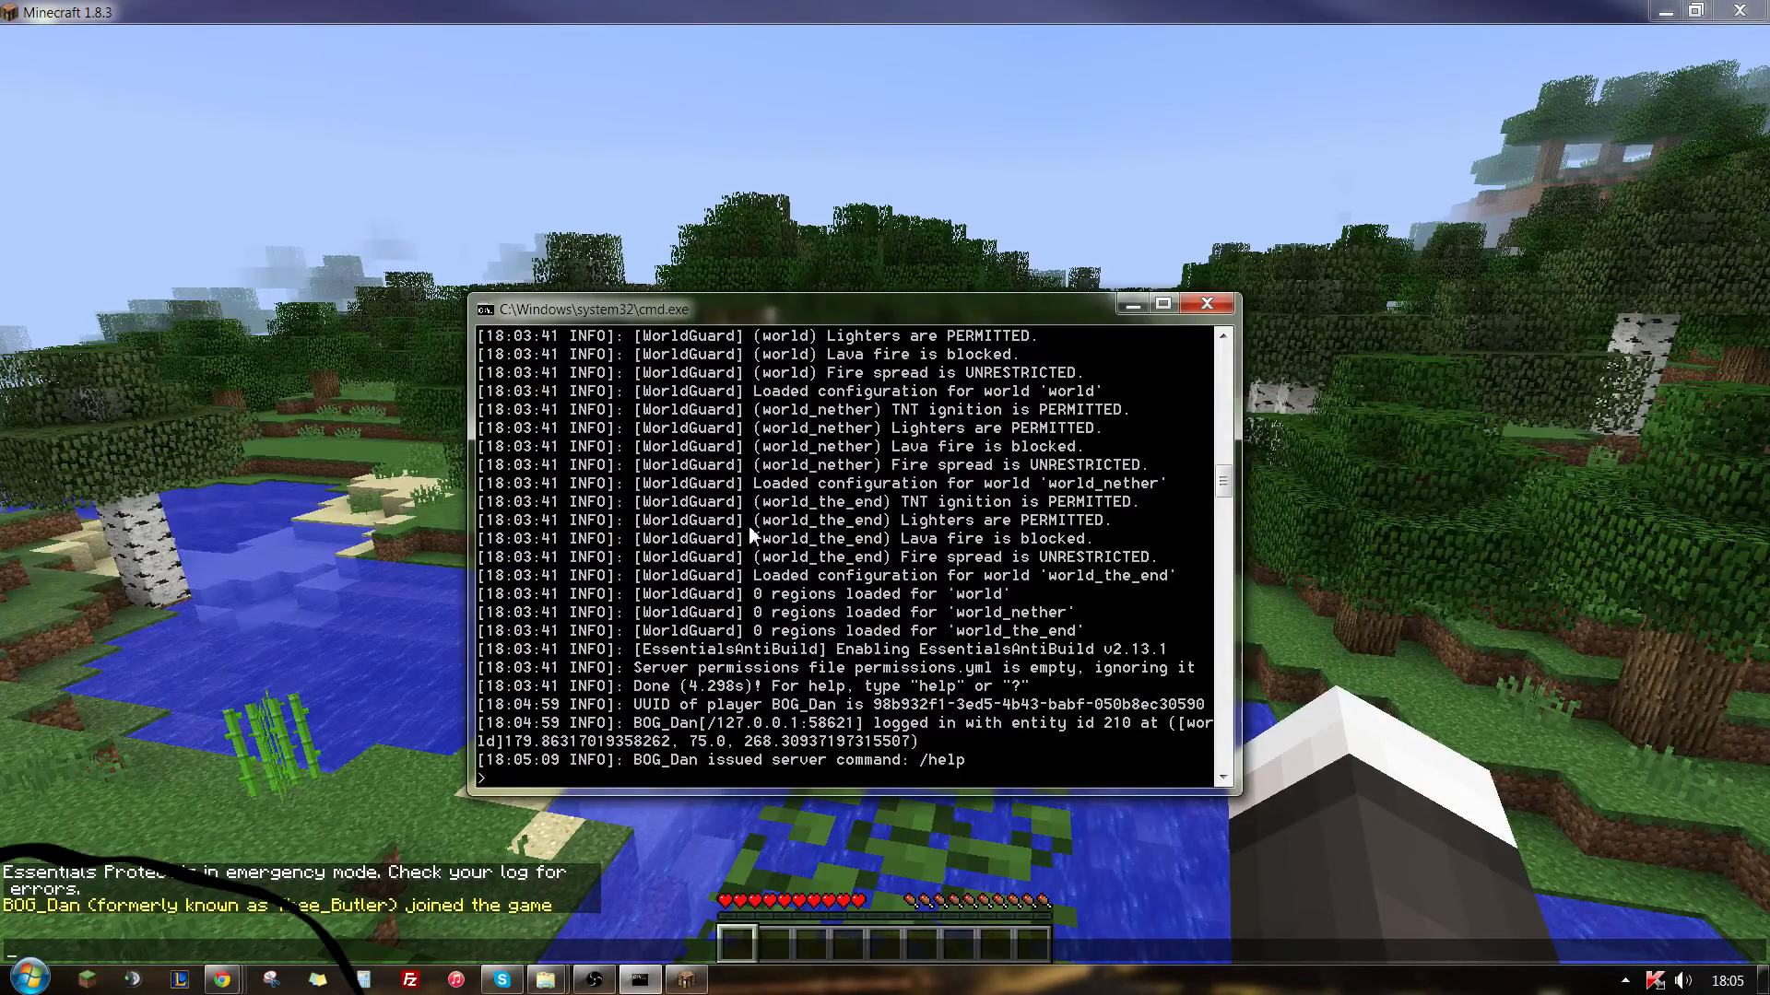
type("op BOG")
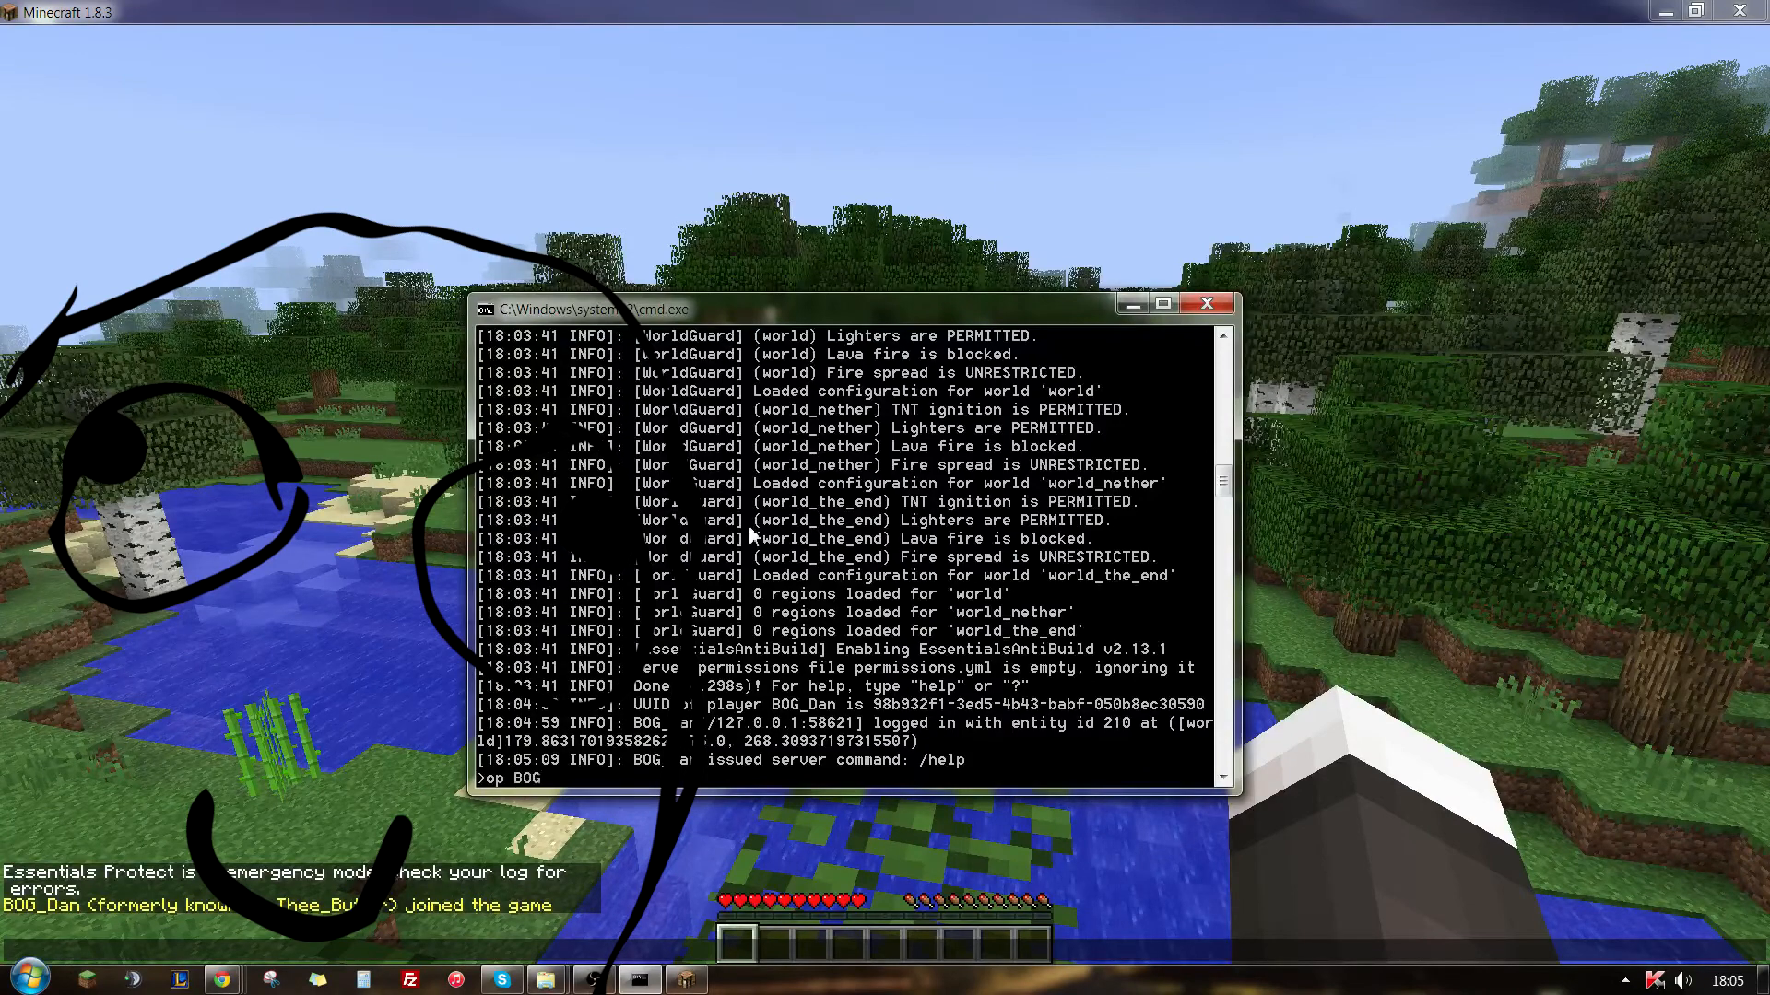
type("_Dan")
key("Return")
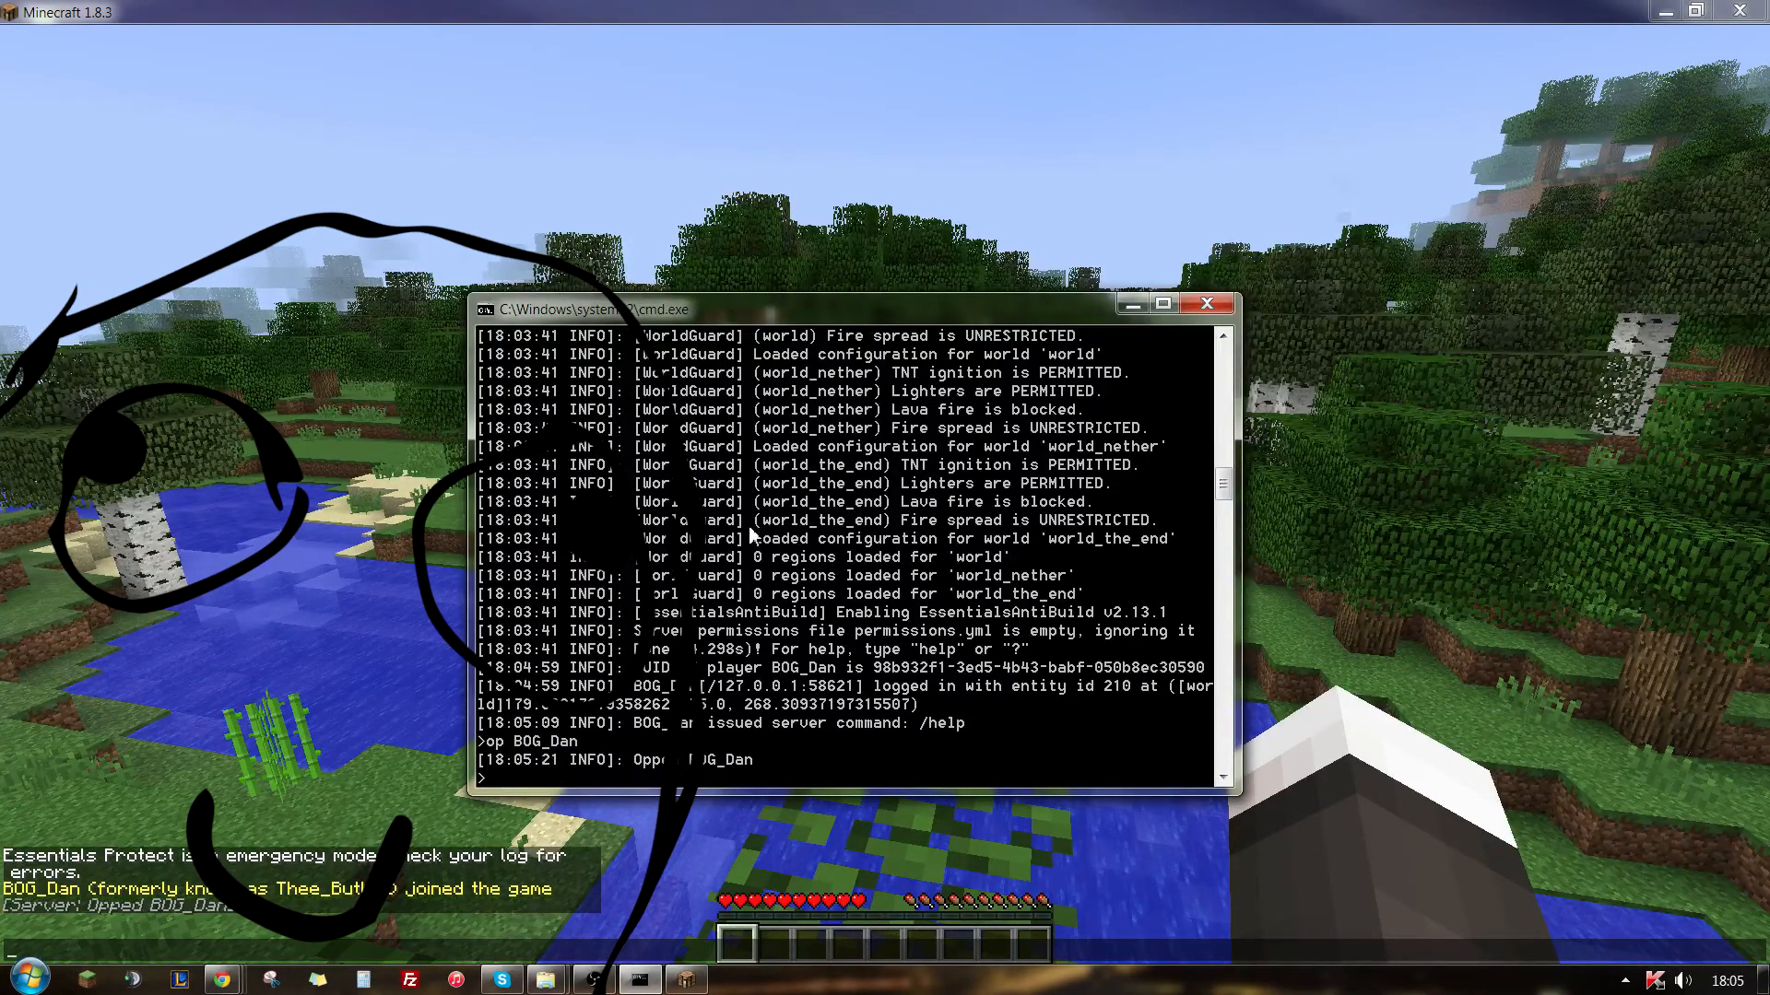
- Return to the game, send "." in the chat and run /help as operator
left_click(190, 544)
type(".")
key("Return")
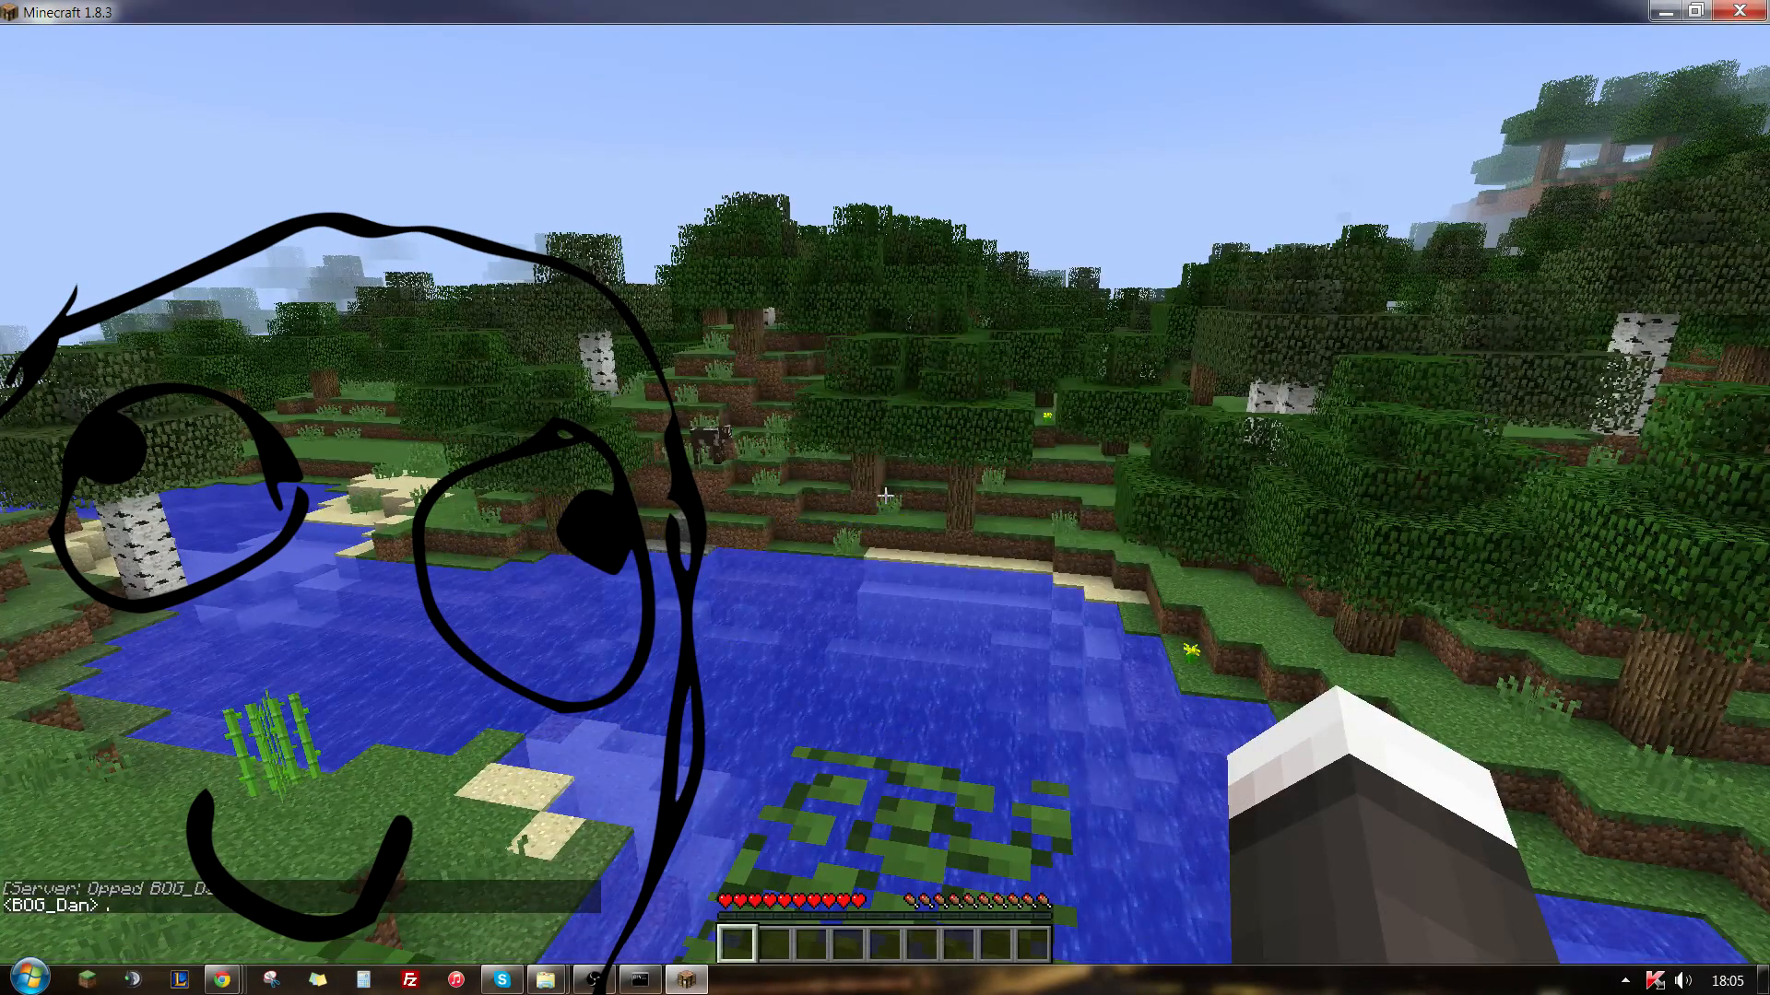
key("t")
key("BackSpace")
key("BackSpace")
key("BackSpace")
key("BackSpace")
key("BackSpace")
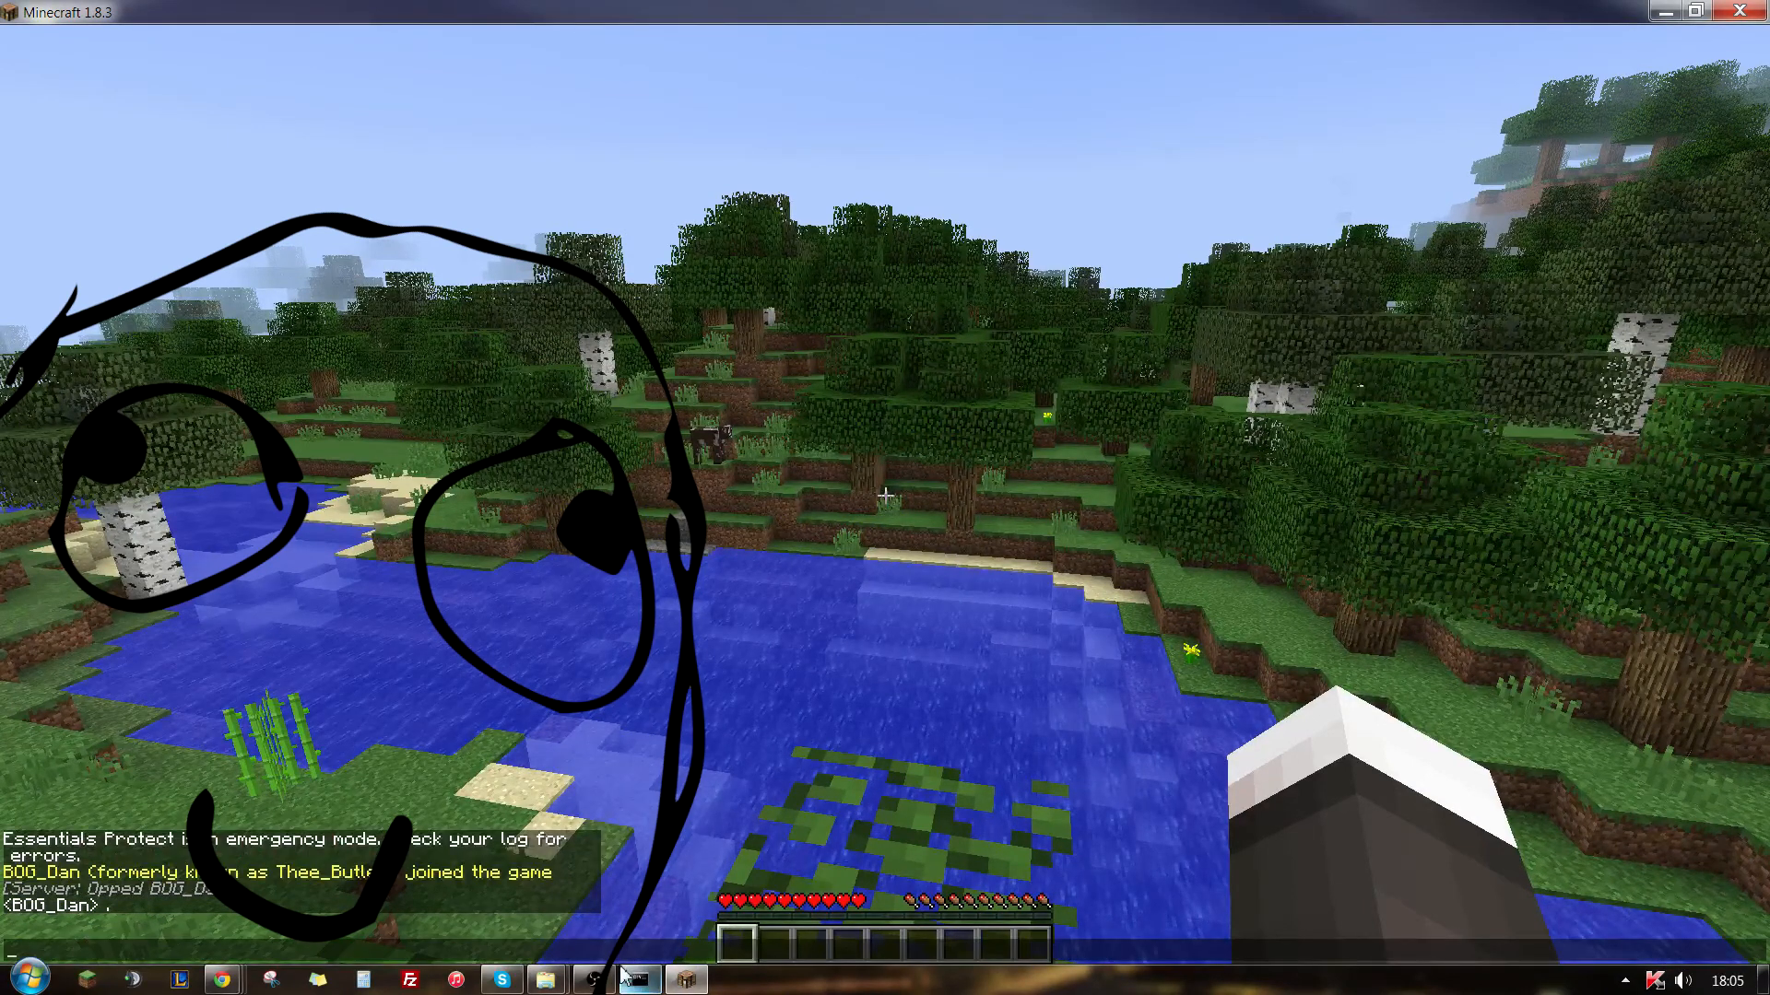
- Shut down the server from its console with the stop command and dismiss the console's closing prompt
left_click(639, 980)
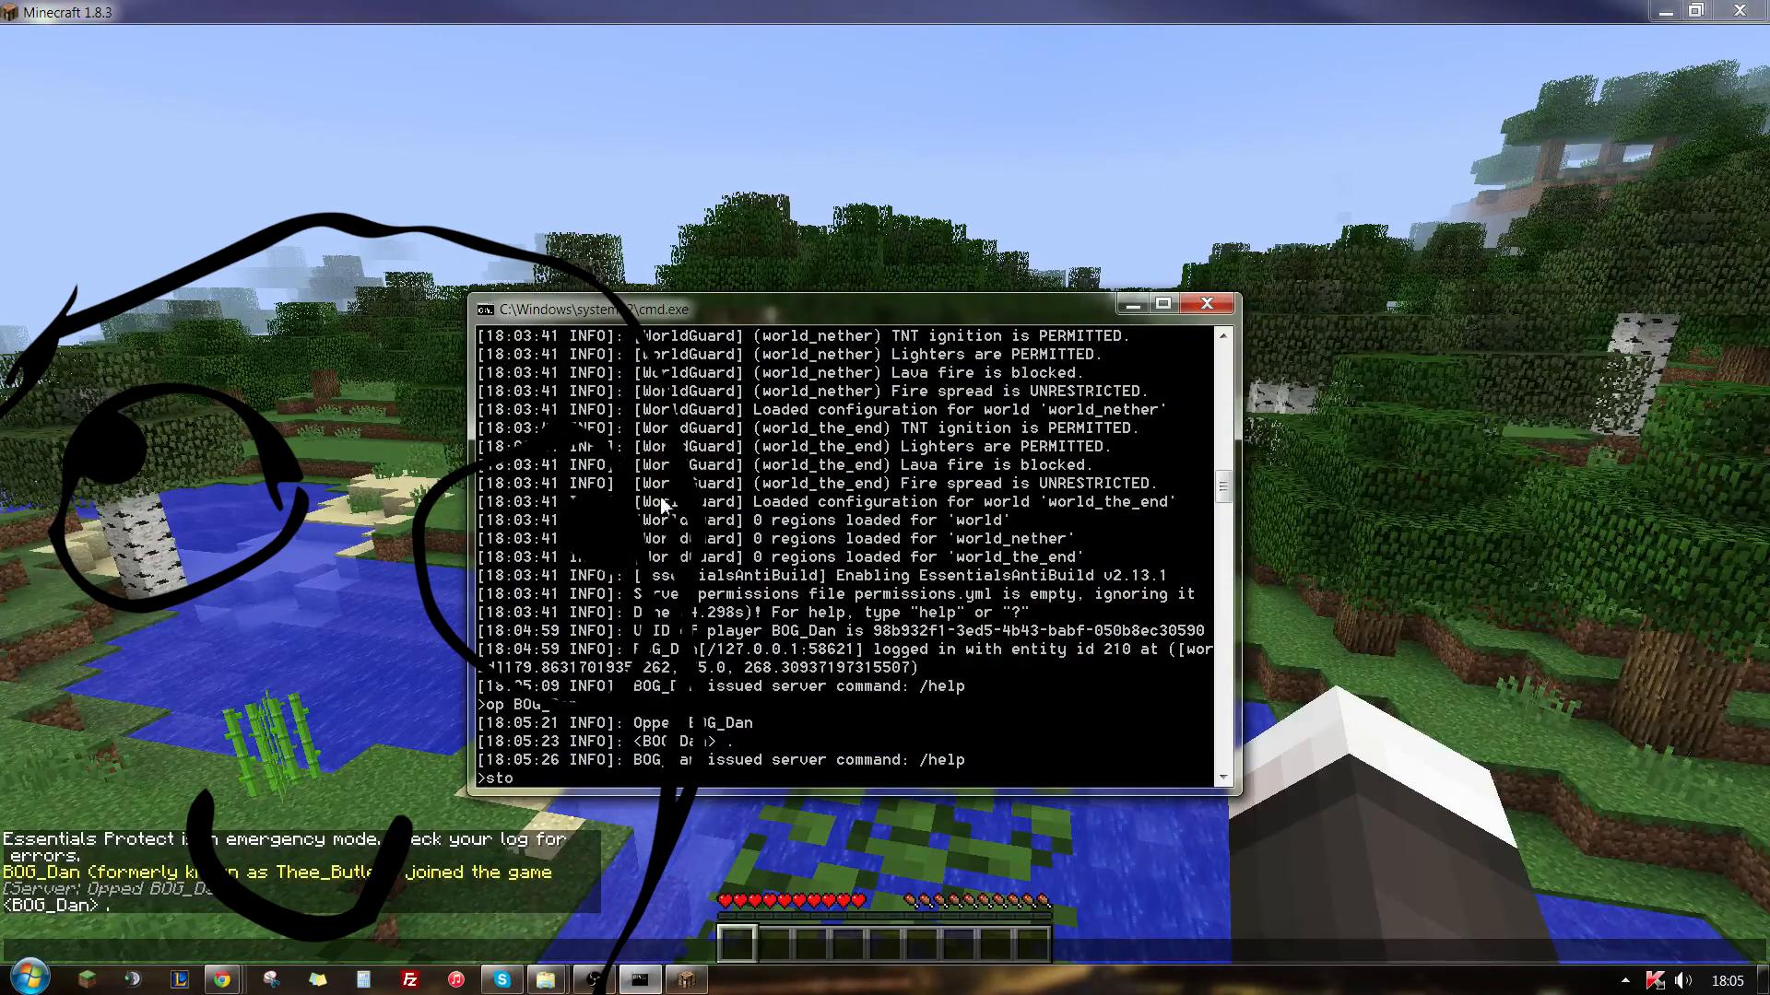
type("stop")
key("Return")
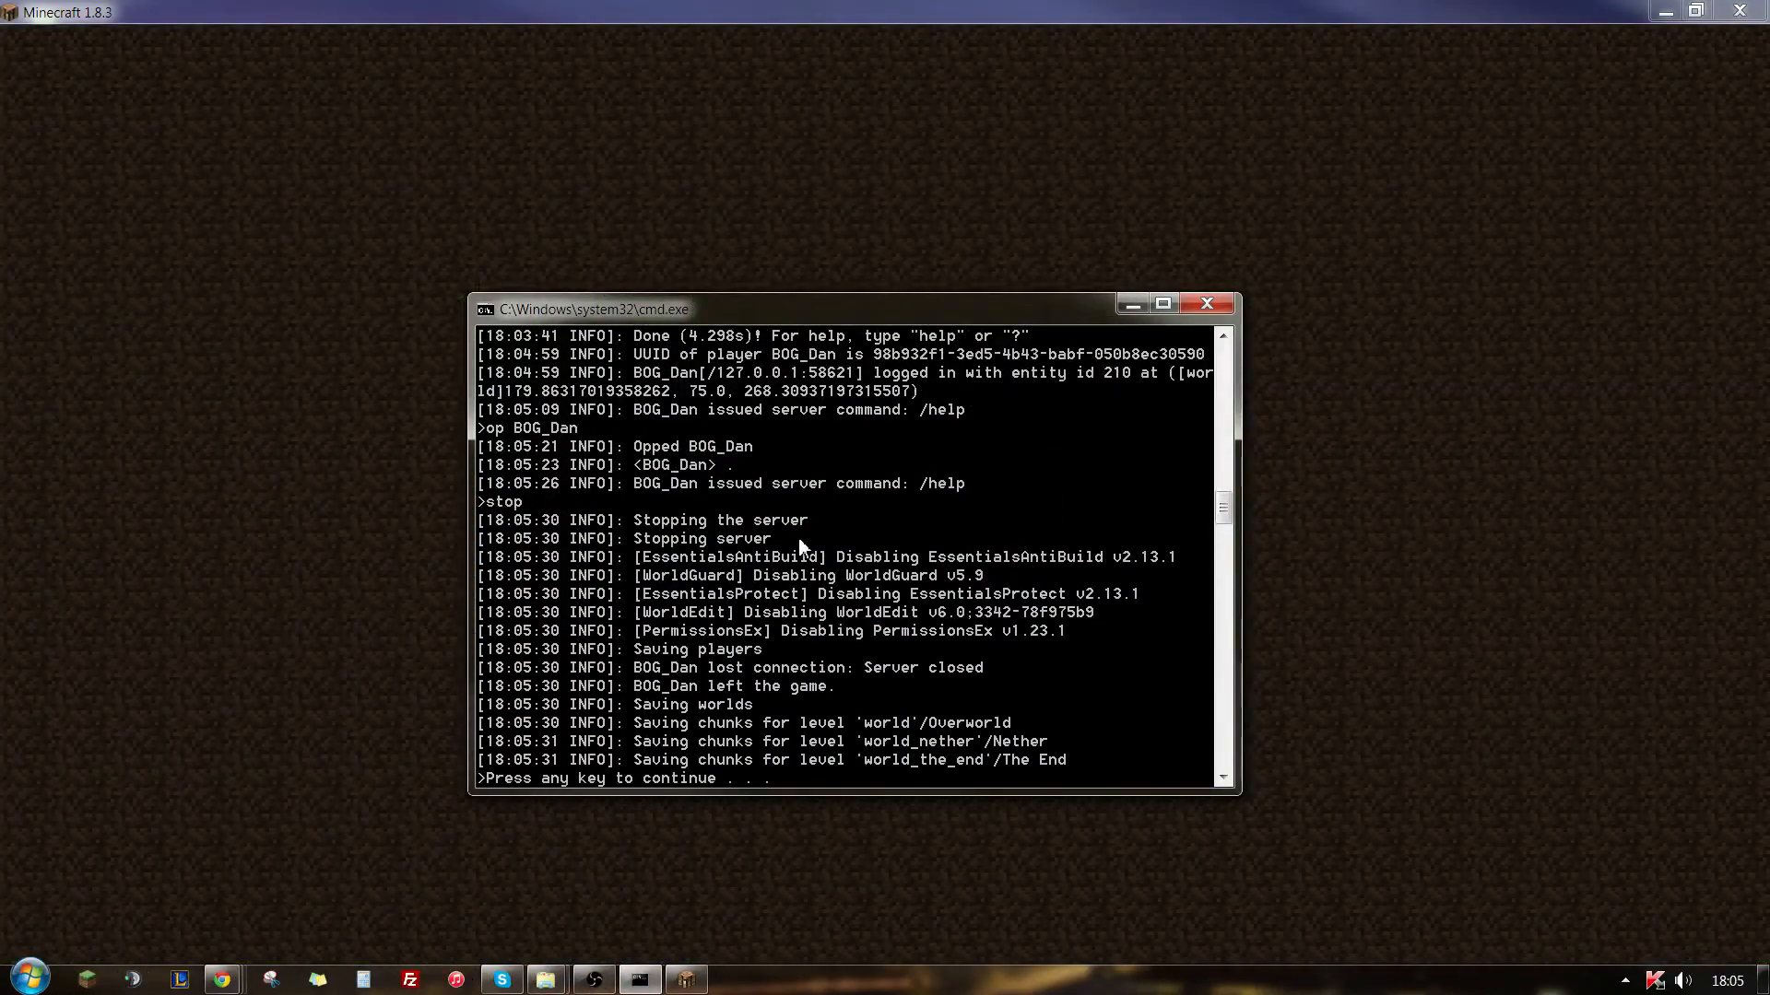
key("Return")
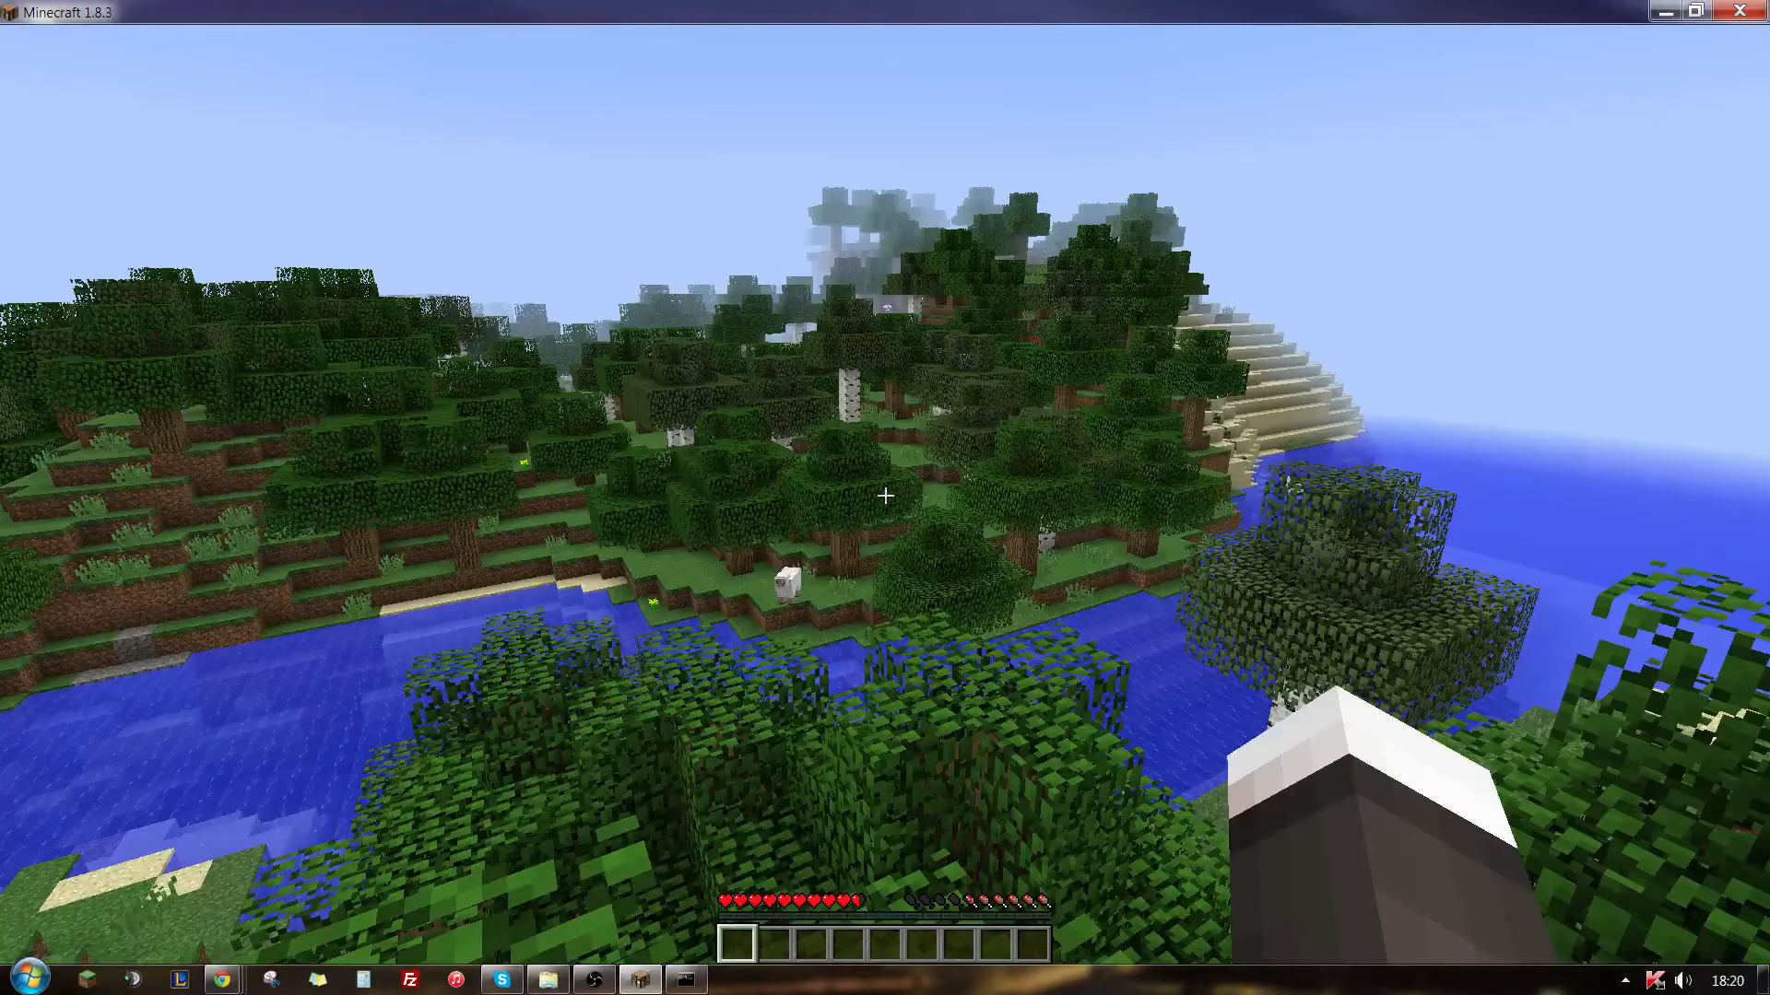
key("w")
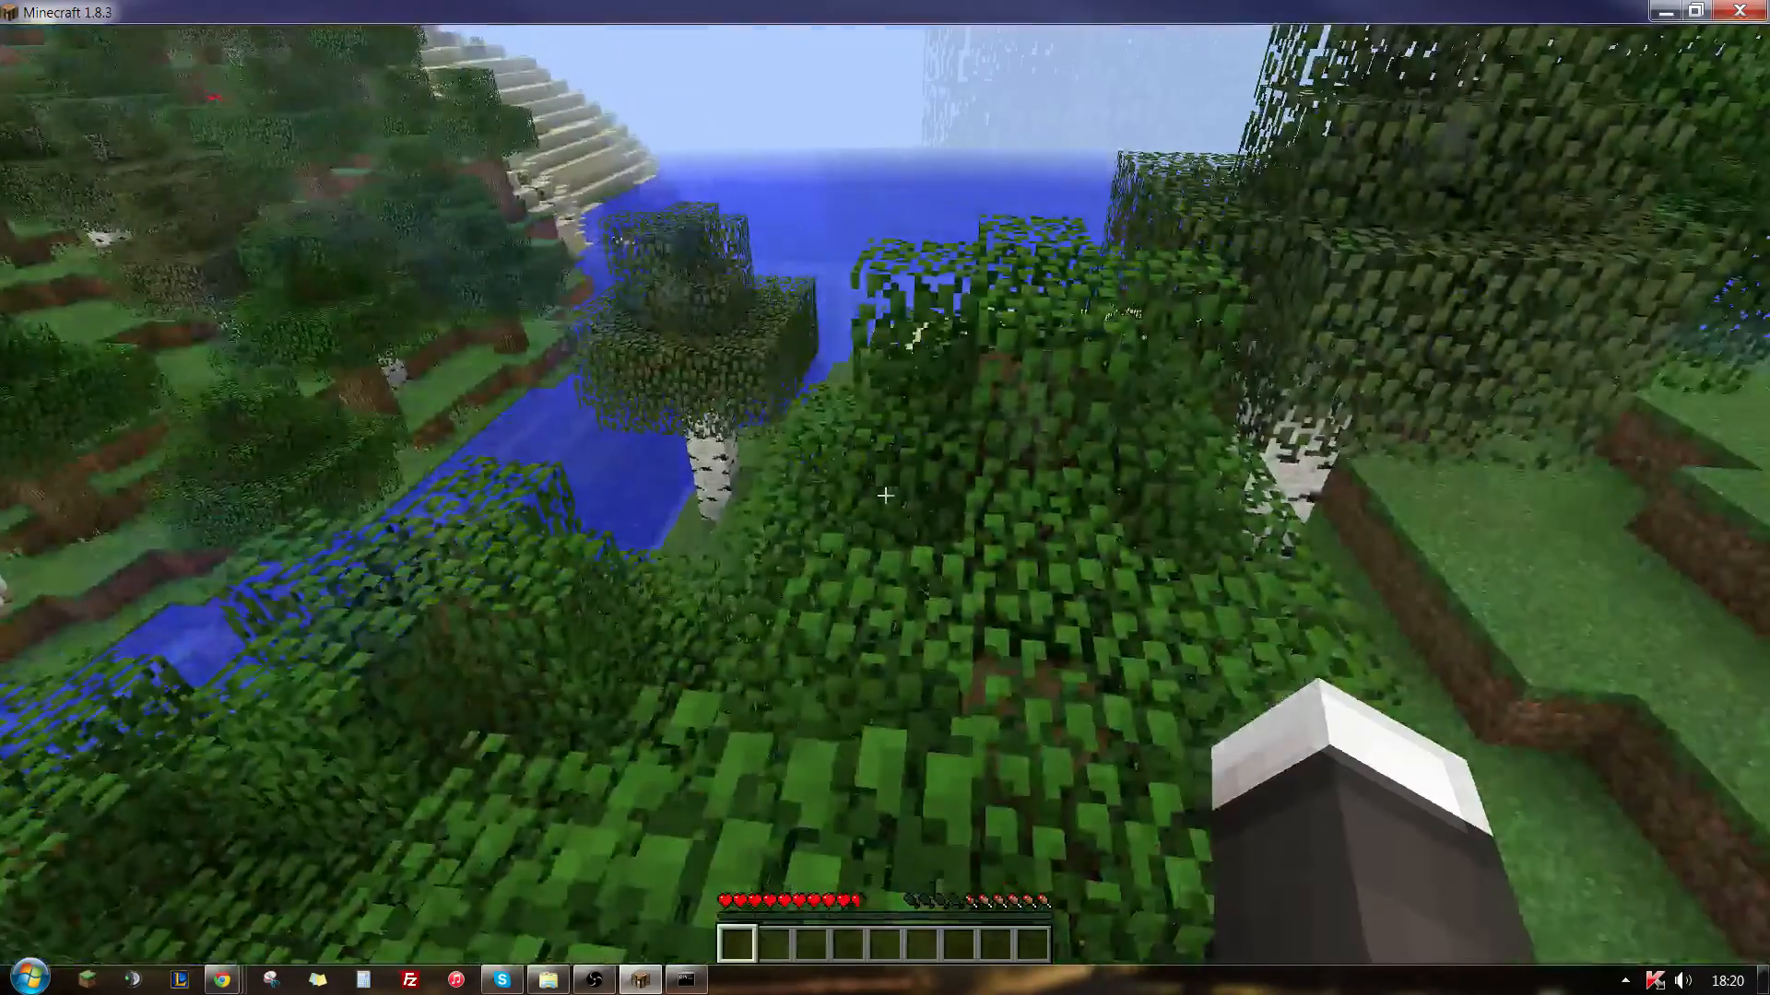
key("w")
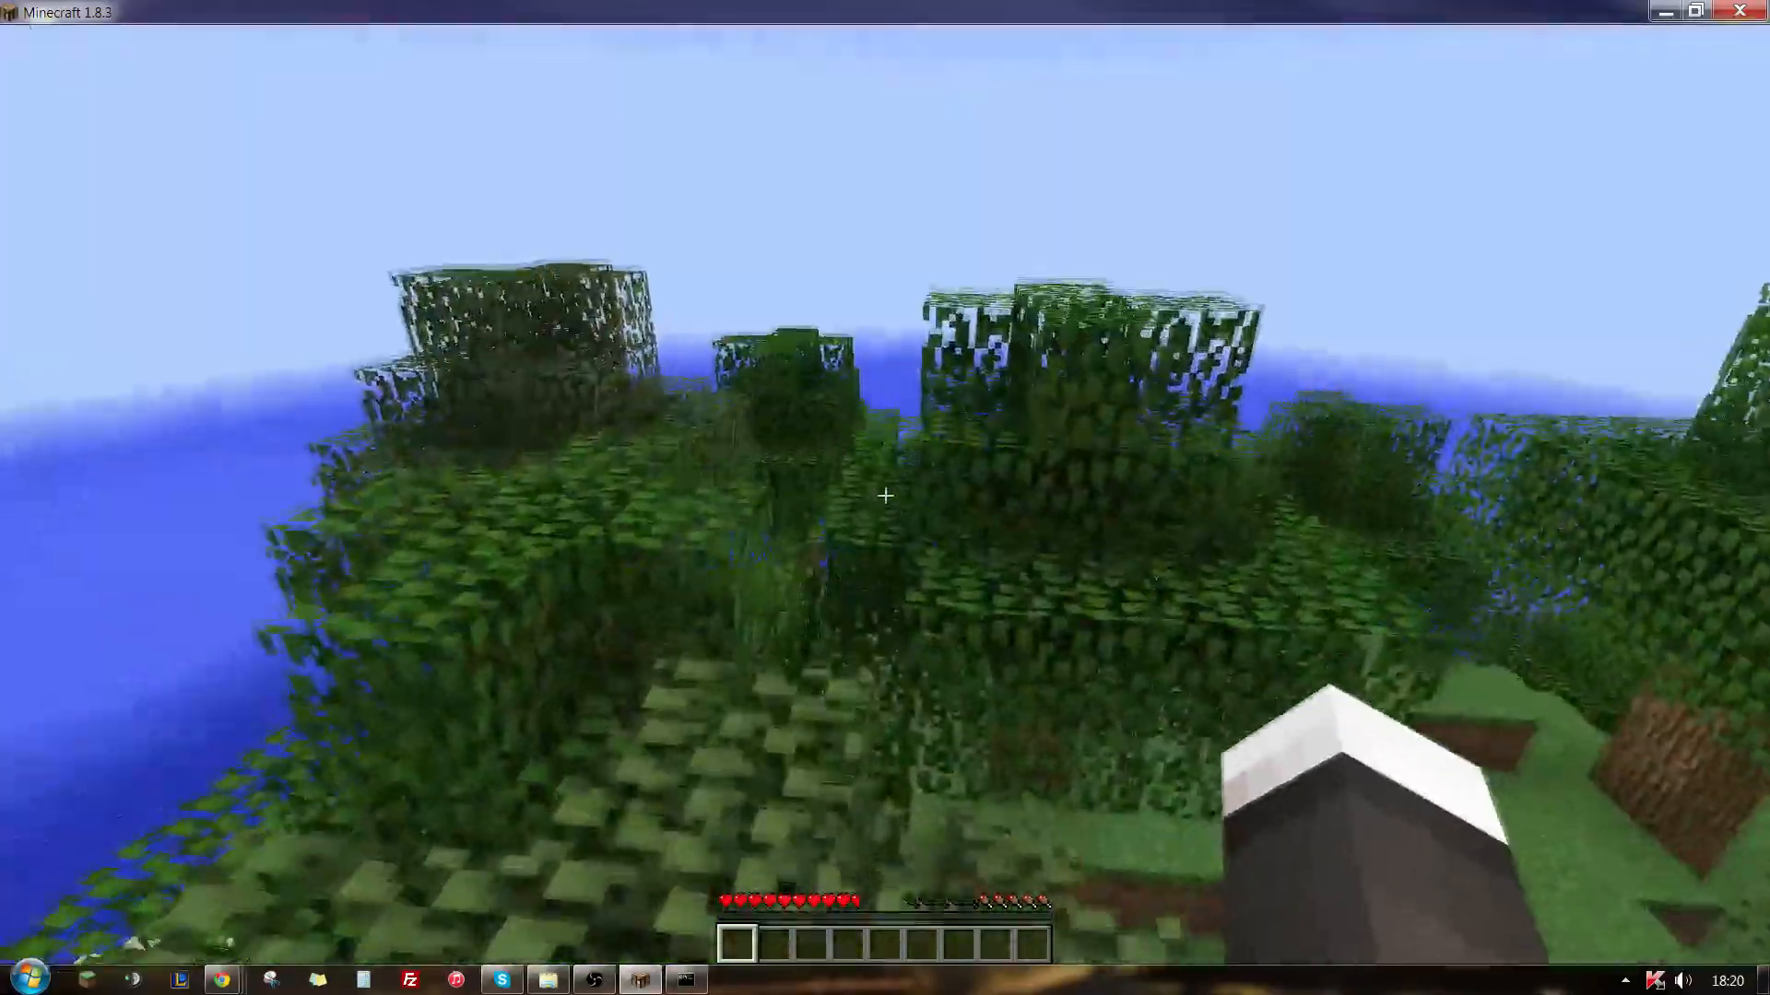
key("w")
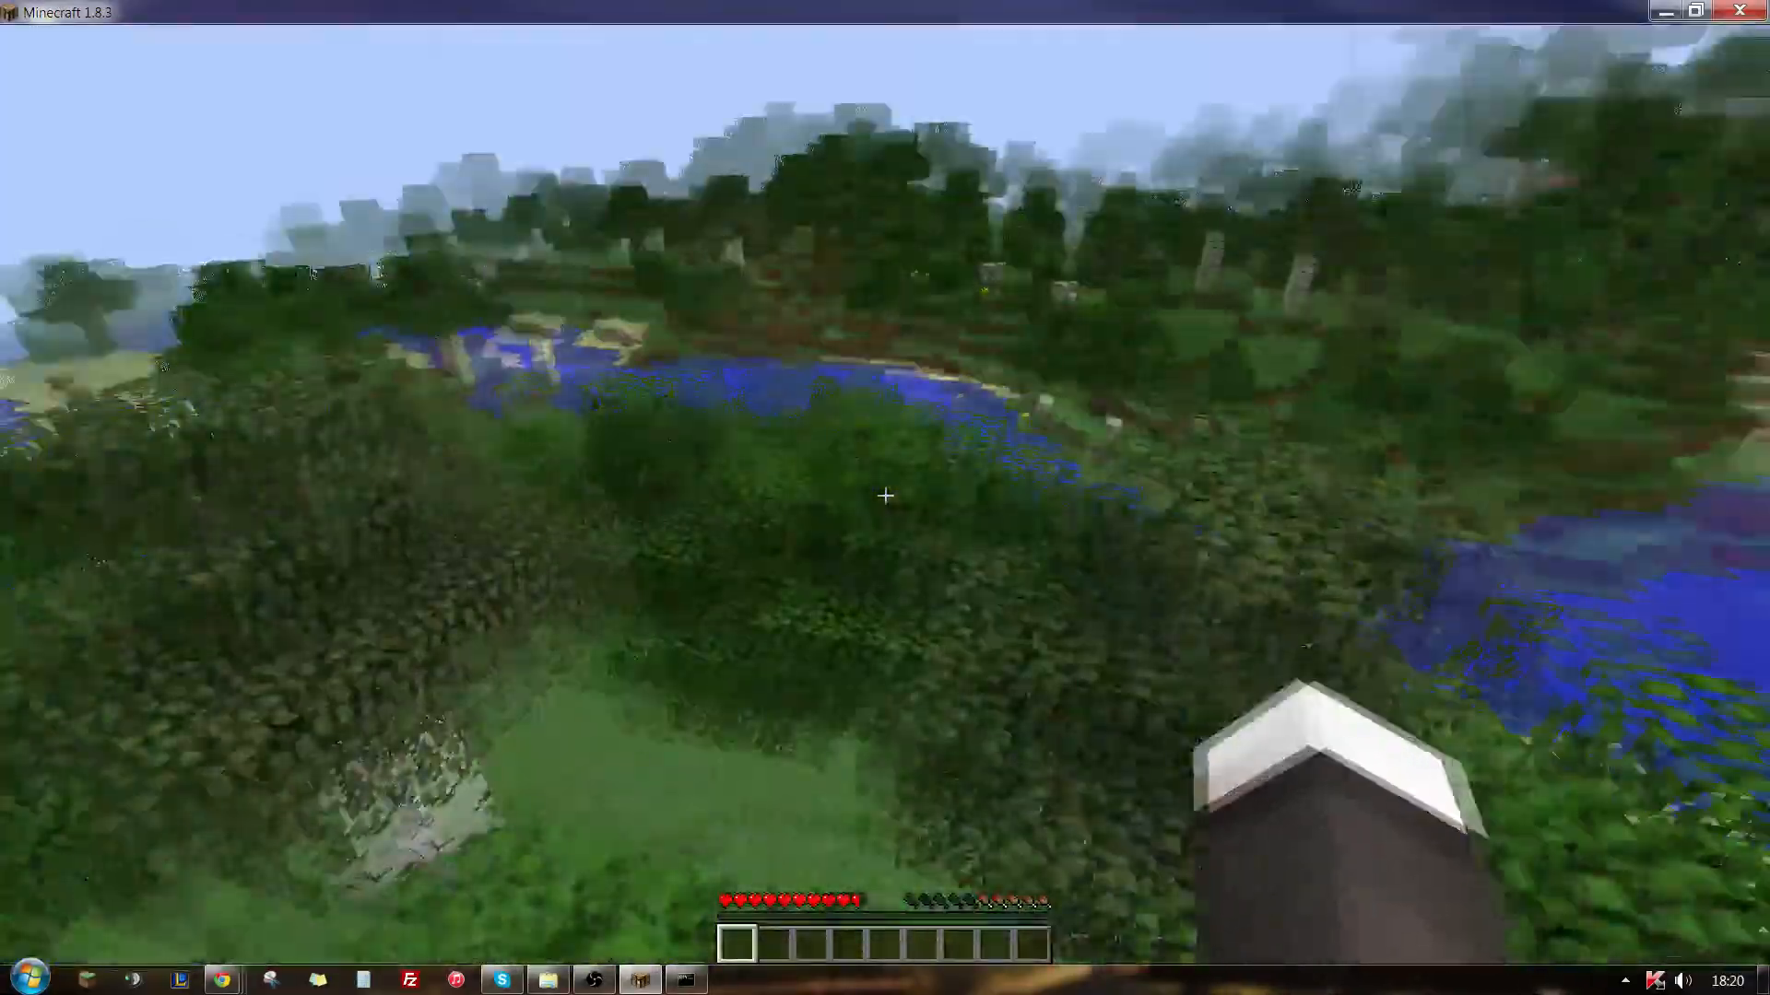
key("w")
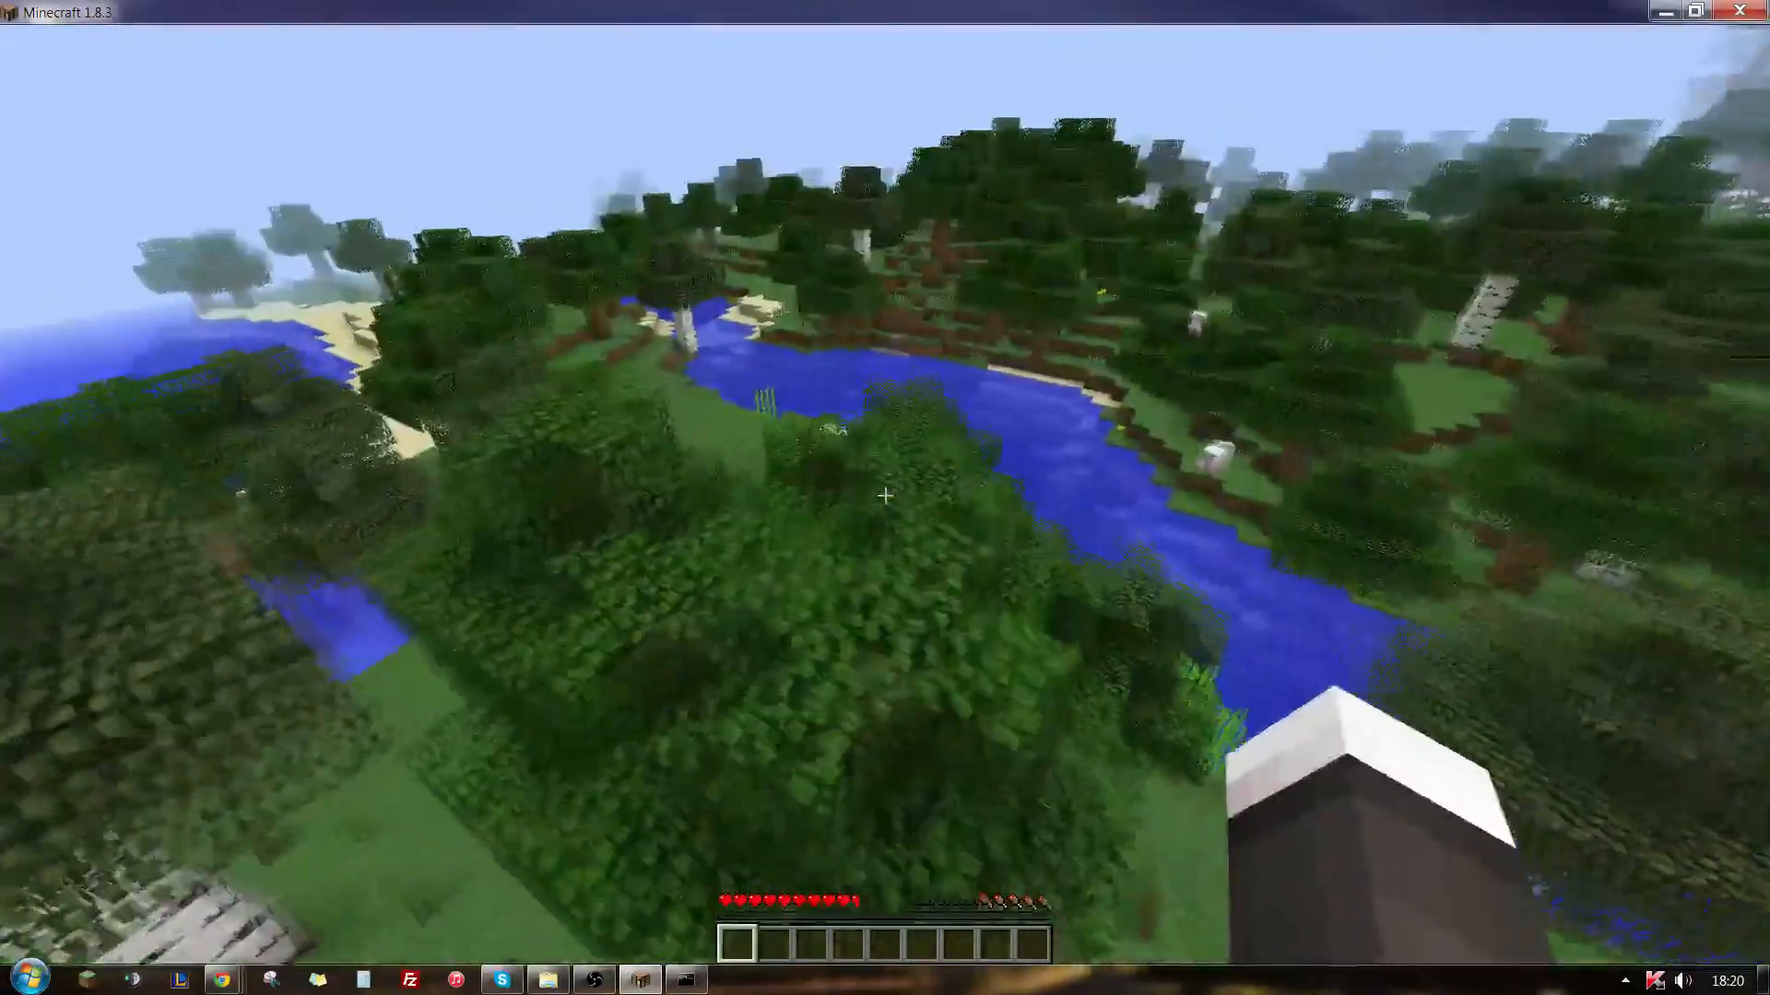
key("w")
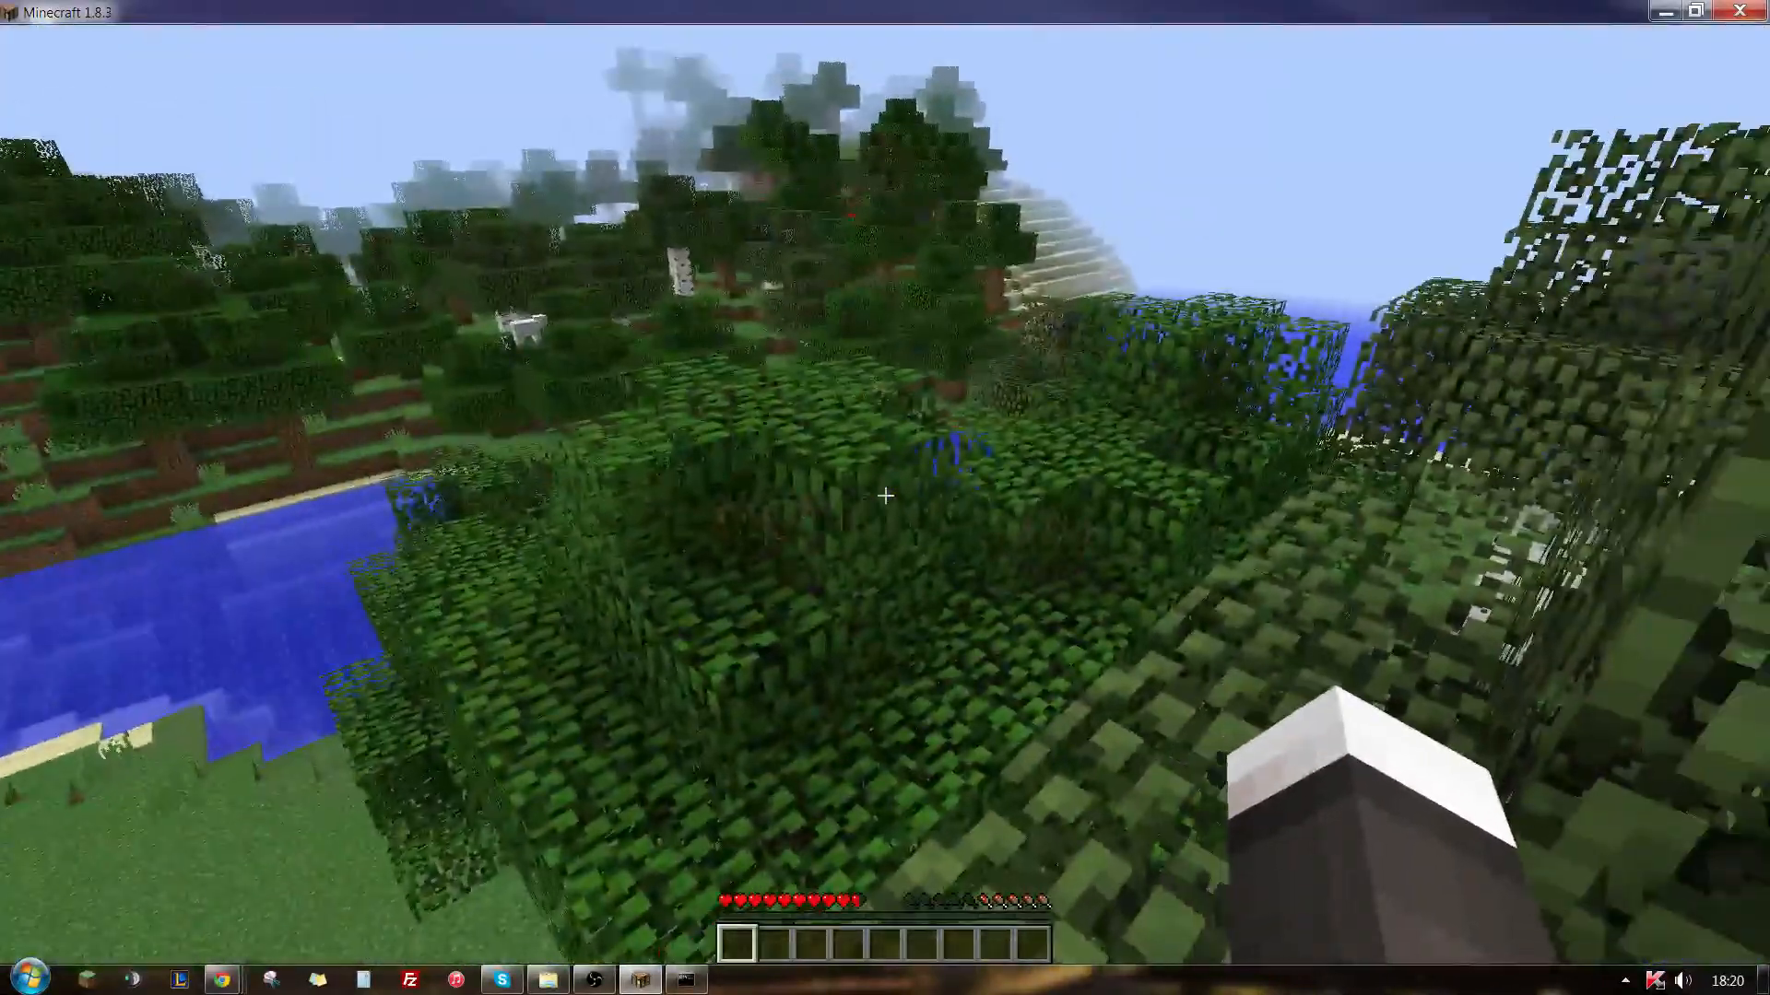
key("w")
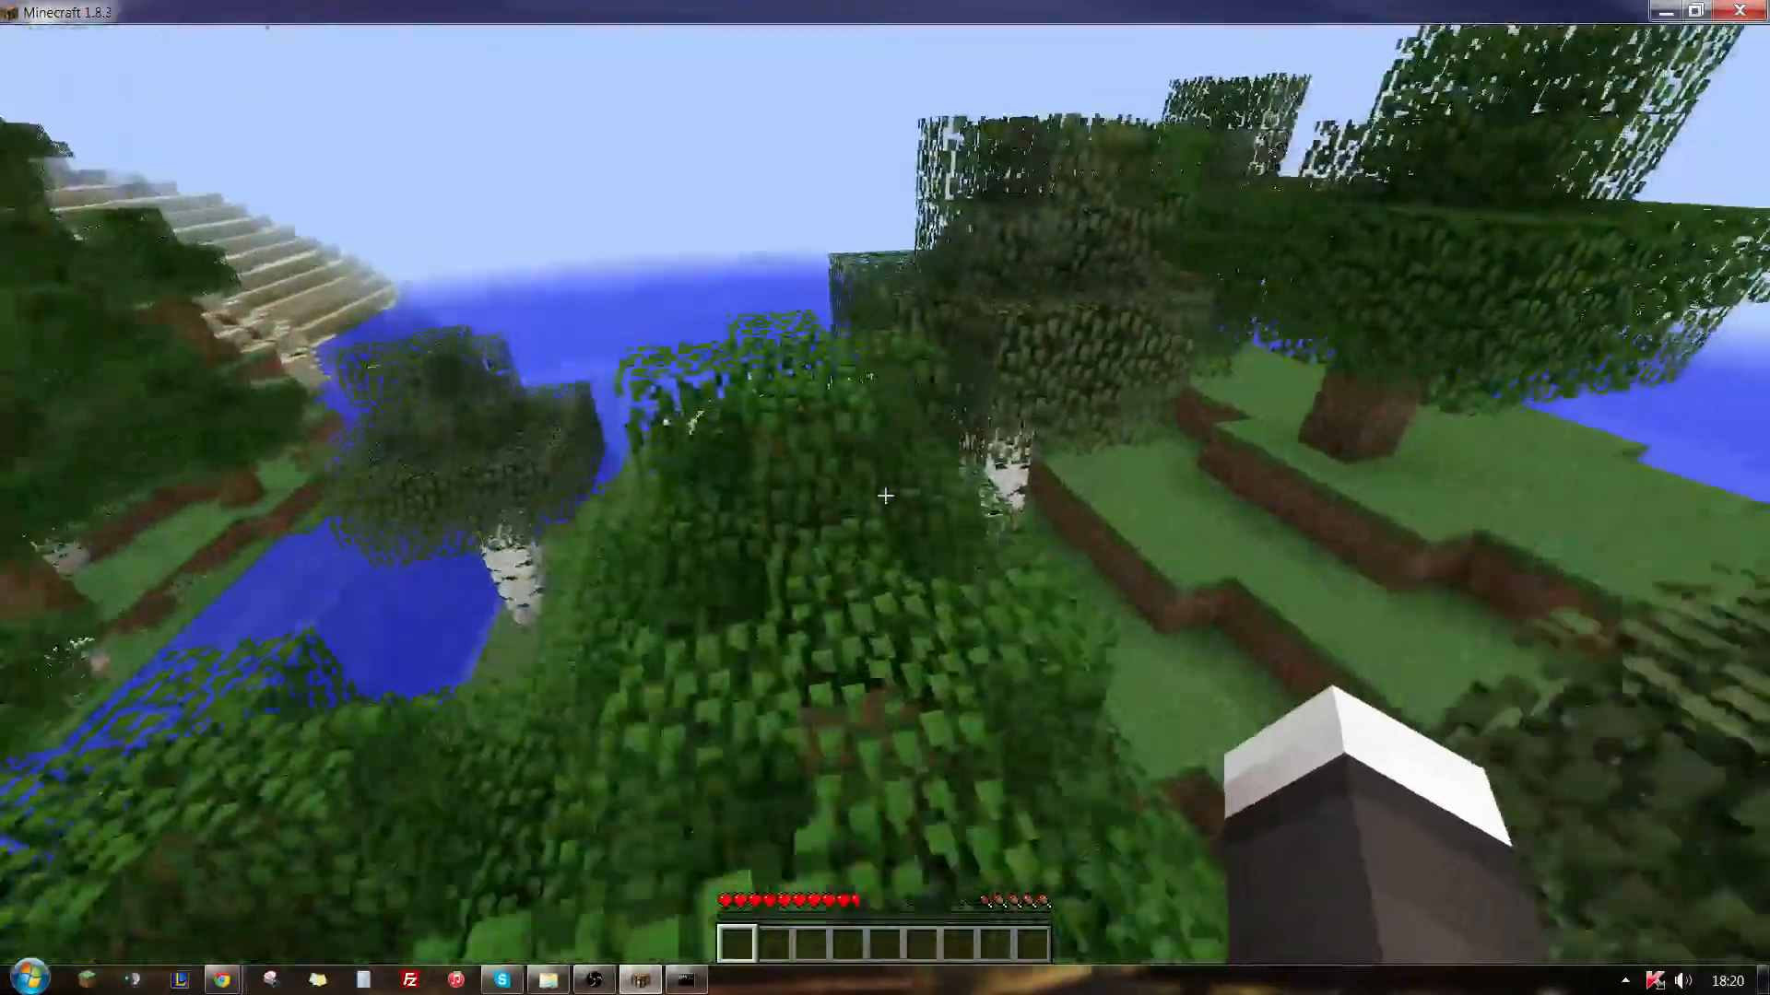
key("w")
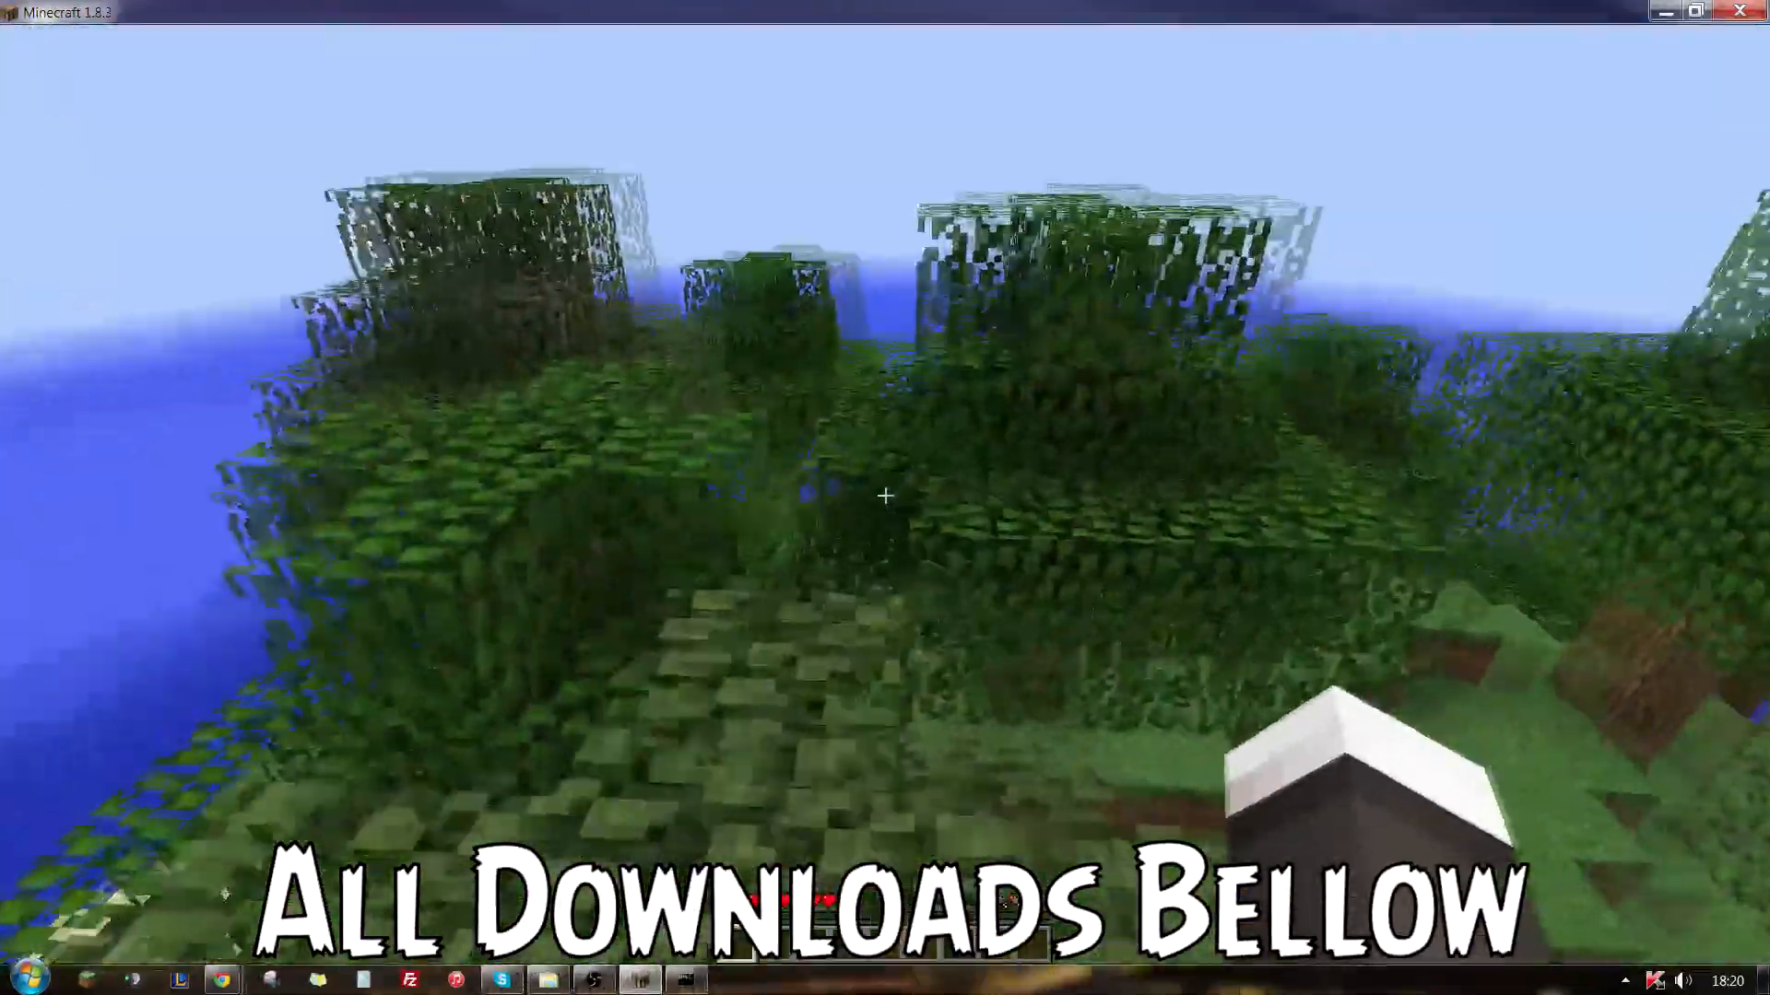
key("w")
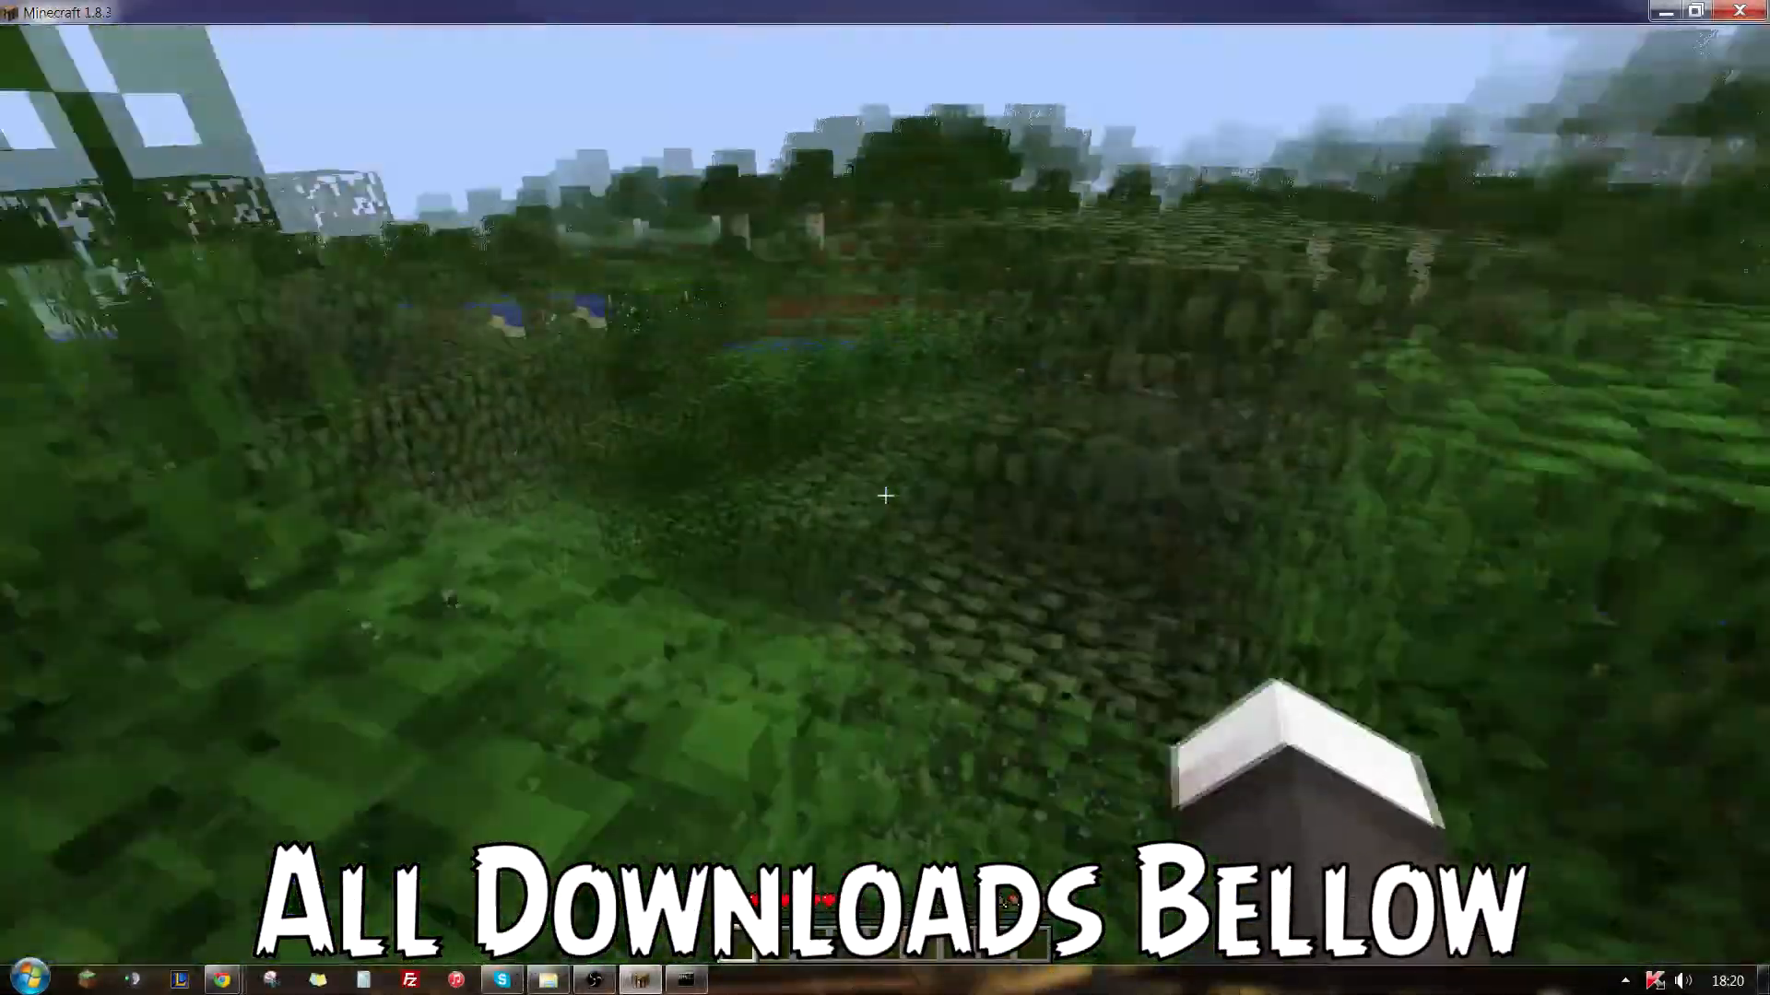
key("w")
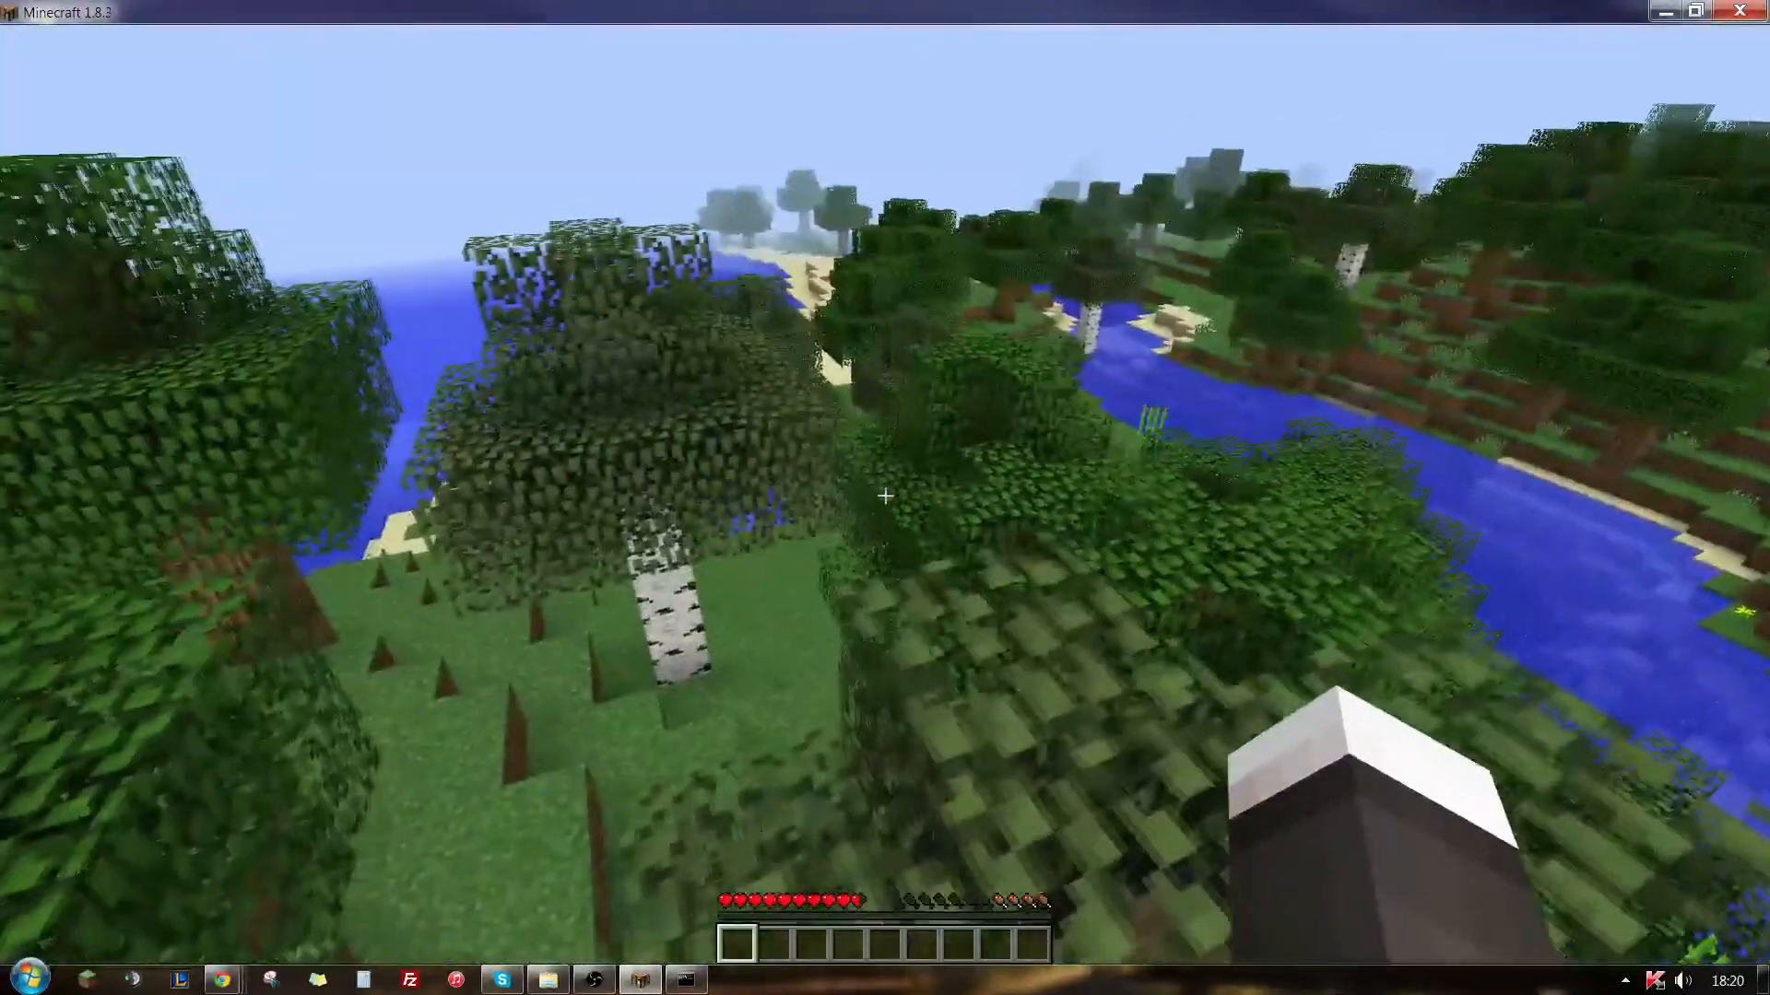
key("w")
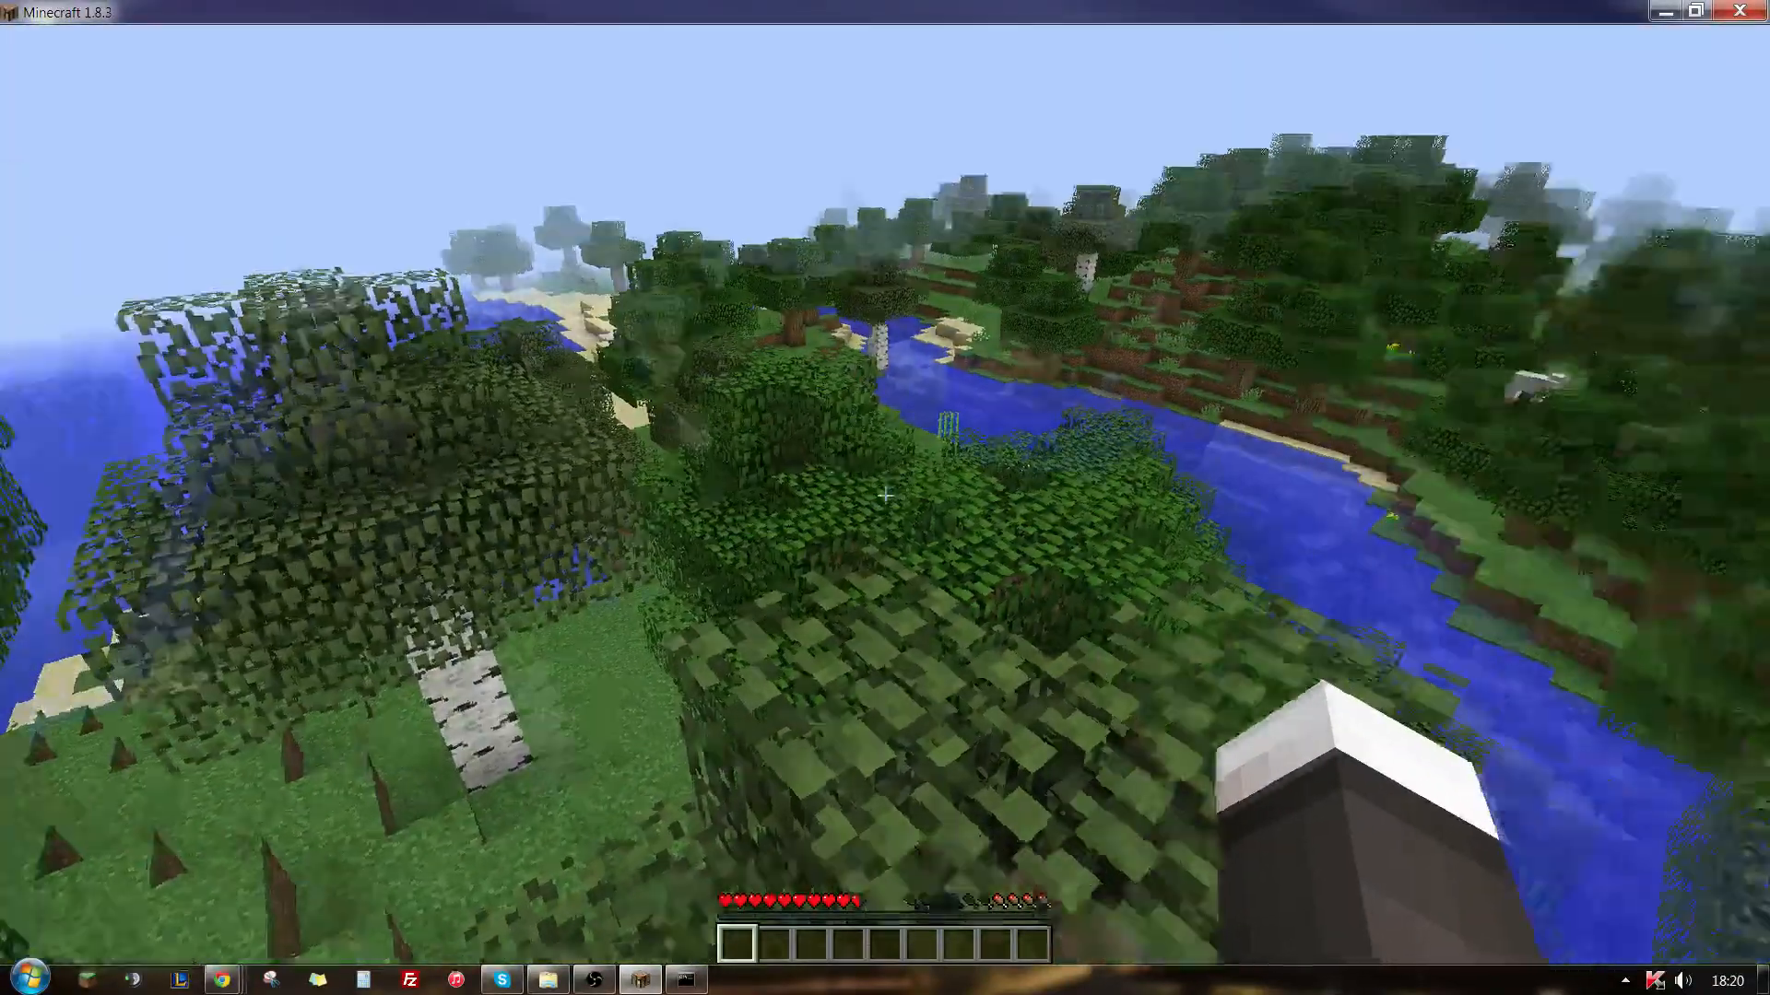
key("w")
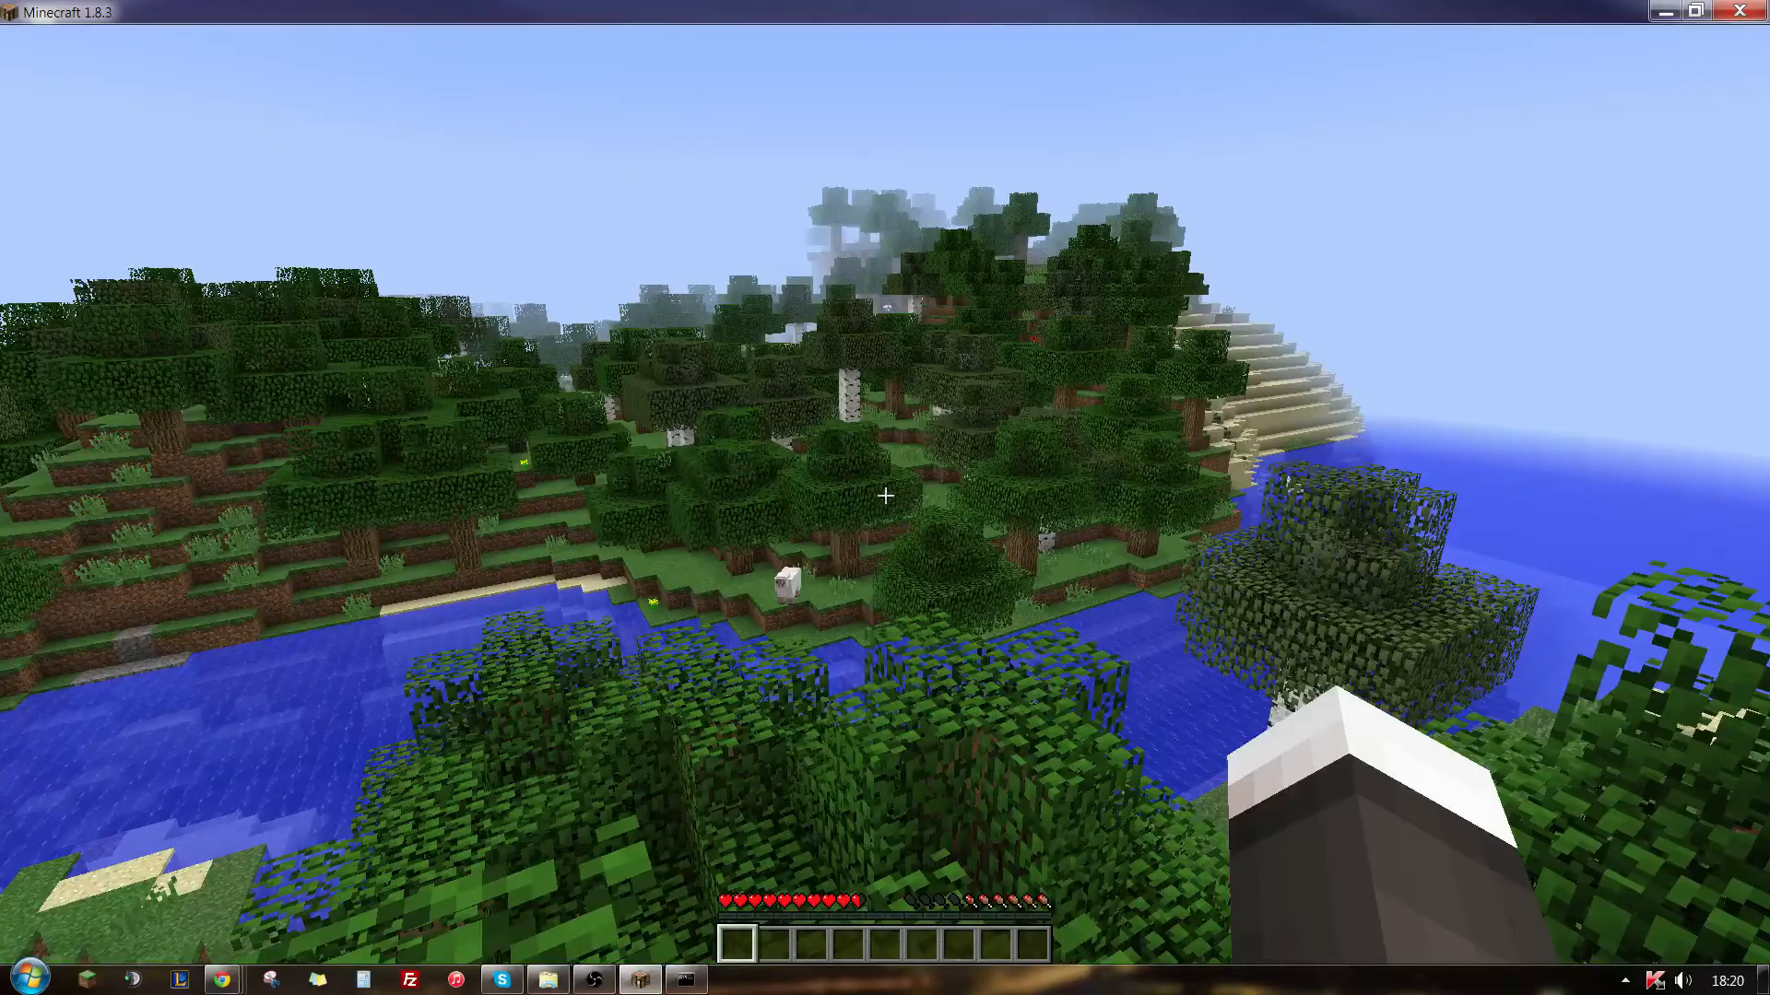
key("w")
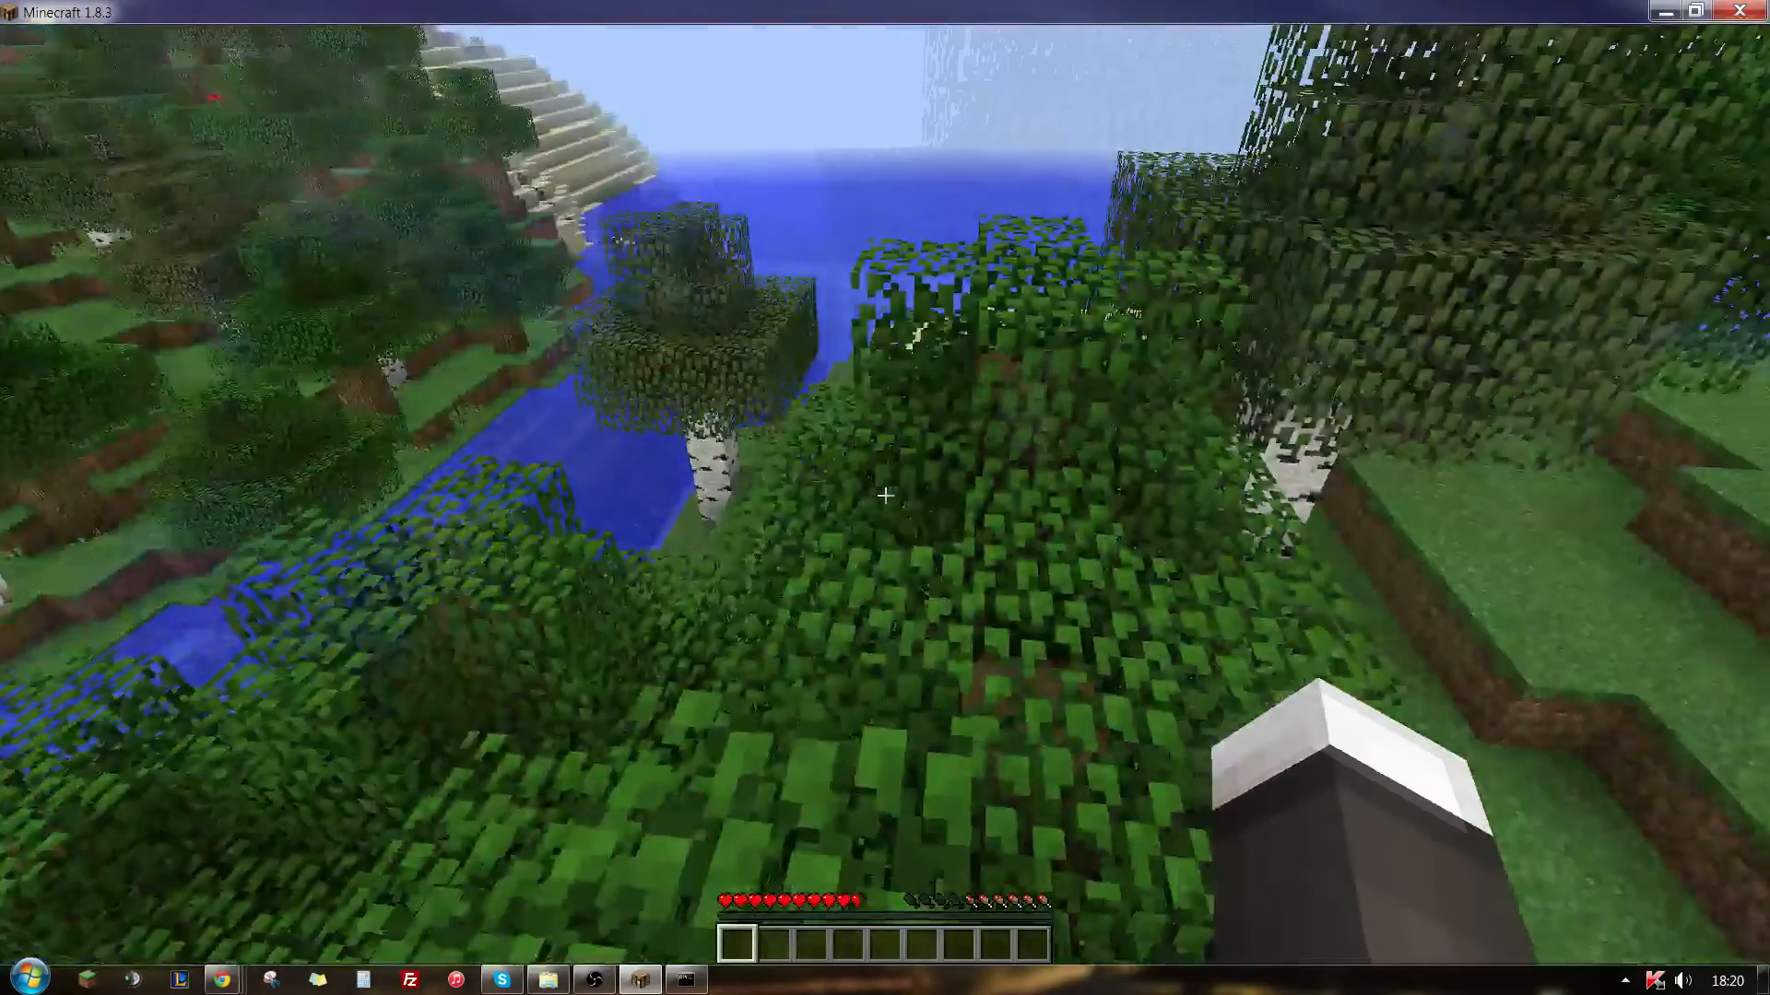
key("w")
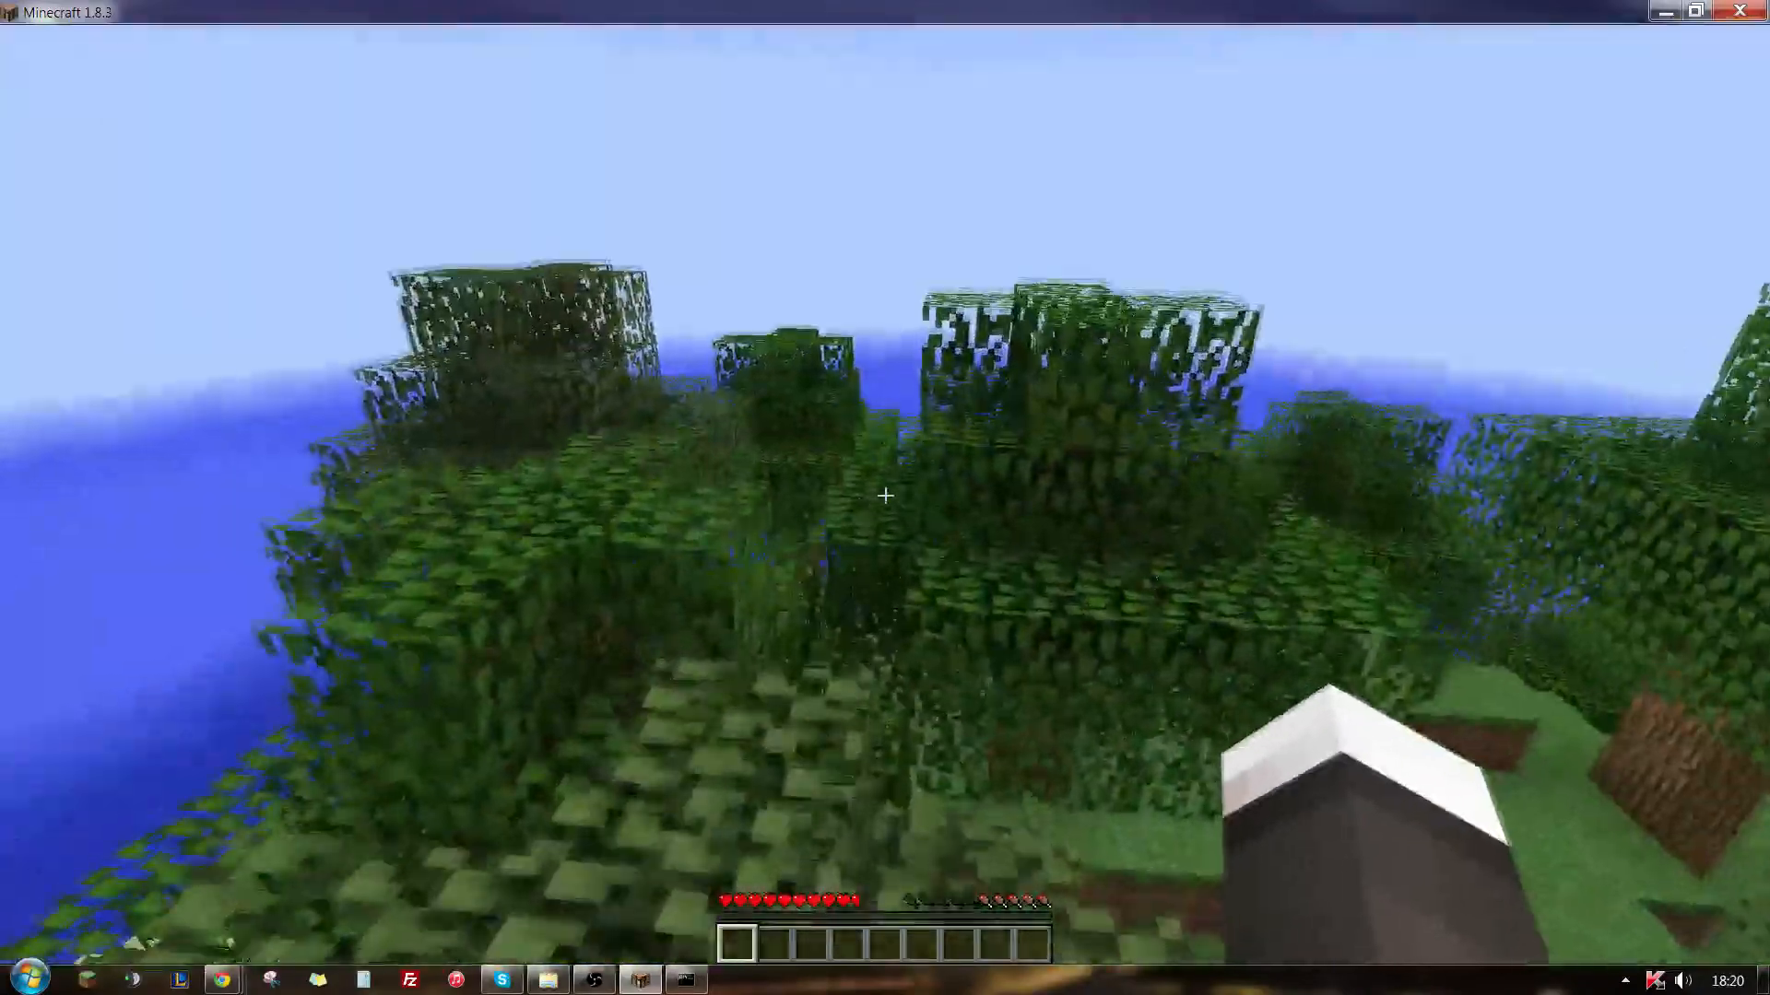
key("w")
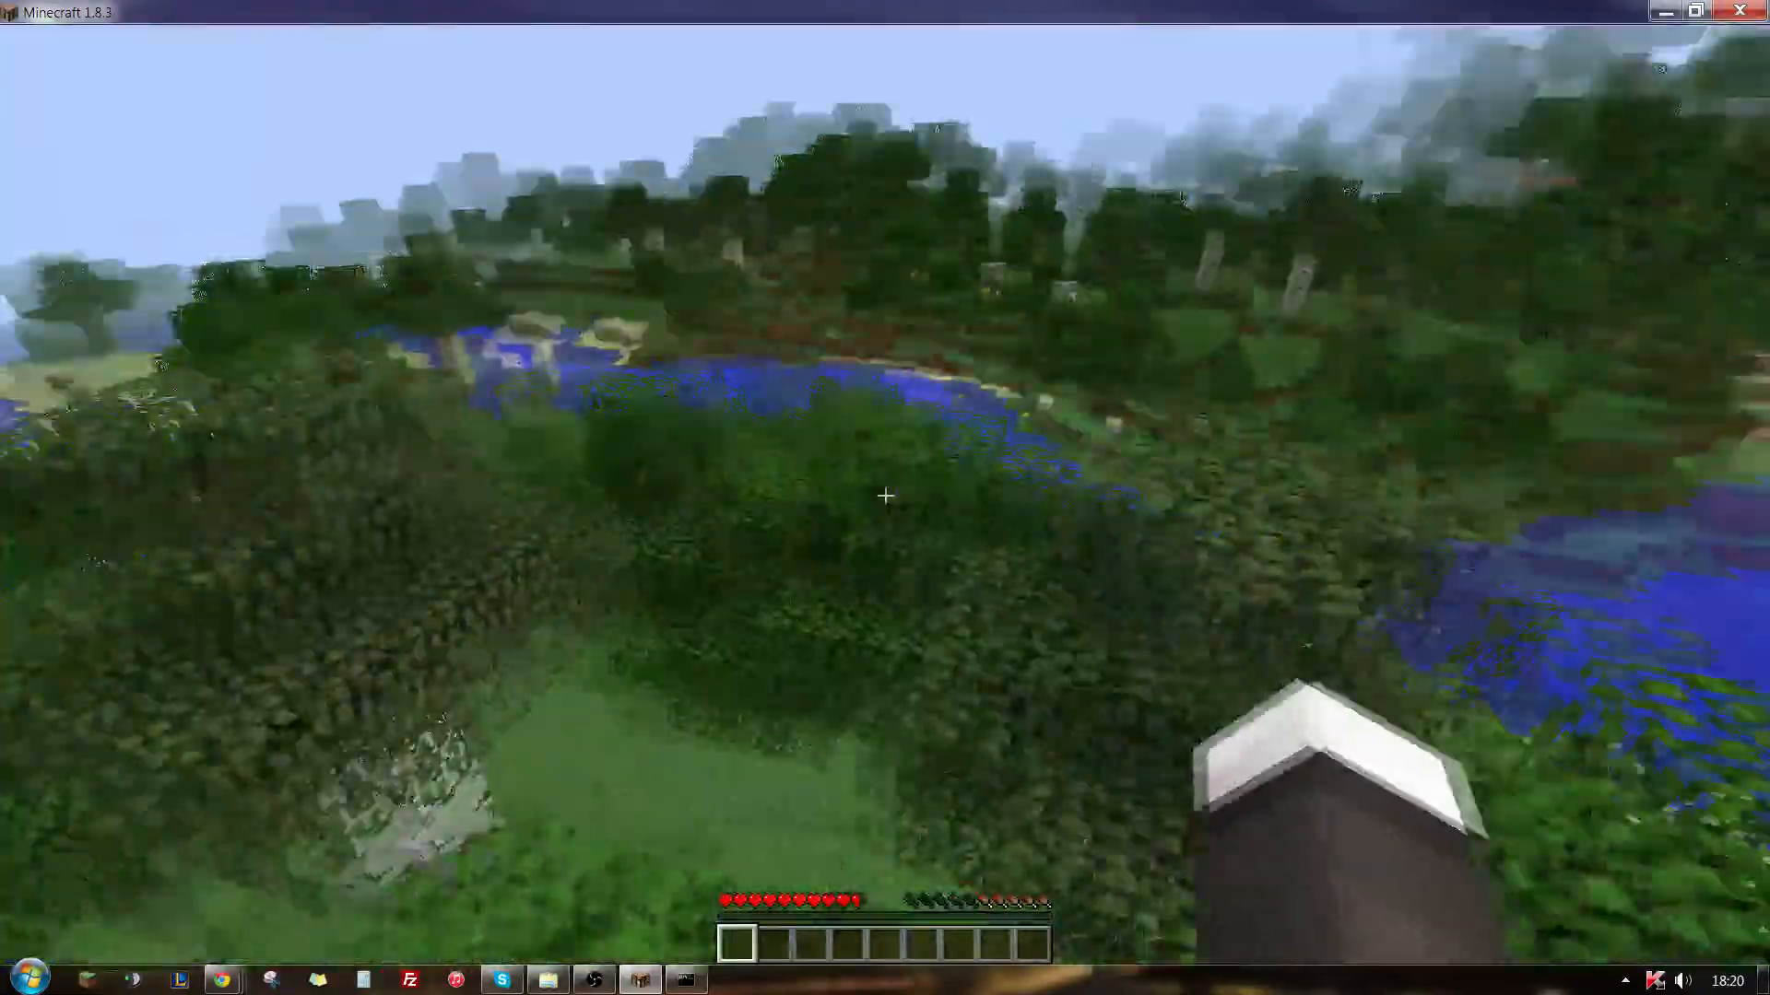
key("w")
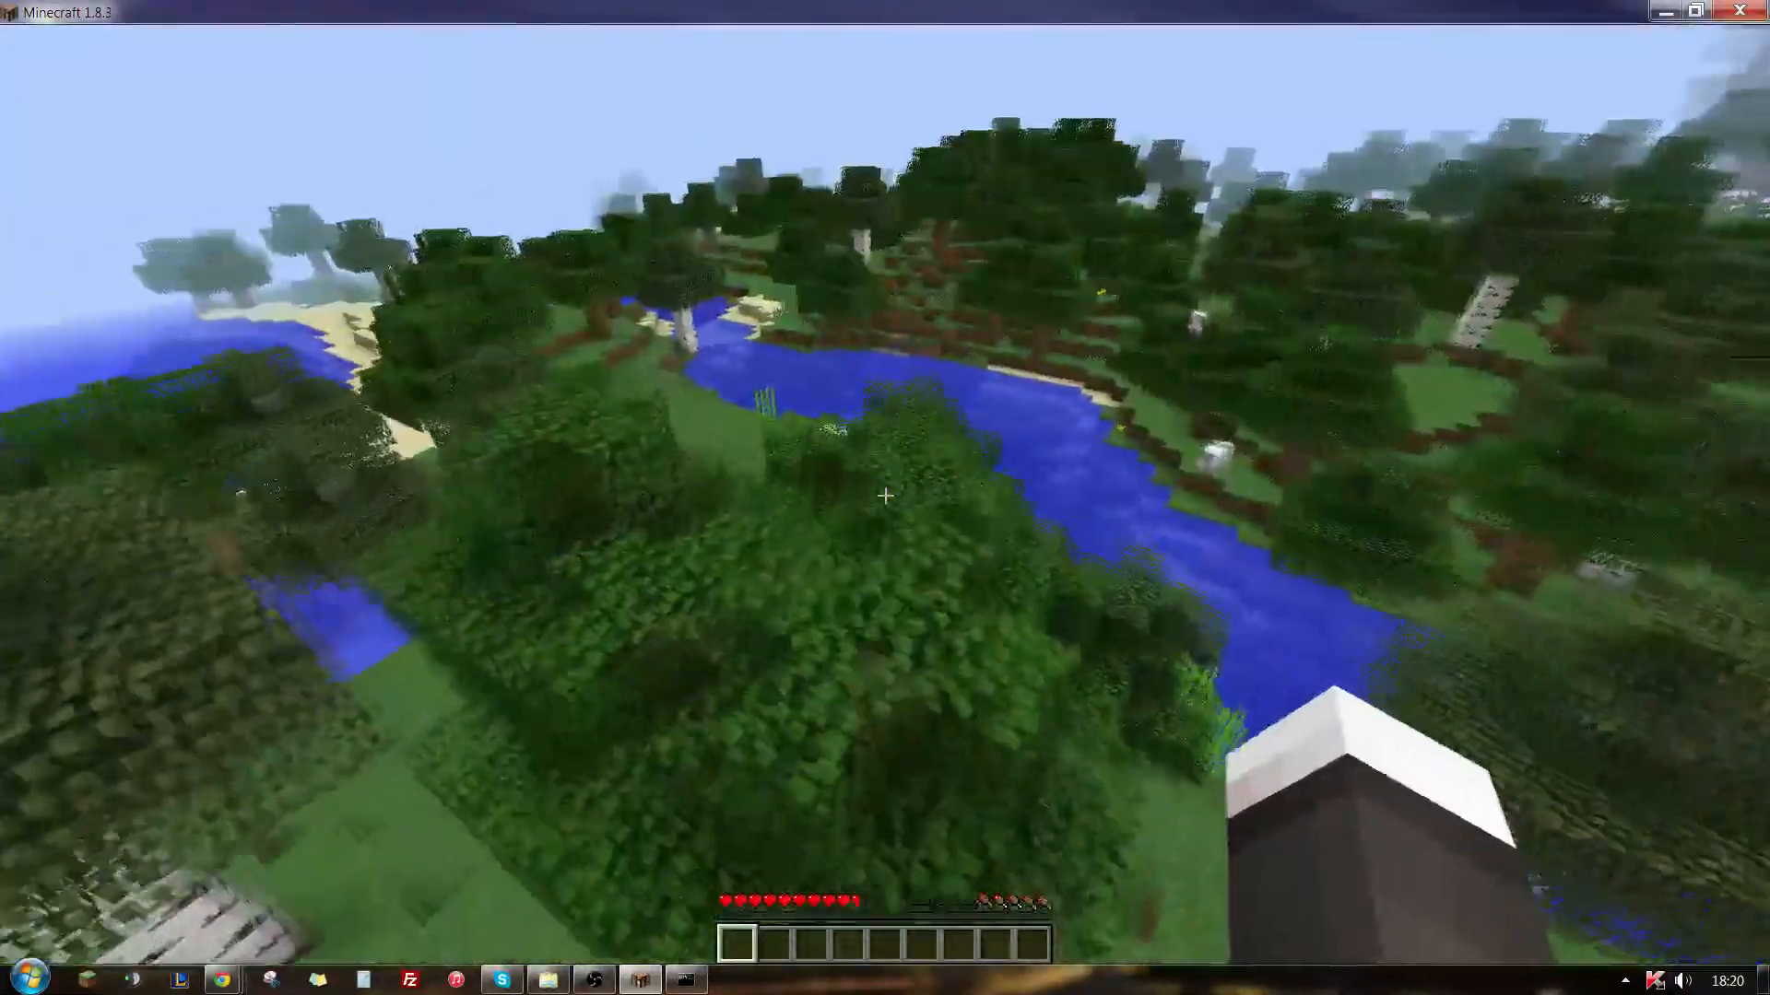
key("w")
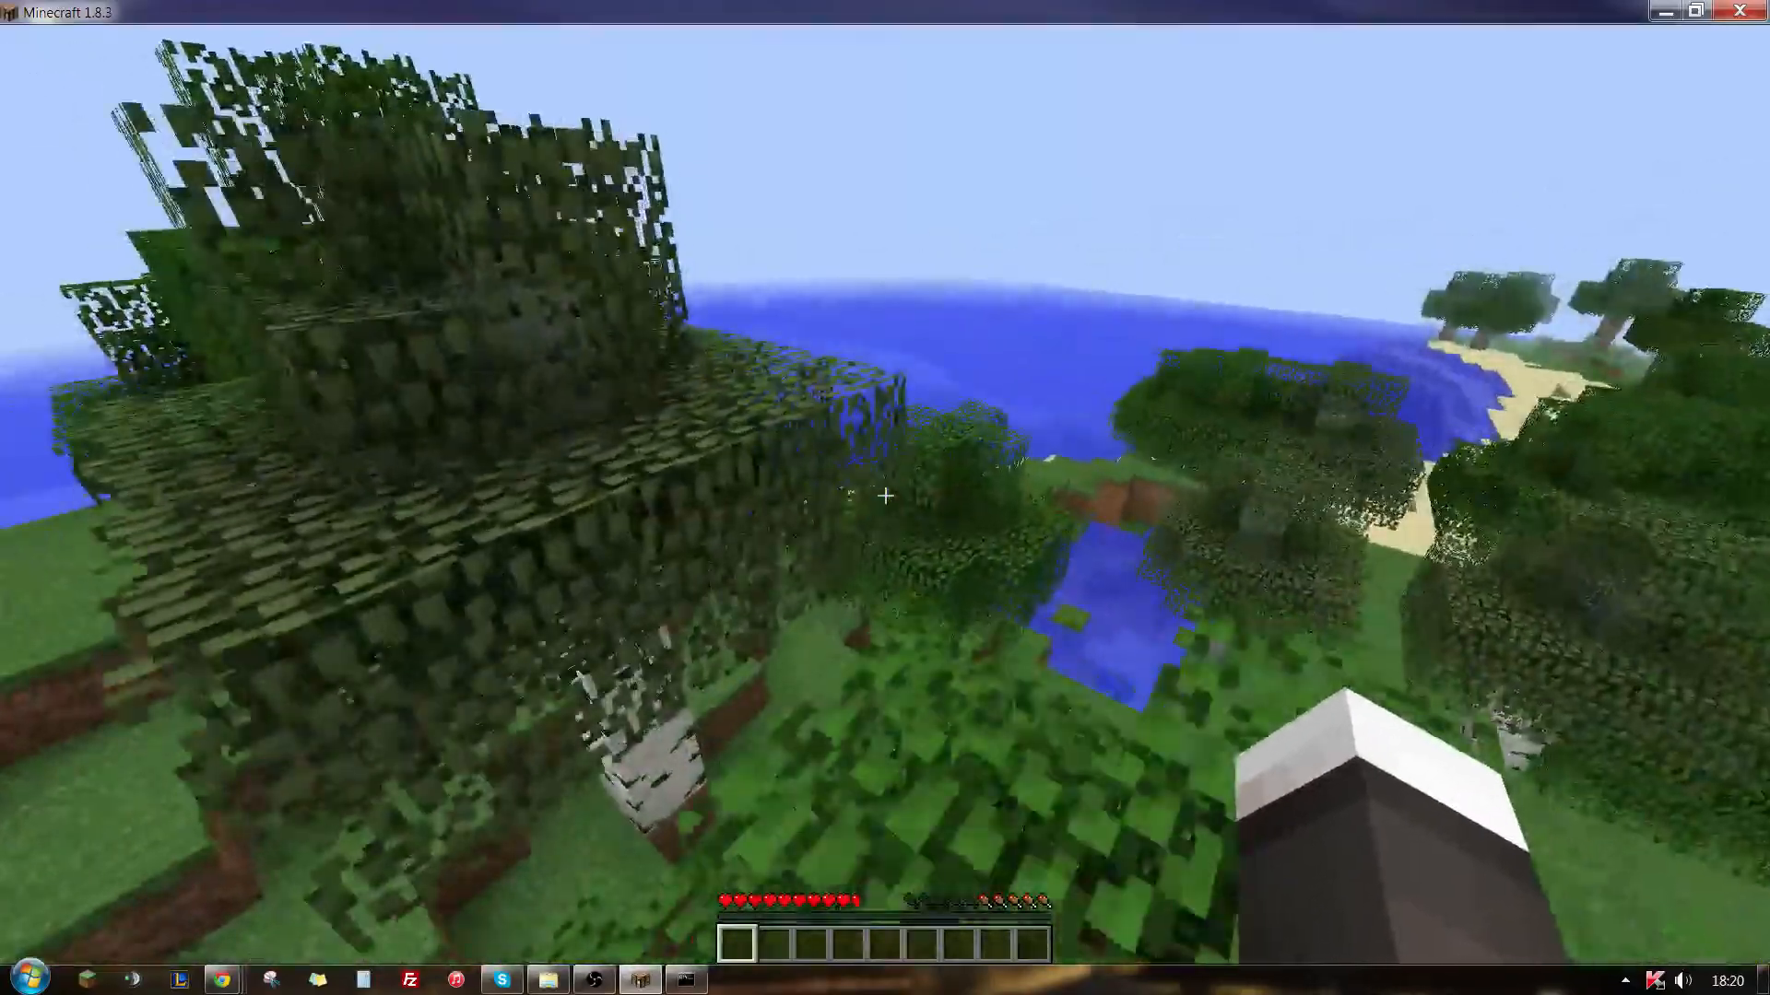
key("w")
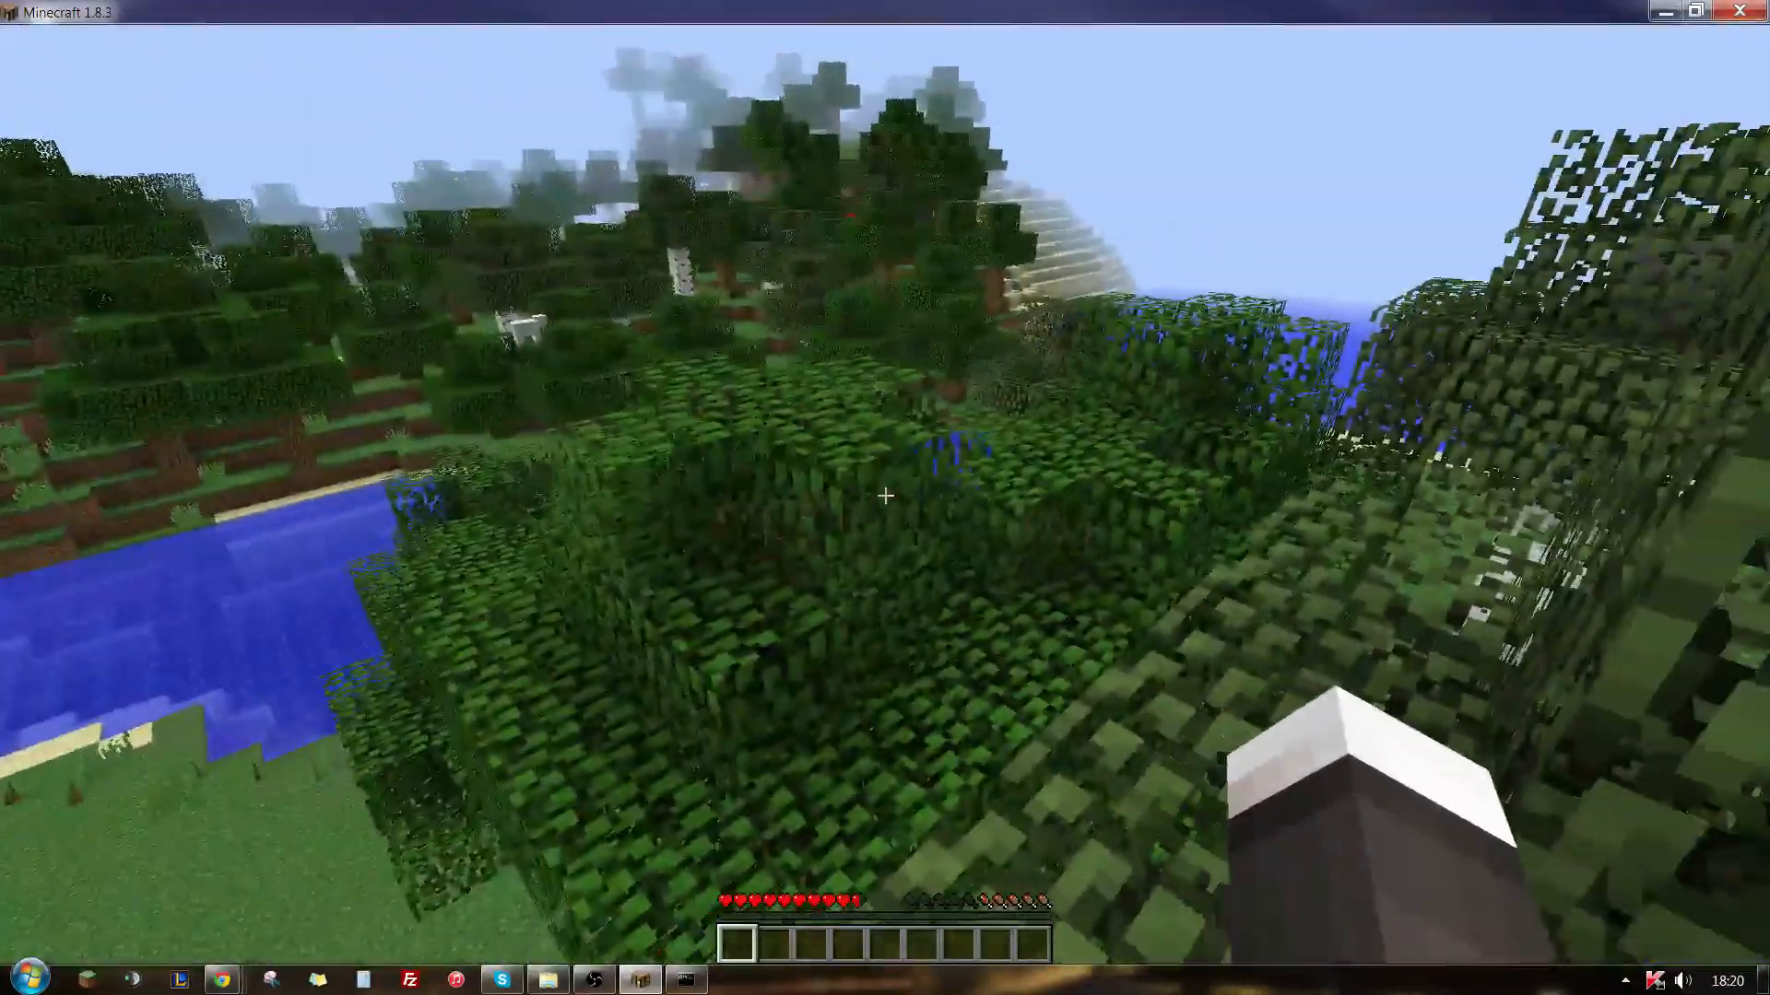
key("w")
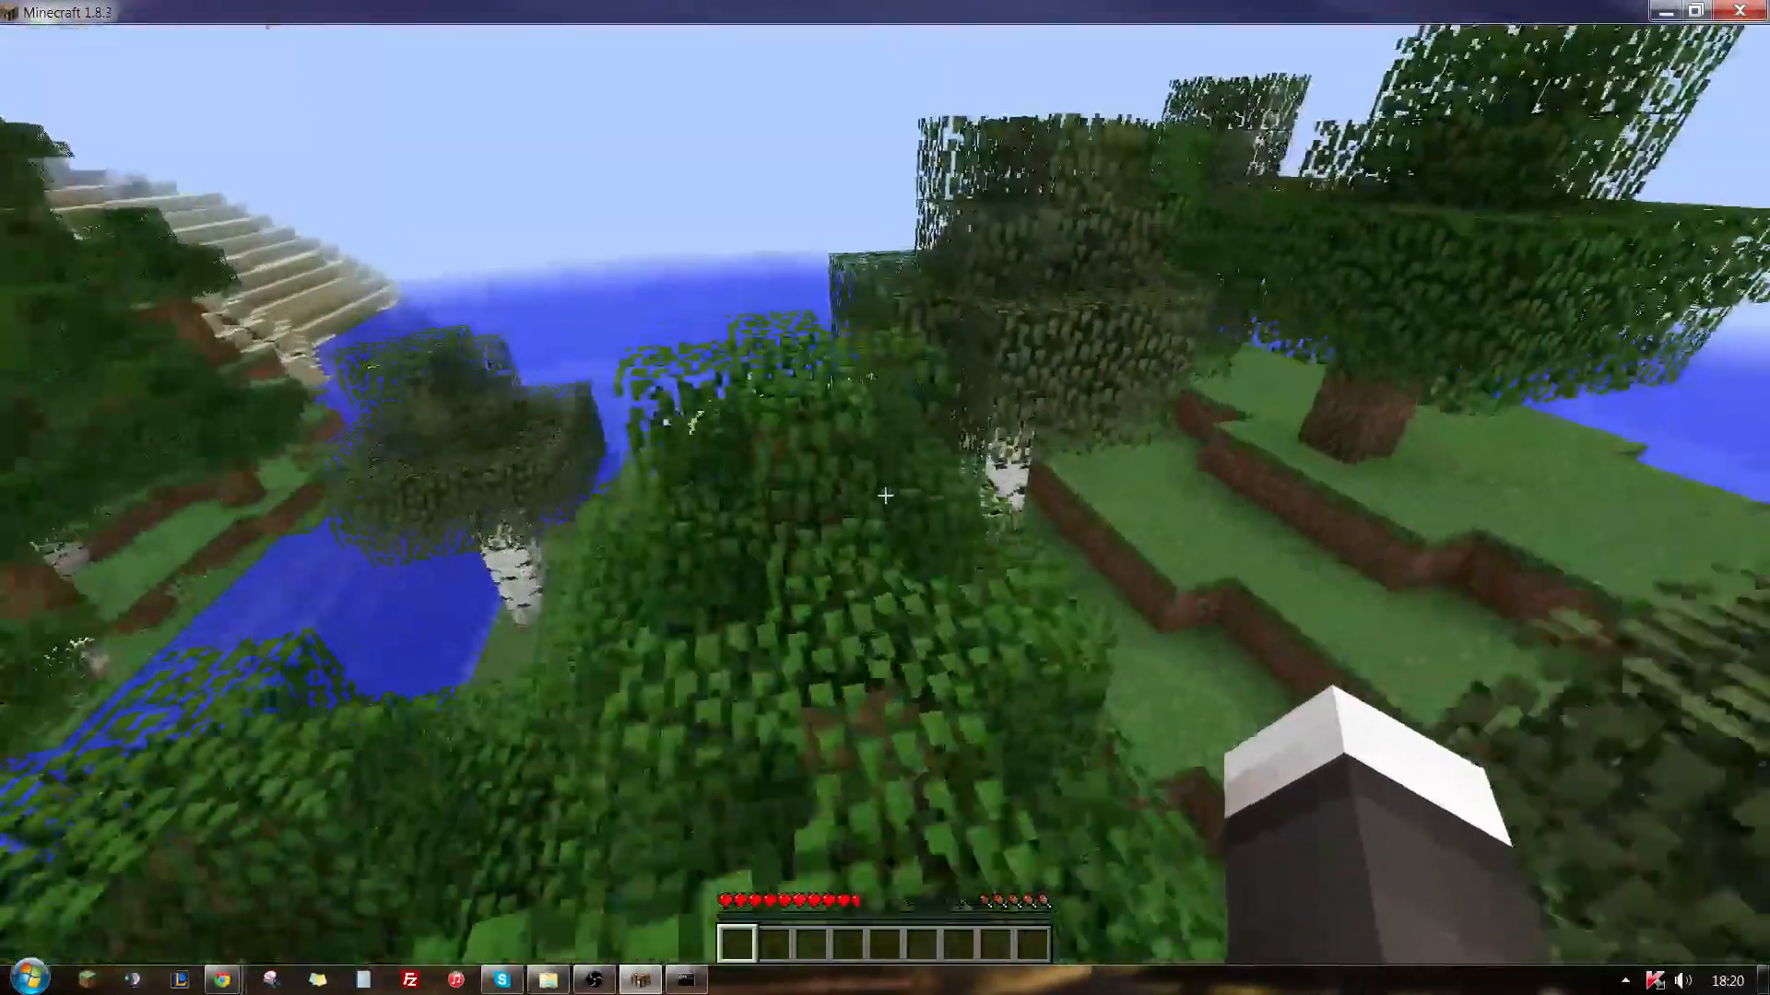
key("w")
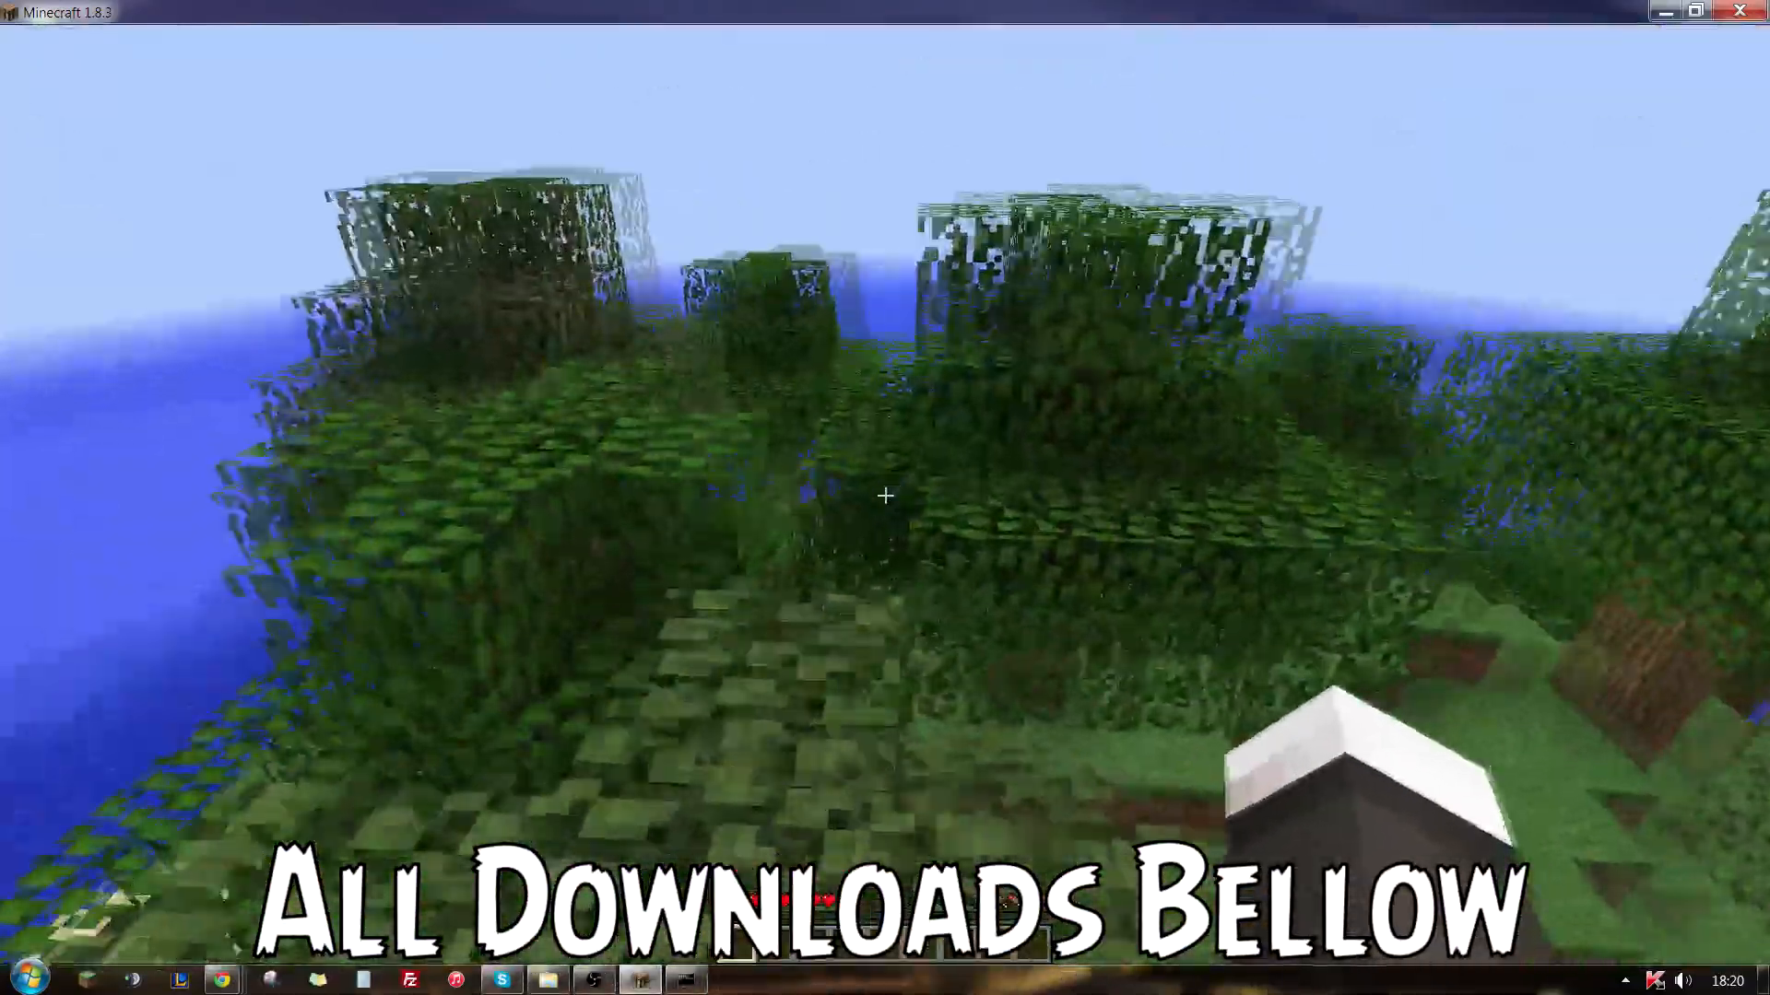
key("w")
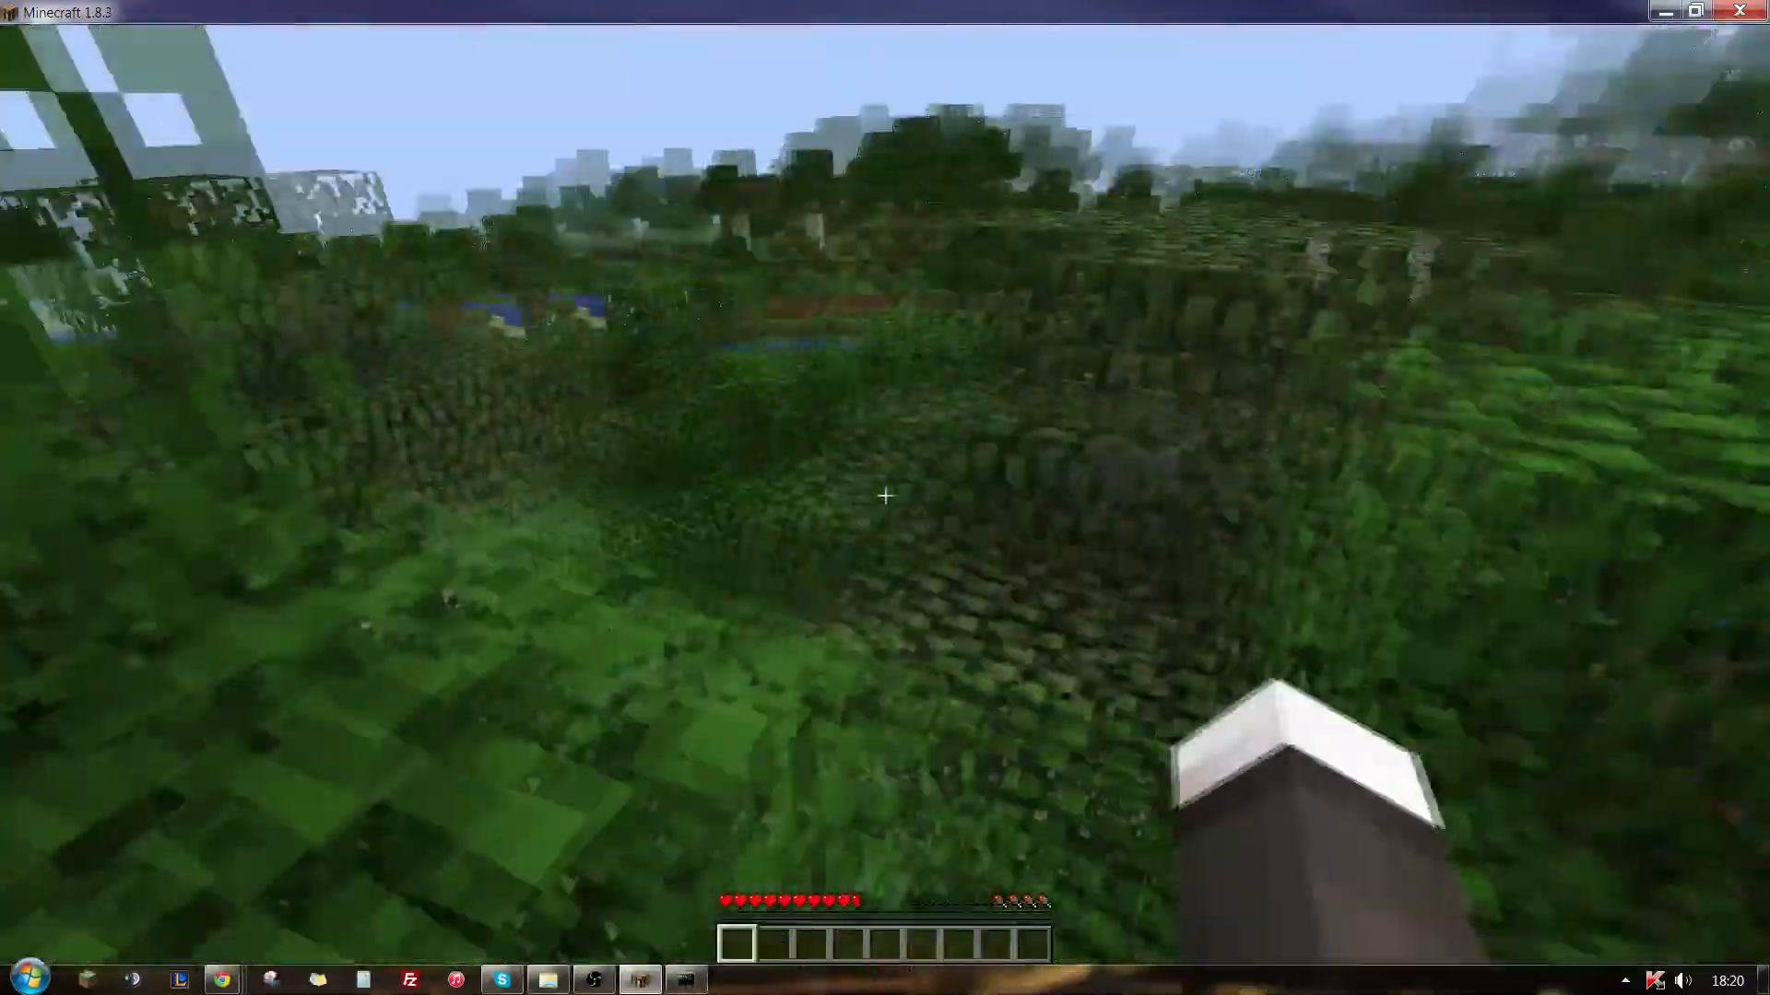
key("w")
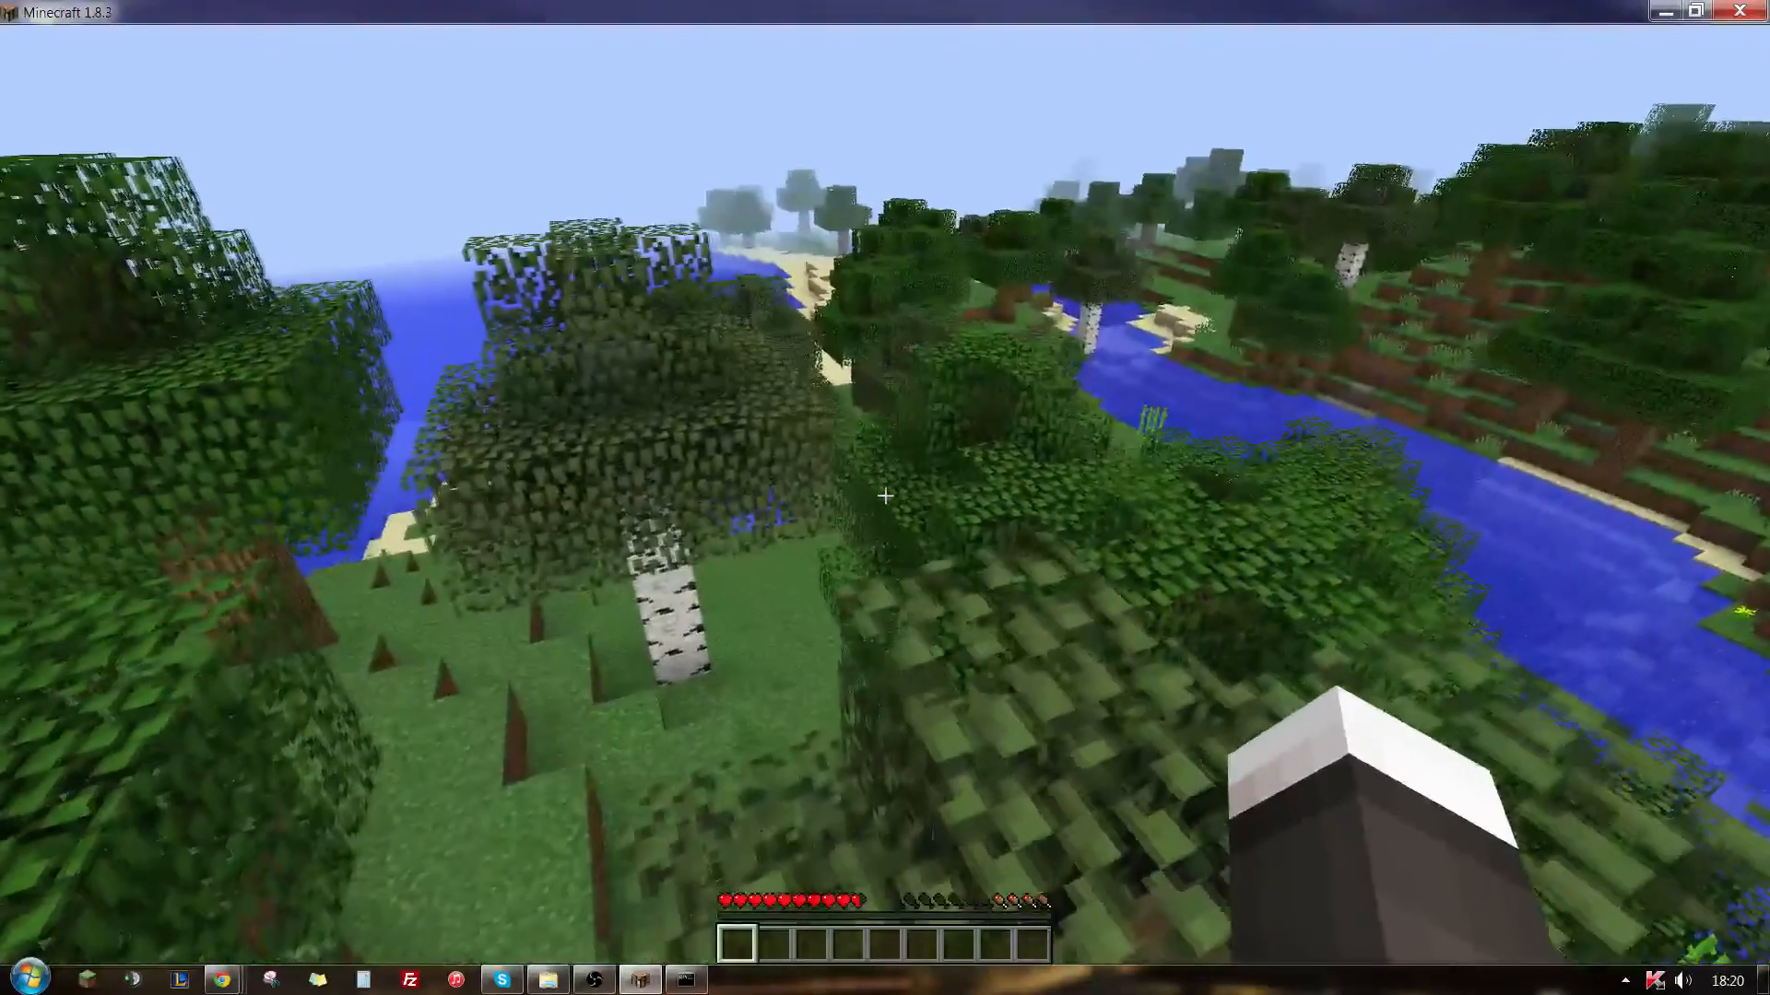
key("w")
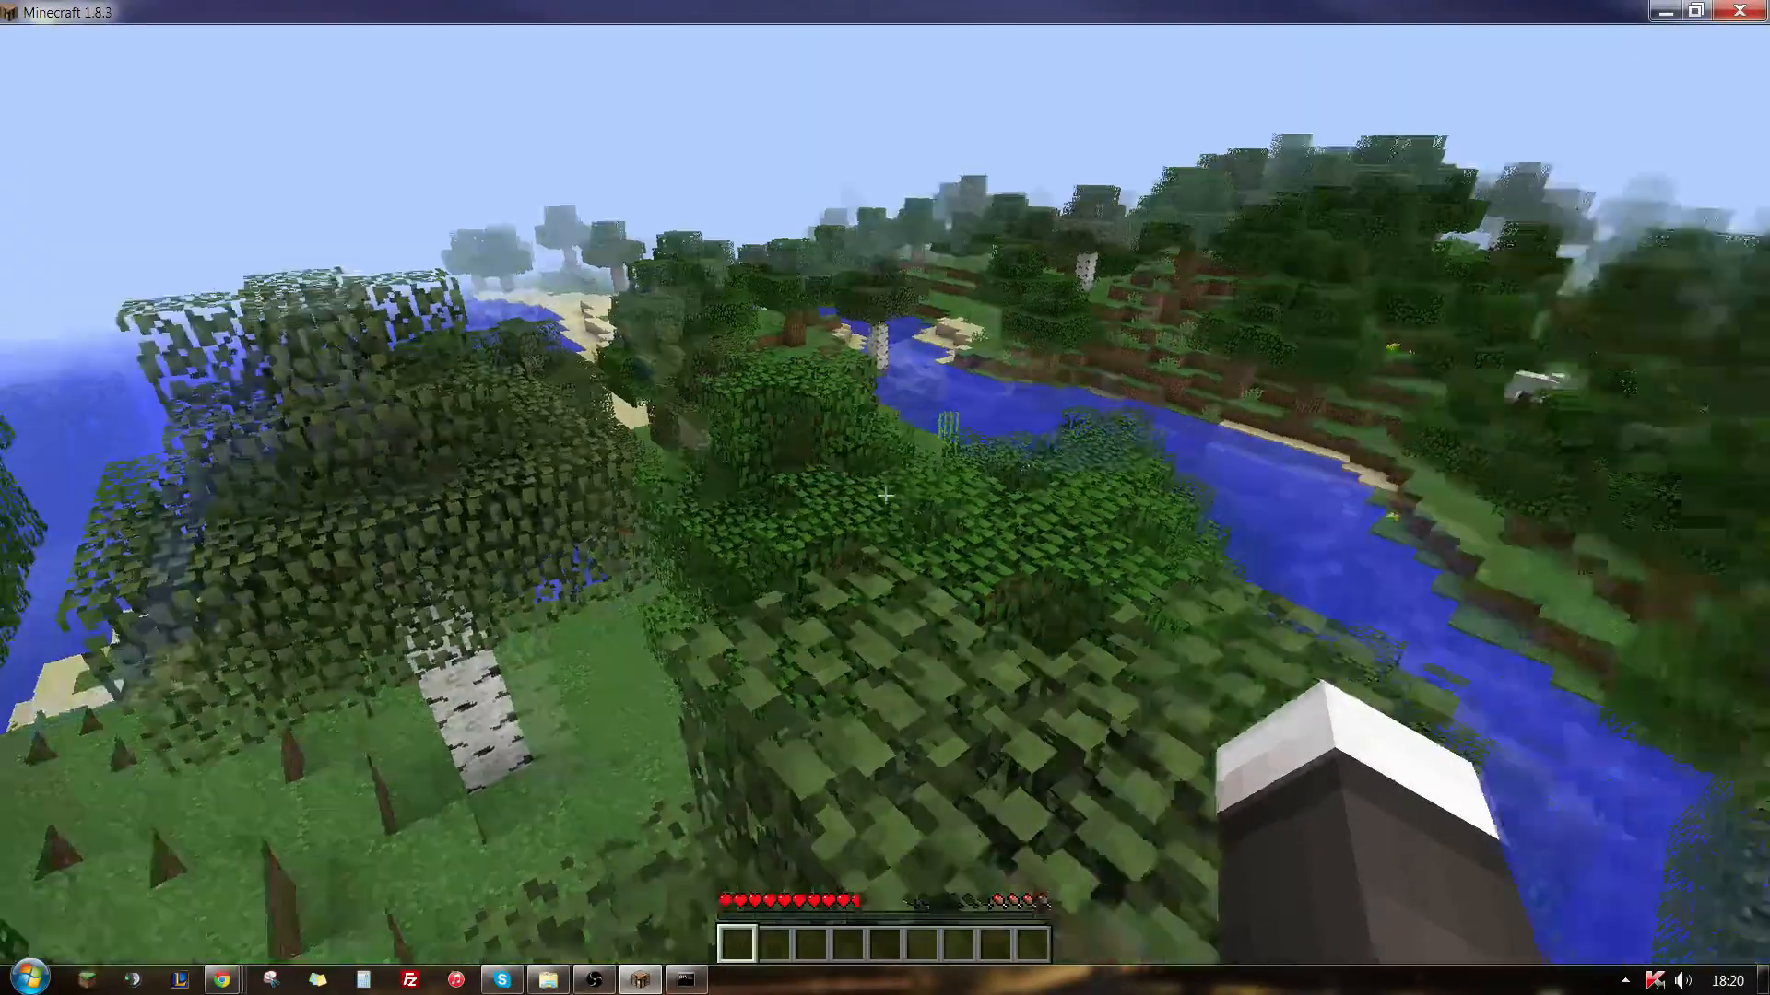
key("w")
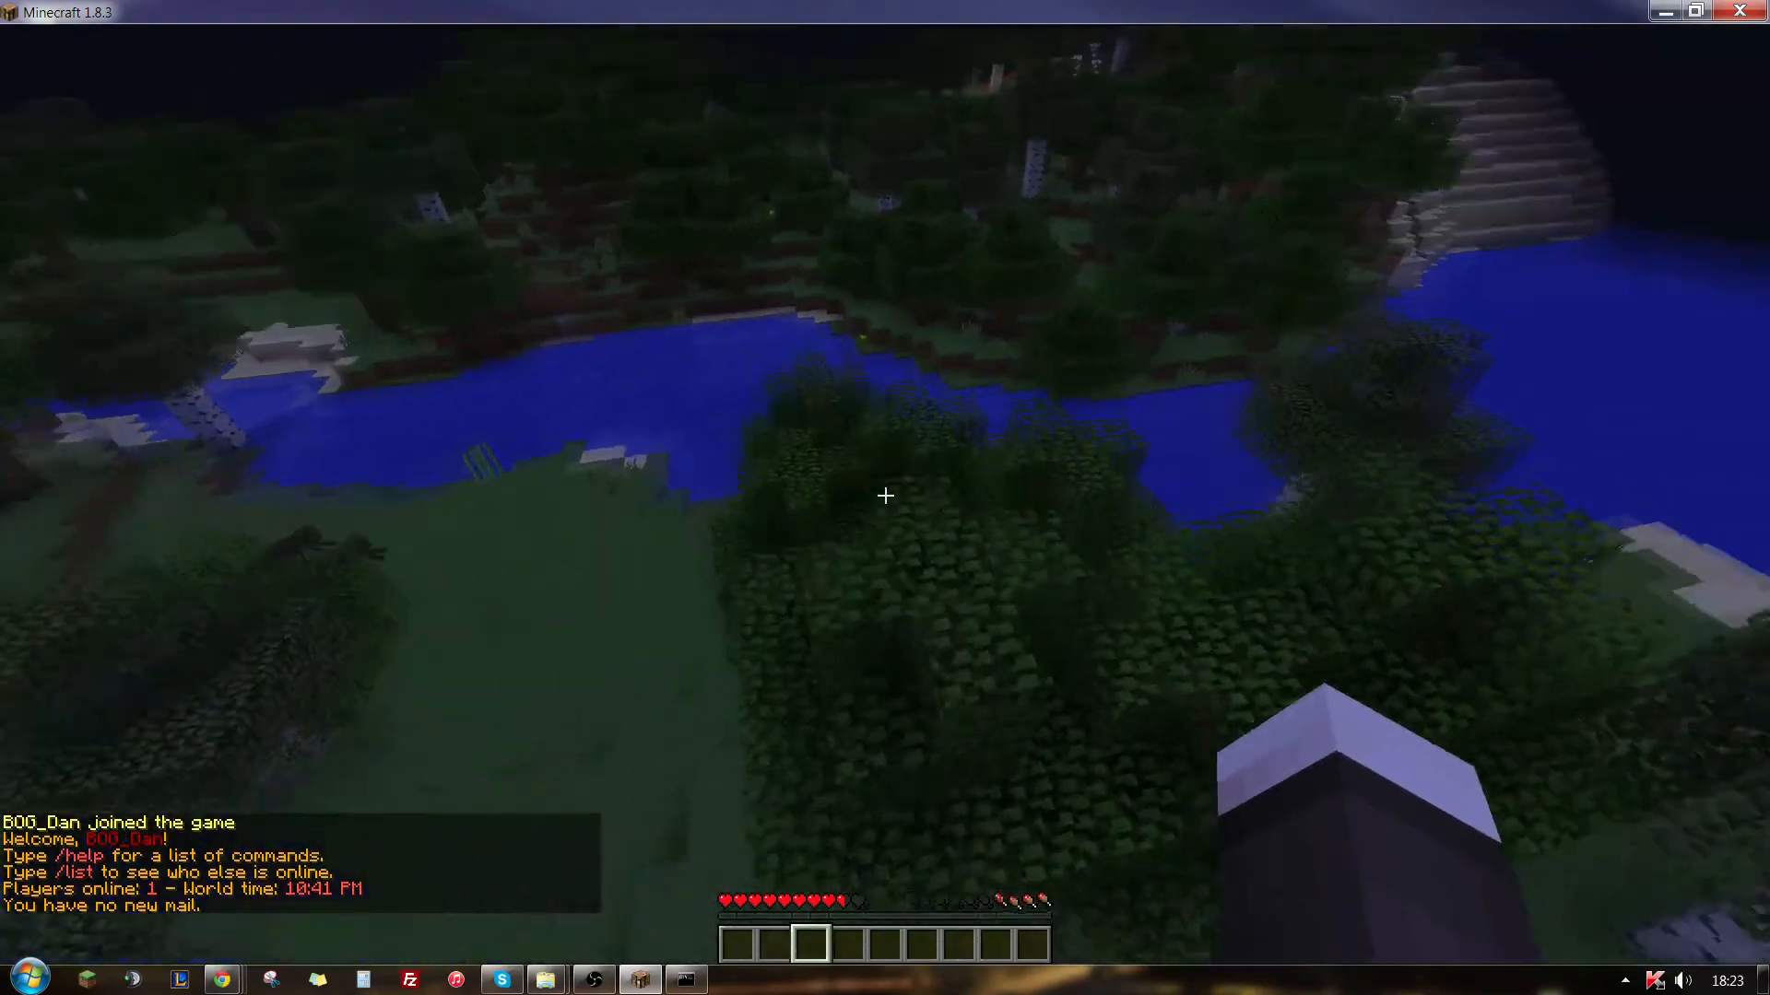
key("w")
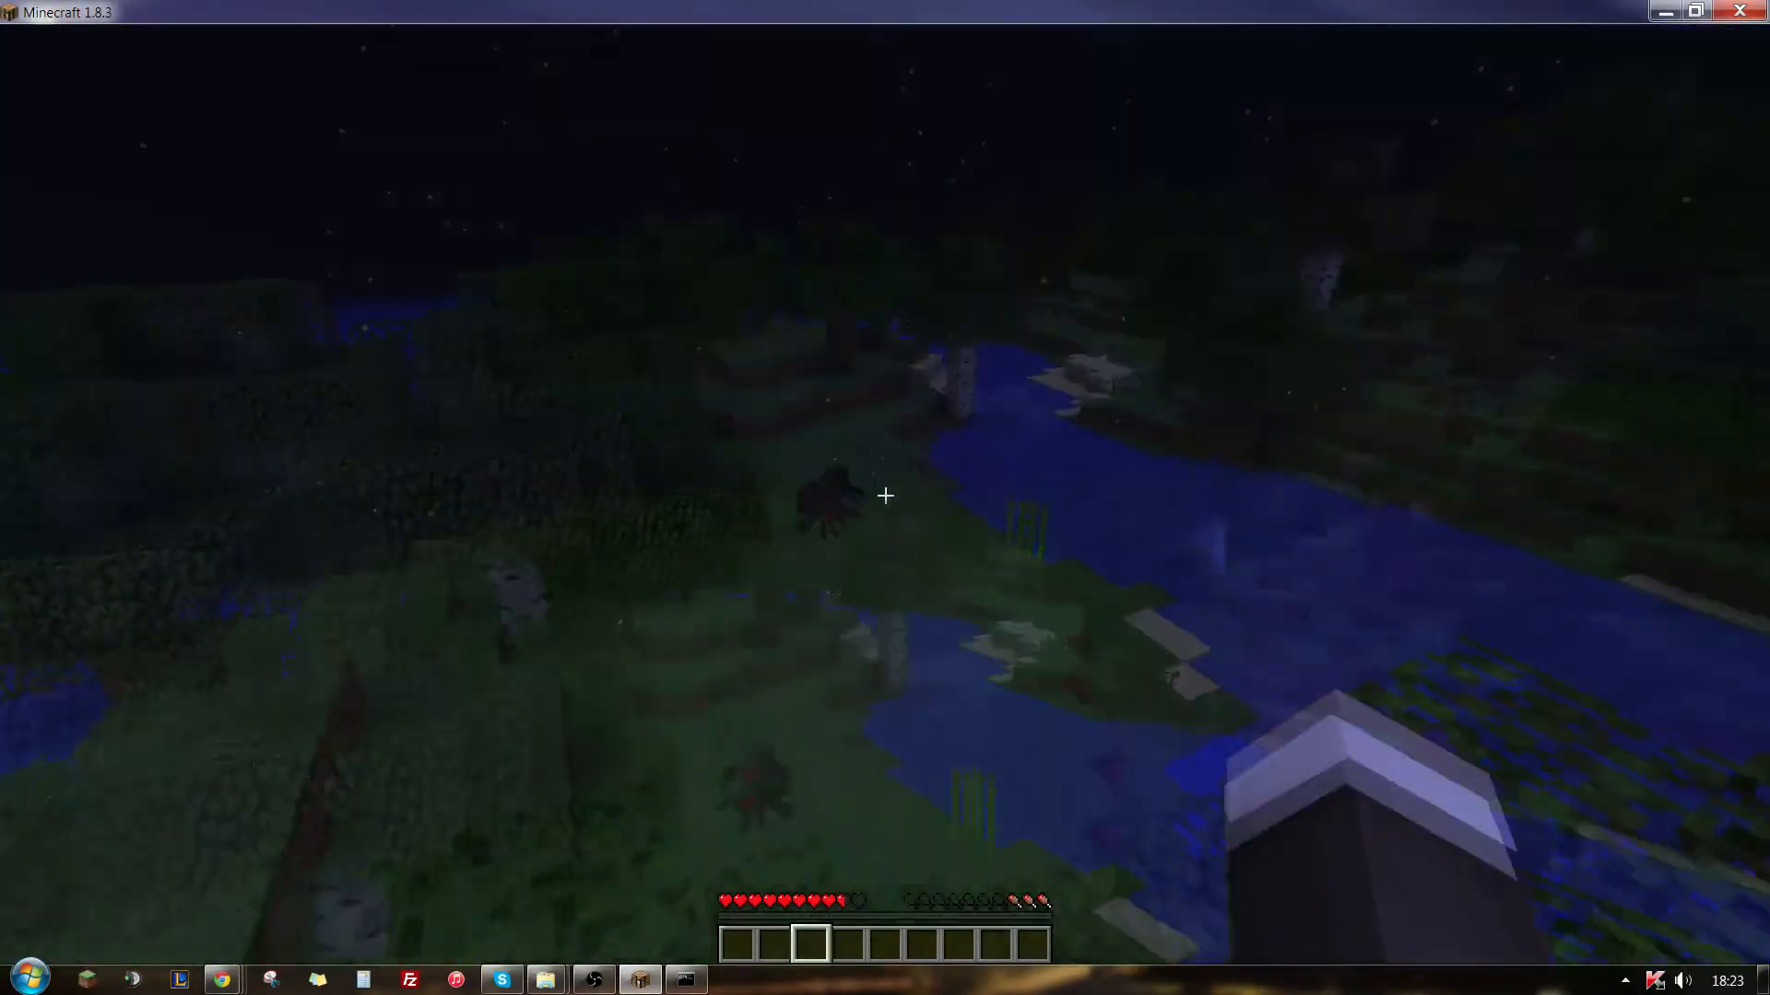
- Switch the player to creative mode with the /gm 1 command and start flying
key("slash")
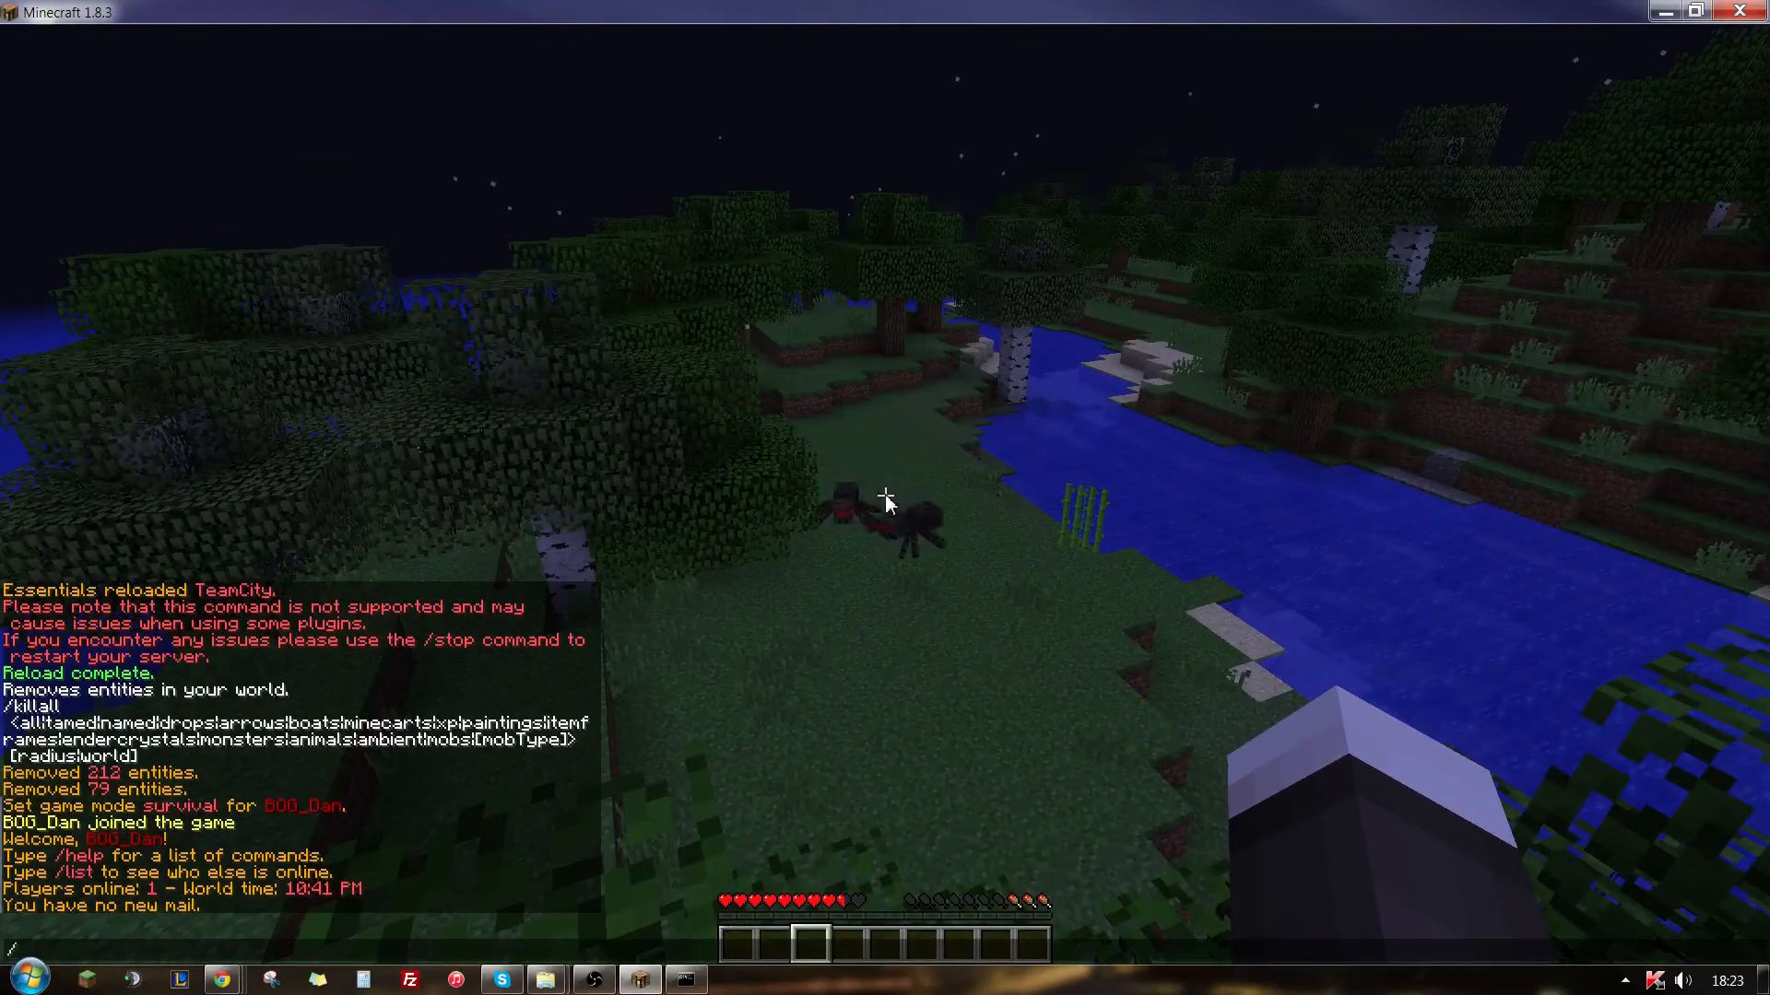
type("gm 1")
key("Return")
key("space")
key("space")
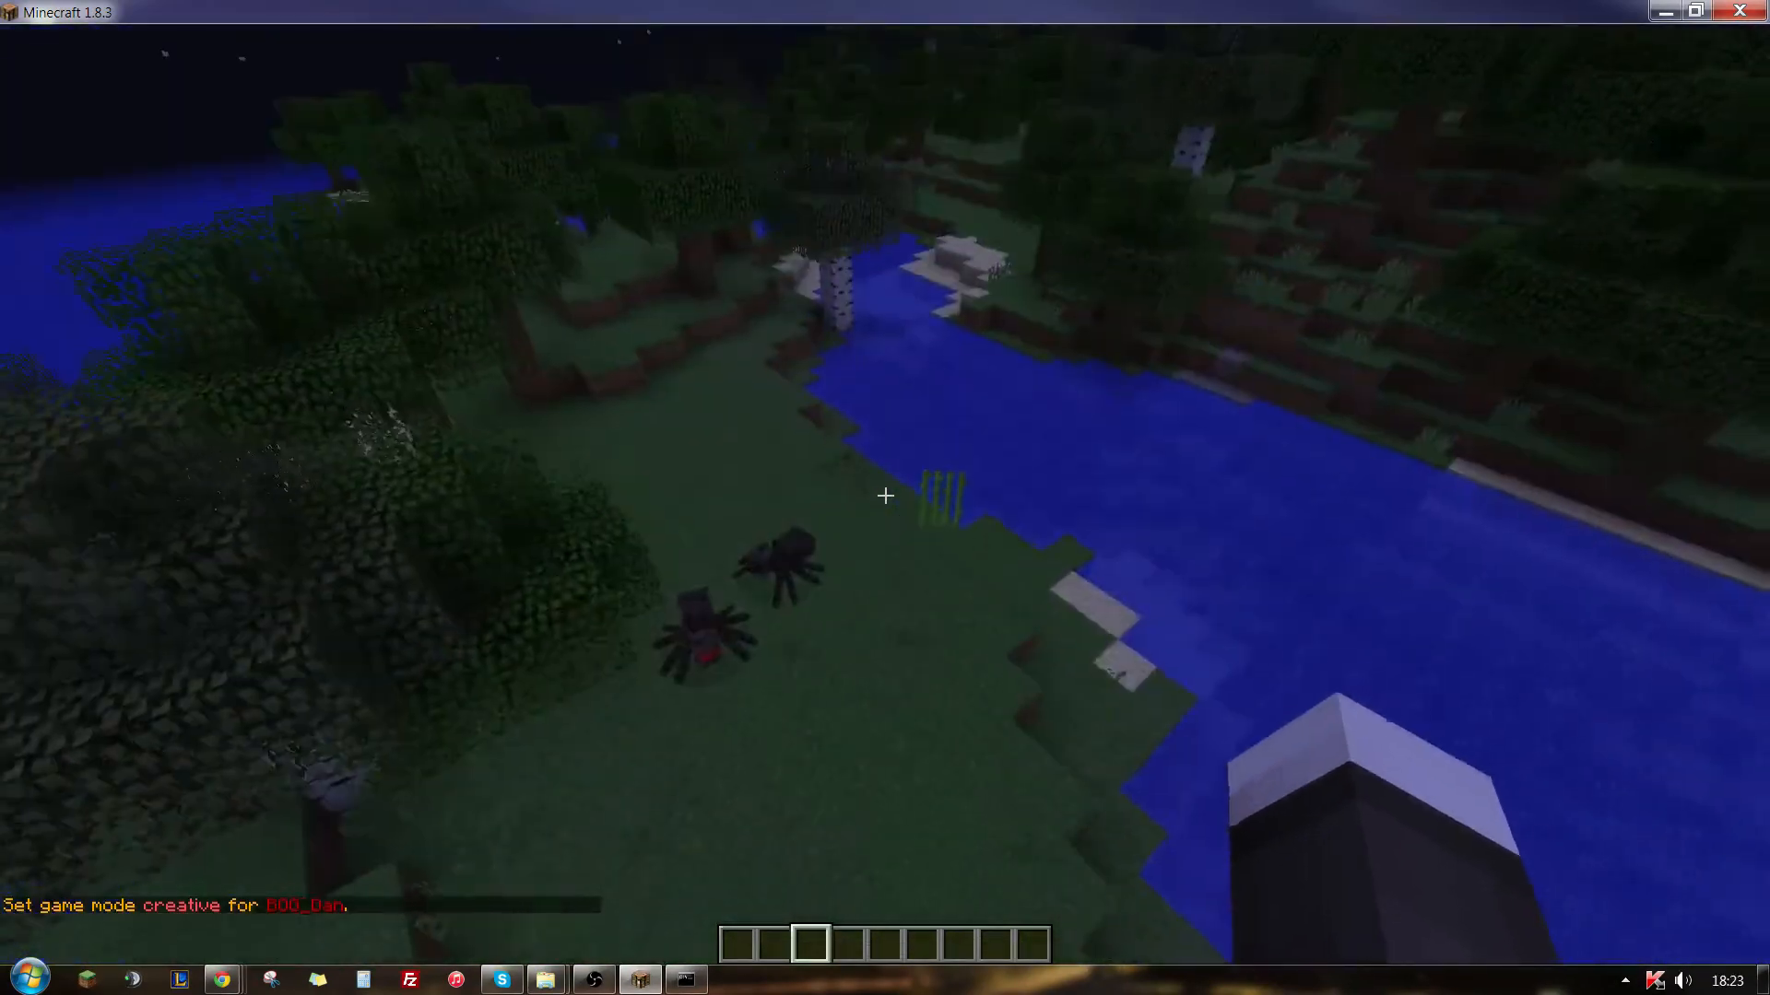
- Put the creeper, chicken and skeleton spawn eggs into the first three hotbar slots from the Miscellaneous items
key("e")
left_click(834, 449)
left_click(734, 591)
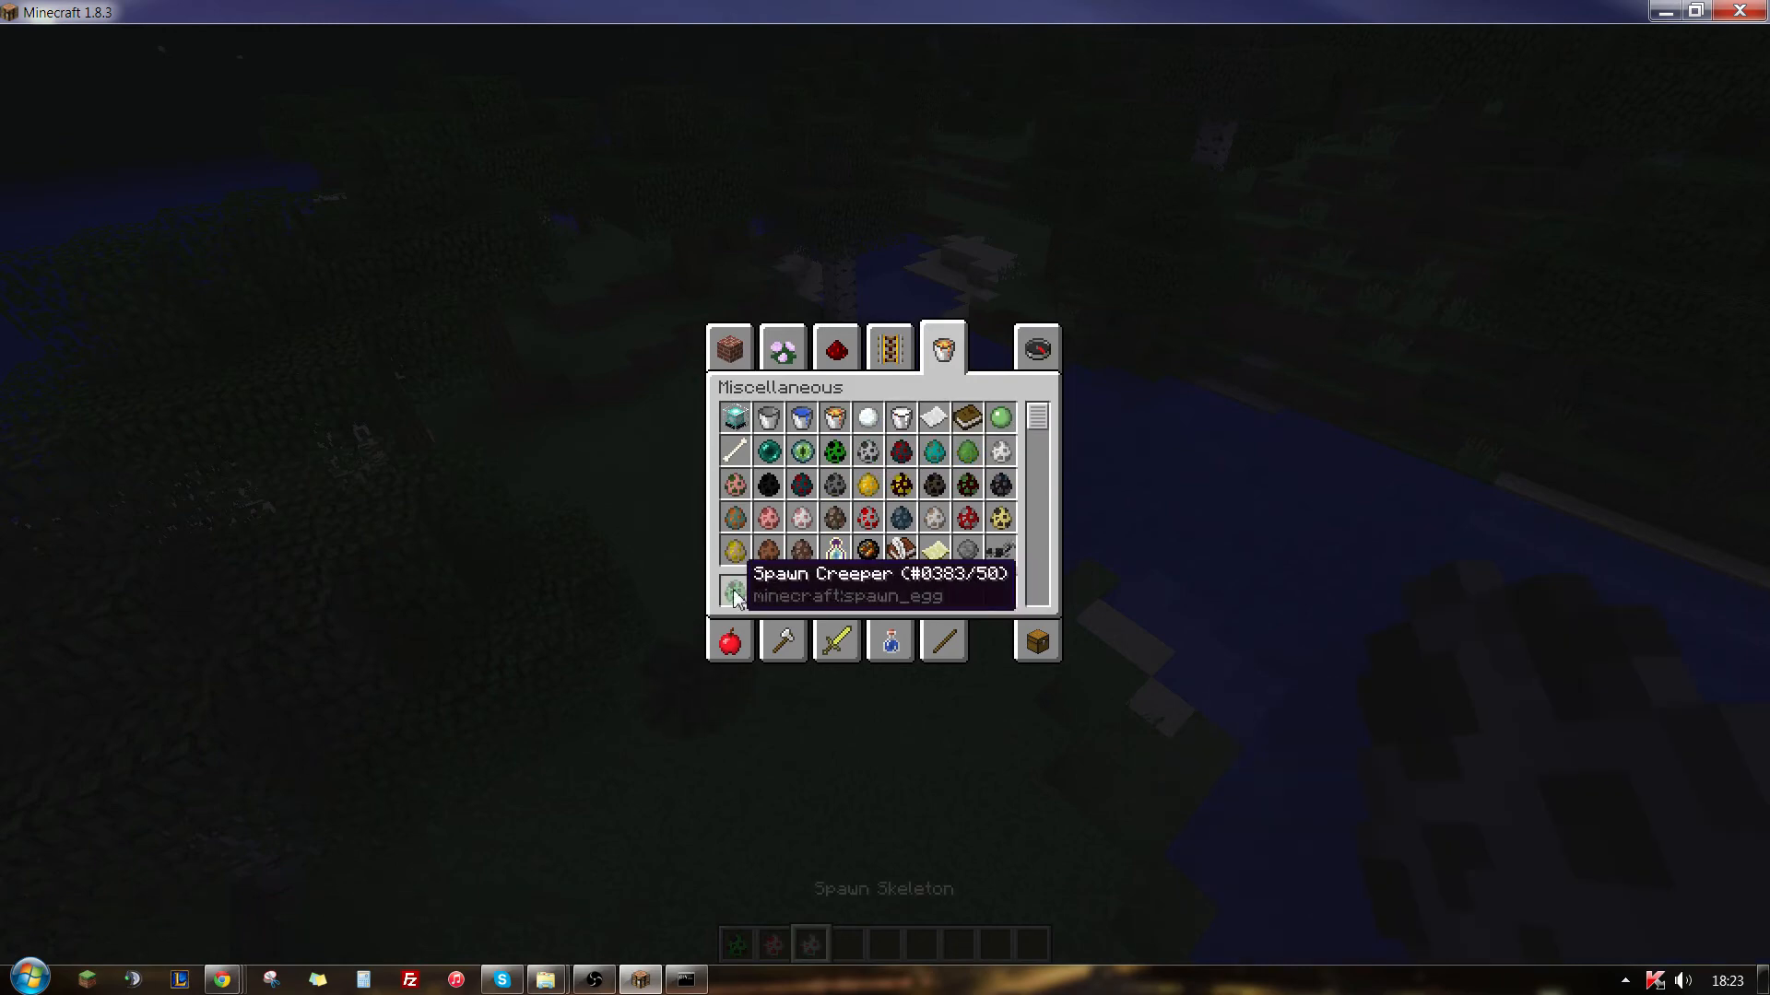
key("e")
- Try the creeper and skeleton spawn eggs on the riverside grass and spawn chickens with the chicken egg
key("1")
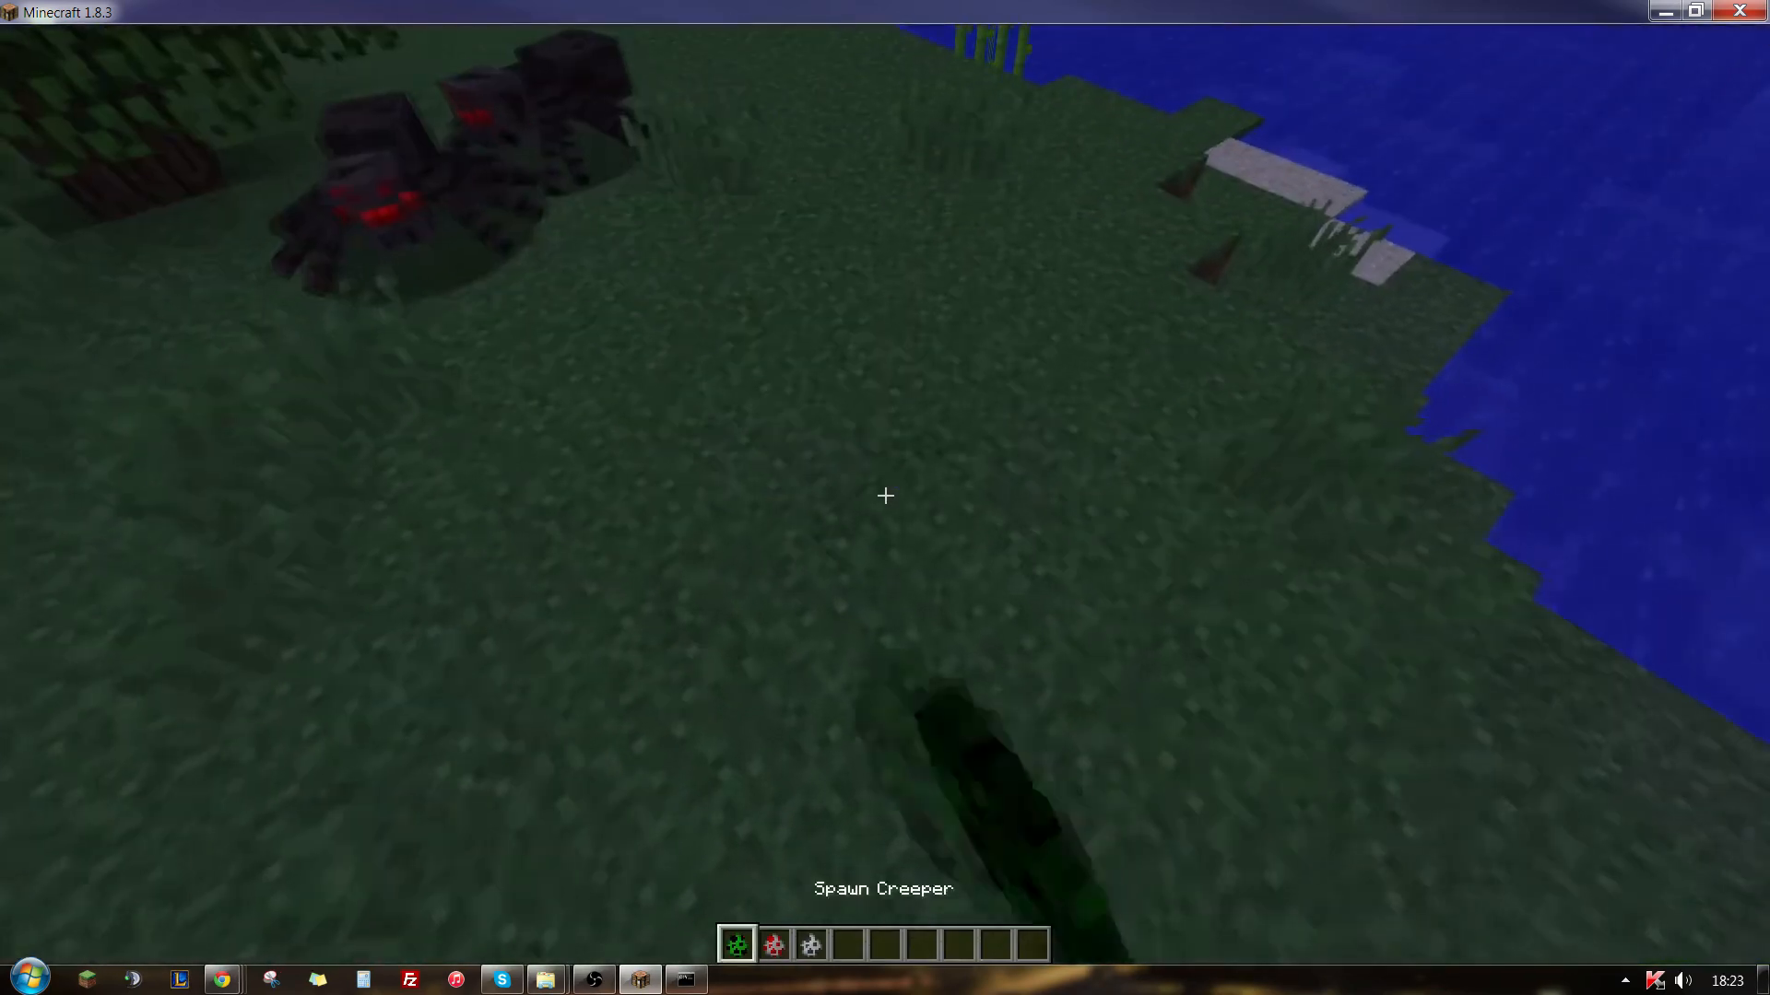
key("3")
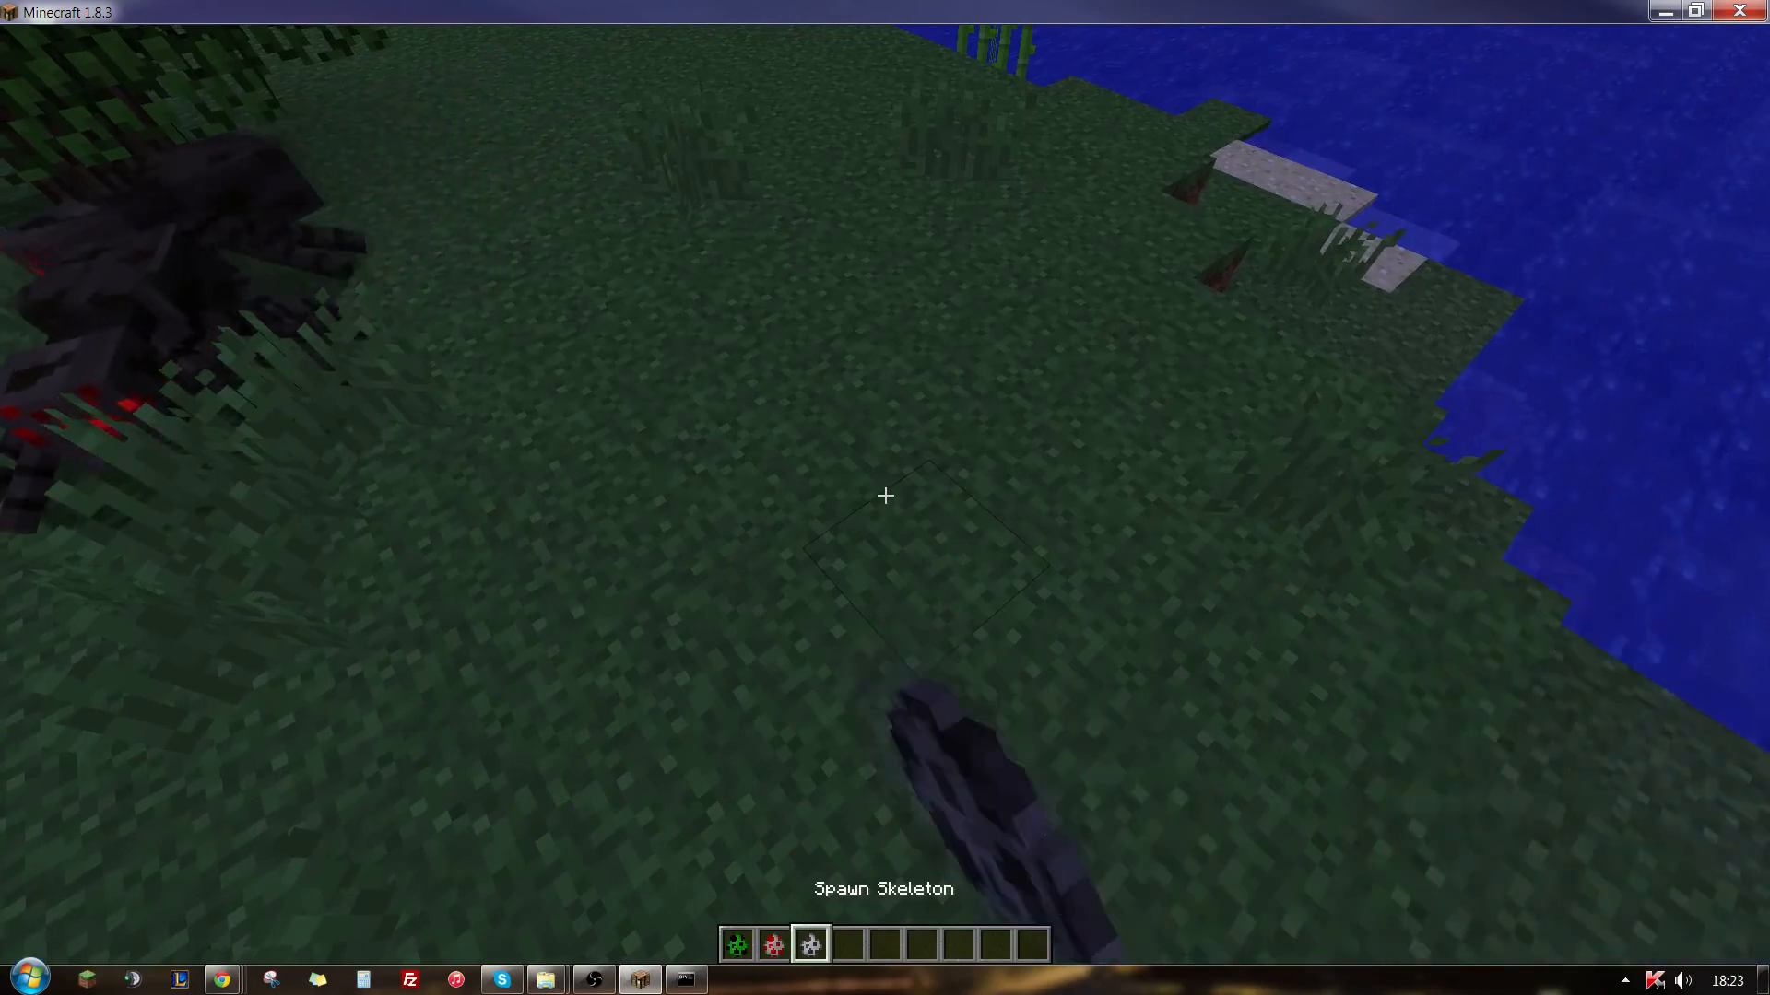
key("2")
right_click(885, 496)
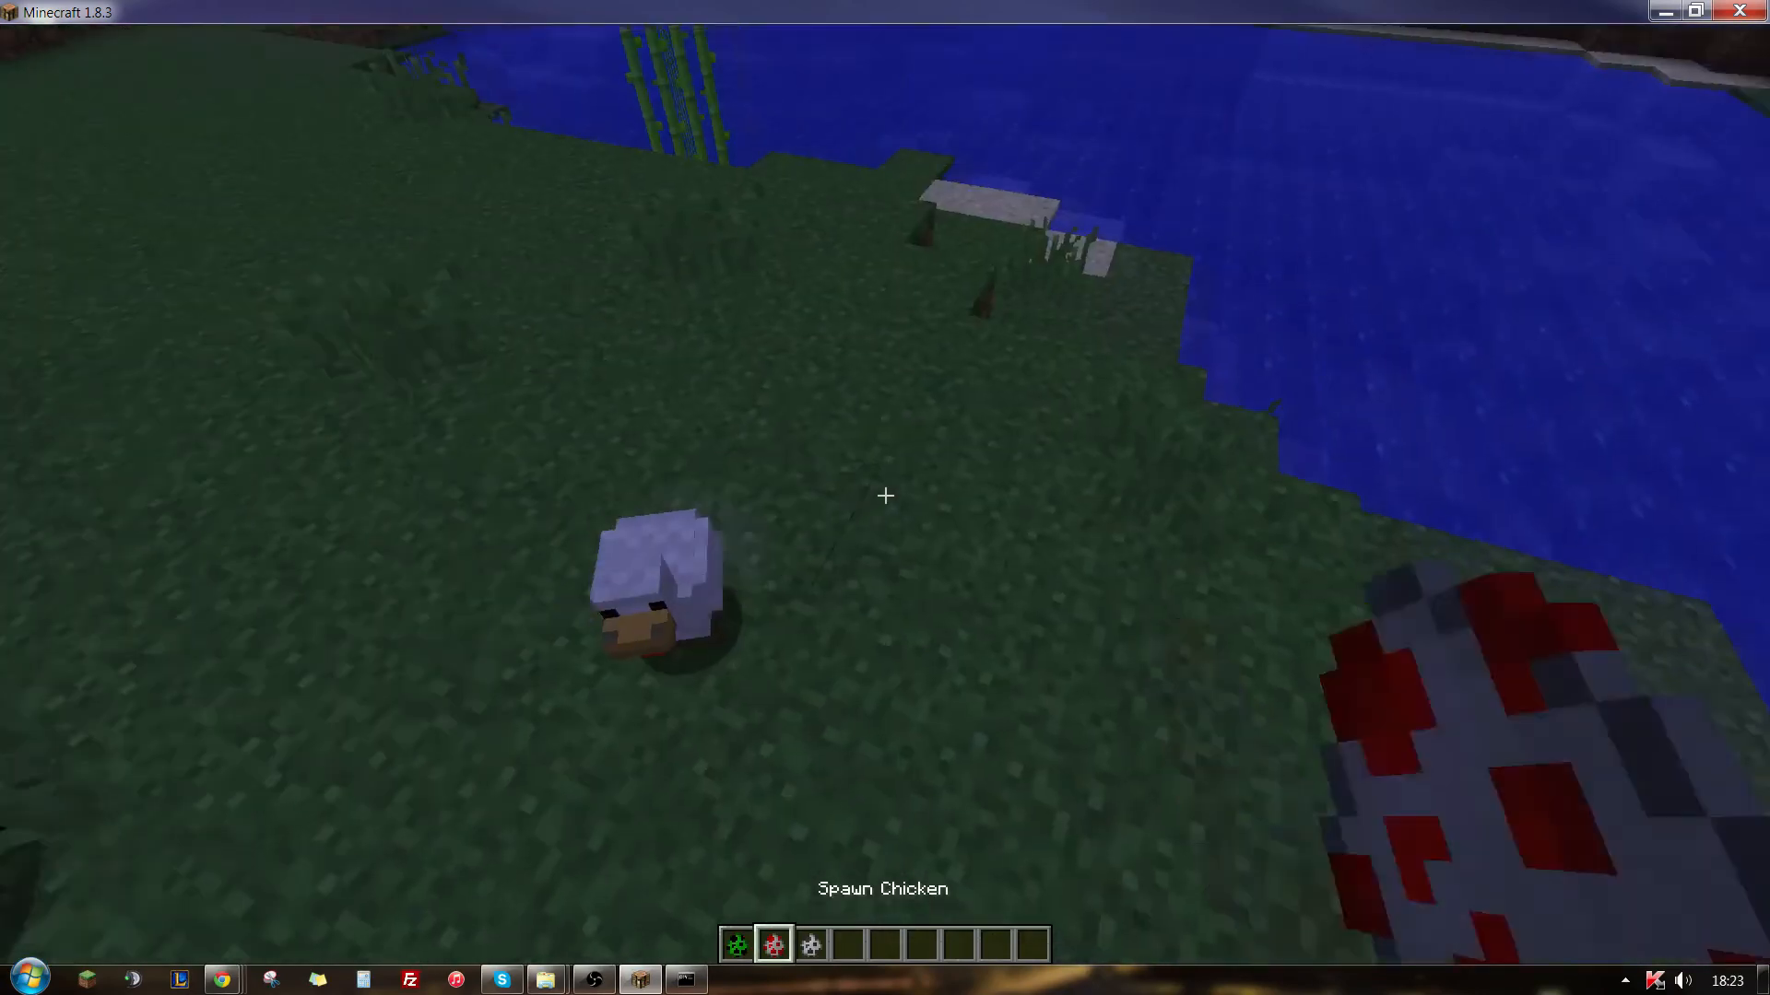
right_click(885, 496)
right_click(885, 496)
key("1")
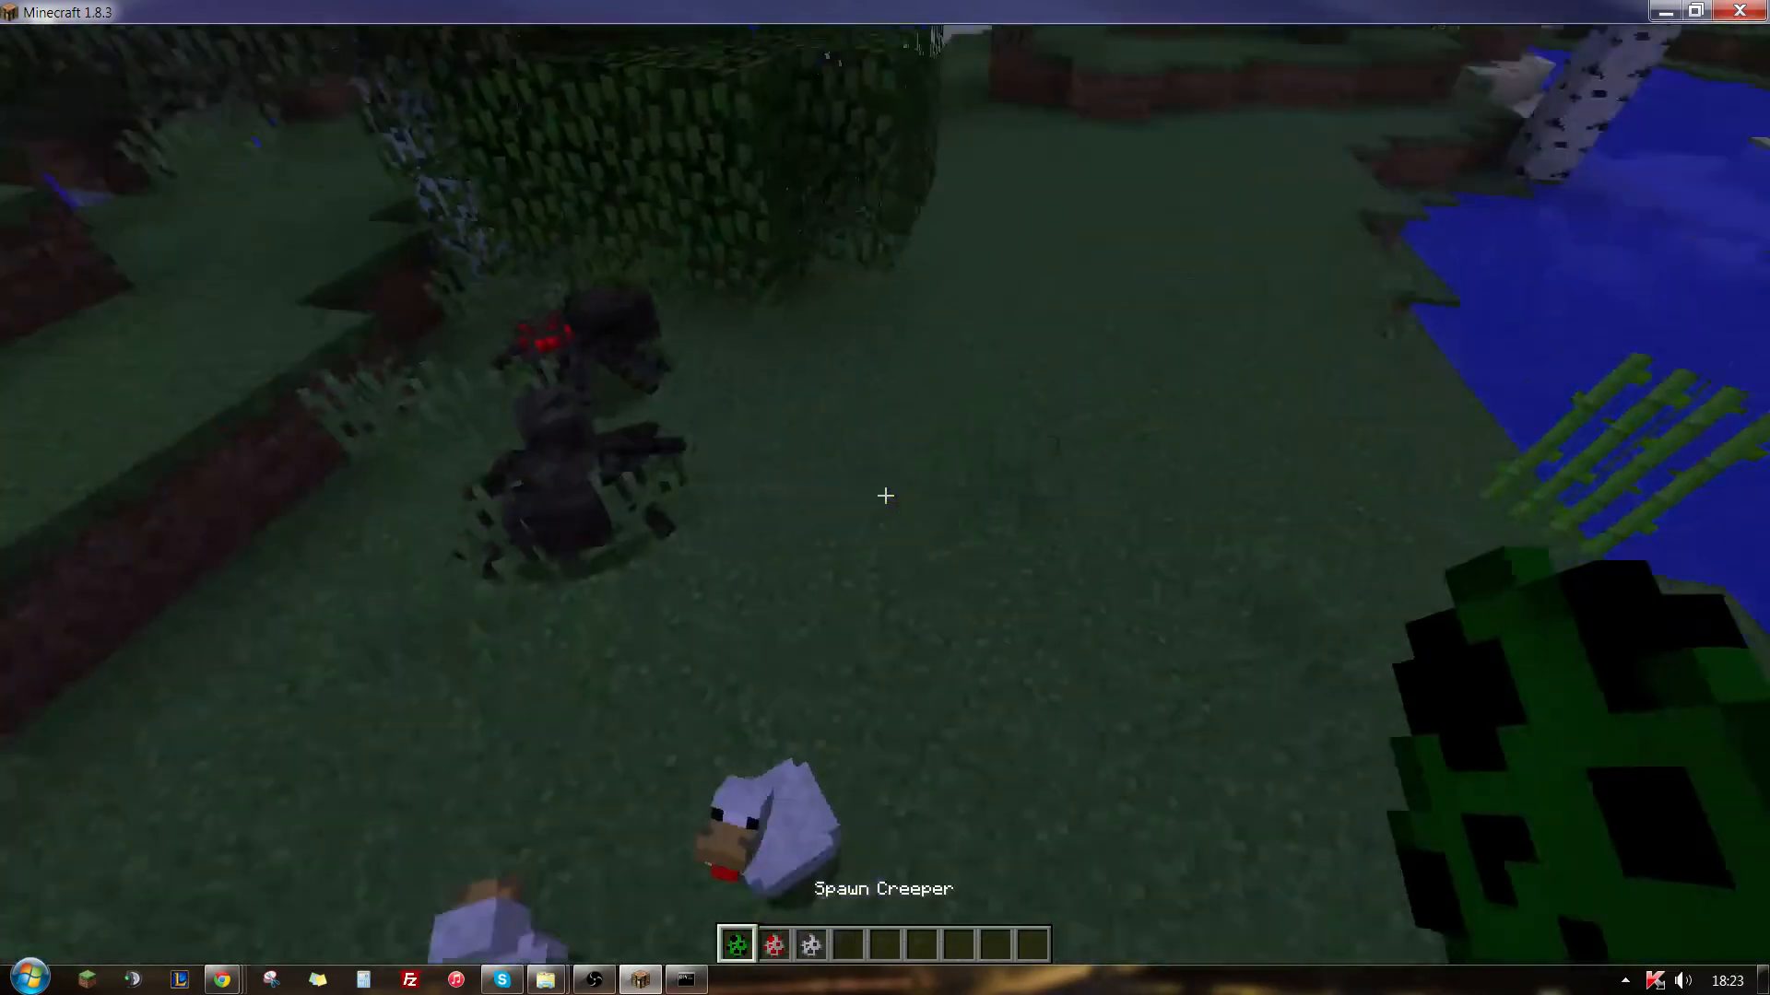
key("2")
key("3")
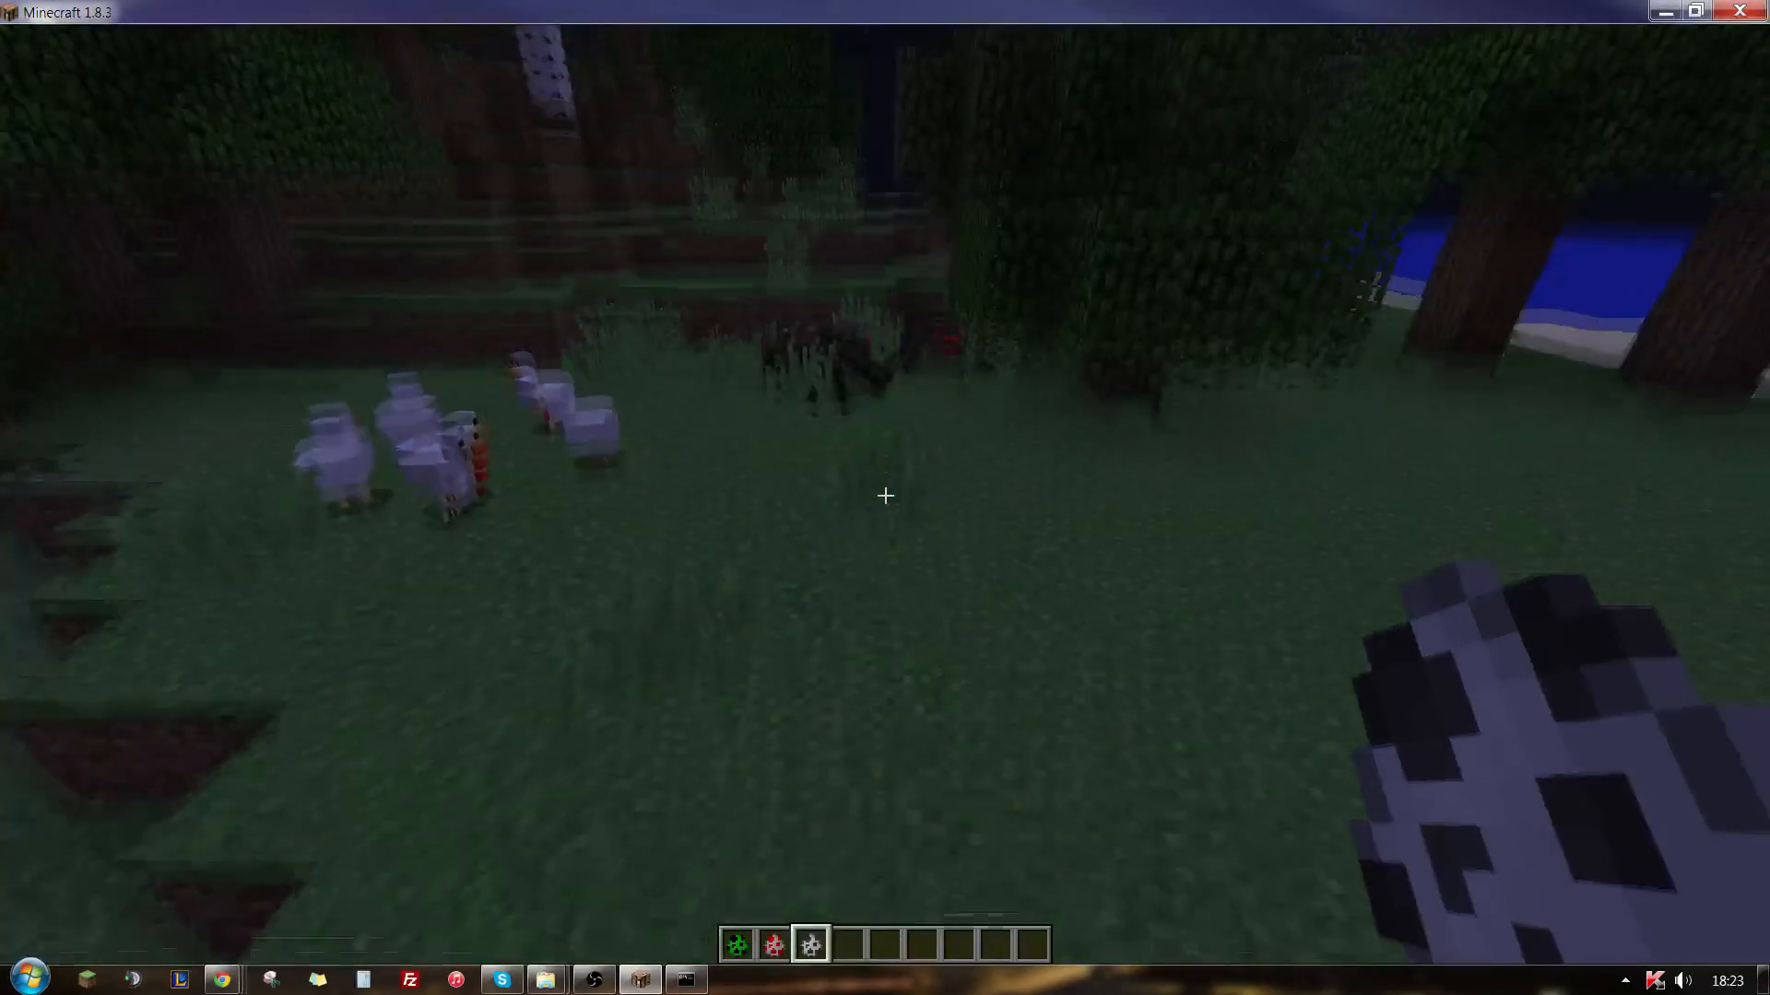
- Add the spider spawn egg to the fourth hotbar slot and use it on the grass
key("e")
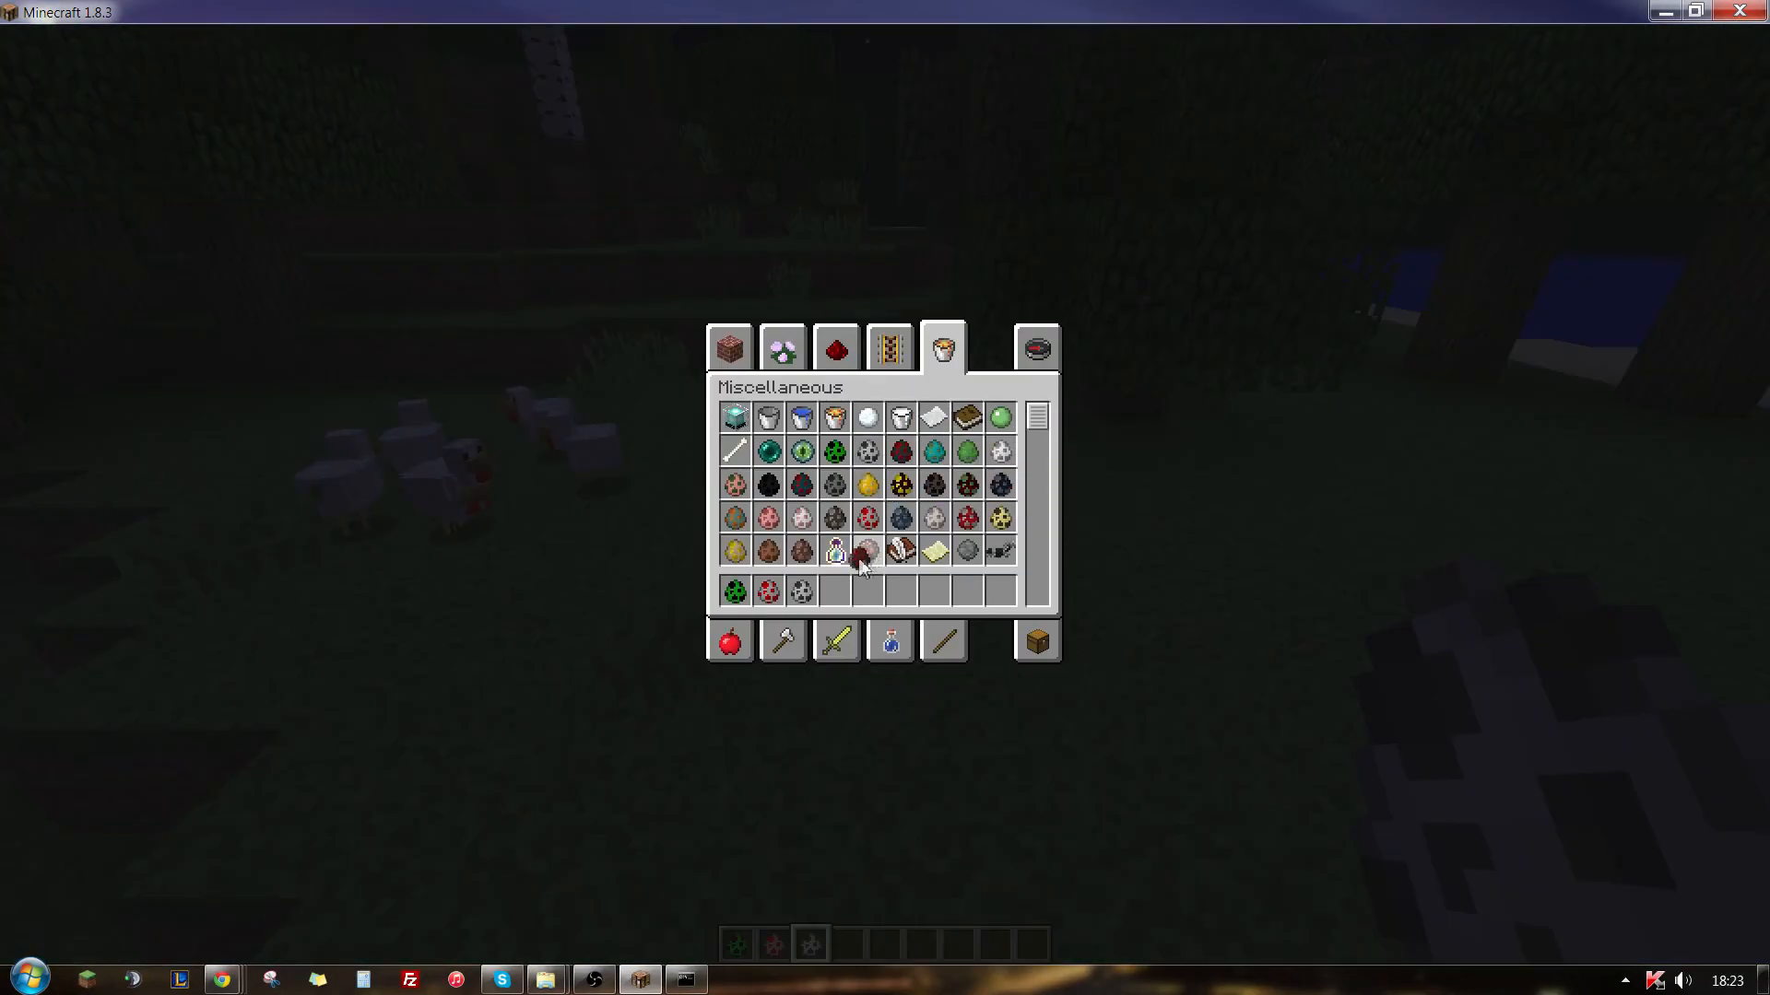
left_click(840, 589)
key("e")
key("4")
right_click(885, 497)
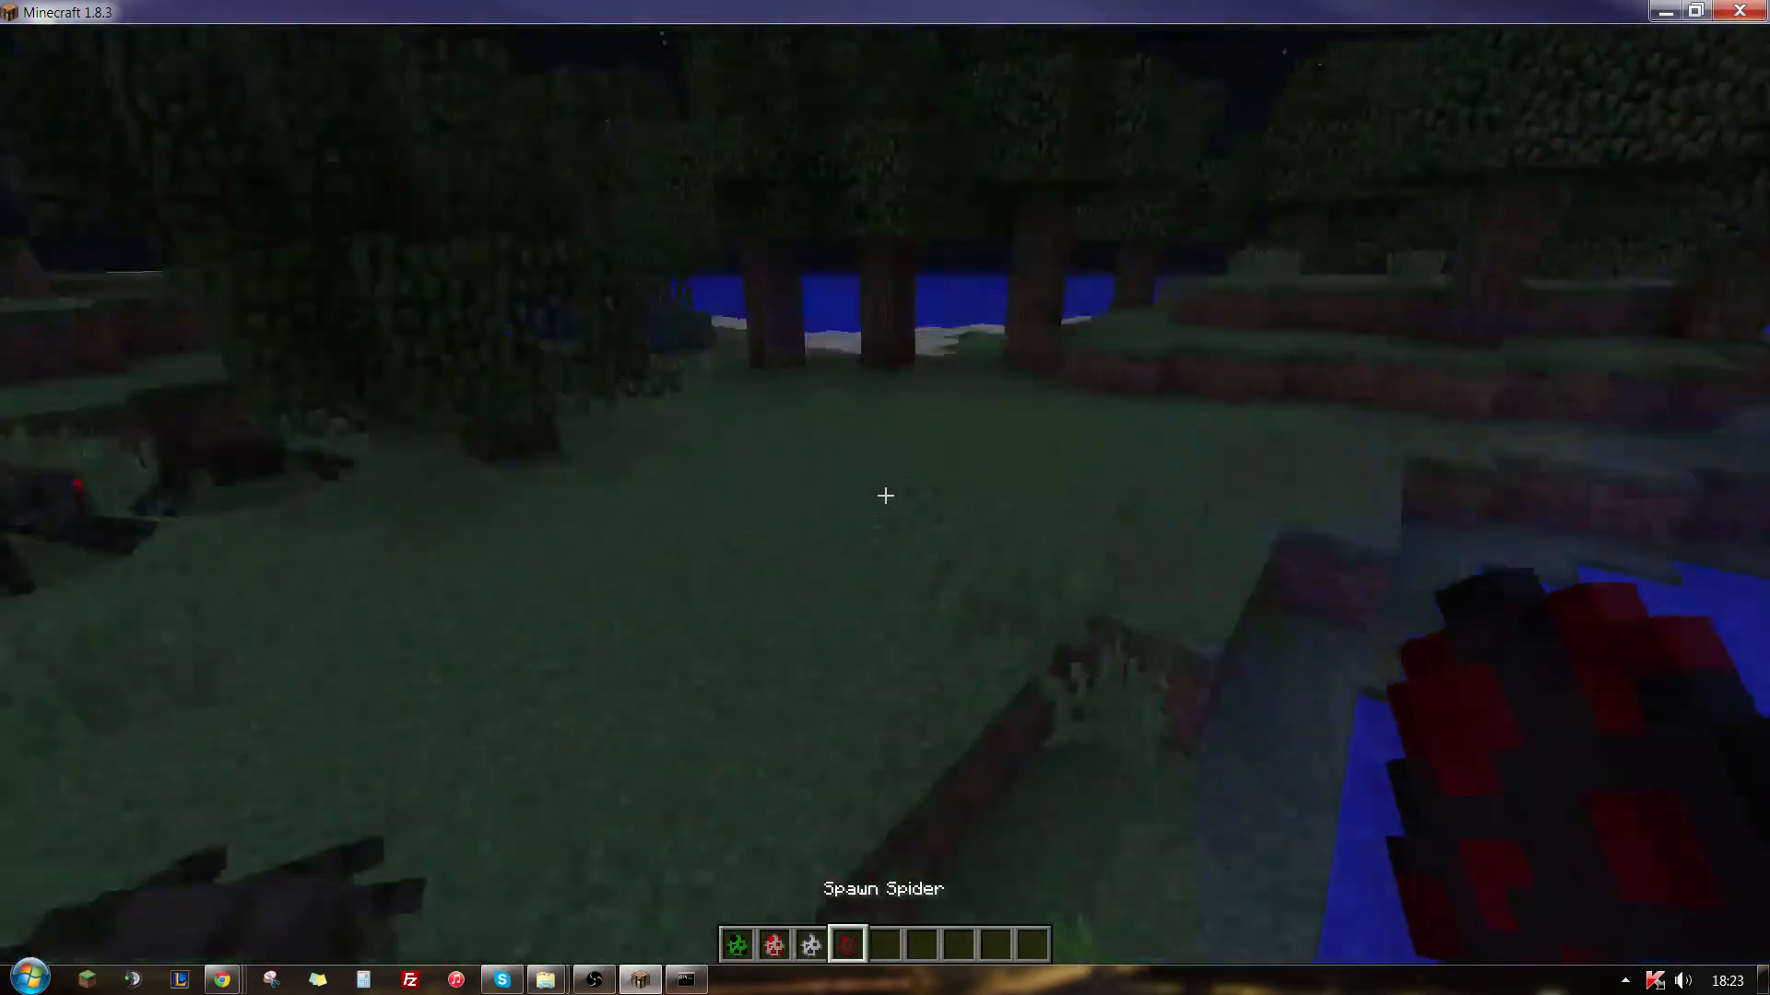
- Fly over the river and surrounding forest to examine which mobs are present in the world
key("space")
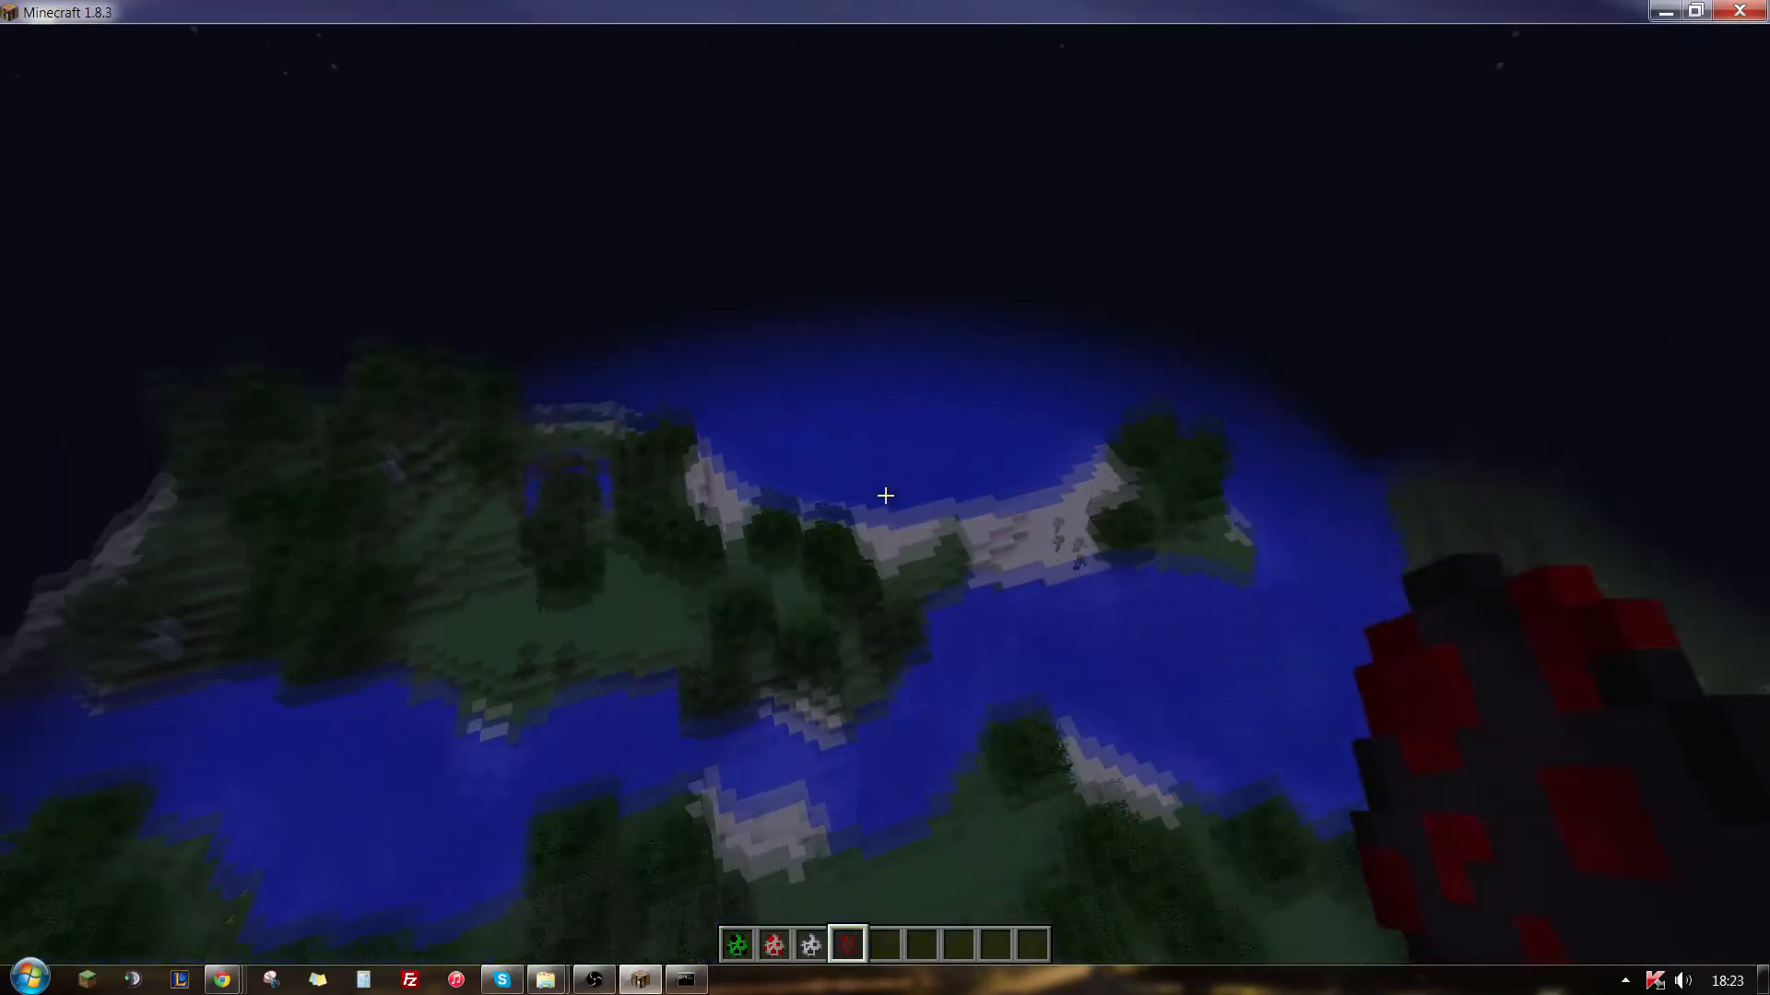
key("space")
key("space")
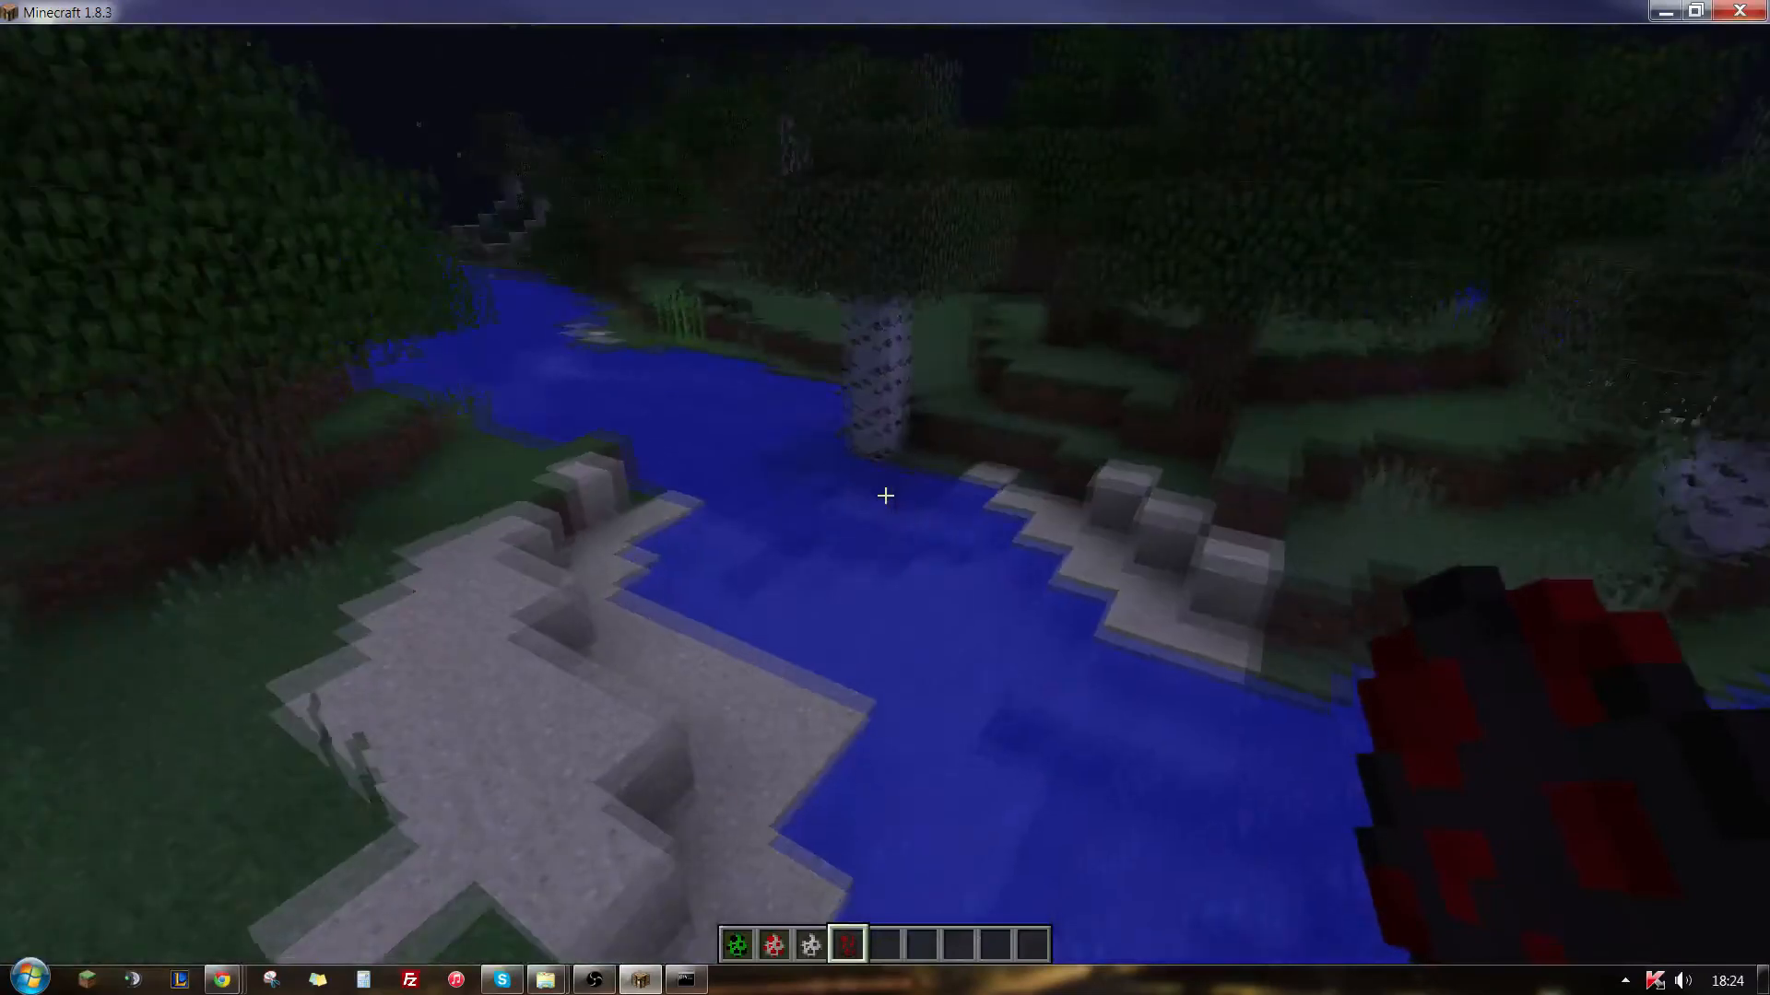
key("w")
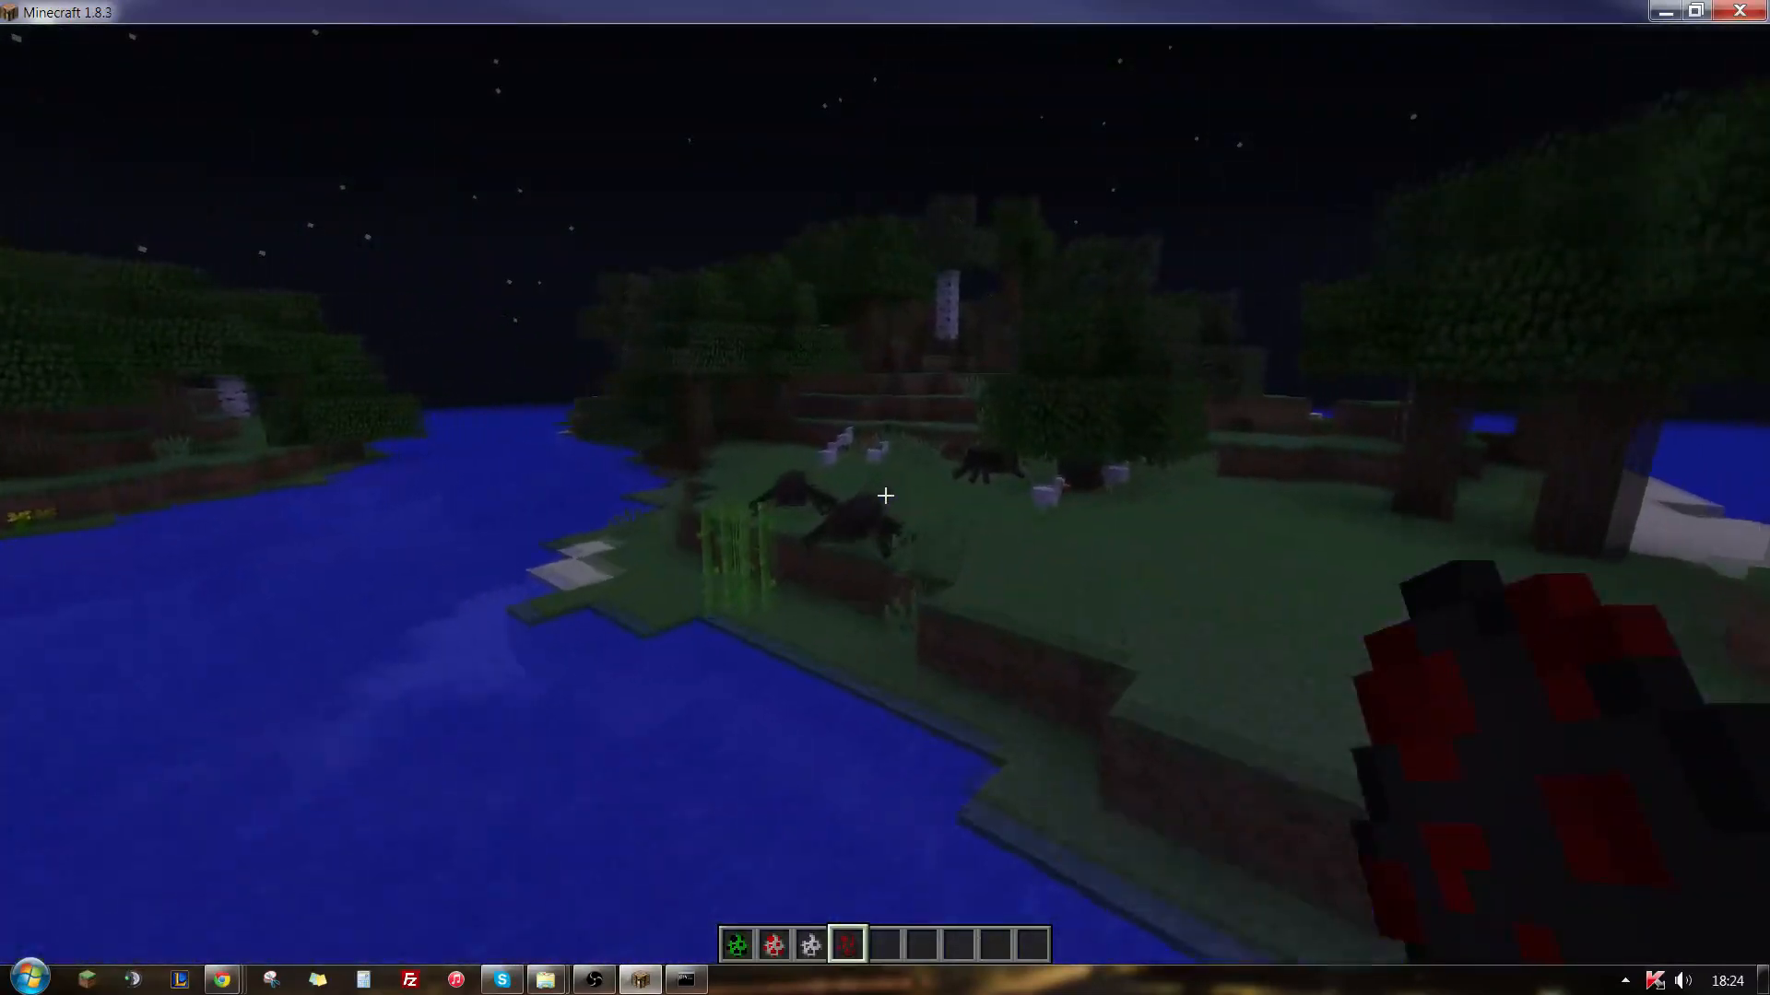
key("w")
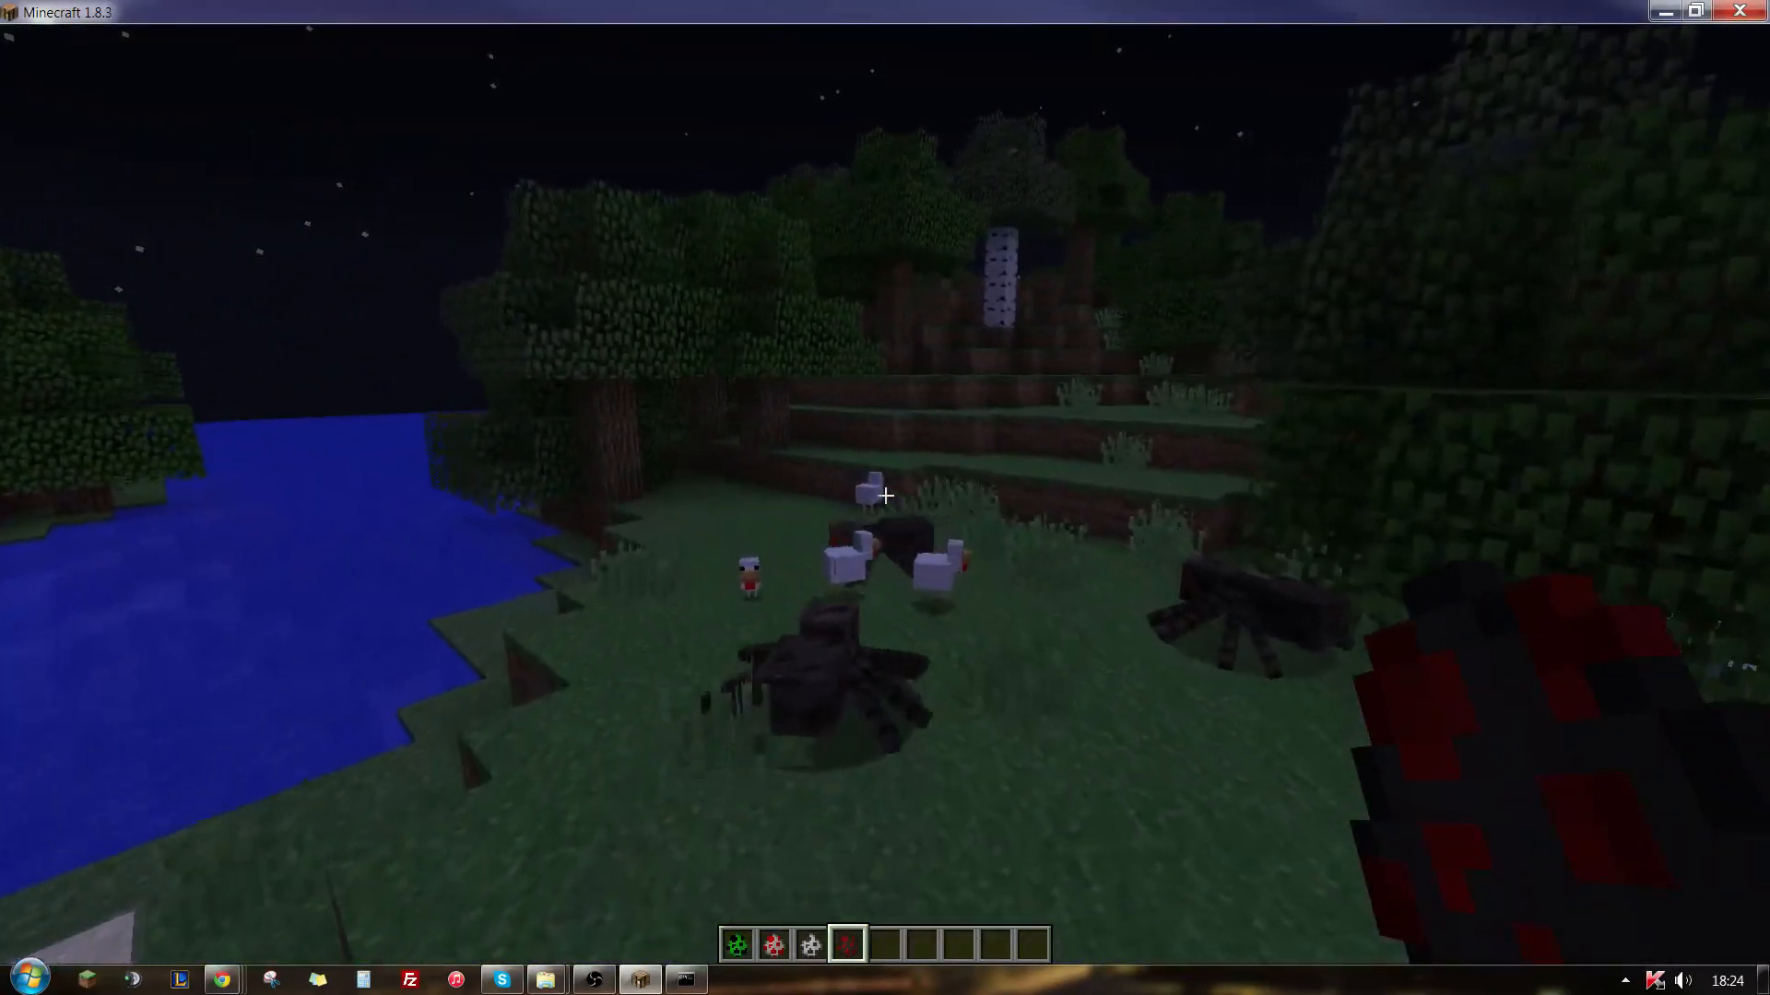
key("space")
key("space")
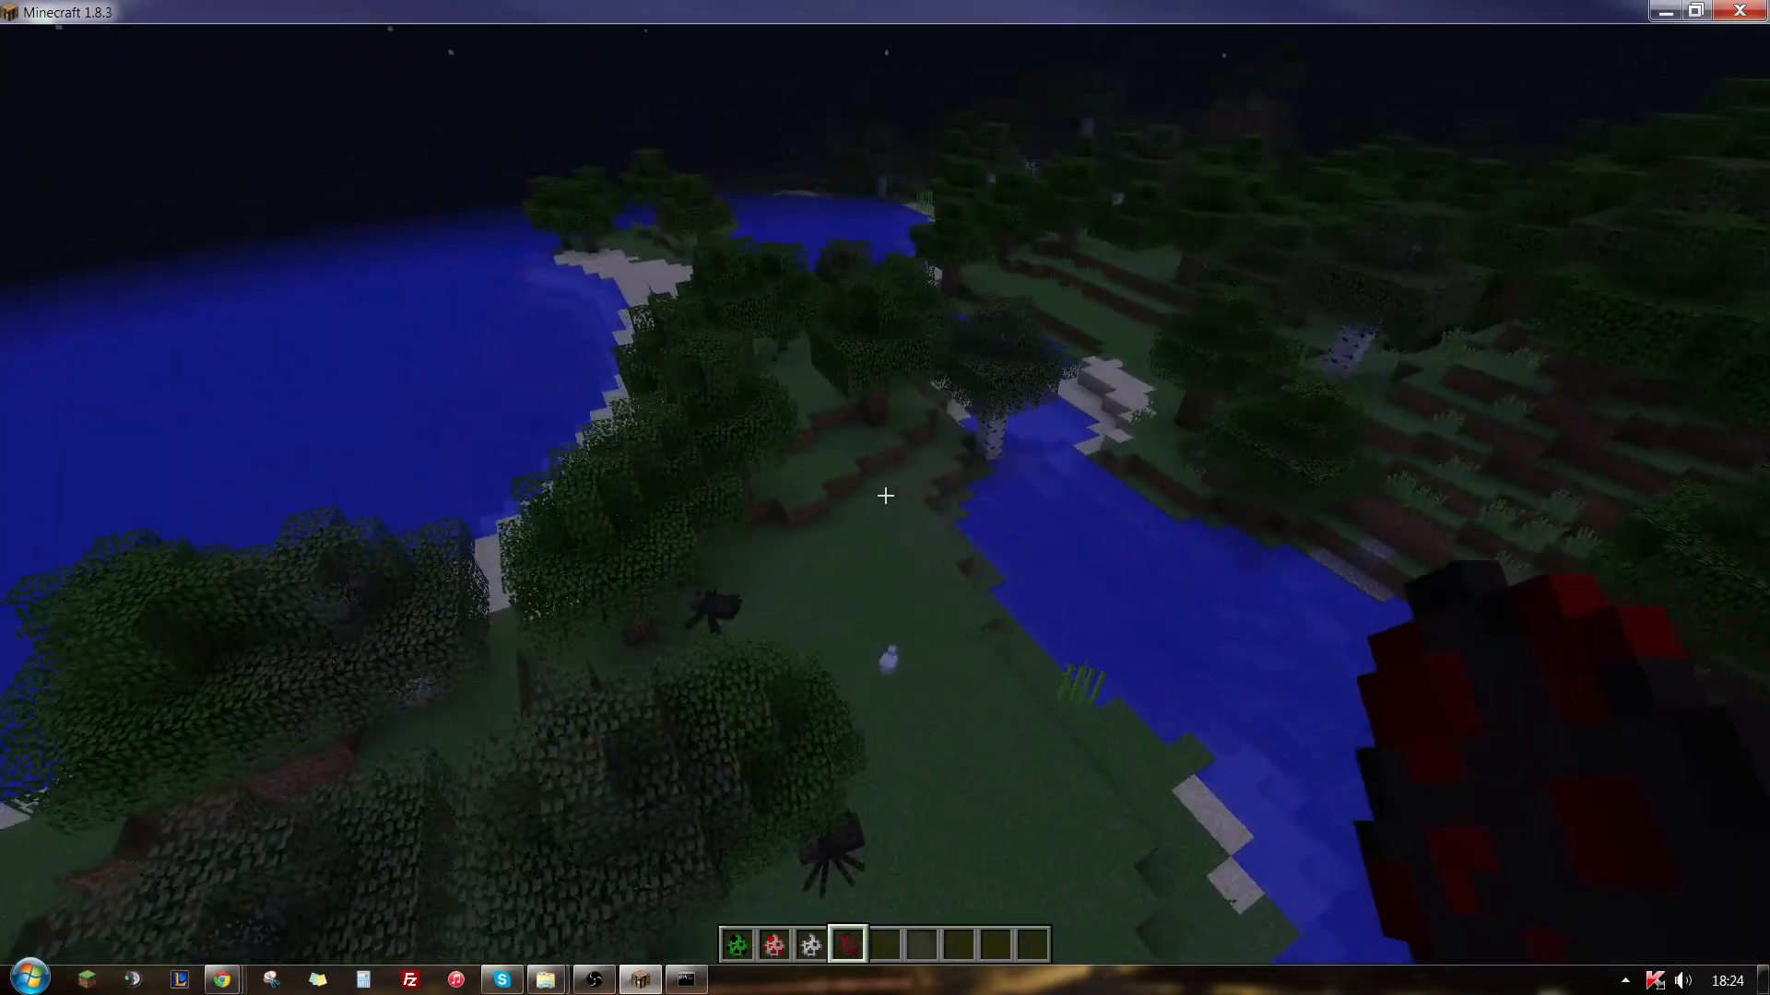
key("a")
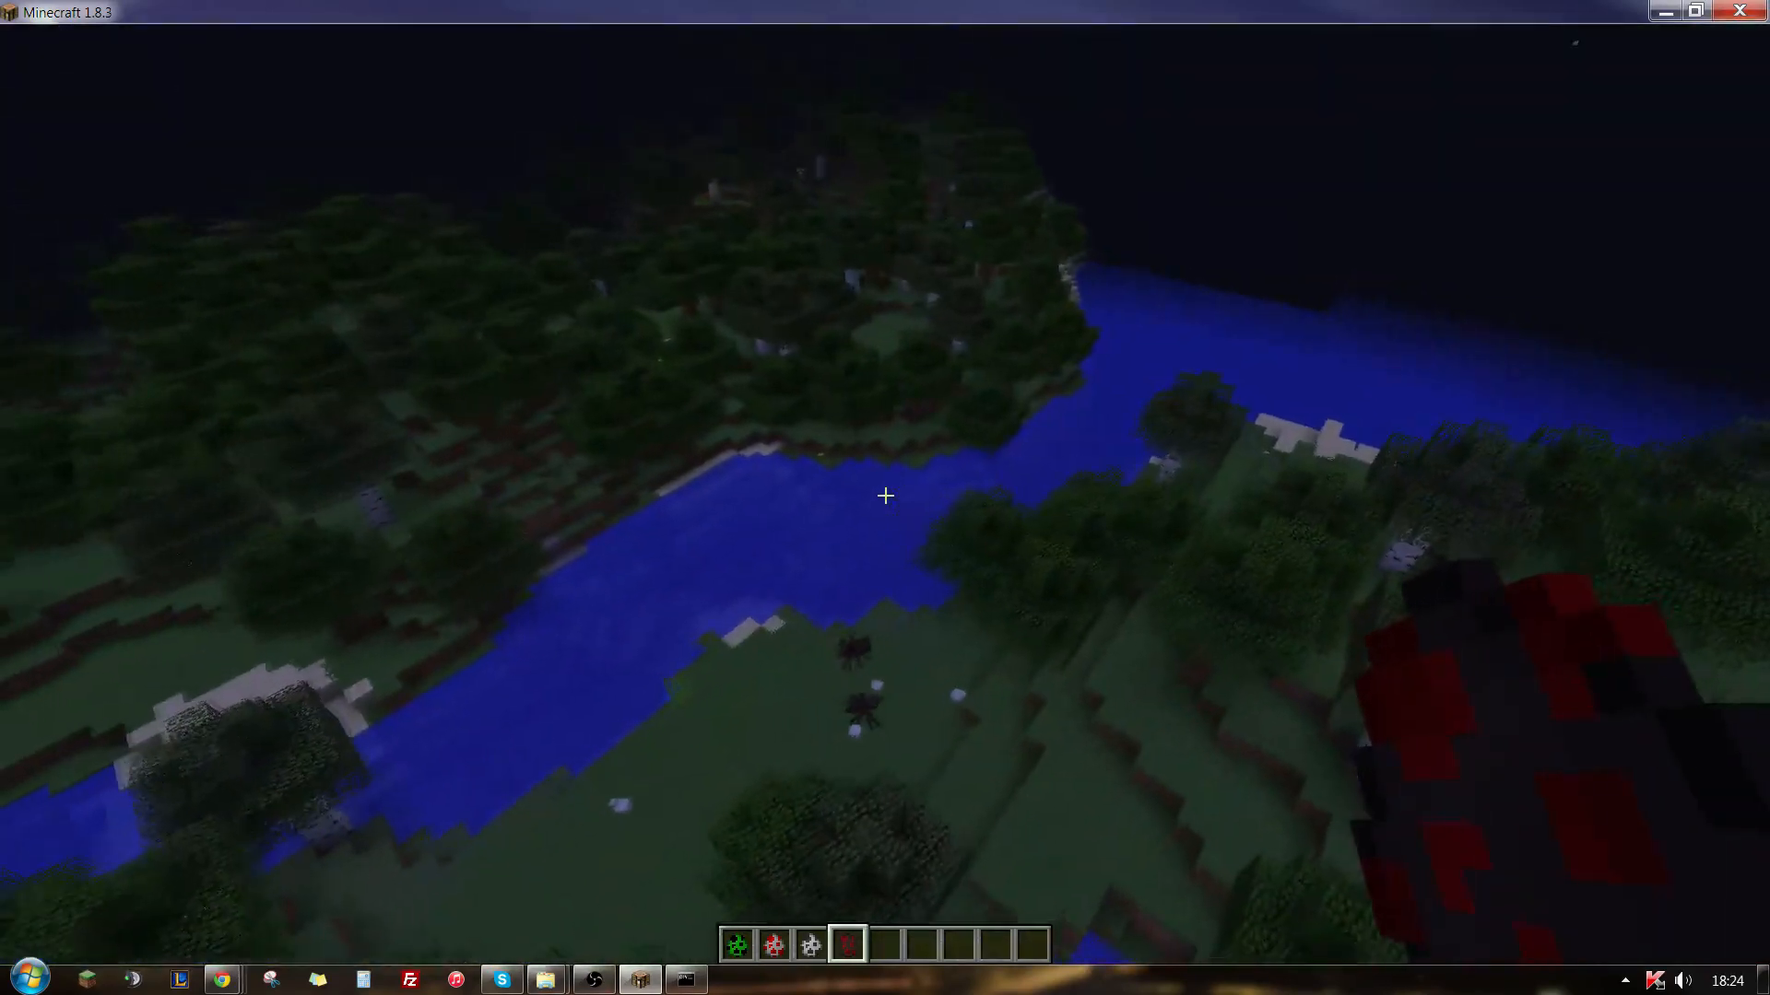